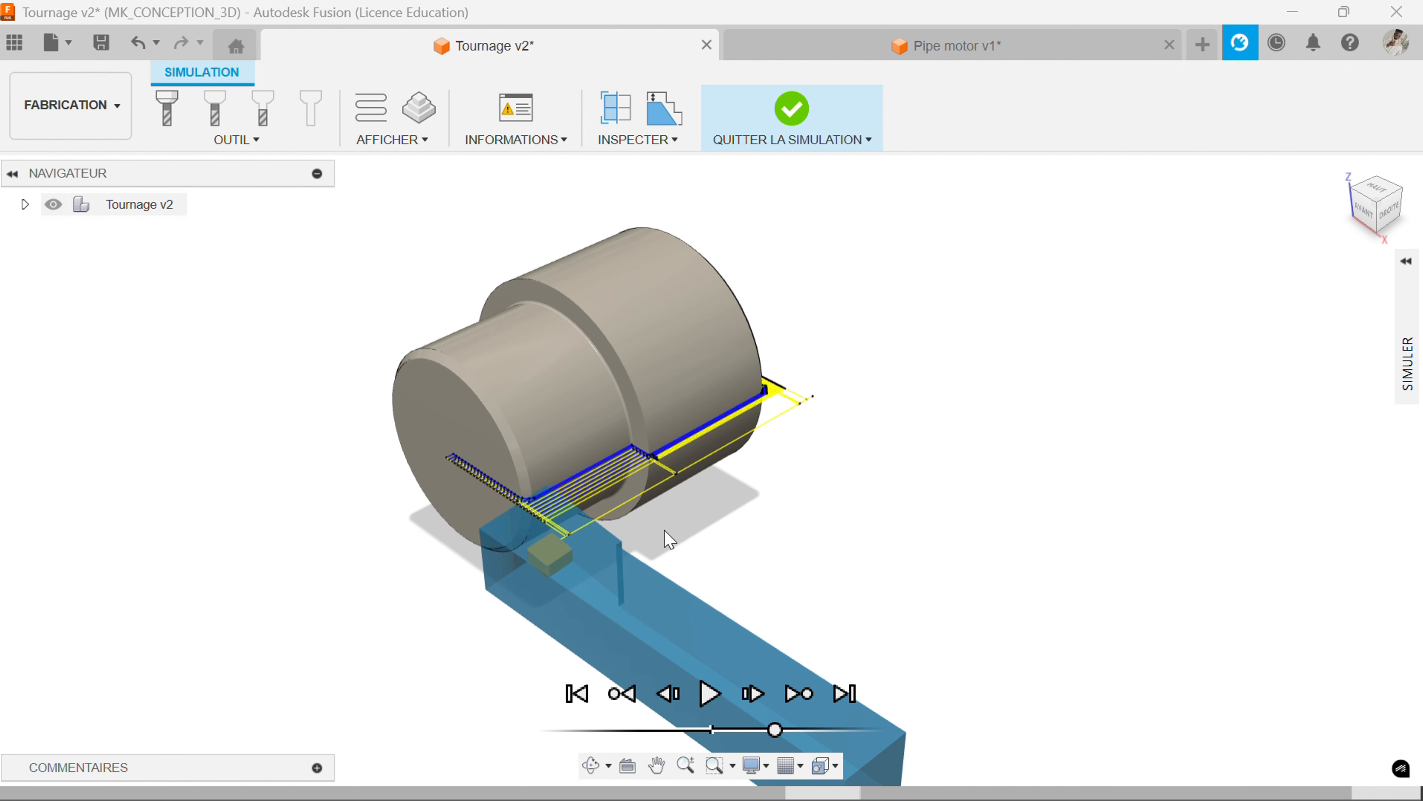
# Inspect the turning toolpath on the stepped part, then exit the simulation.
pyautogui.scroll(-2, 614, 500)
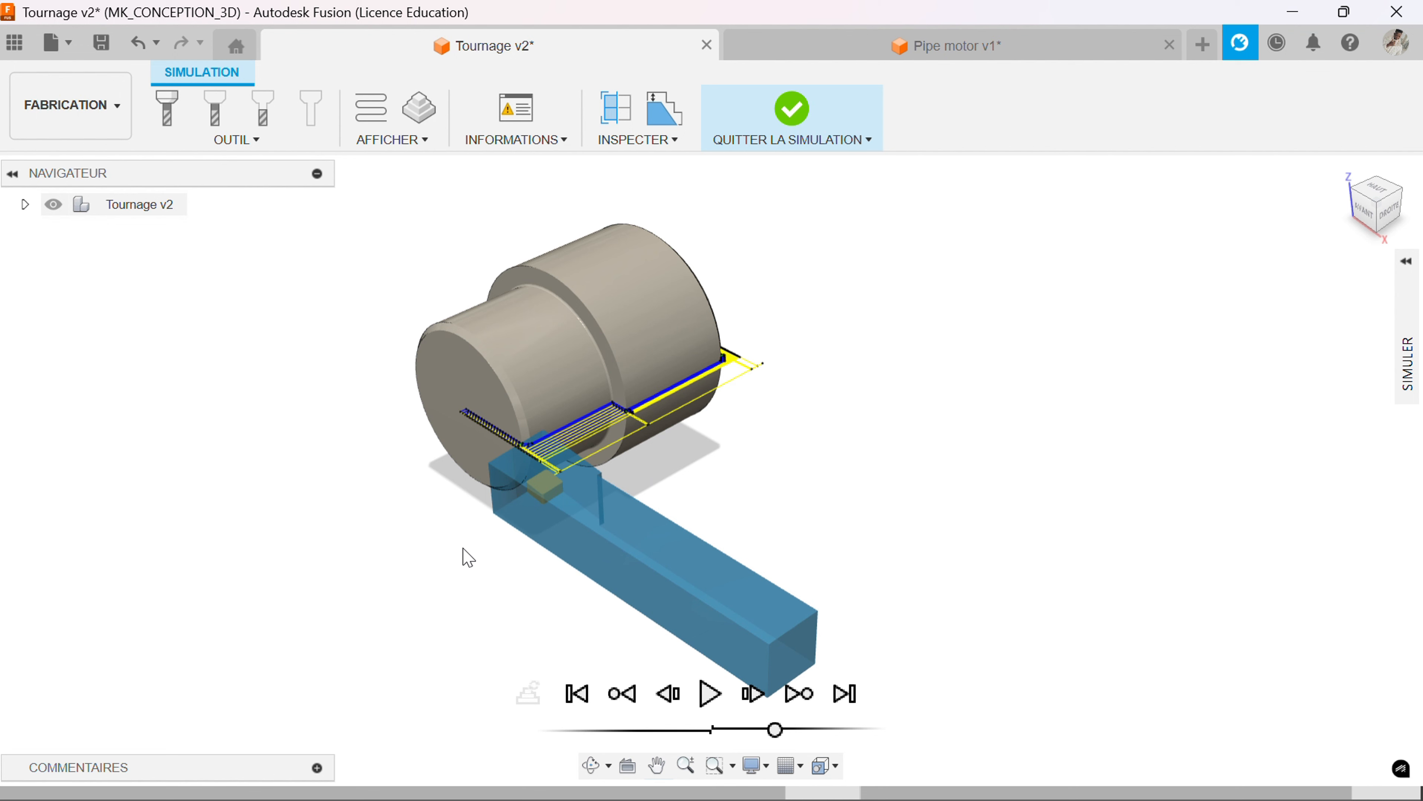
pyautogui.moveTo(466, 571)
pyautogui.keyDown('shift'); pyautogui.mouseDown(button='middle')
pyautogui.moveTo(366, 524)
pyautogui.moveTo(481, 557)
pyautogui.moveTo(461, 557)
pyautogui.moveTo(466, 567)
pyautogui.mouseUp(button='middle'); pyautogui.keyUp('shift')
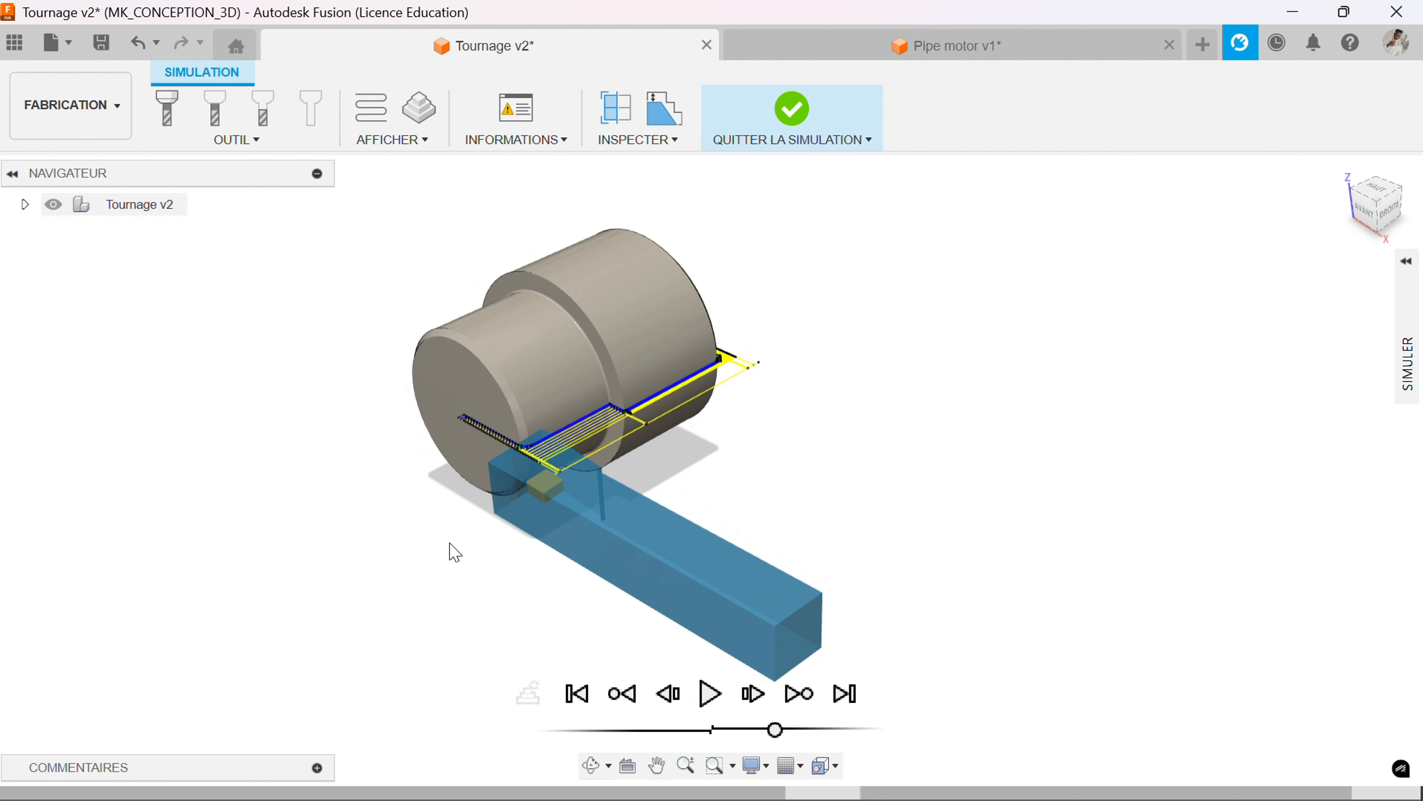
pyautogui.click(775, 137)
pyautogui.moveTo(437, 225); pyautogui.dragTo(510, 267, button='middle')
pyautogui.click(507, 268)
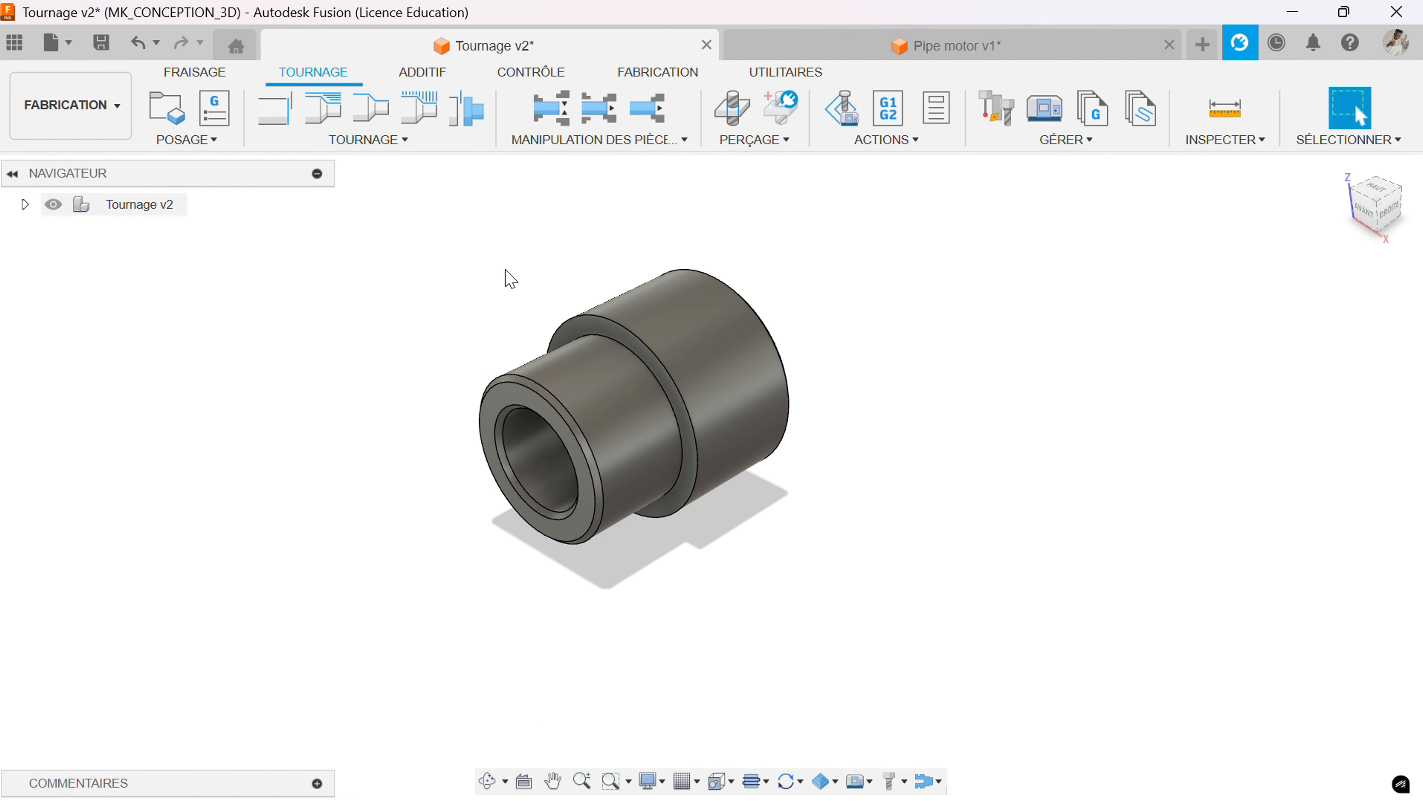
# View the stepped hollow part from the side and switch the document to the Design (Conception) workspace.
pyautogui.scroll(2, 542, 325)
pyautogui.scroll(1, 547, 324)
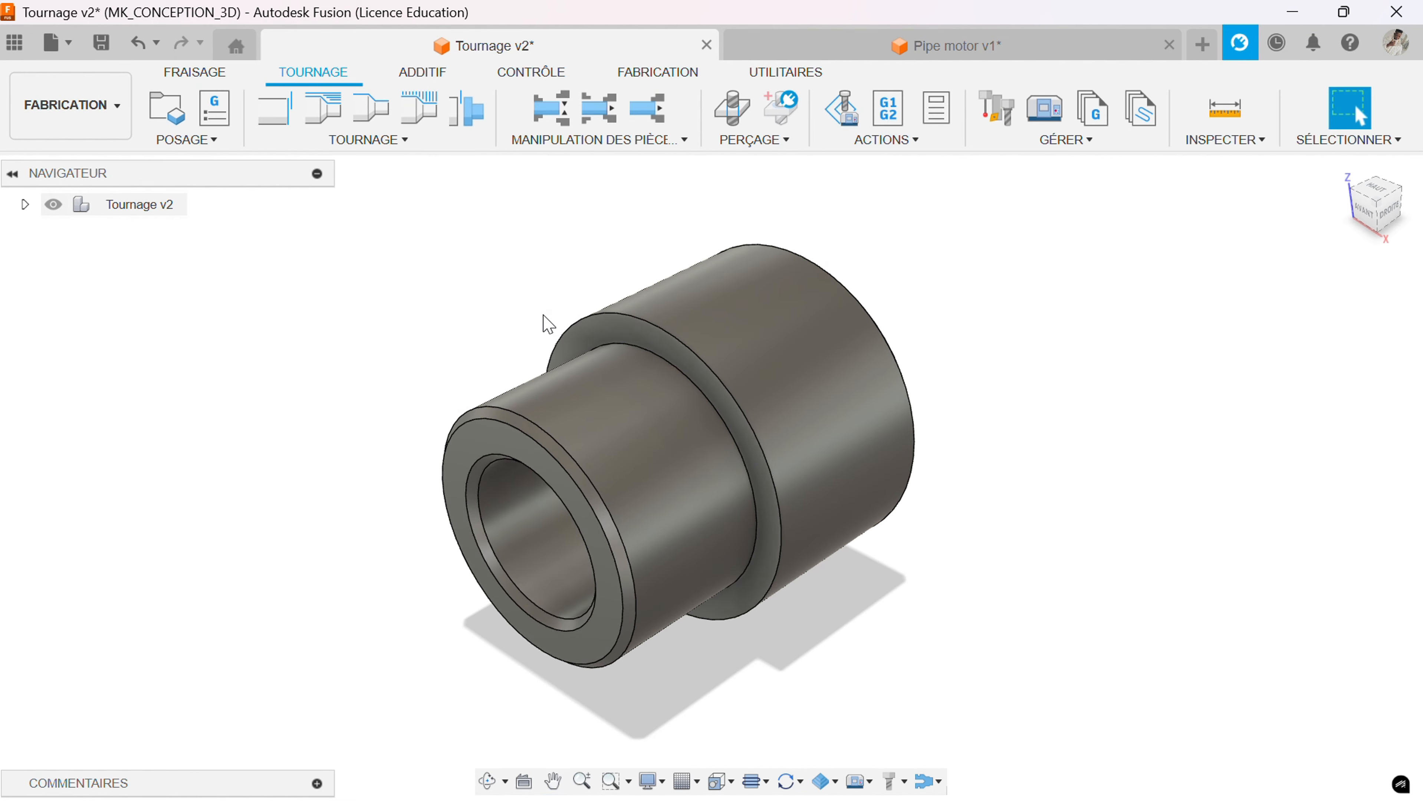
pyautogui.keyDown('shift'); pyautogui.moveTo(539, 339); pyautogui.dragTo(489, 332, button='middle'); pyautogui.keyUp('shift')
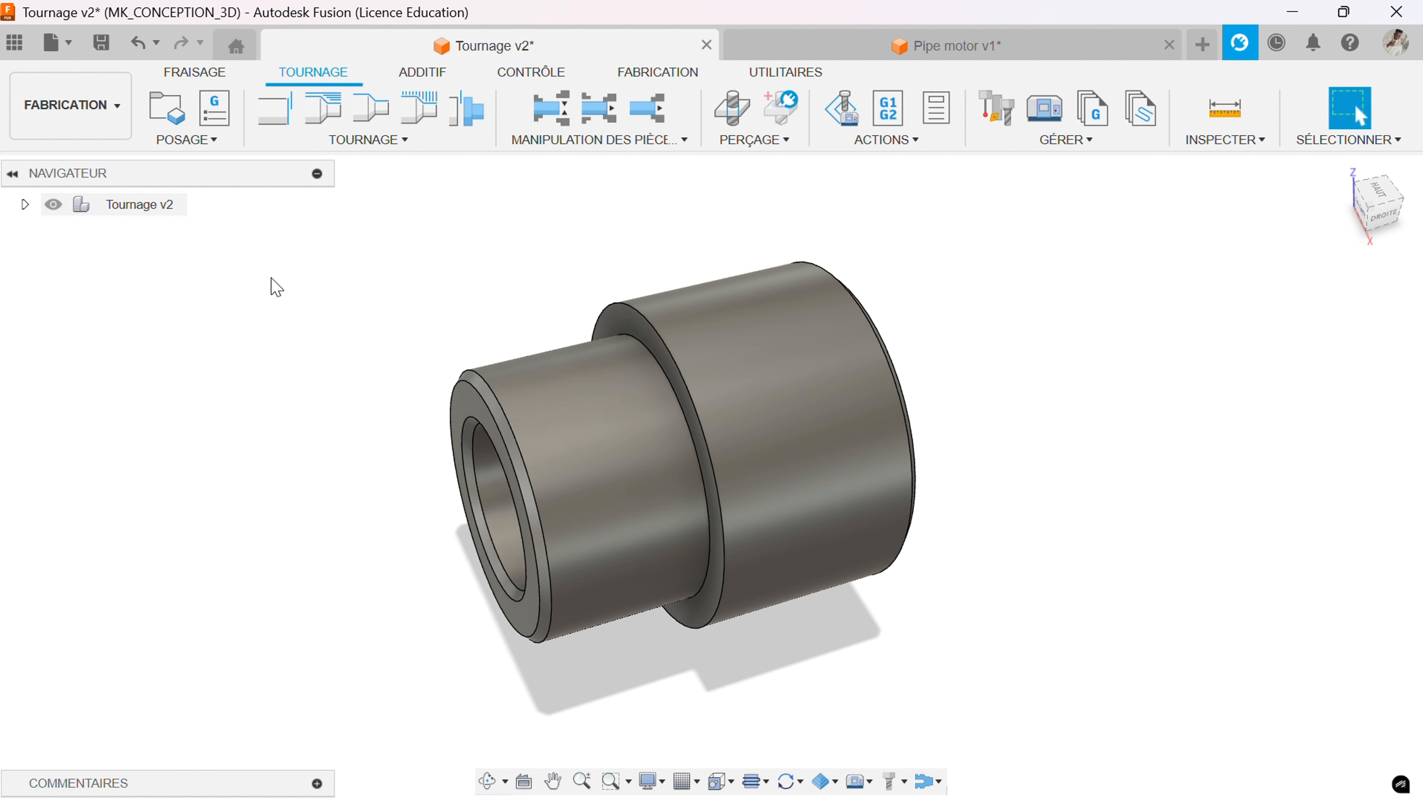
pyautogui.click(97, 128)
pyautogui.click(59, 174)
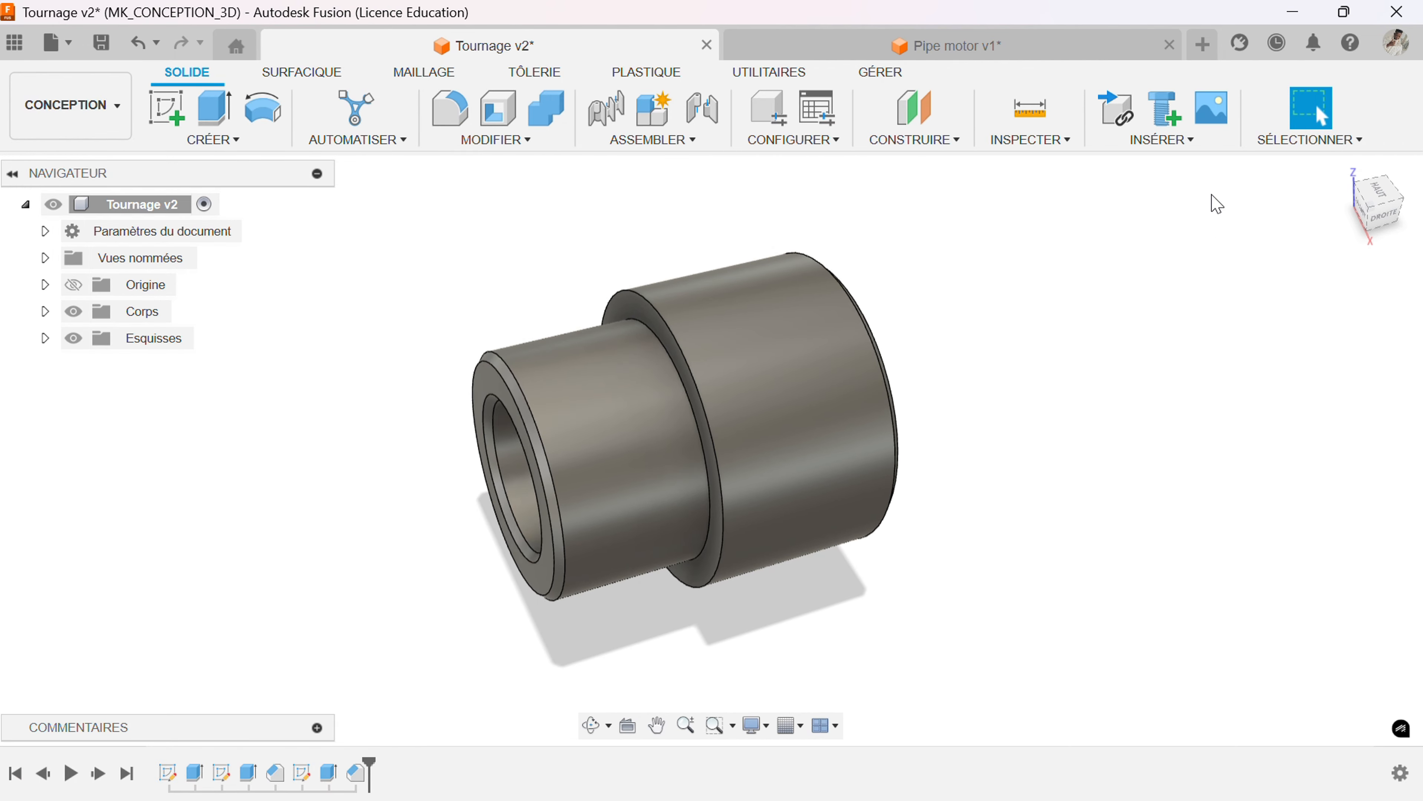
# Create a new design and sketch an 80 mm diameter circle centred on the origin in the front XZ plane.
pyautogui.click(1202, 44)
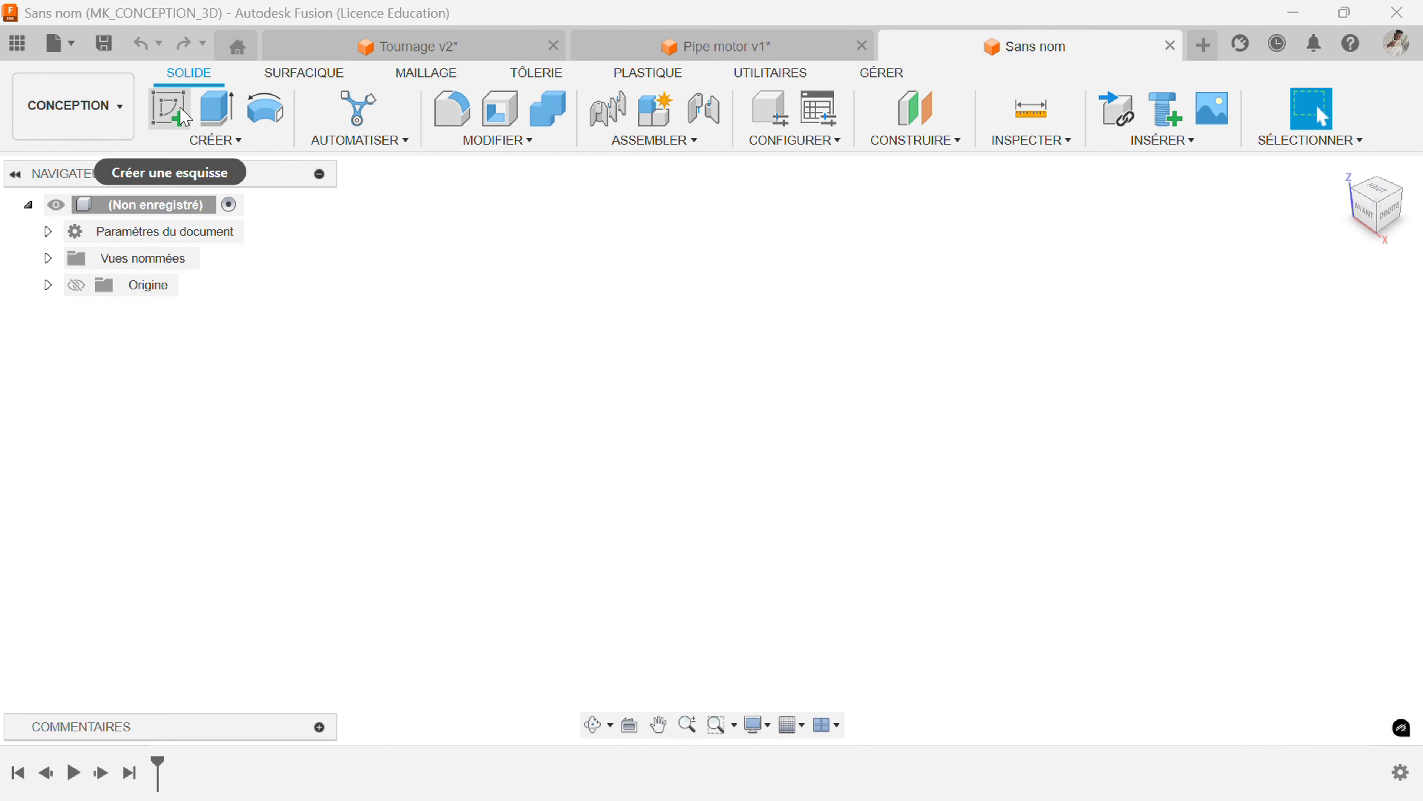
pyautogui.click(184, 117)
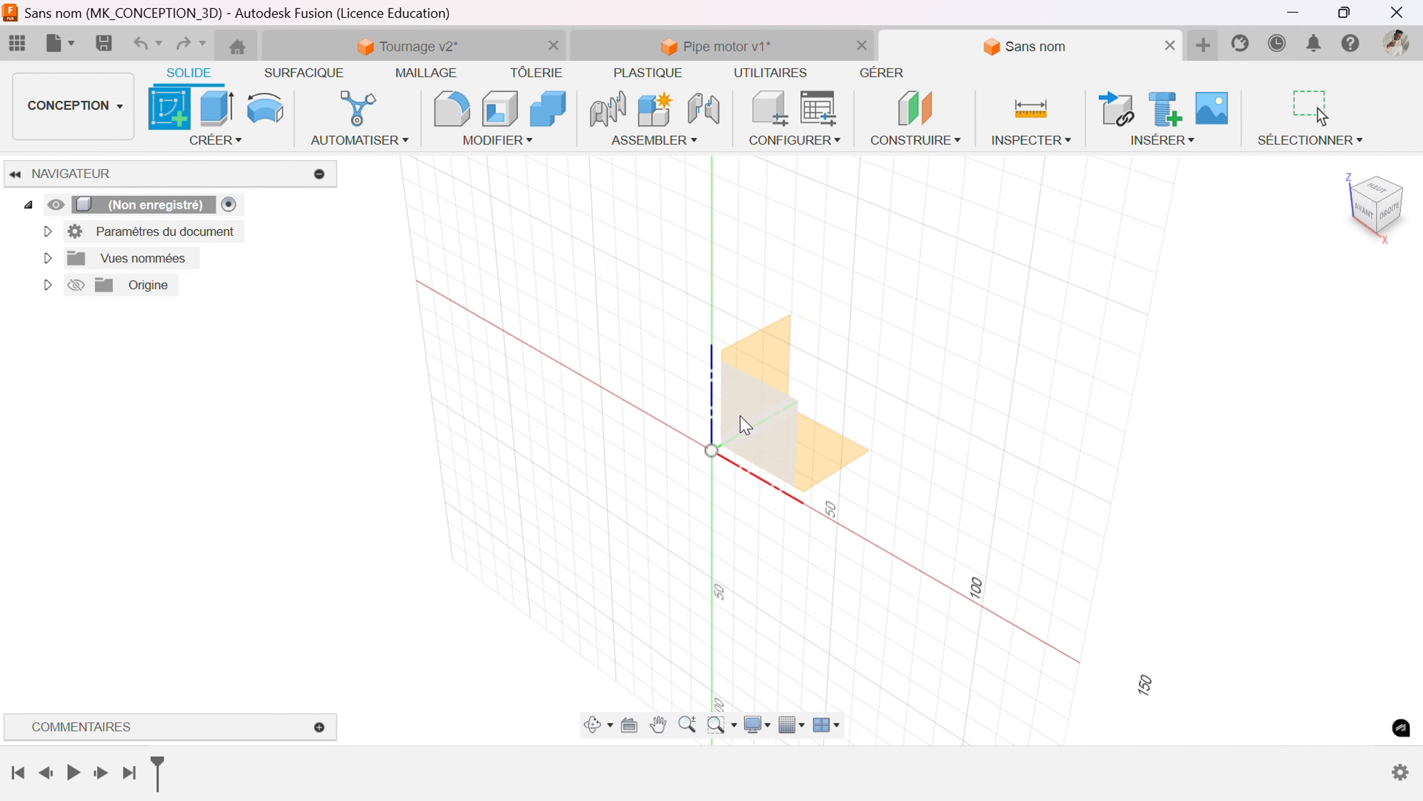
pyautogui.click(756, 430)
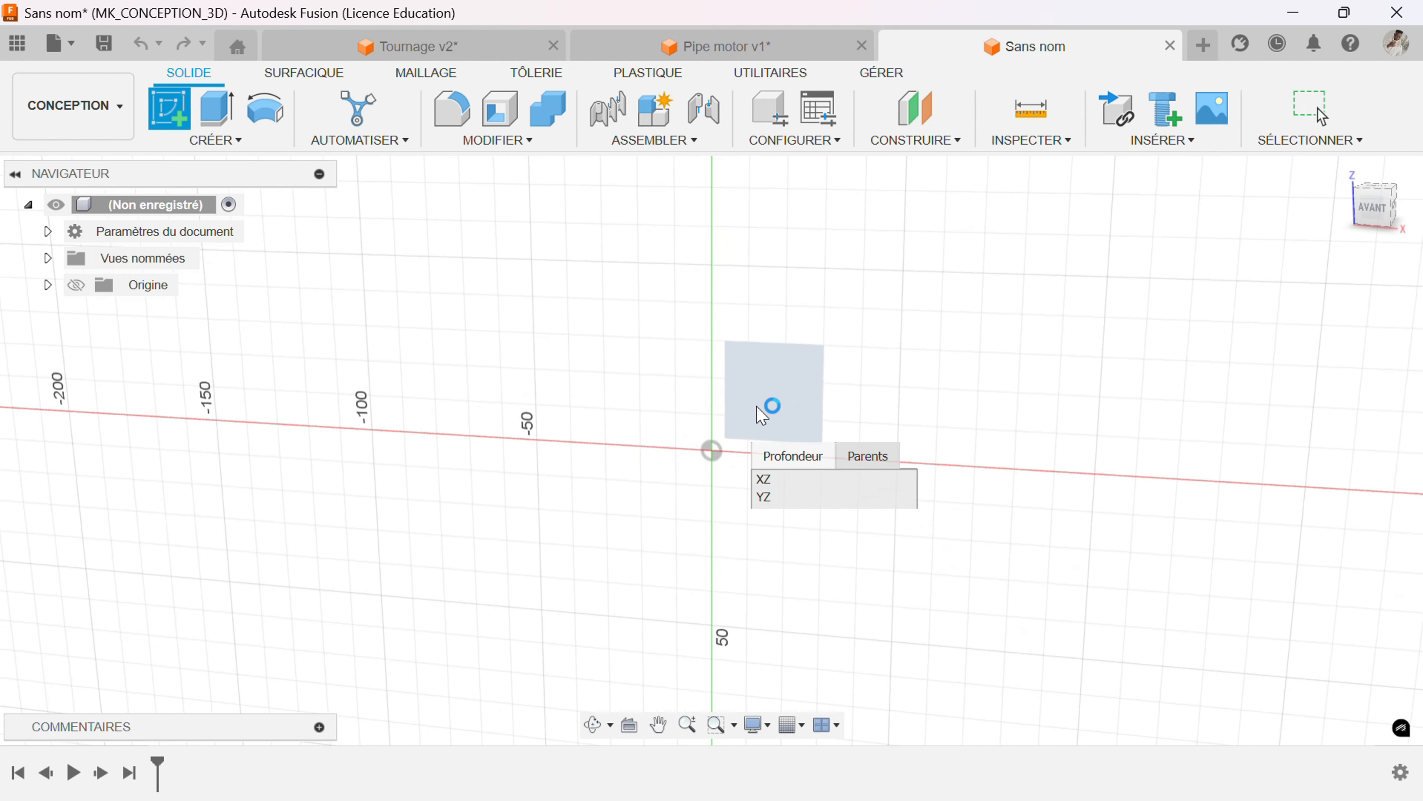
pyautogui.click(274, 112)
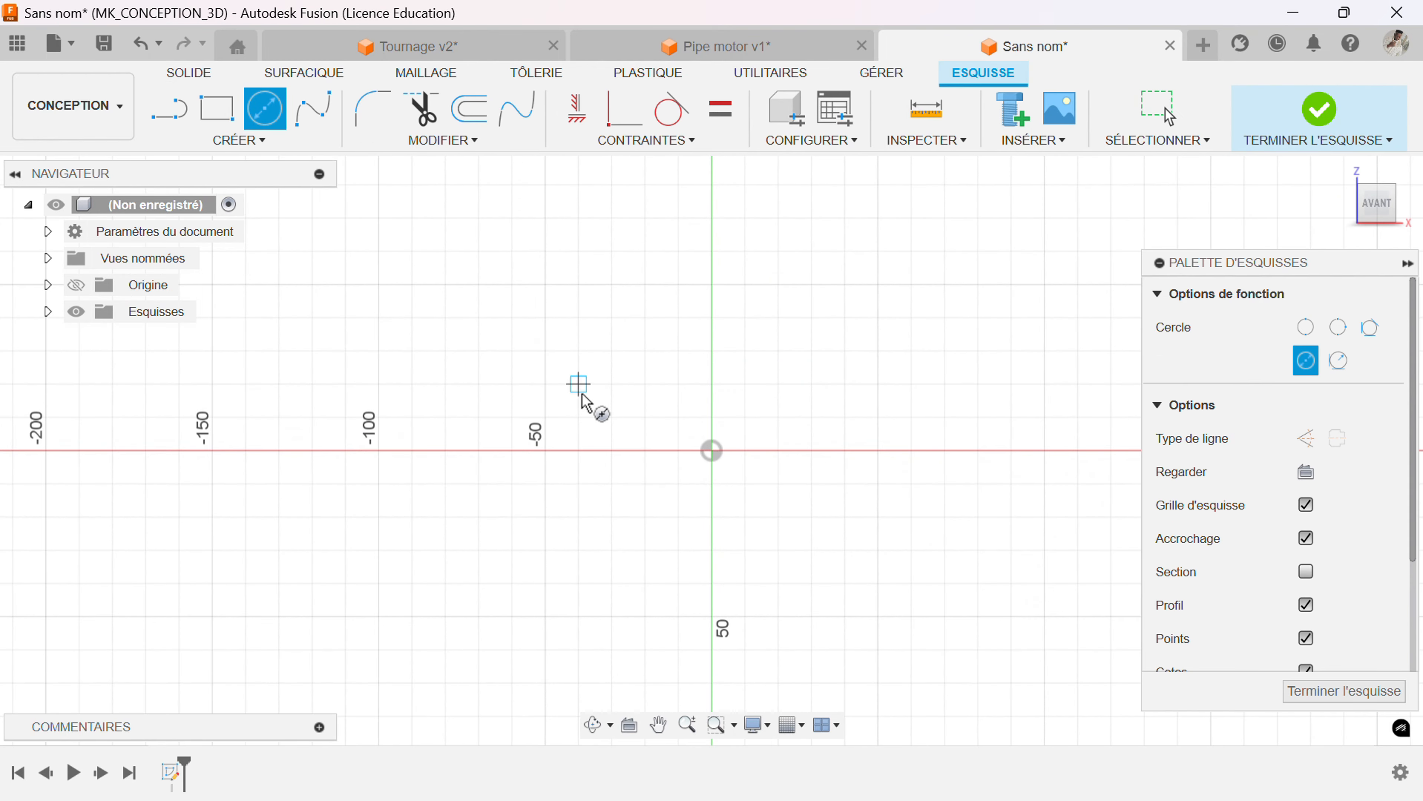
pyautogui.click(711, 451)
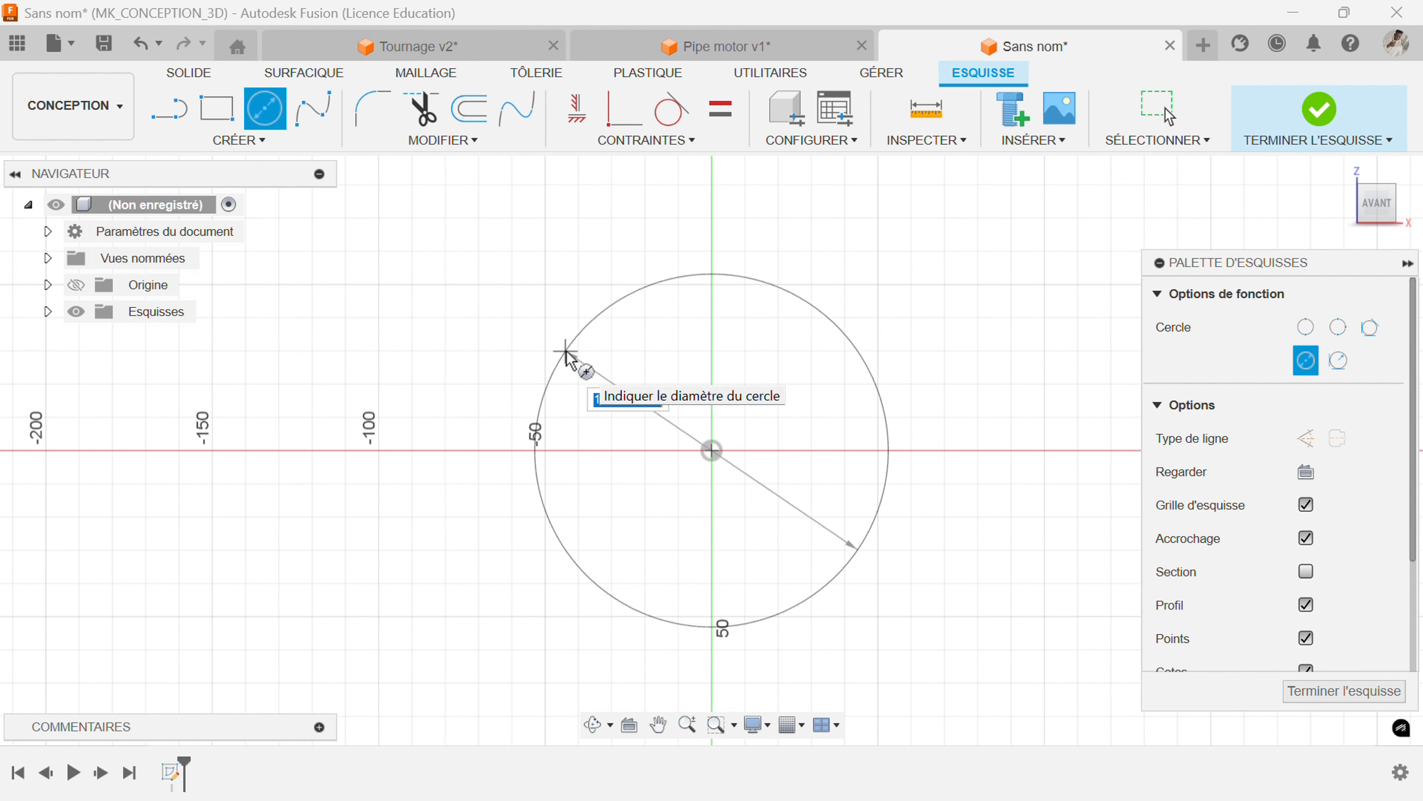
pyautogui.write('80')
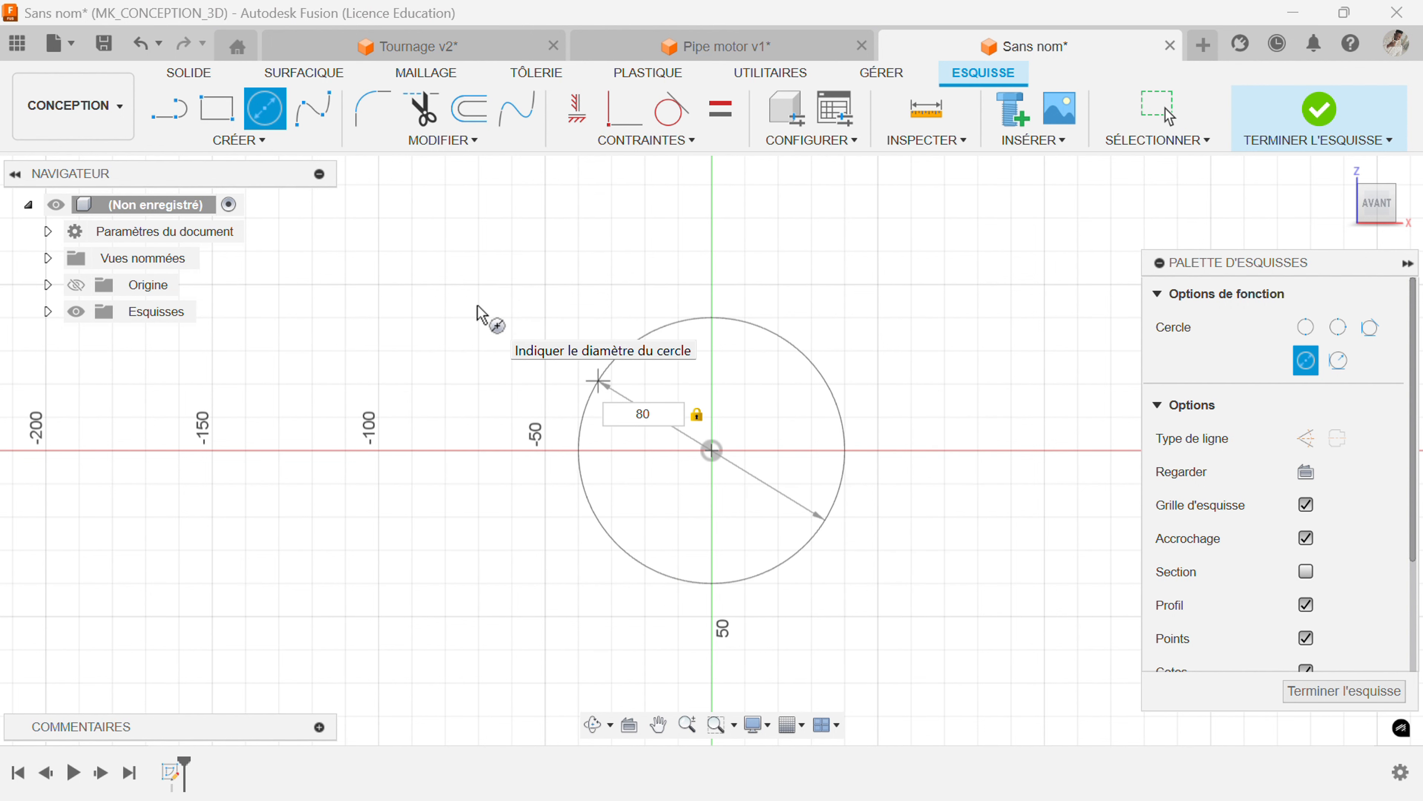
pyautogui.press('Return')
pyautogui.click(1319, 109)
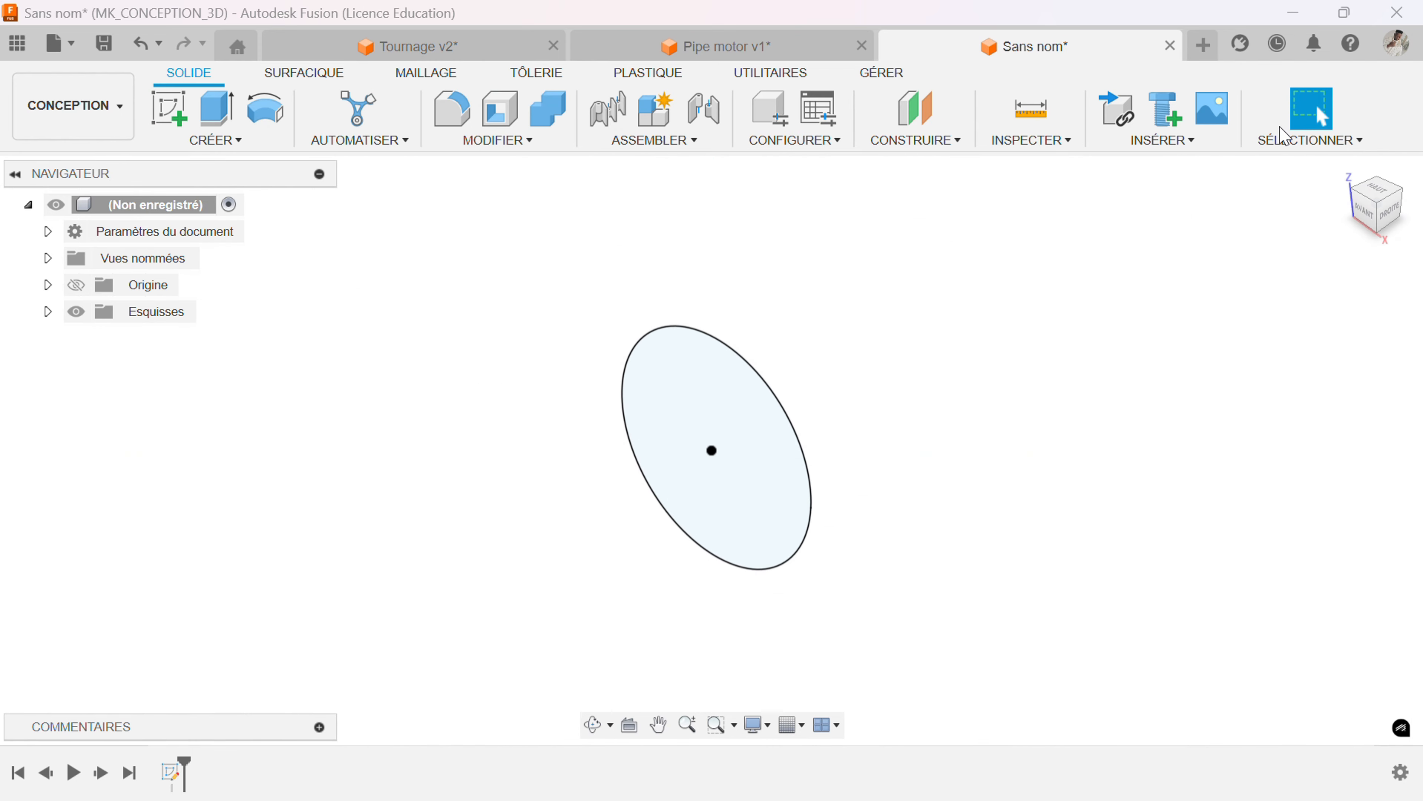
# Extrude the 80 mm circle 50 mm to one side as a new body.
pyautogui.press('e')
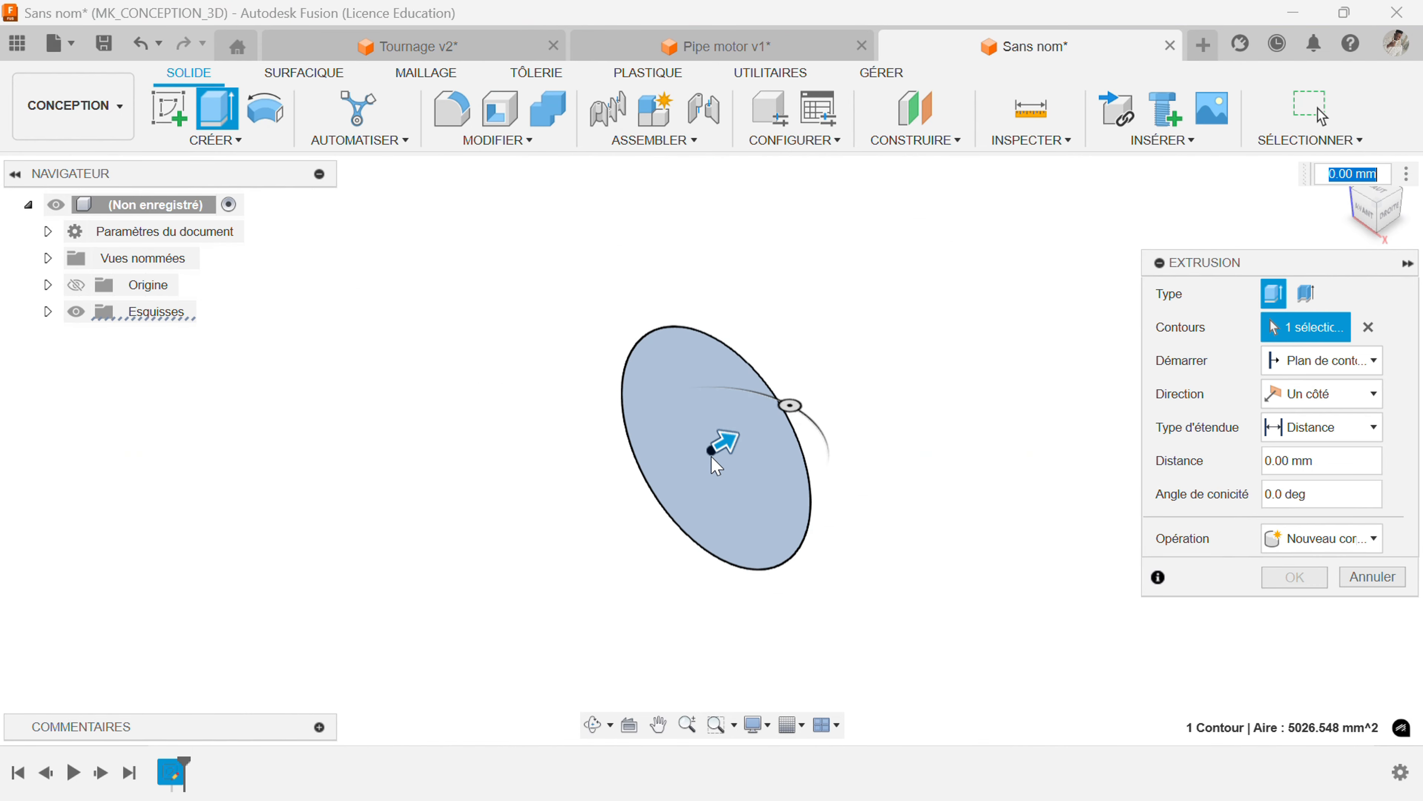
pyautogui.moveTo(725, 446); pyautogui.dragTo(824, 390)
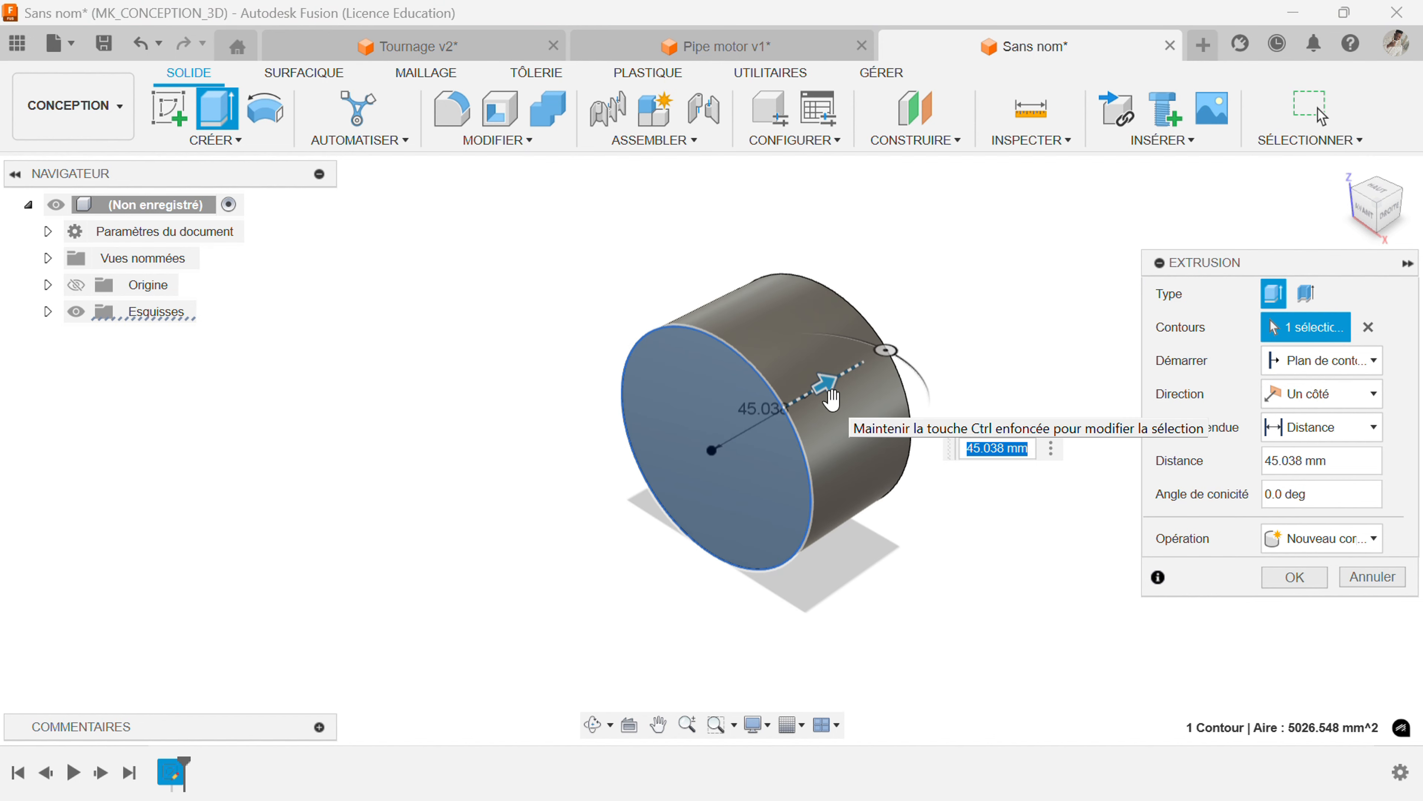
pyautogui.write('50')
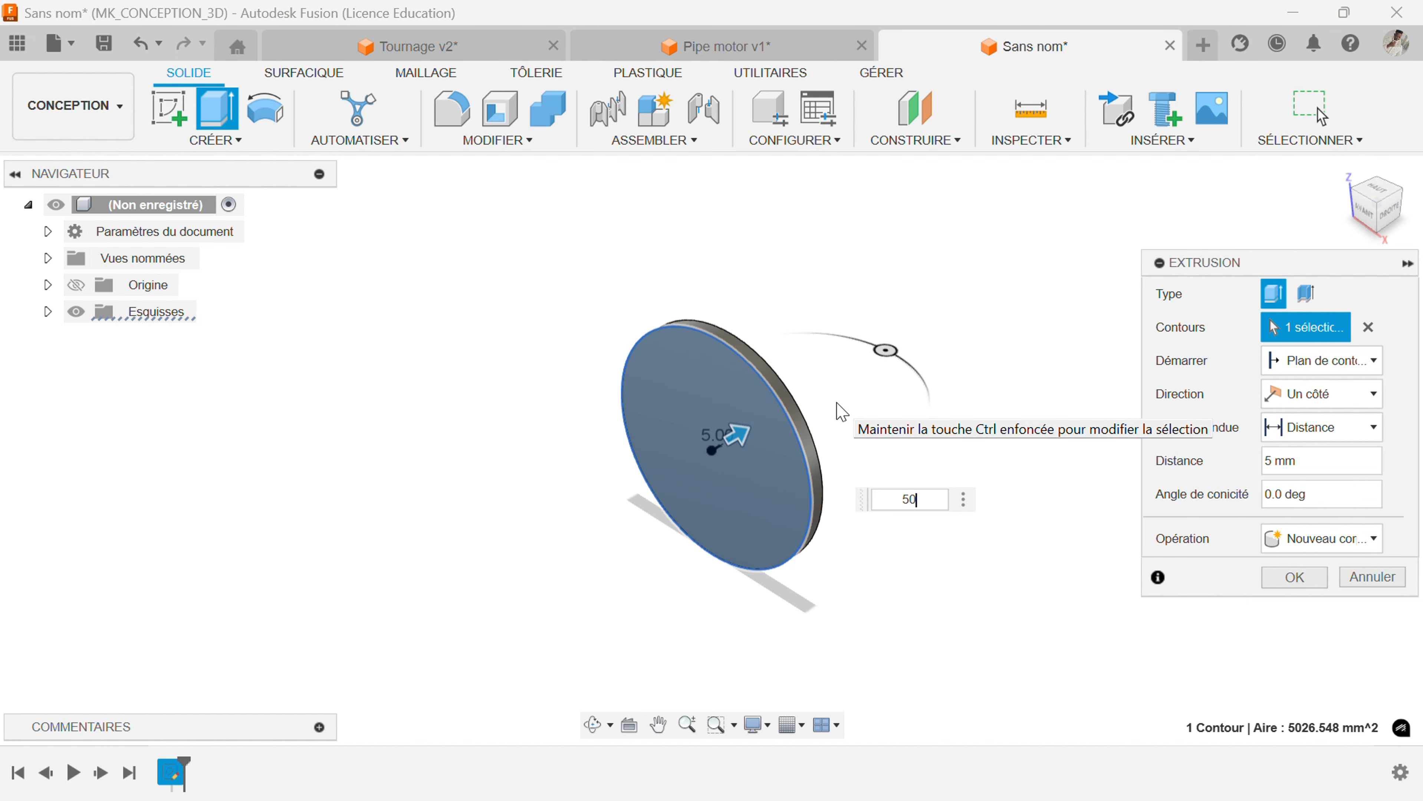
pyautogui.press('Return')
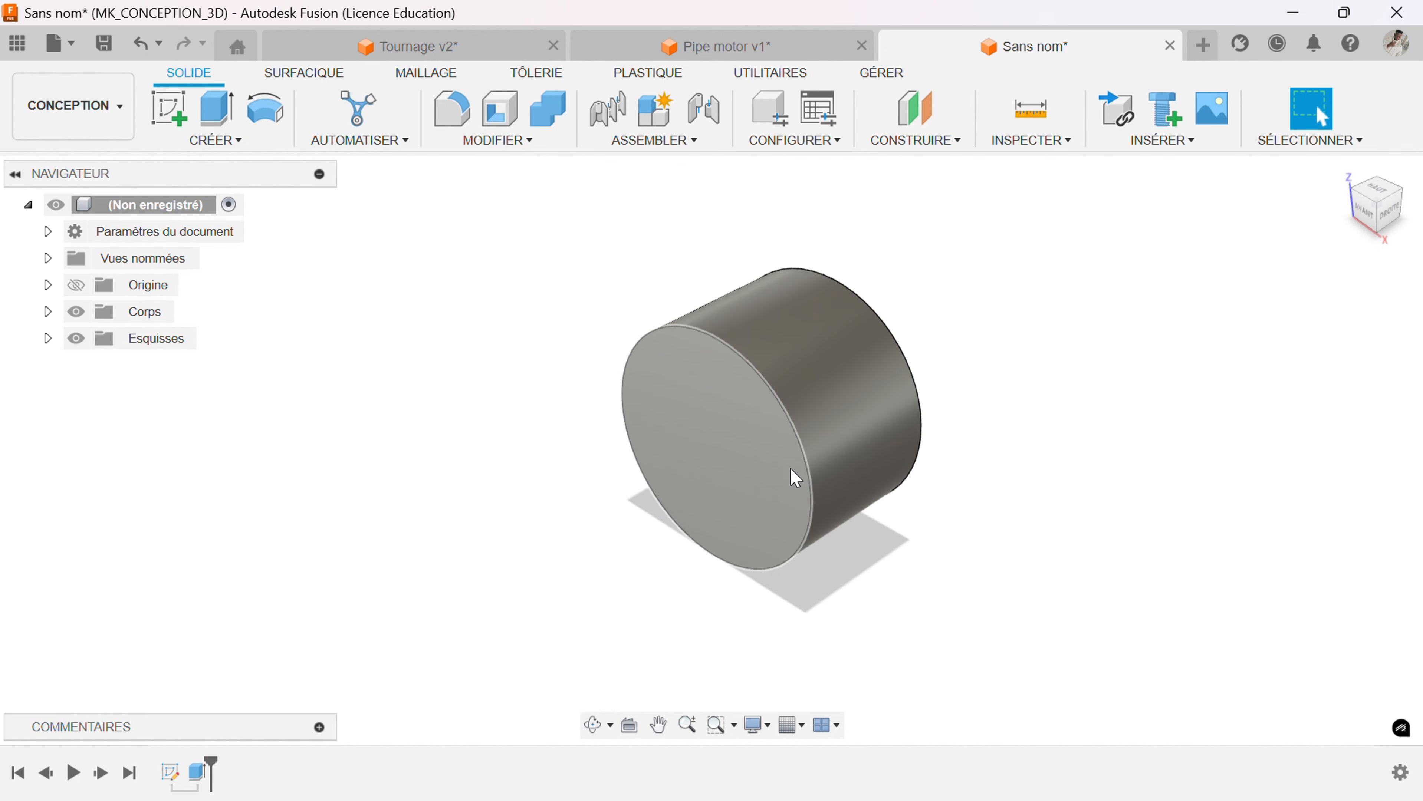
# Sketch a 65 mm diameter circle centred on the origin on the cylinder's front face.
pyautogui.click(751, 447)
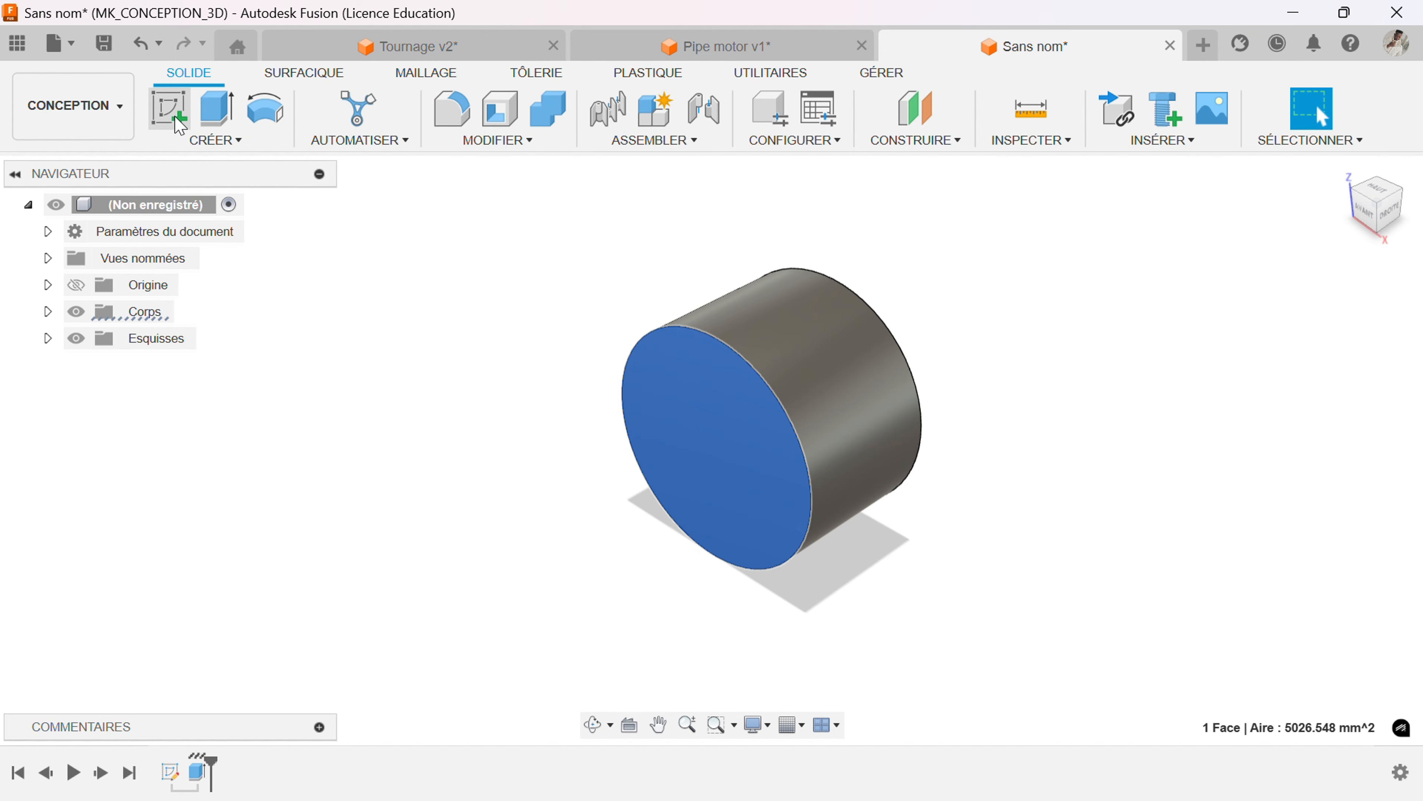
pyautogui.click(170, 111)
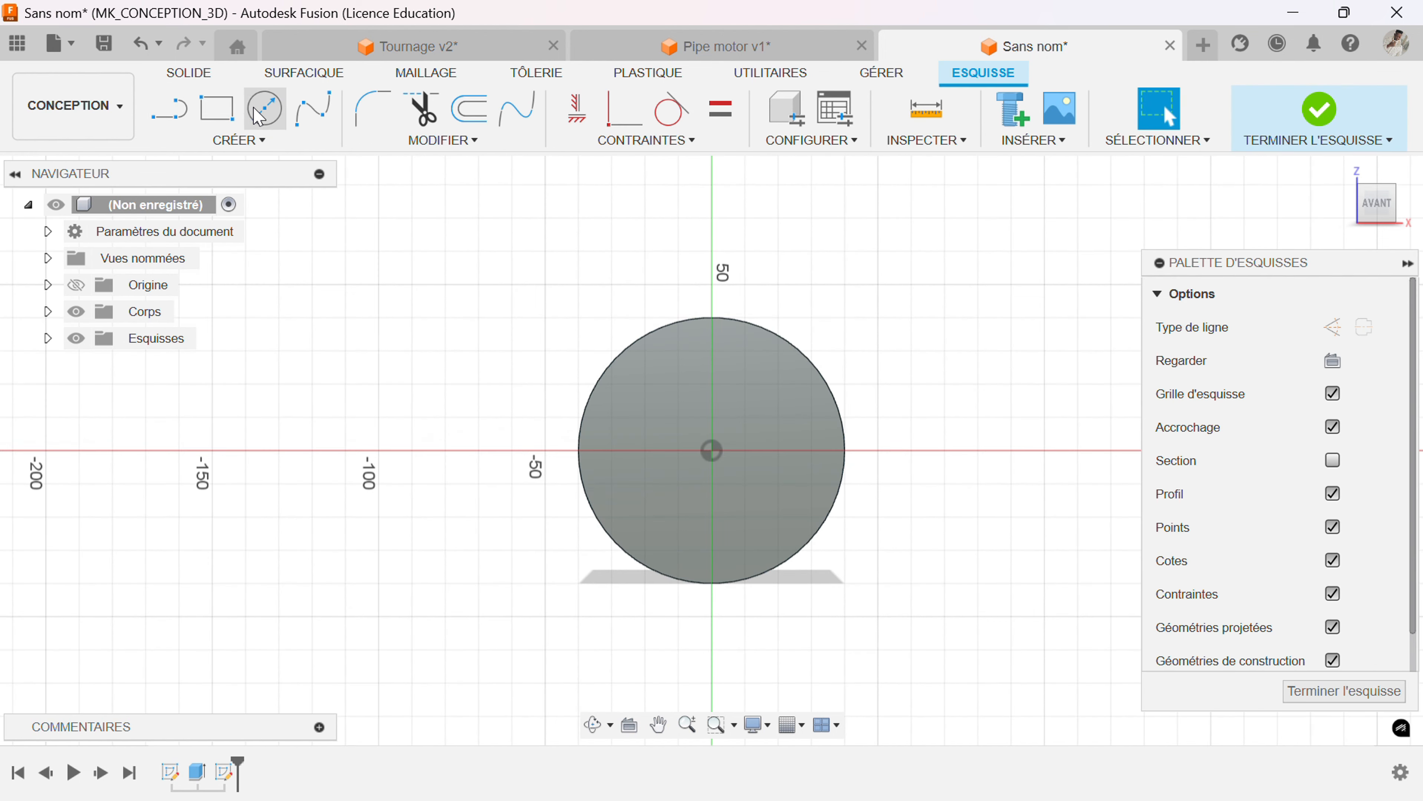
pyautogui.click(265, 108)
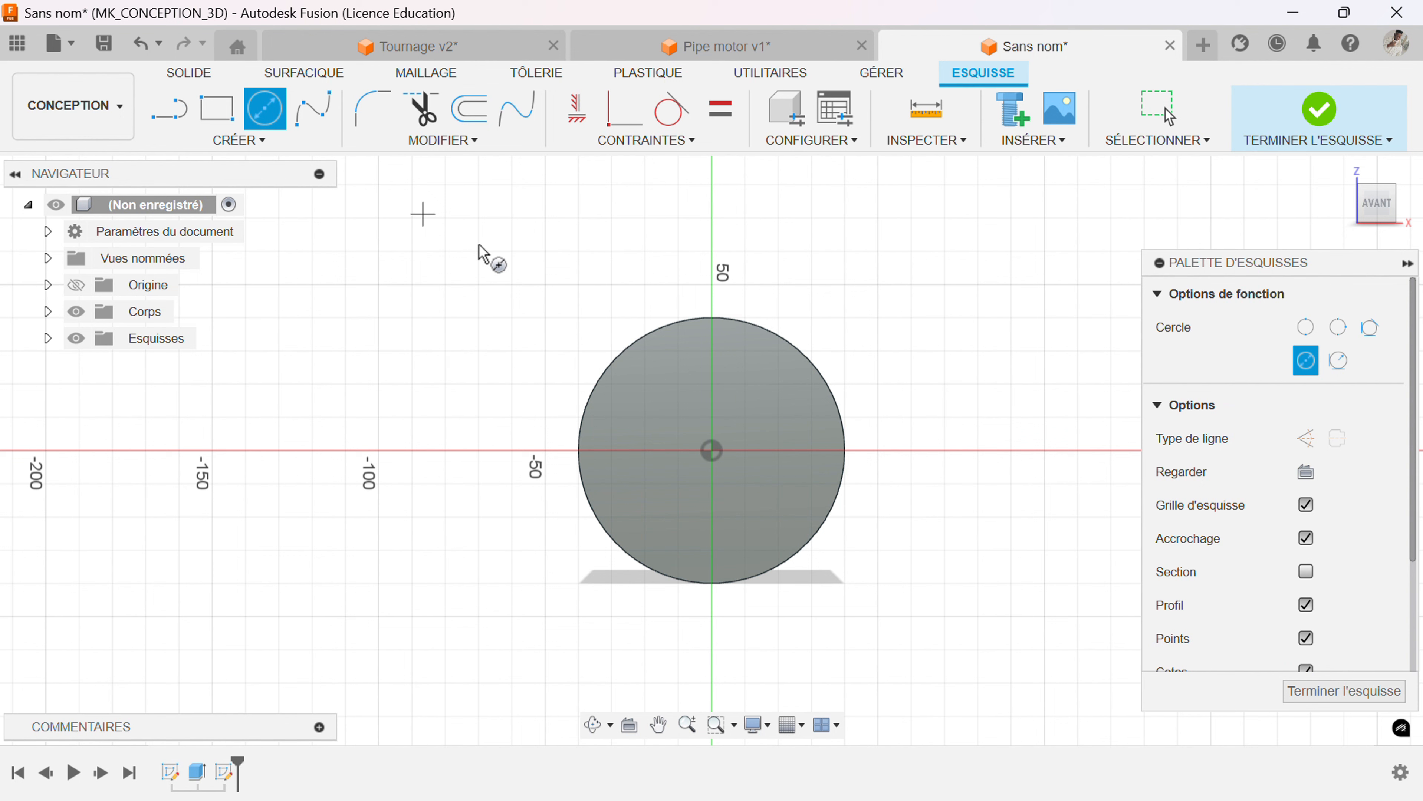
pyautogui.click(712, 451)
pyautogui.write('65')
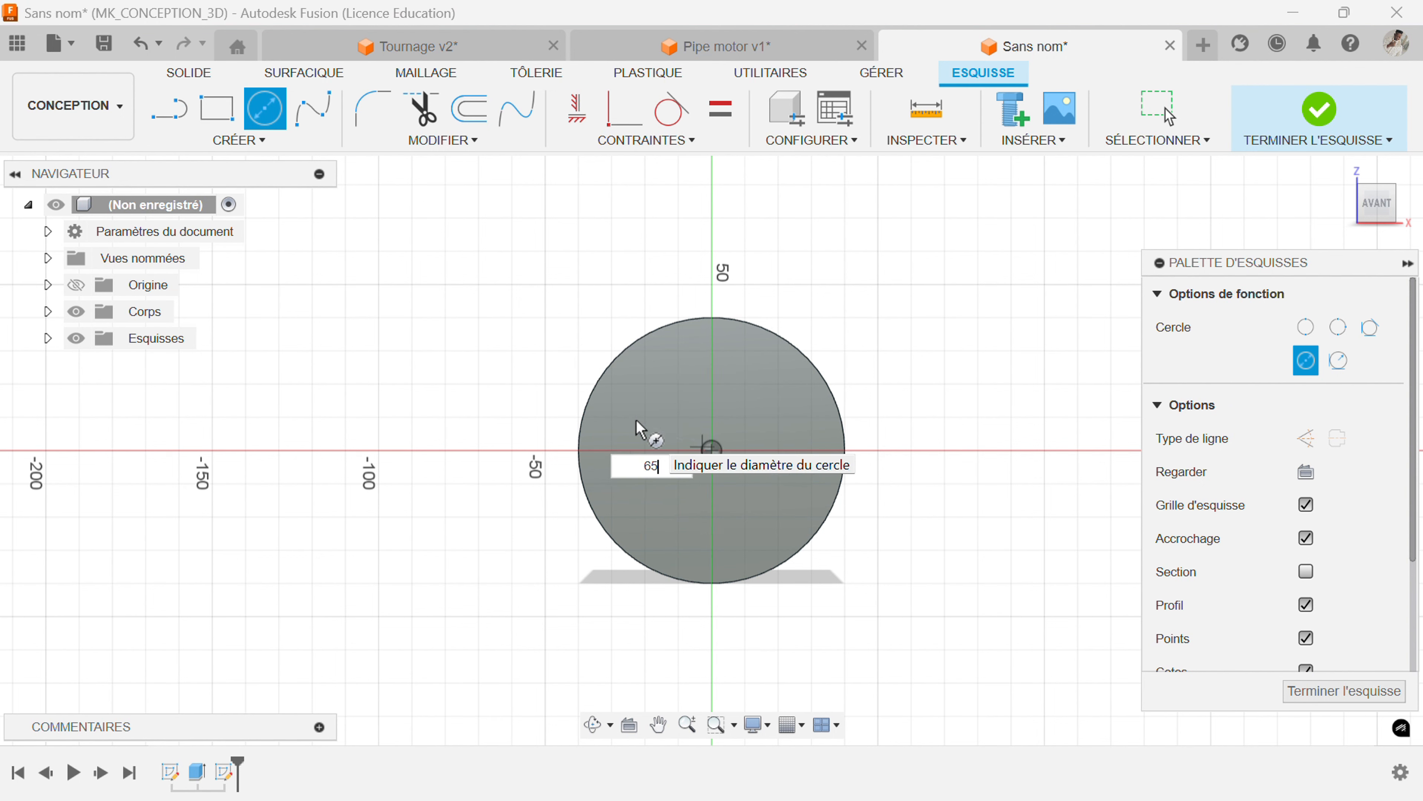
pyautogui.press('Return')
pyautogui.press('Escape')
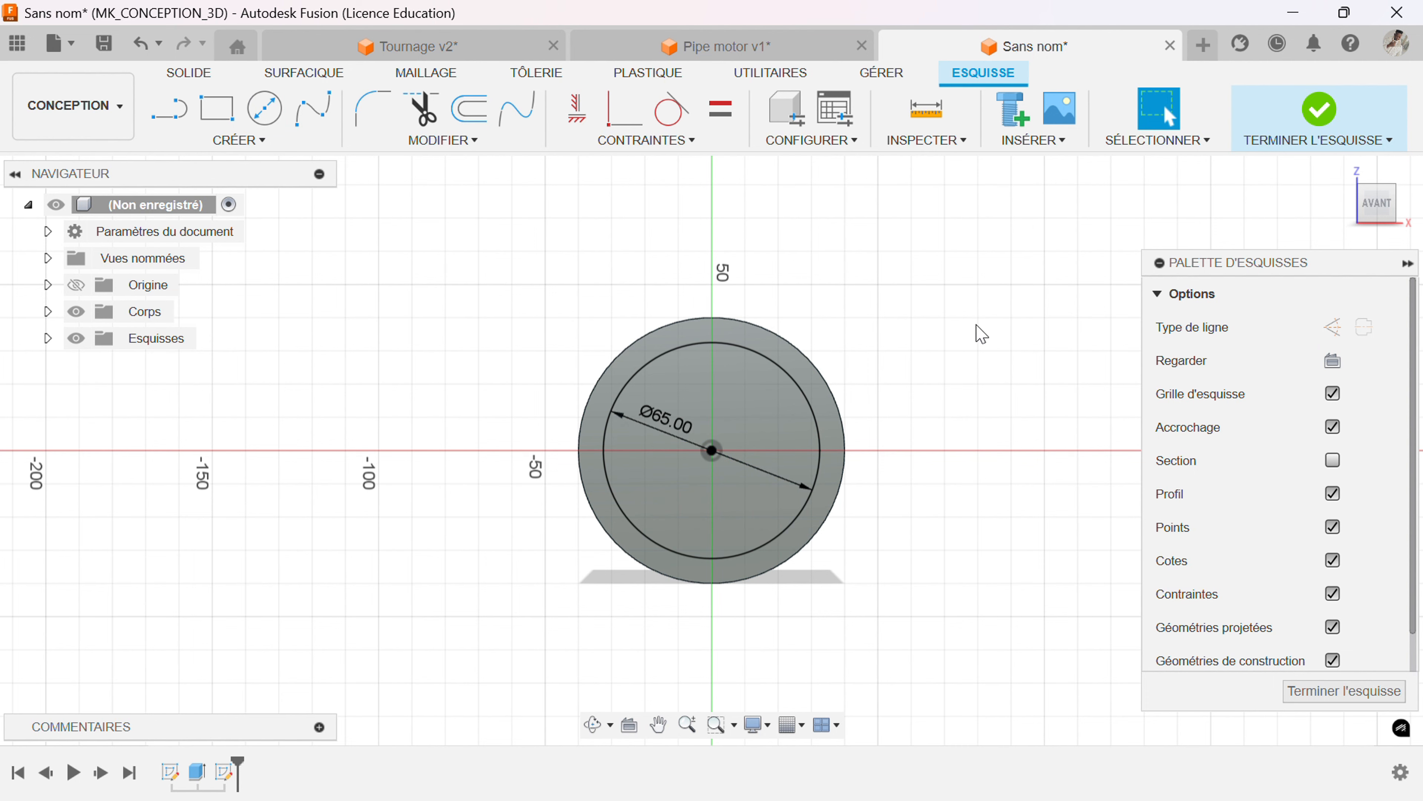
pyautogui.click(1308, 124)
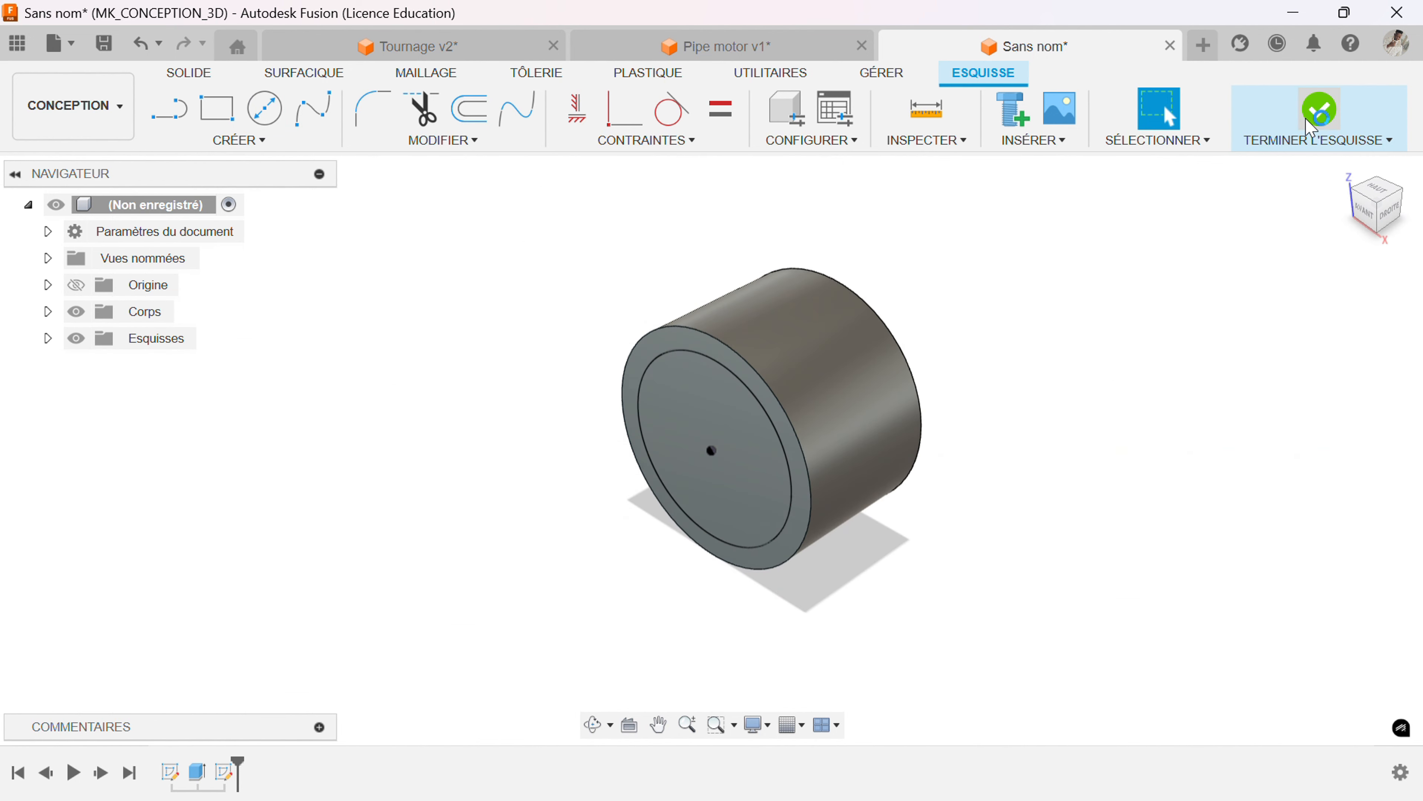
# Extrude the 65 mm circle 40 mm outward from the front face, joined to the existing cylinder.
pyautogui.press('e')
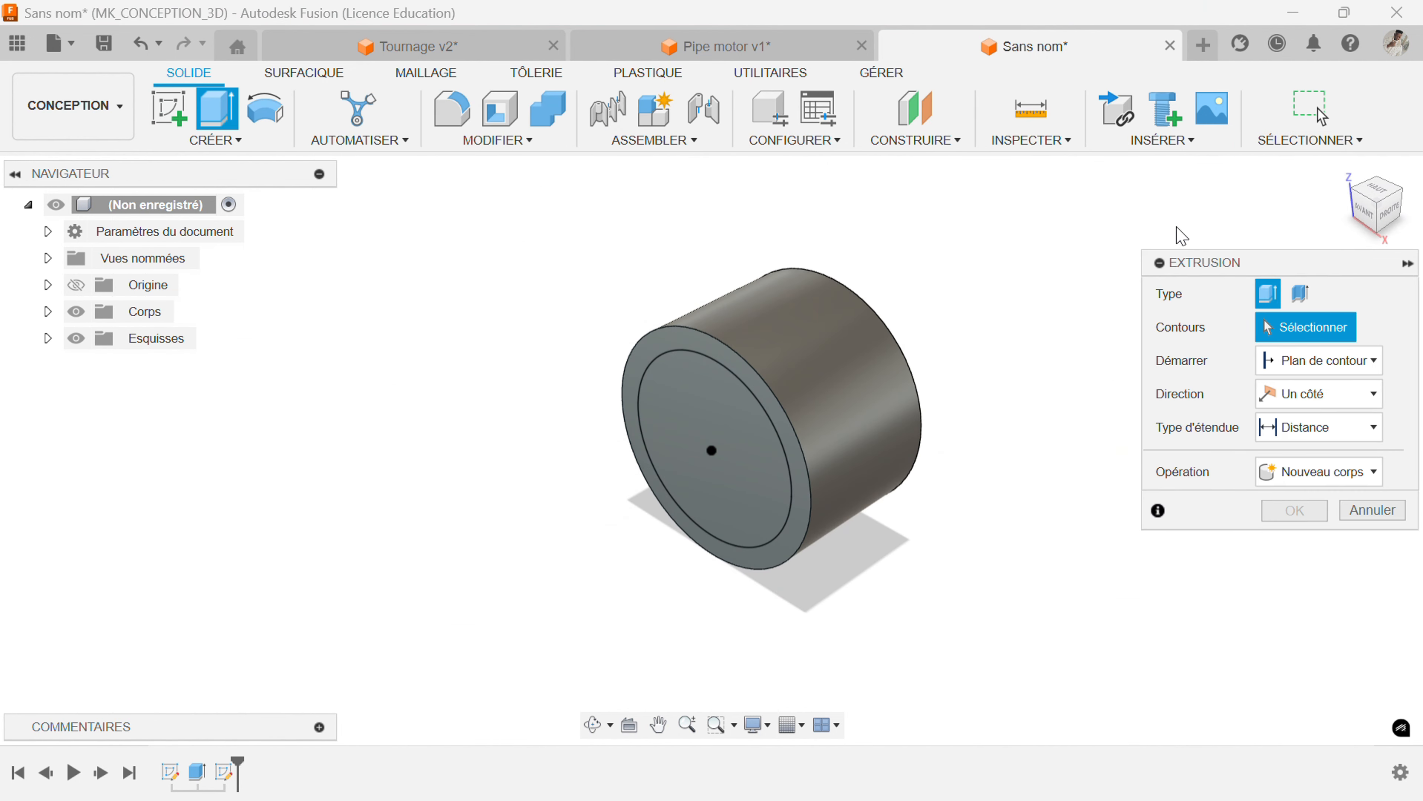
pyautogui.click(696, 471)
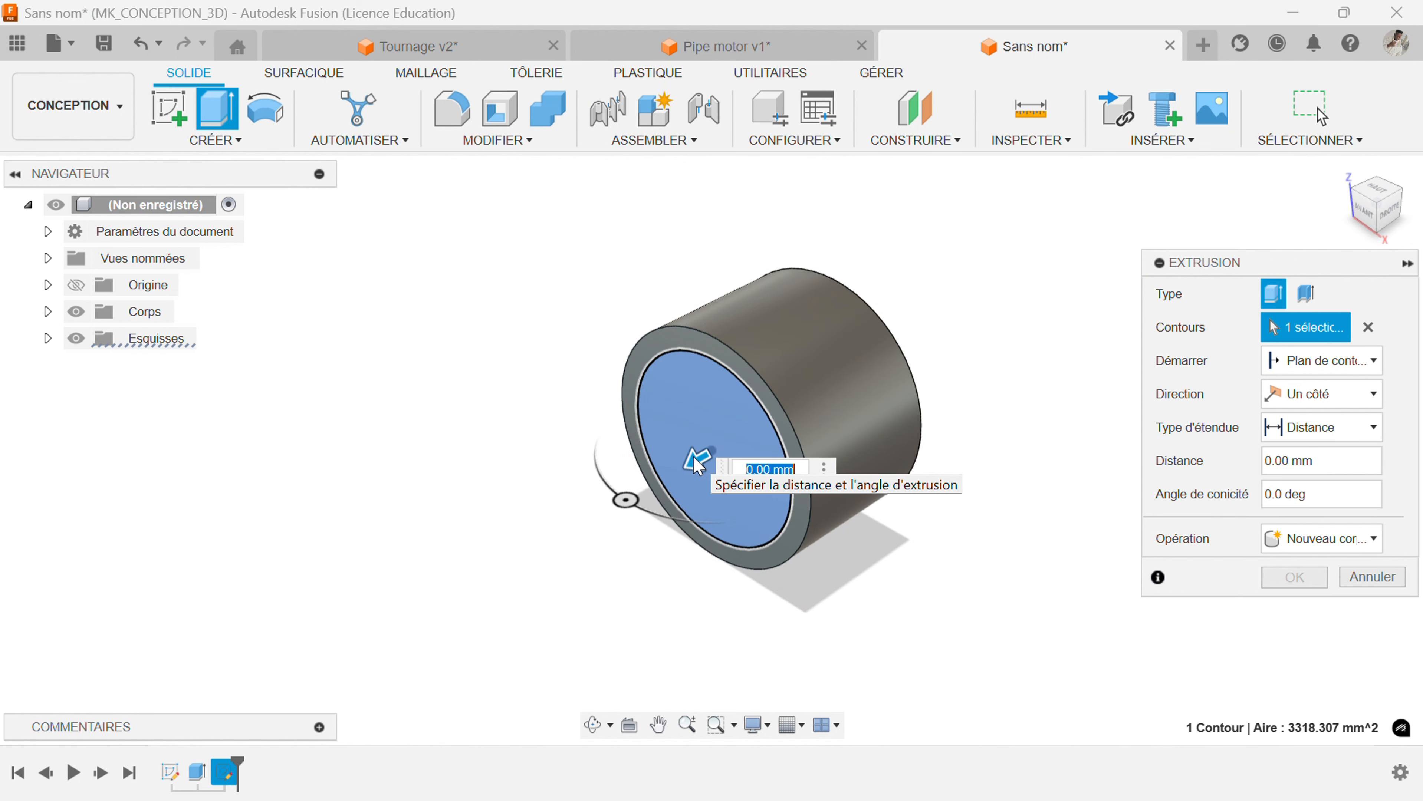
pyautogui.moveTo(697, 465); pyautogui.dragTo(616, 502)
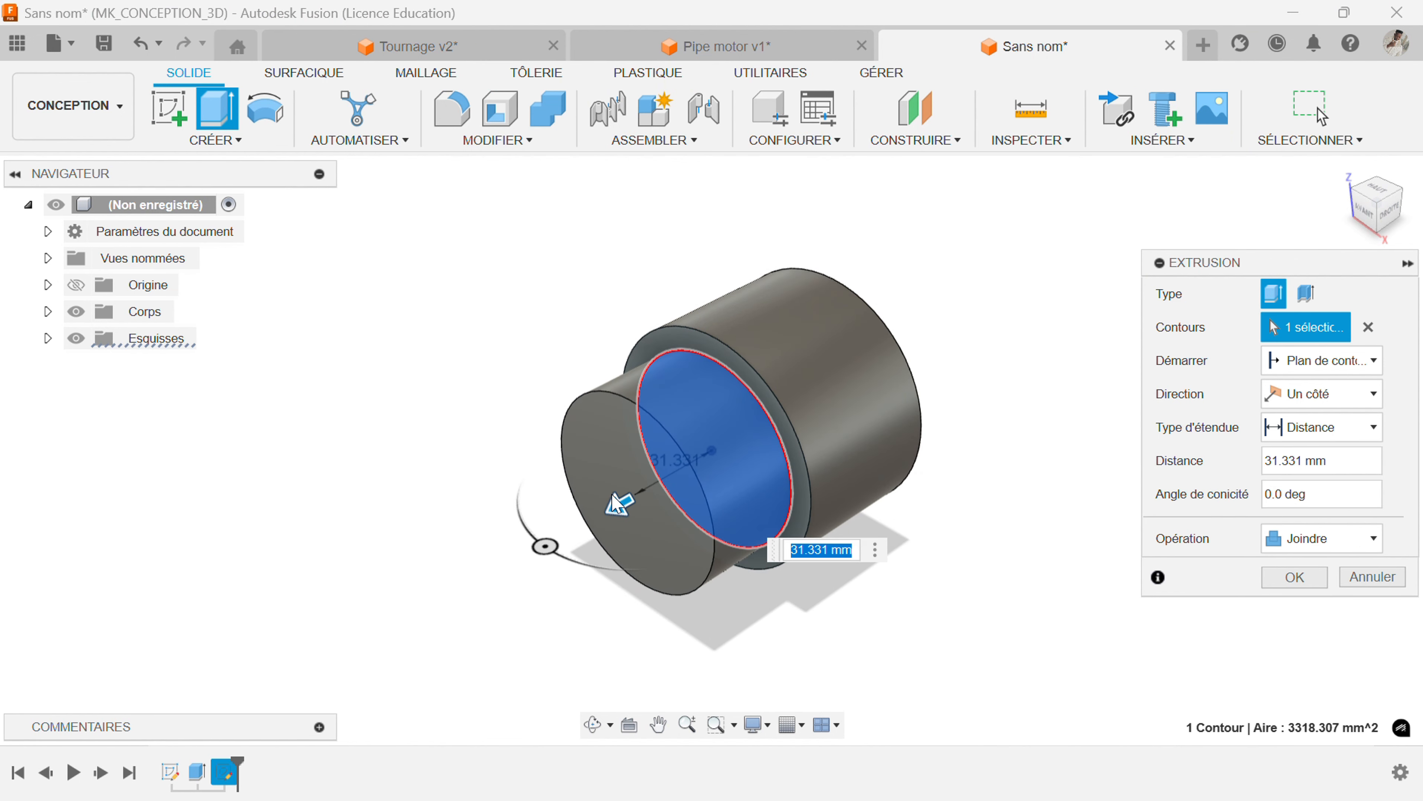
pyautogui.write('40')
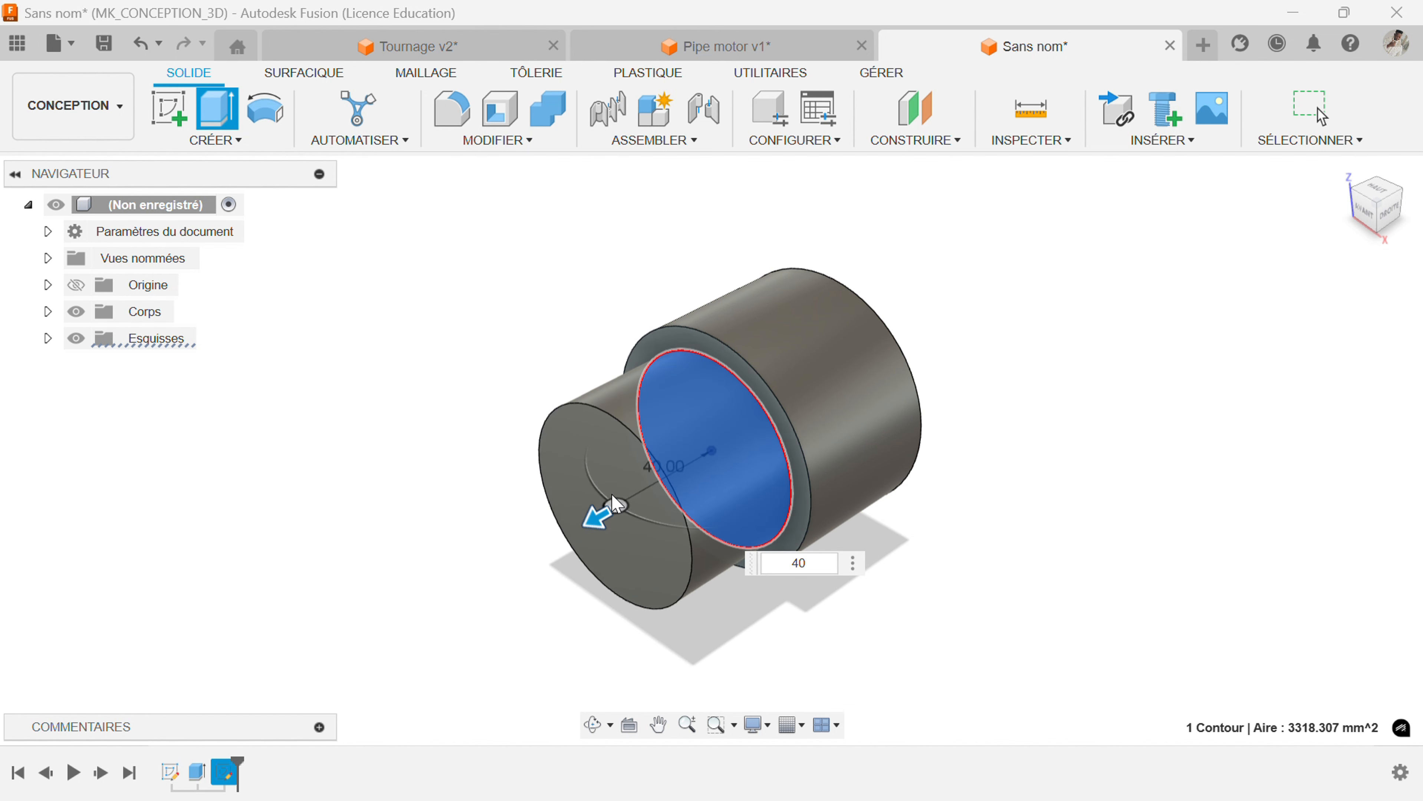
pyautogui.press('Return')
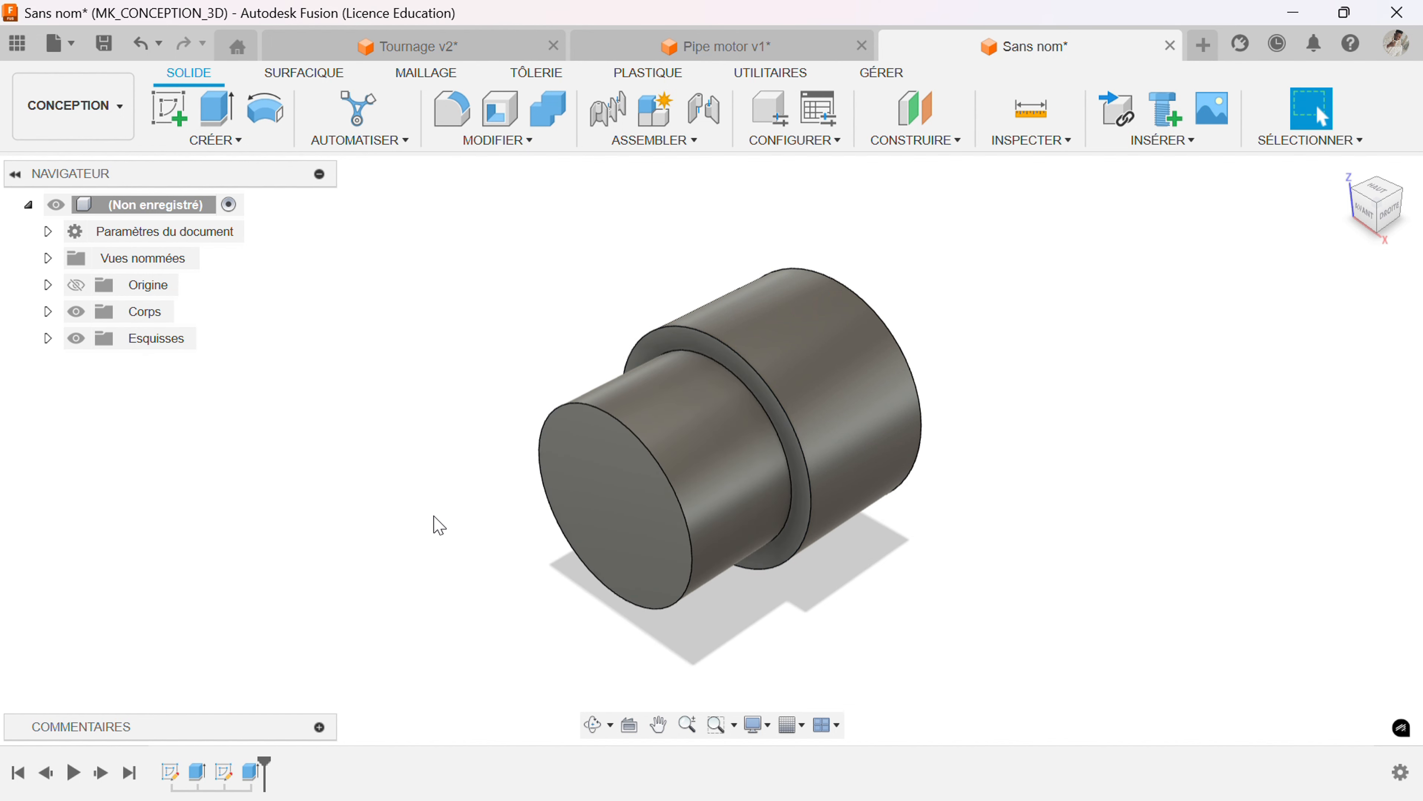
# Sketch a 40 mm diameter circle centred on the end face of the smaller cylinder.
pyautogui.click(587, 549)
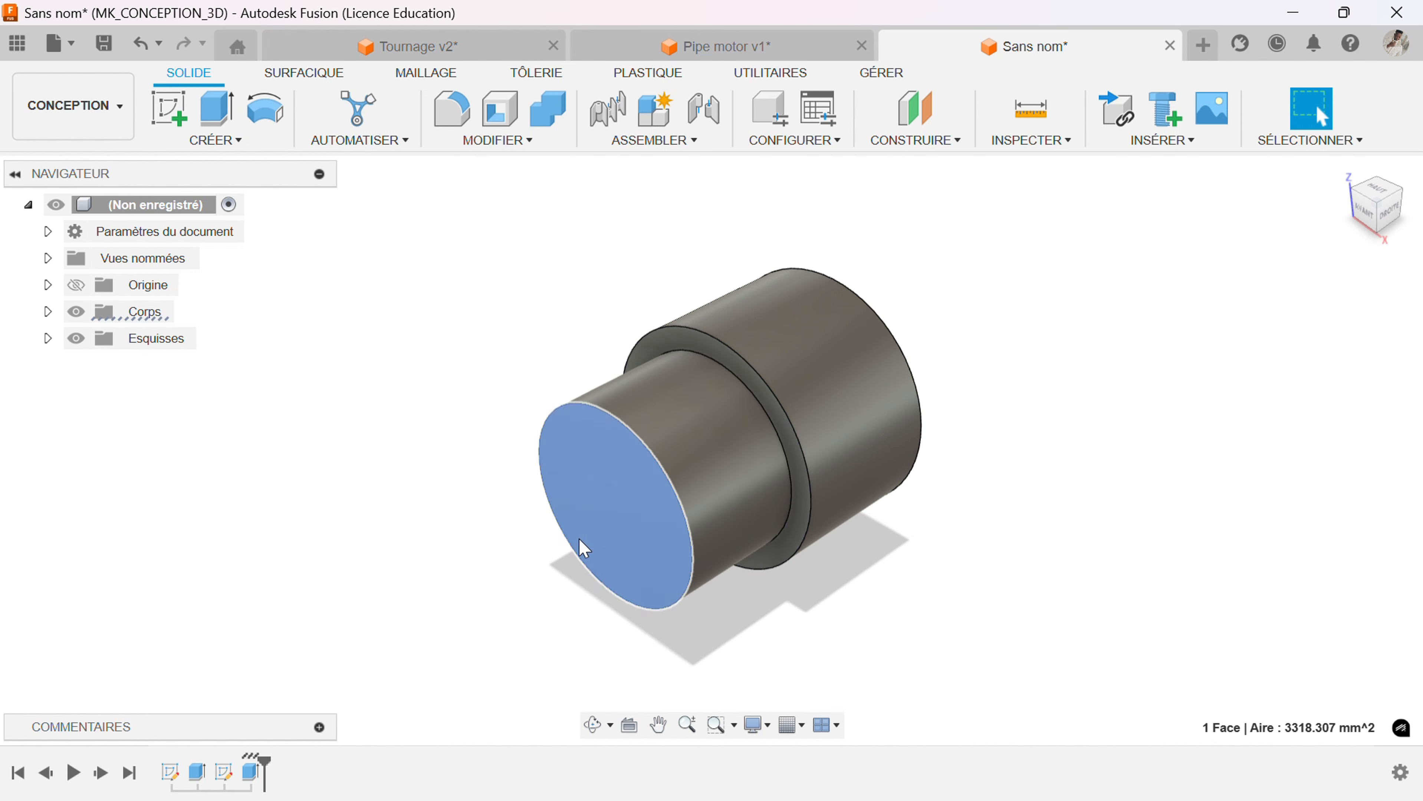
pyautogui.click(184, 125)
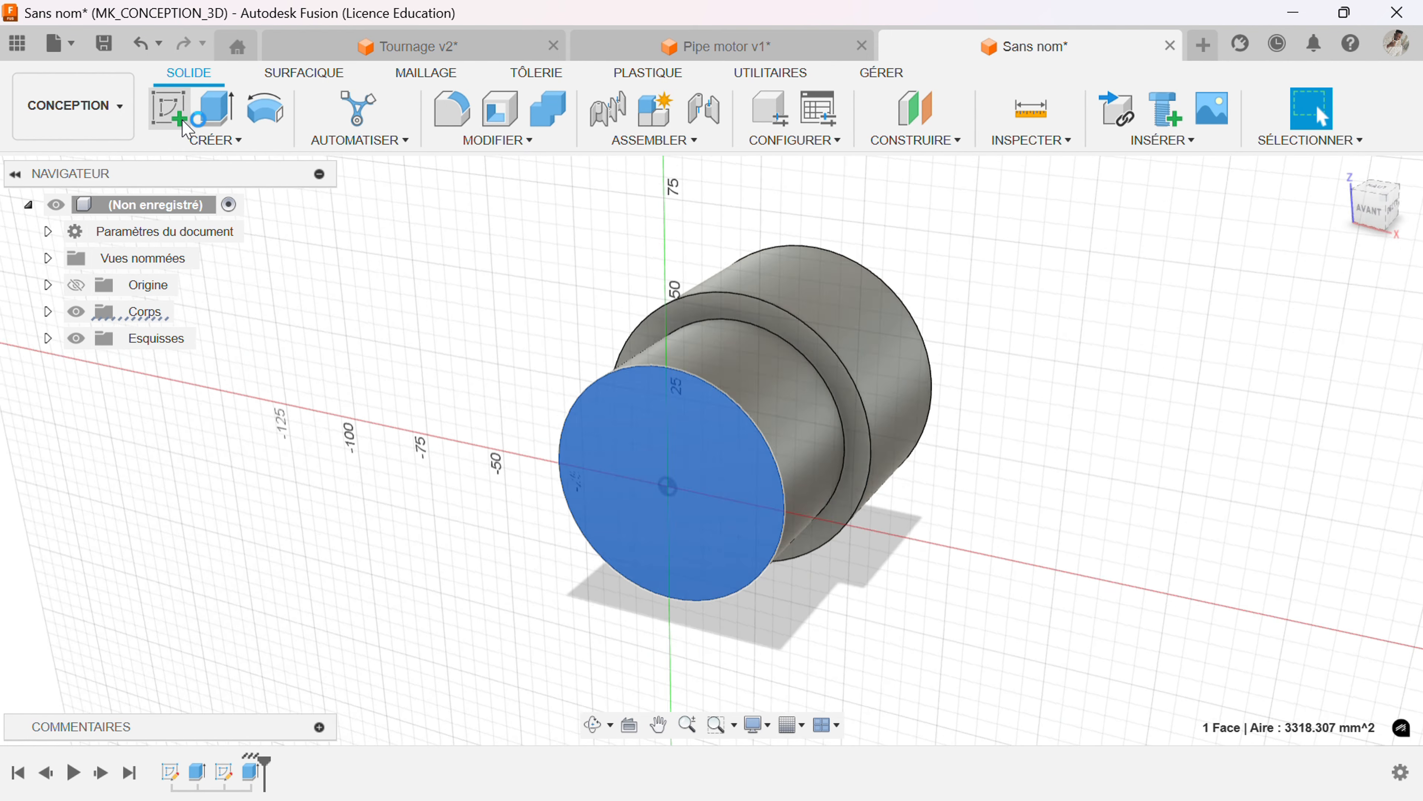
pyautogui.click(265, 112)
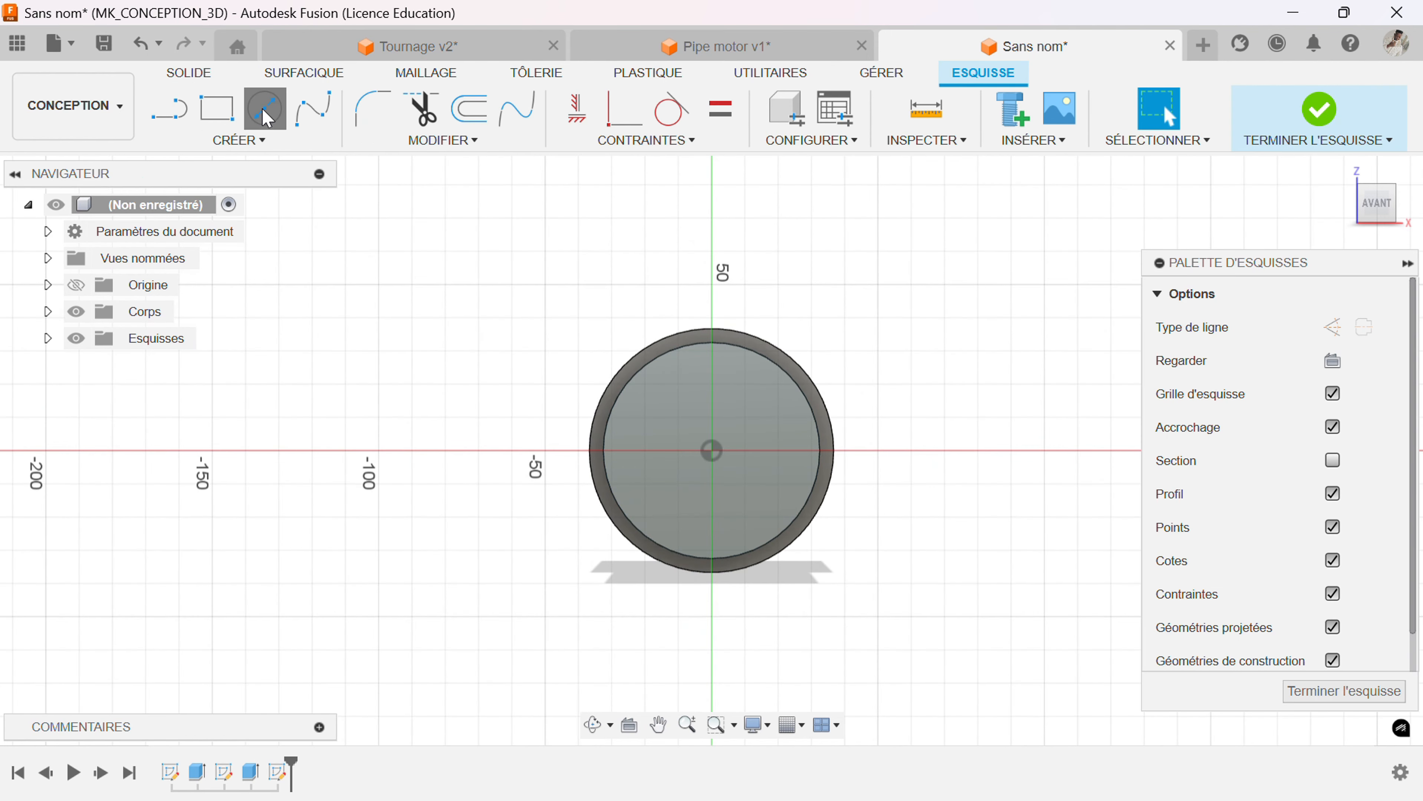
pyautogui.click(711, 452)
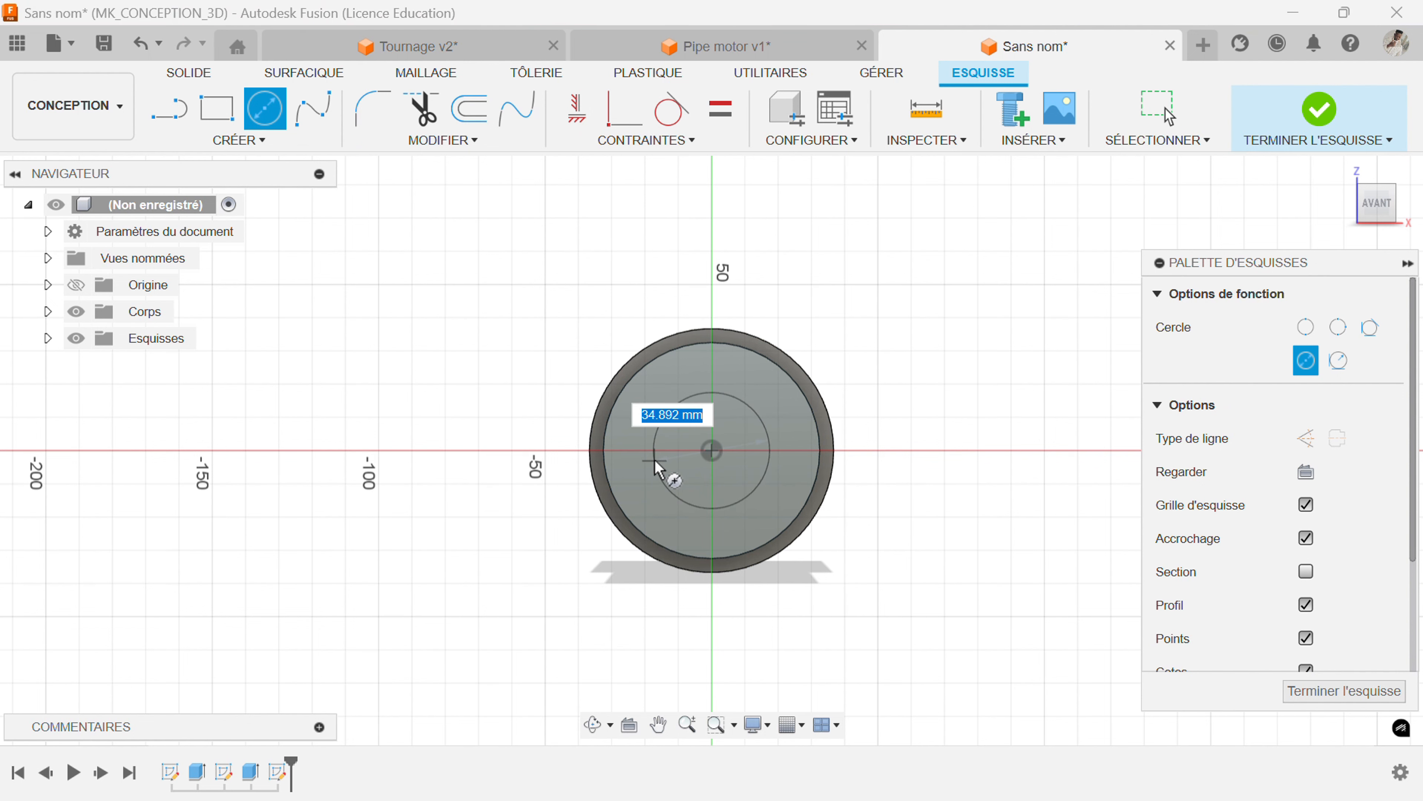
pyautogui.write('40')
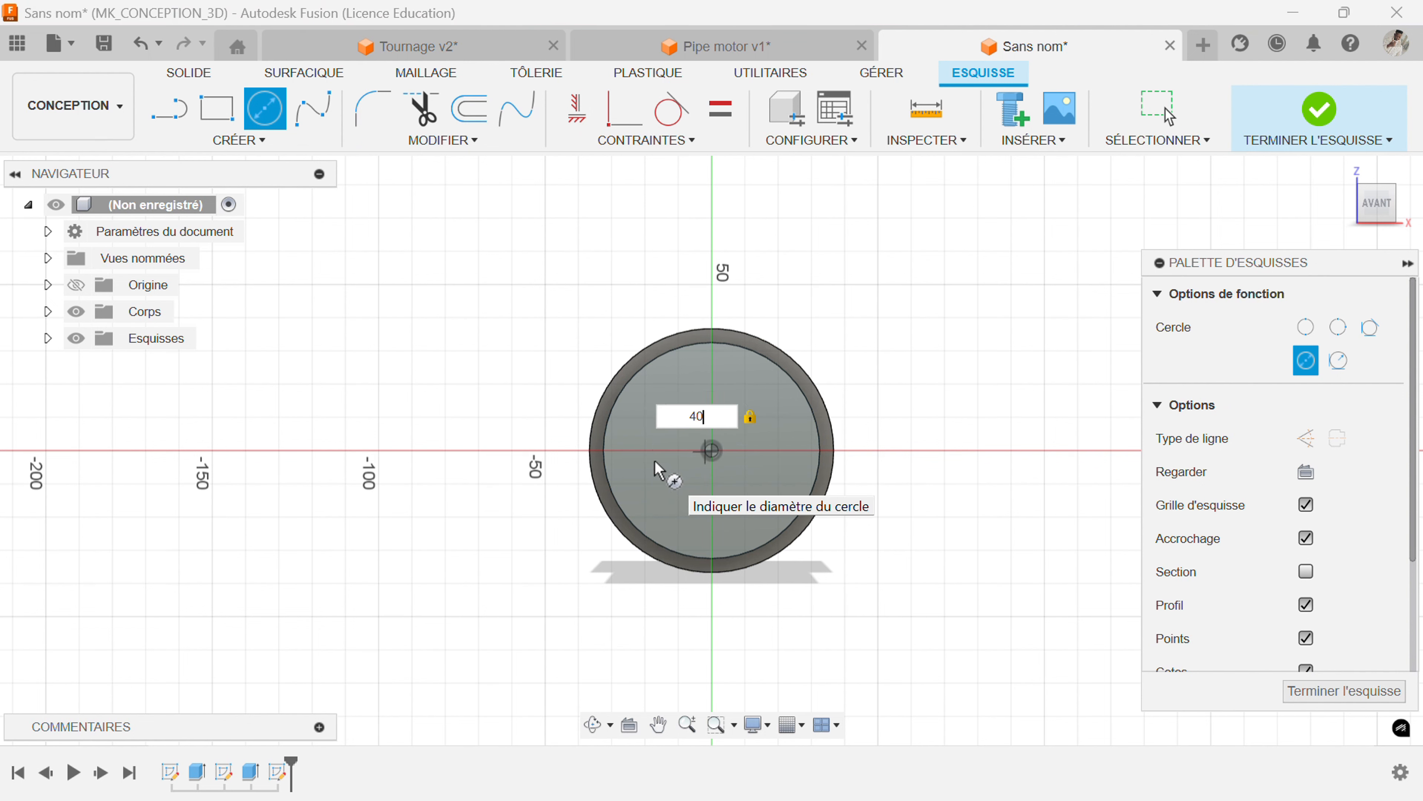
pyautogui.press('Return')
pyautogui.press('Escape')
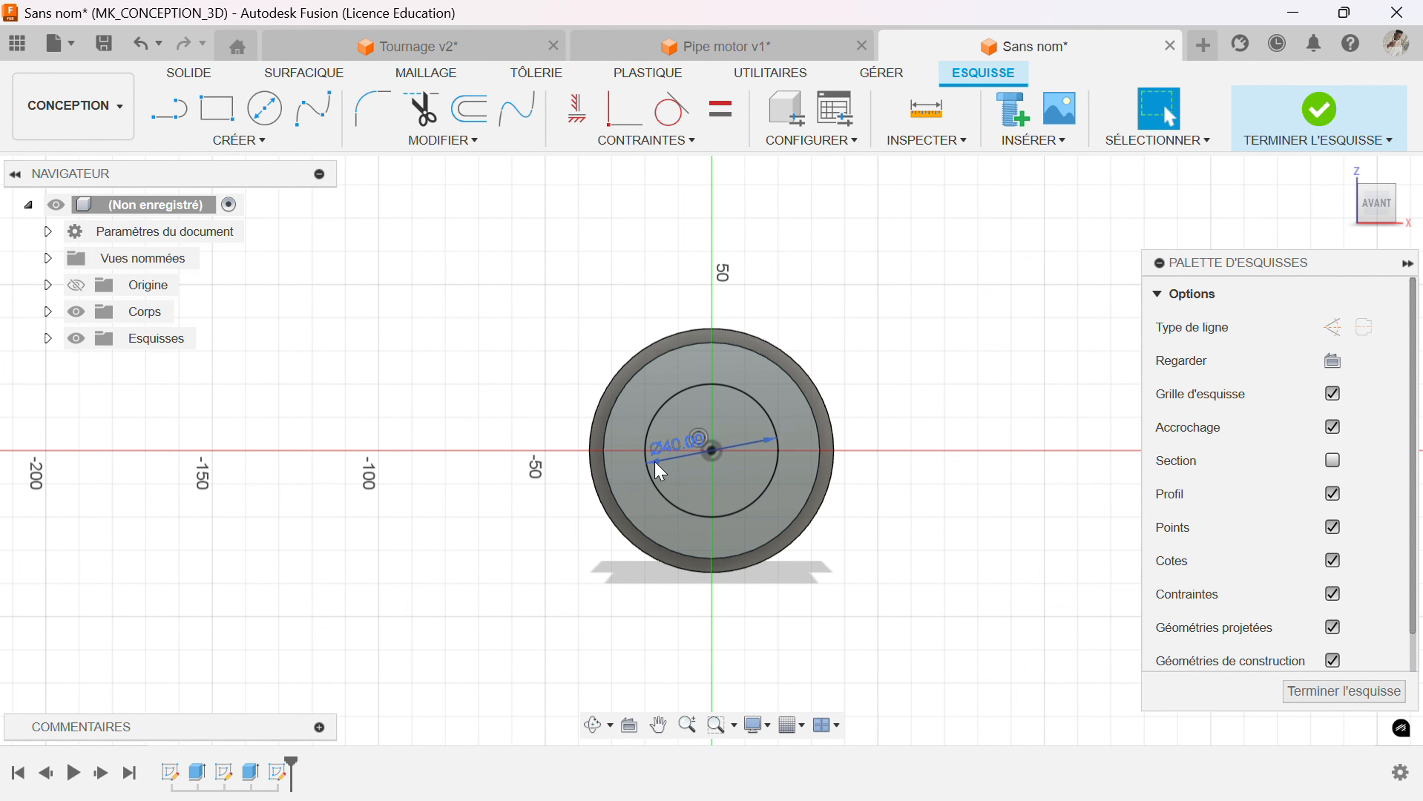
pyautogui.click(1320, 110)
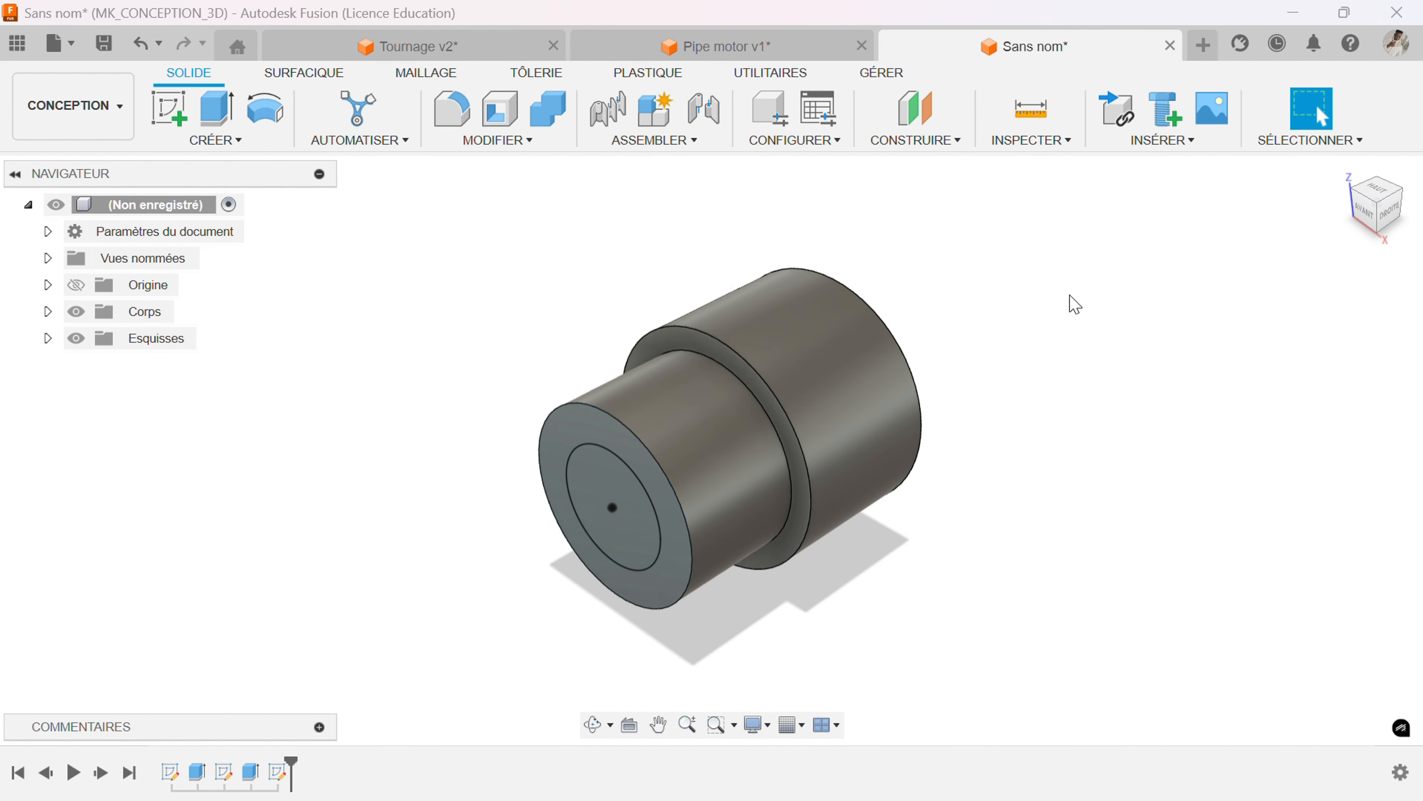
# Extrude the 40 mm circle about 141.5 mm through both cylinders as a cut to form the central bore.
pyautogui.press('e')
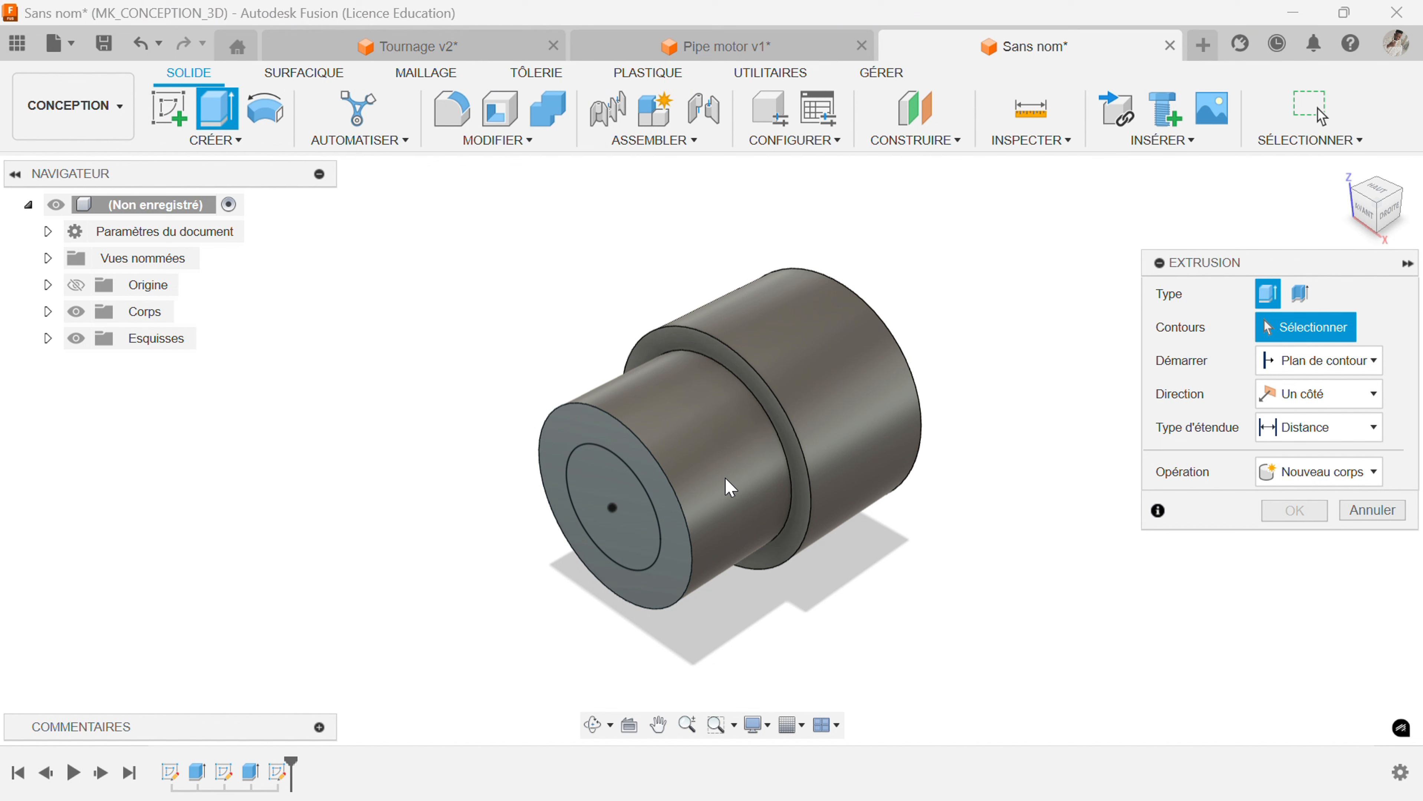
pyautogui.click(600, 497)
pyautogui.moveTo(598, 527); pyautogui.dragTo(997, 454)
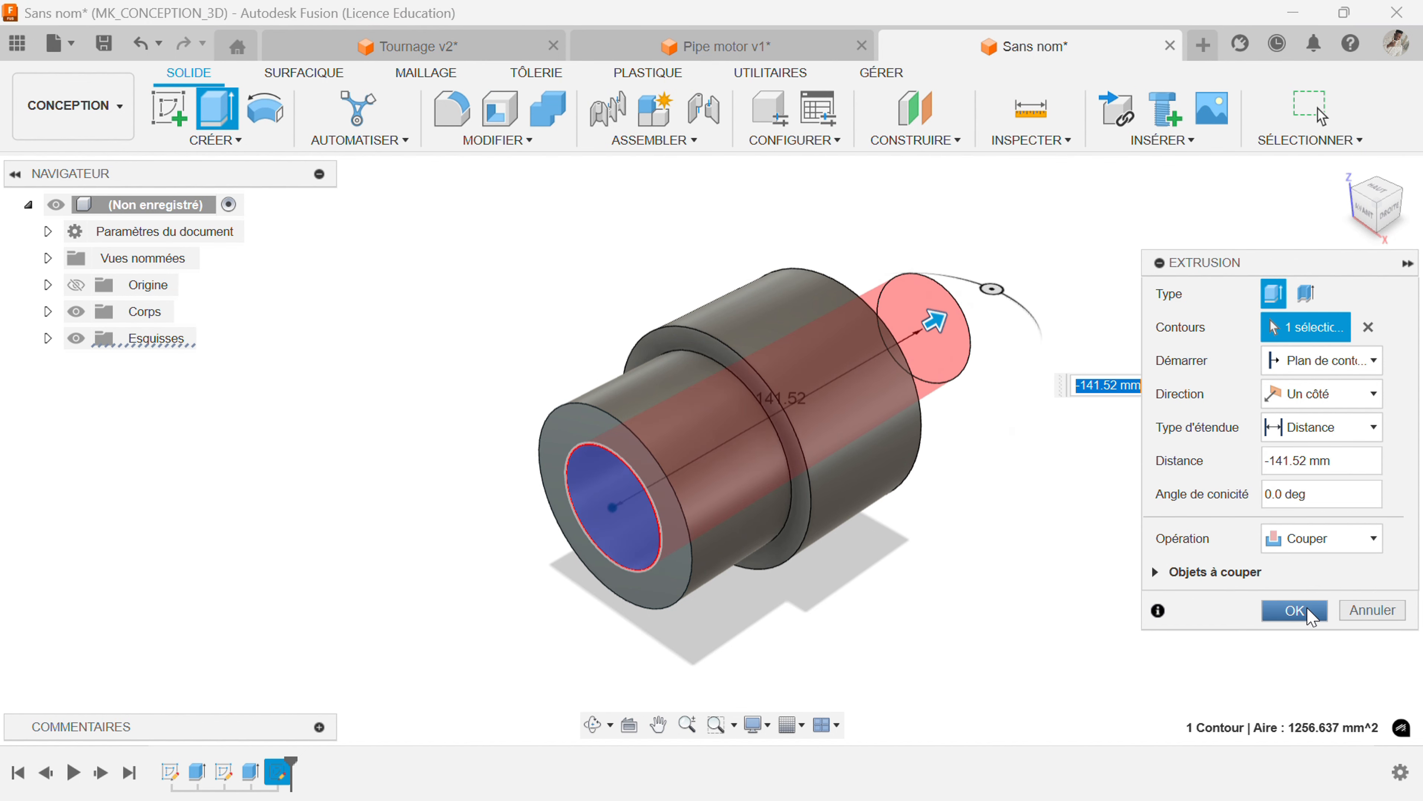
pyautogui.click(1294, 610)
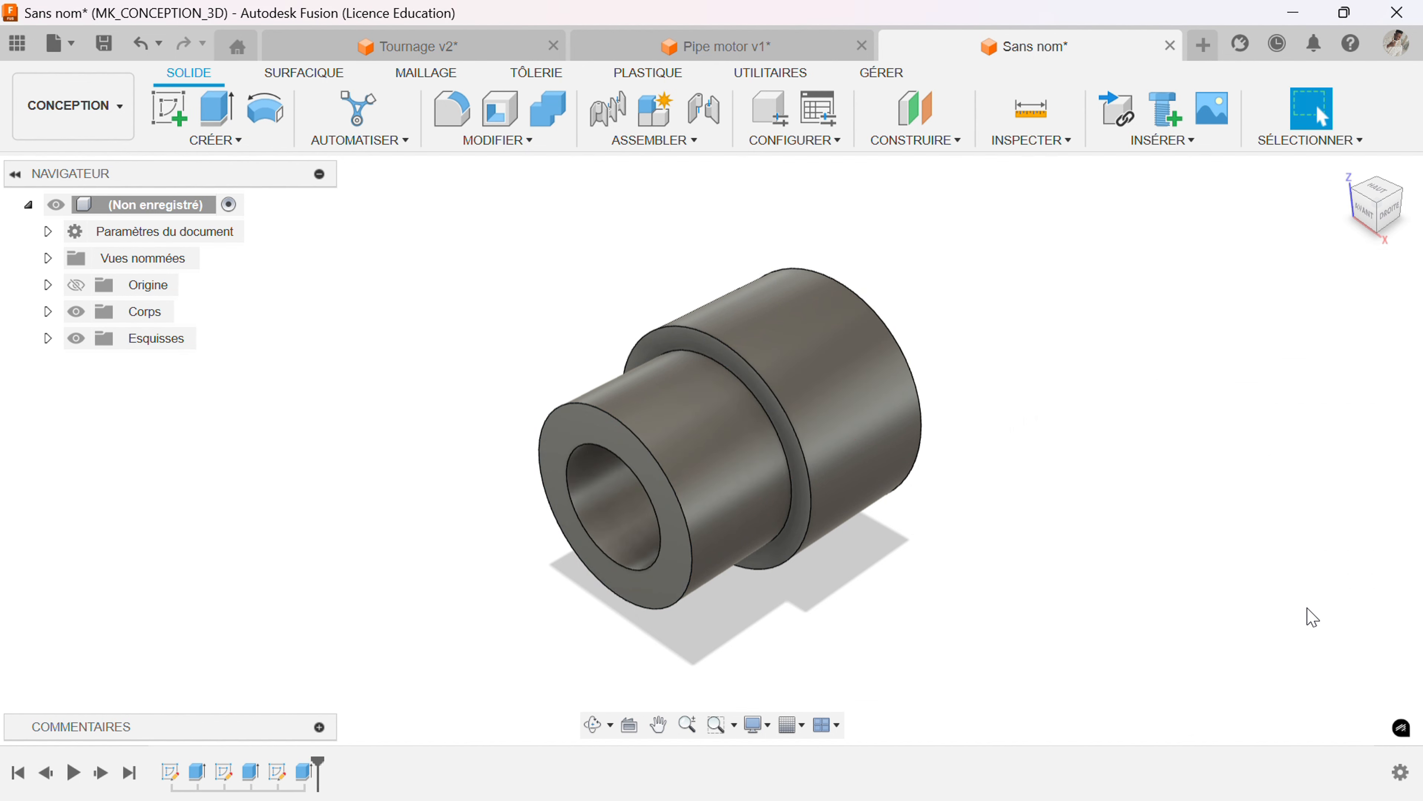
# Chamfer the outer and bore edges on both end faces with an equal distance of 2 mm.
pyautogui.press('c')
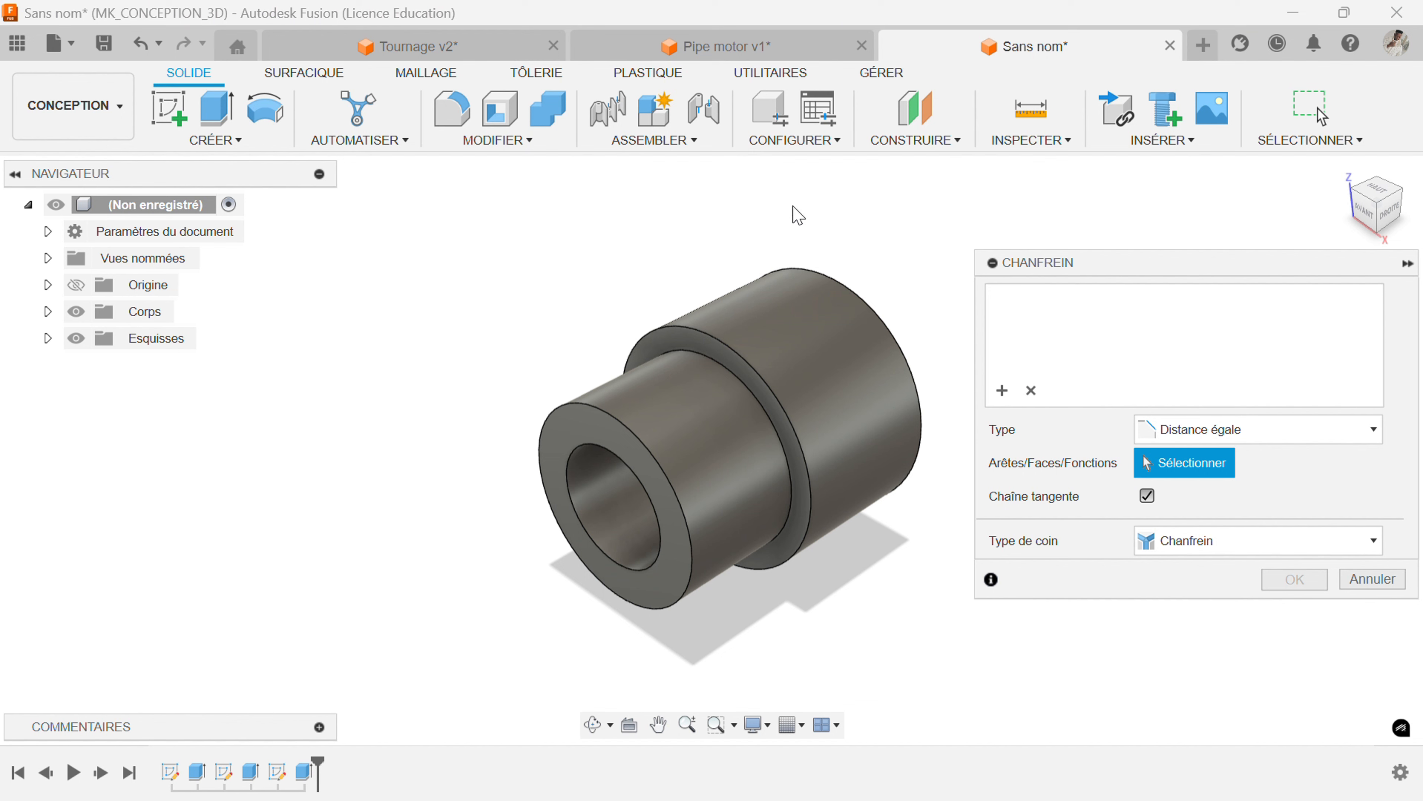
pyautogui.click(506, 139)
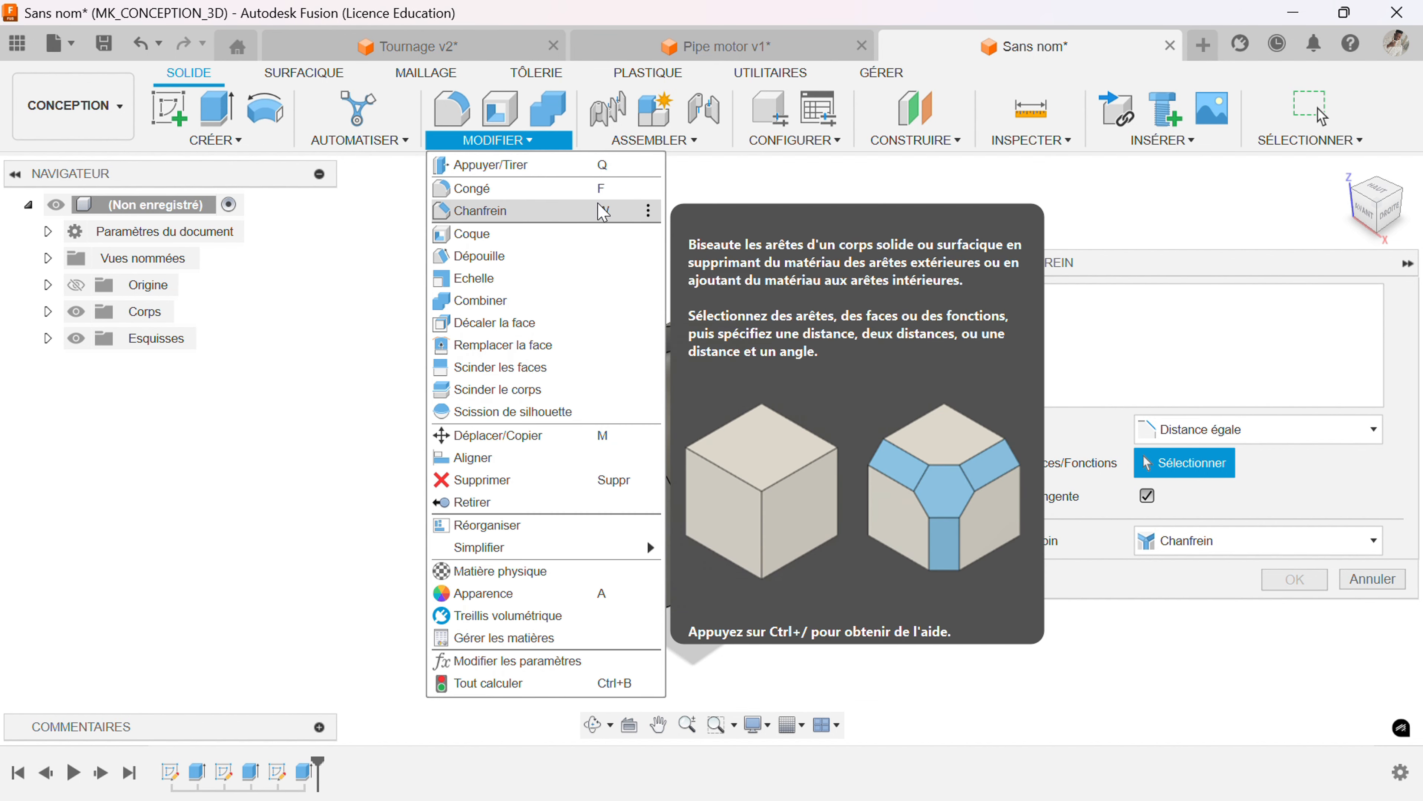
pyautogui.click(530, 144)
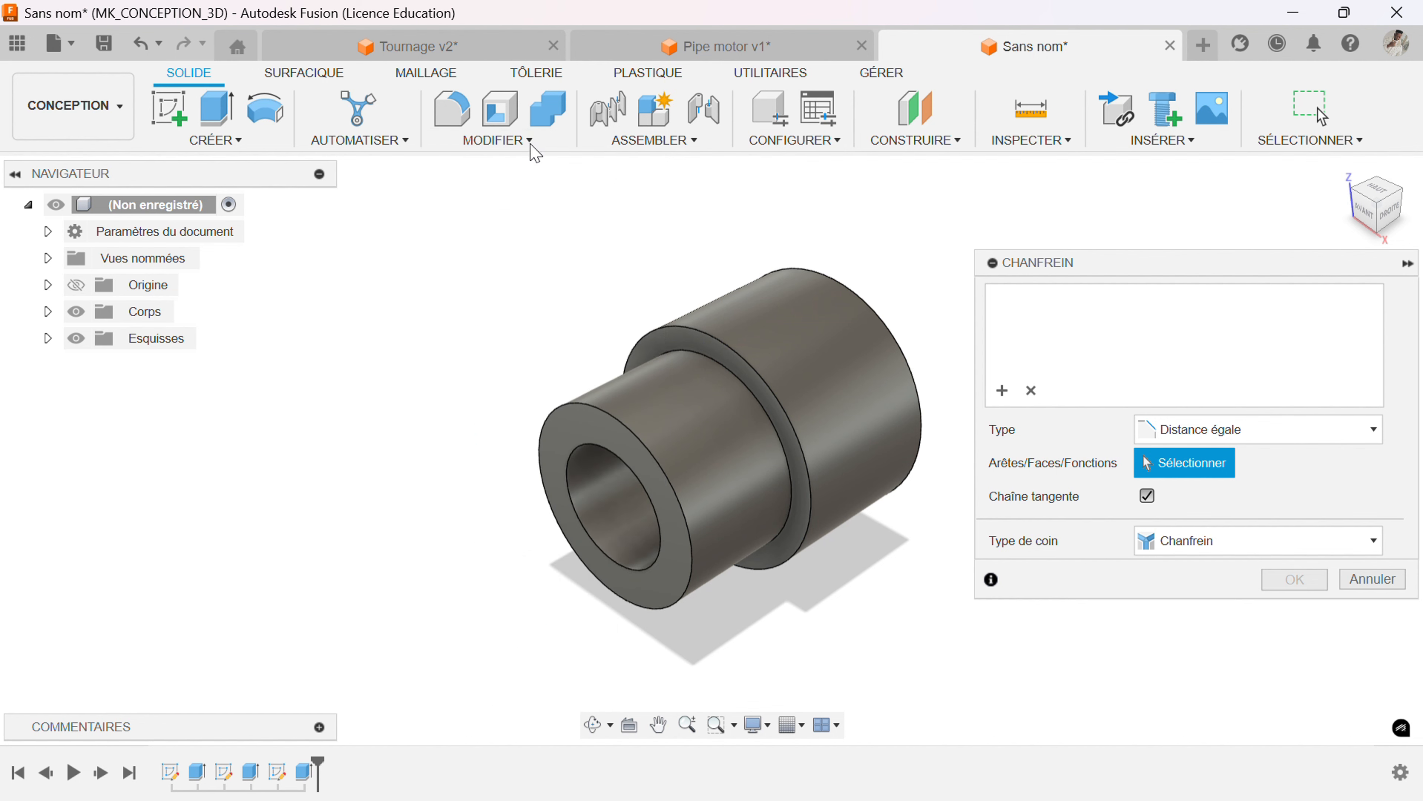
pyautogui.click(601, 415)
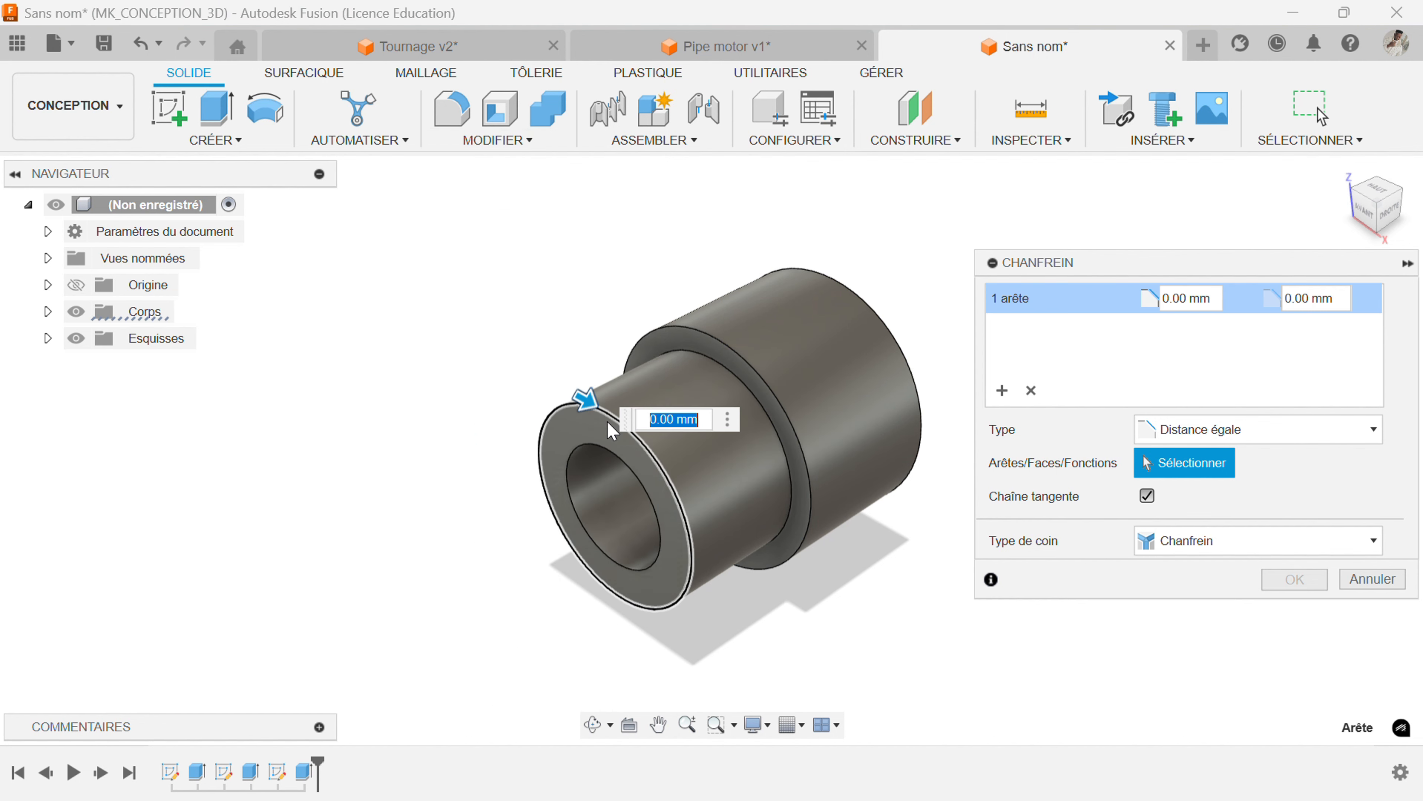
pyautogui.click(584, 452)
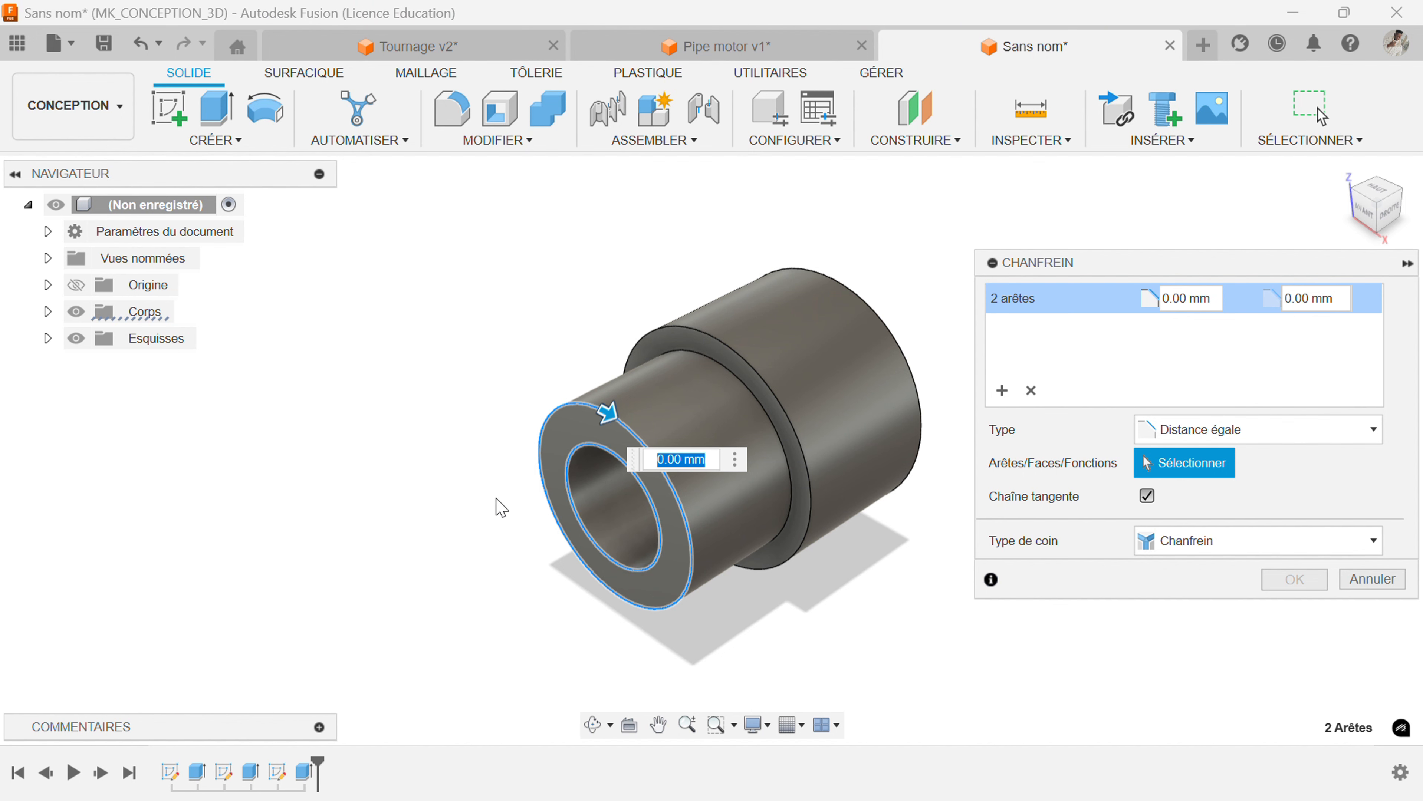
pyautogui.keyDown('shift'); pyautogui.moveTo(500, 516); pyautogui.dragTo(153, 473, button='middle'); pyautogui.keyUp('shift')
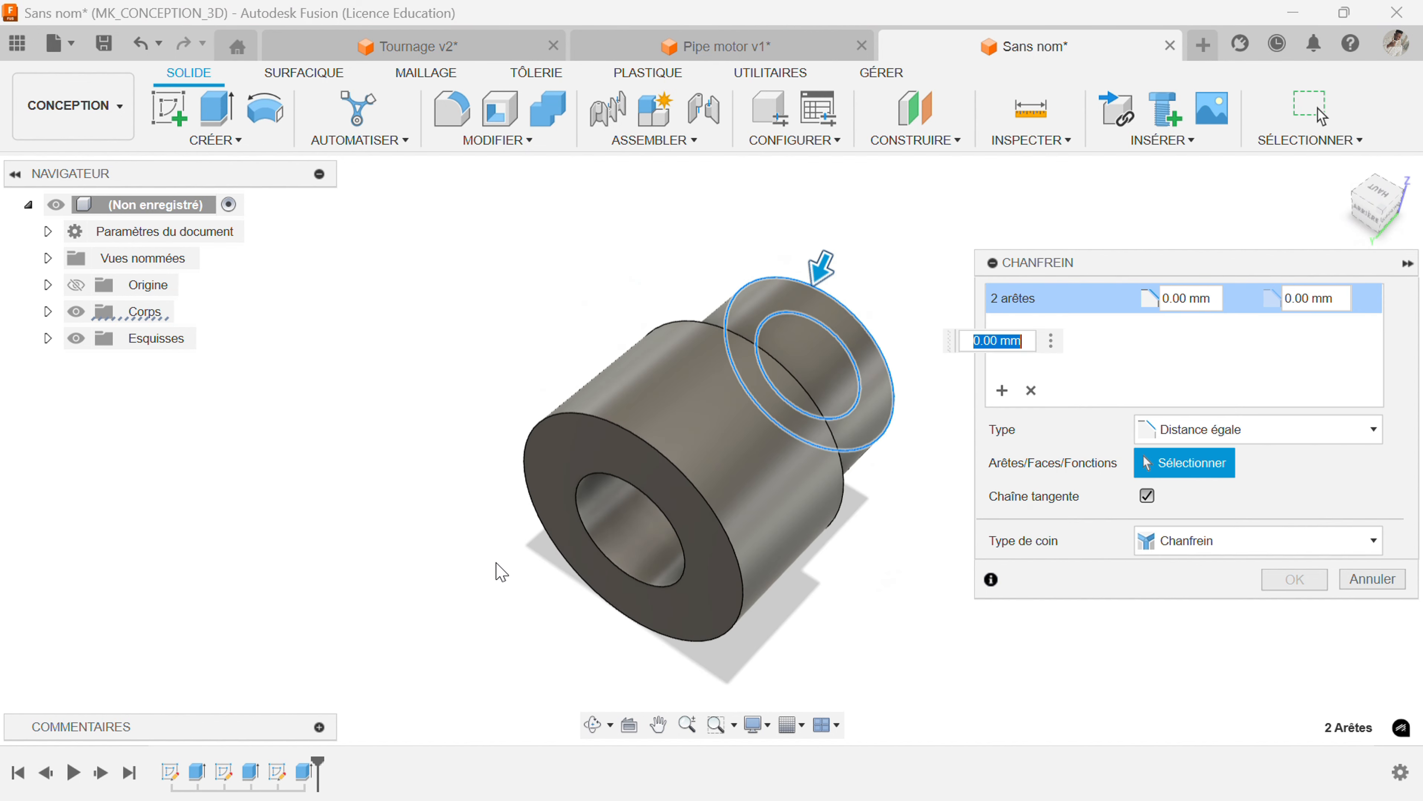
pyautogui.click(615, 573)
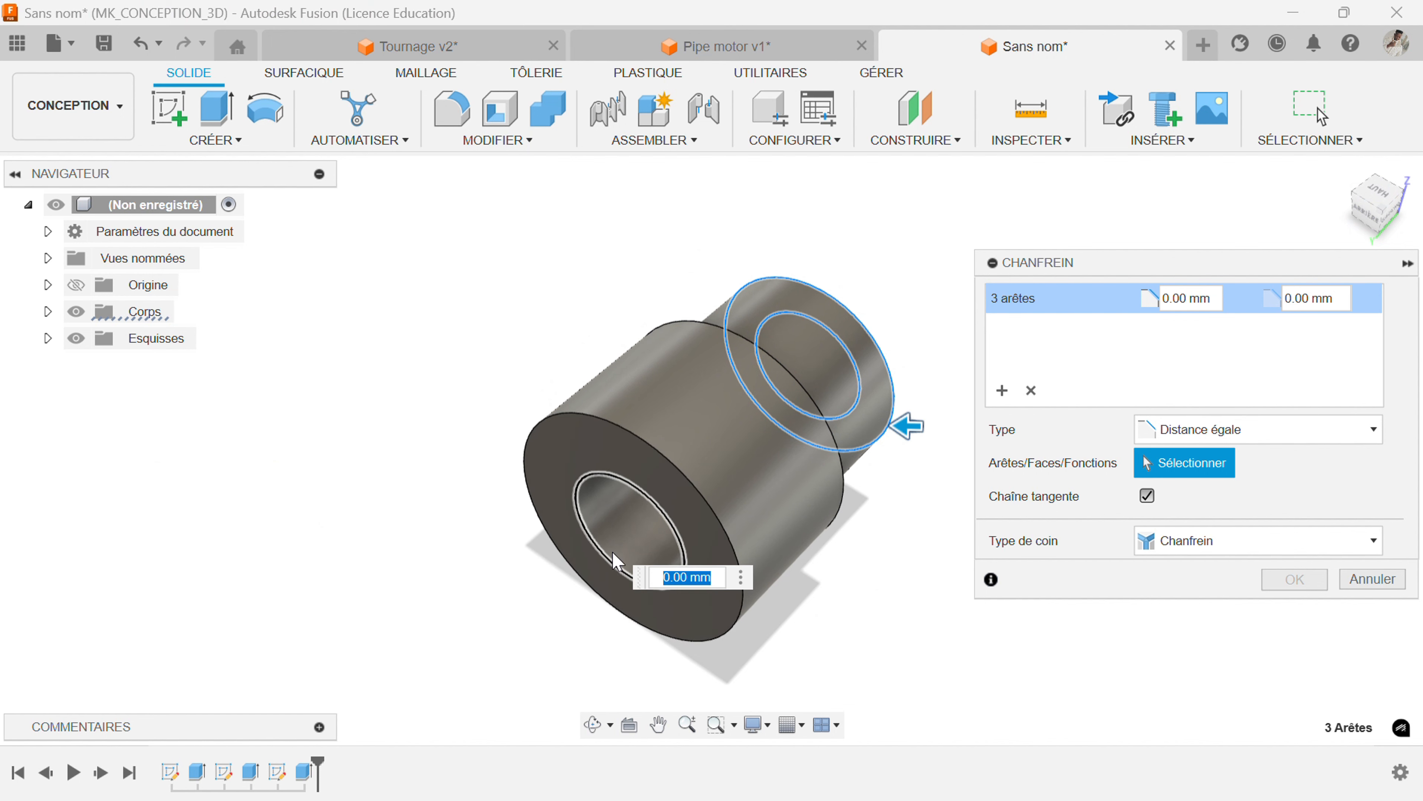
pyautogui.click(619, 428)
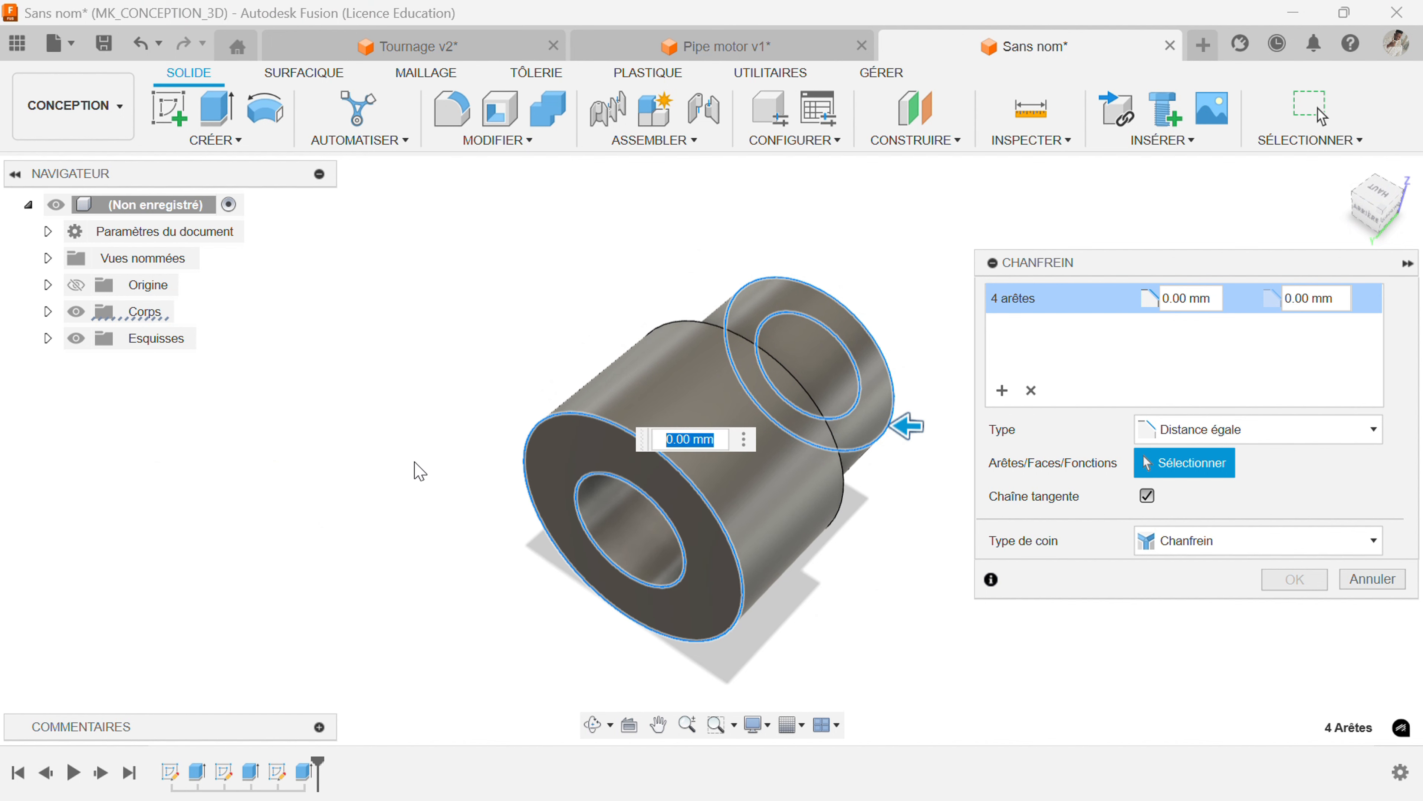
pyautogui.write('2')
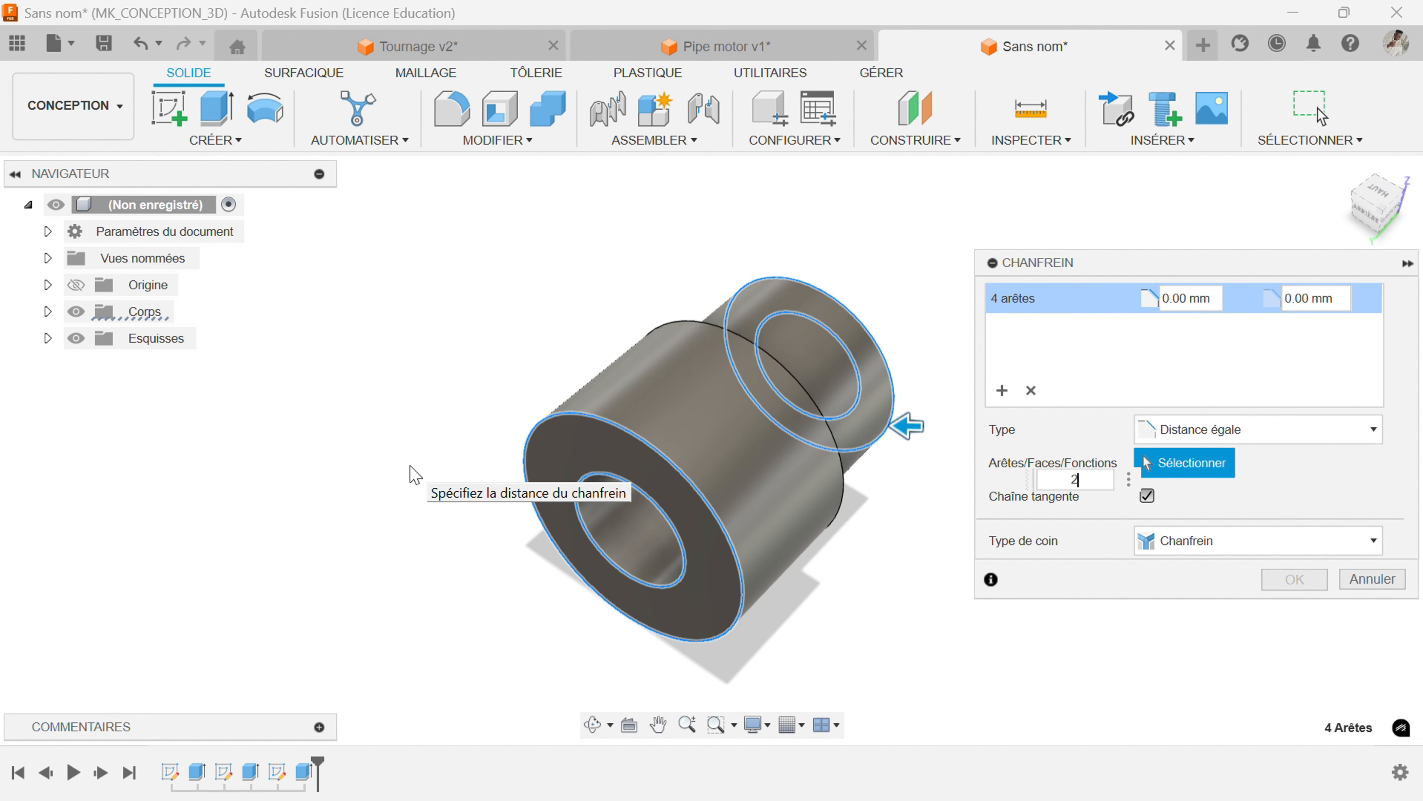
pyautogui.press('Return')
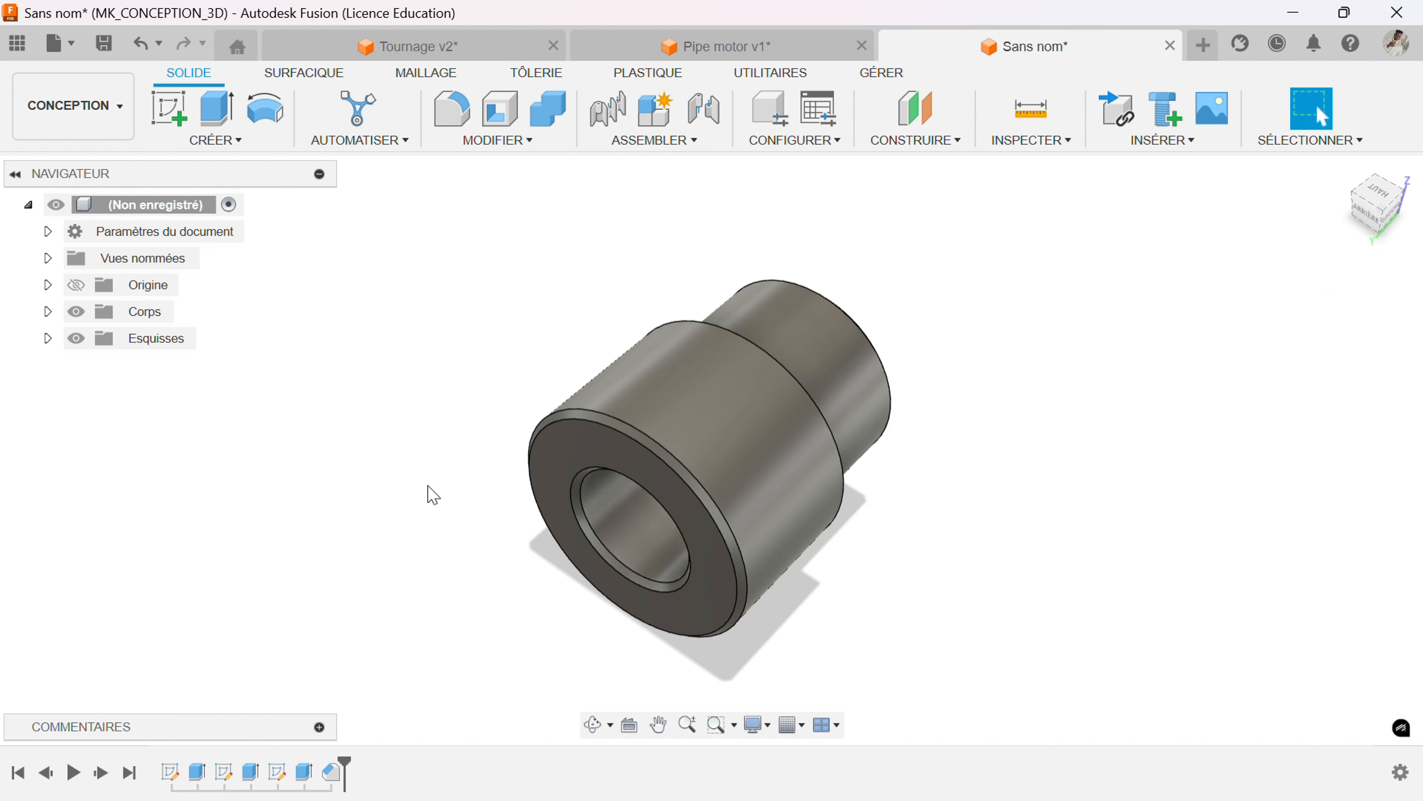
# Switch from the design workspace to the Fabrication workspace.
pyautogui.keyDown('shift'); pyautogui.moveTo(433, 495); pyautogui.dragTo(731, 404, button='middle'); pyautogui.keyUp('shift')
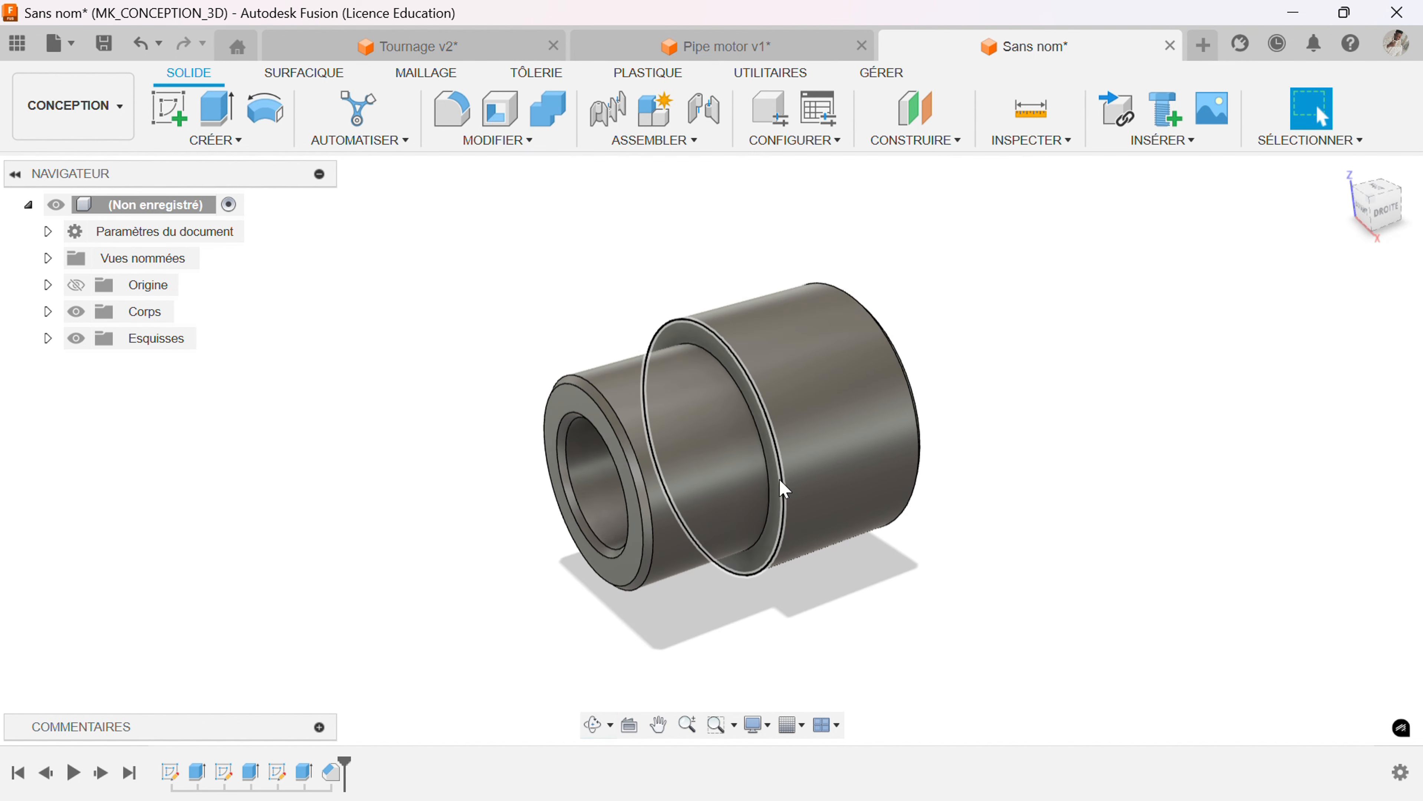
pyautogui.moveTo(634, 594)
pyautogui.keyDown('shift'); pyautogui.mouseDown(button='middle')
pyautogui.moveTo(619, 607)
pyautogui.moveTo(640, 594)
pyautogui.mouseUp(button='middle'); pyautogui.keyUp('shift')
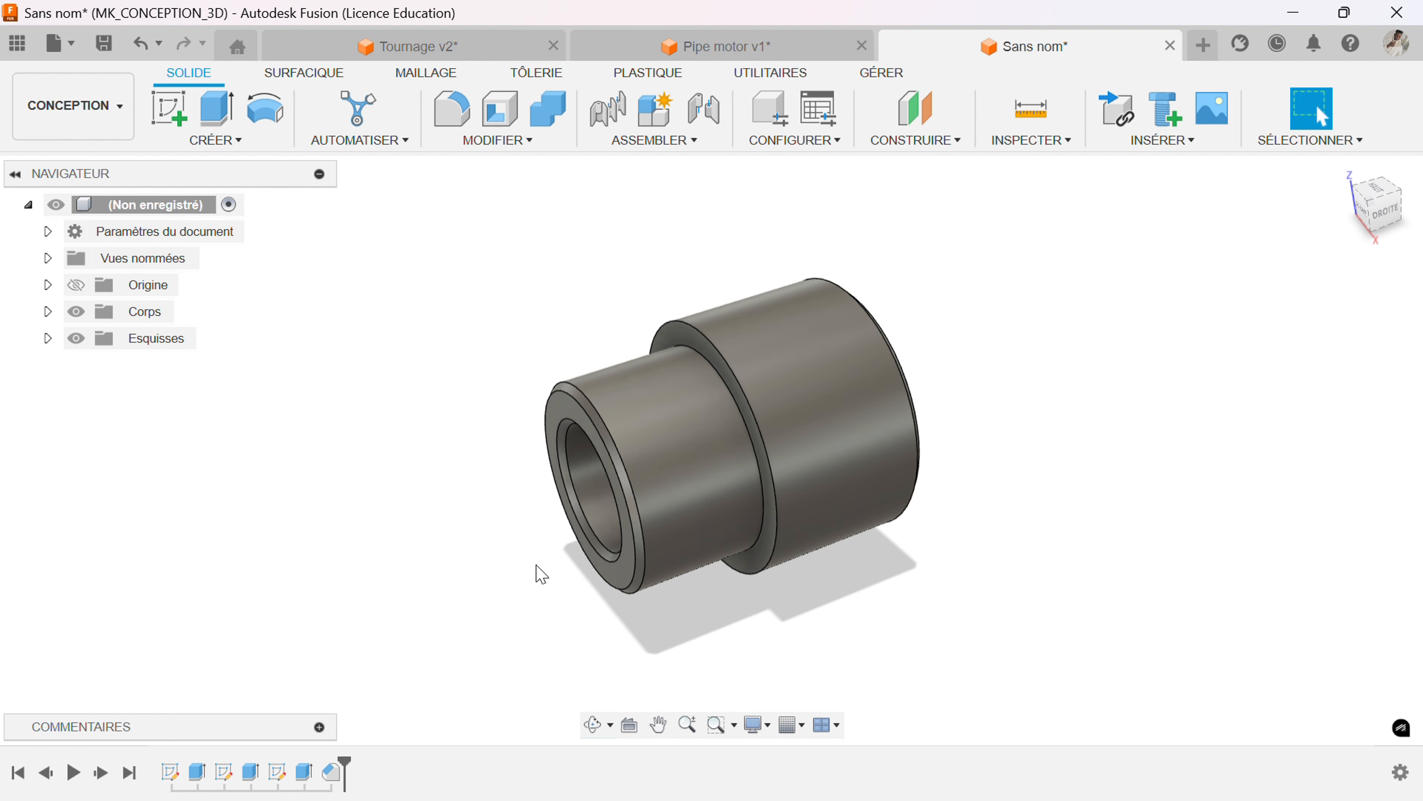
pyautogui.scroll(2, 839, 415)
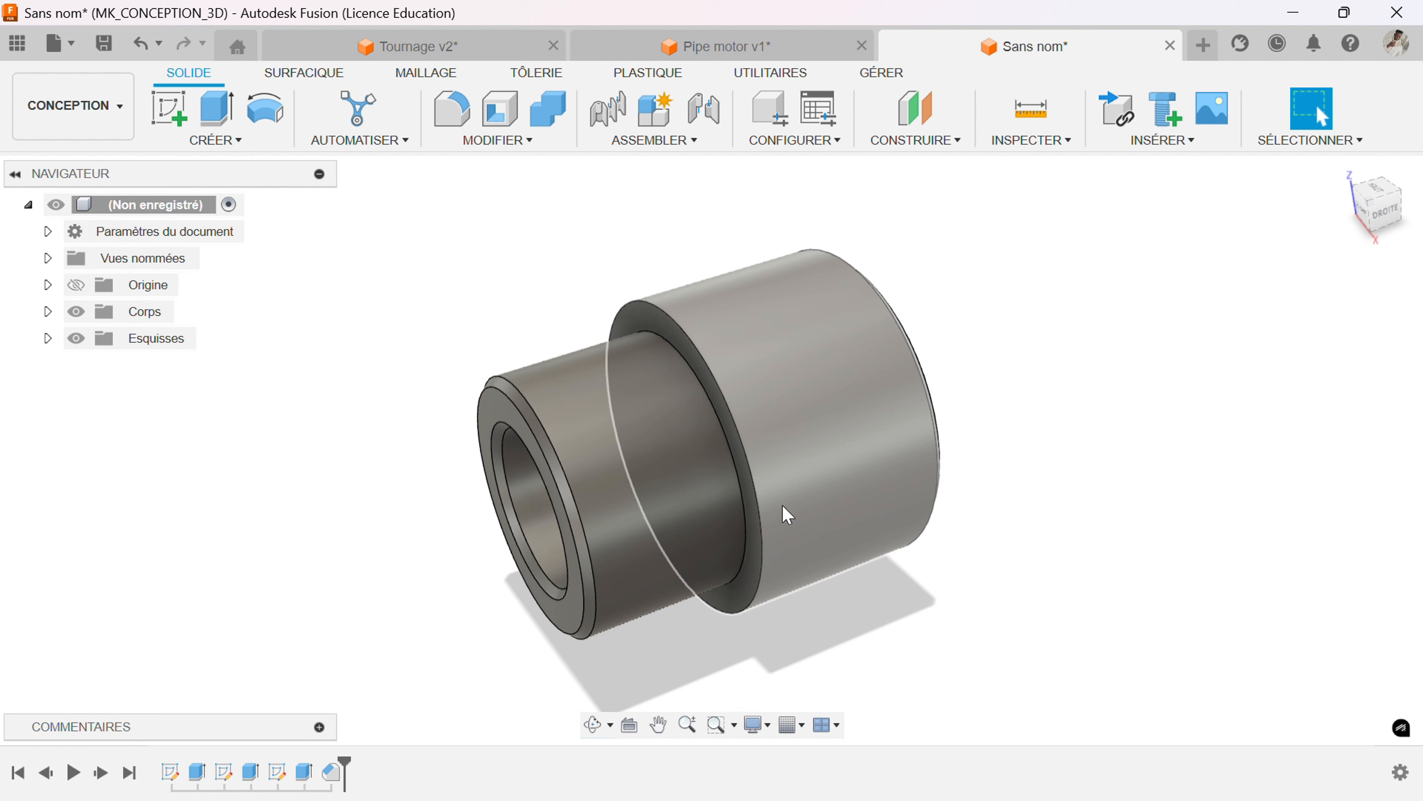
pyautogui.keyDown('shift'); pyautogui.moveTo(473, 528); pyautogui.dragTo(418, 509, button='middle'); pyautogui.keyUp('shift')
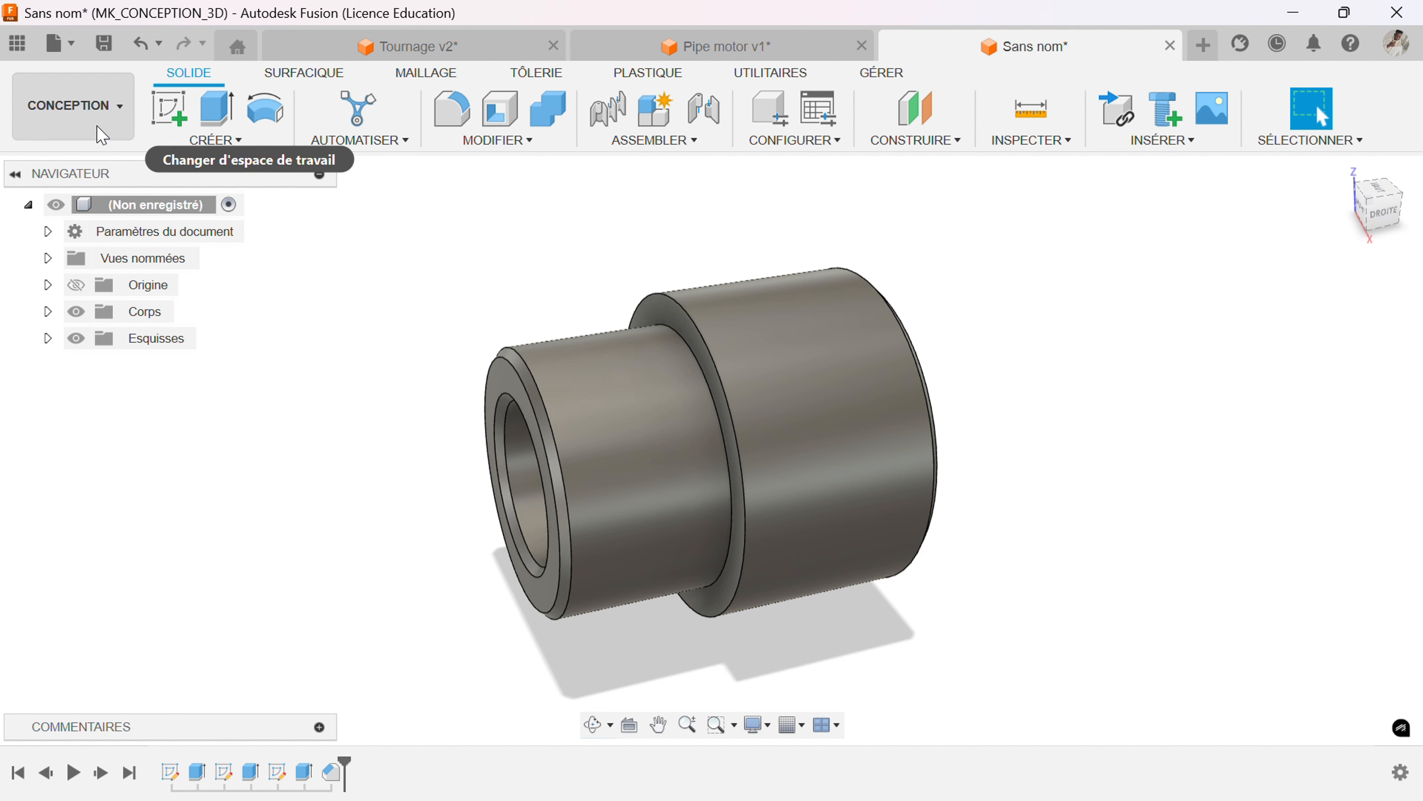
pyautogui.click(100, 133)
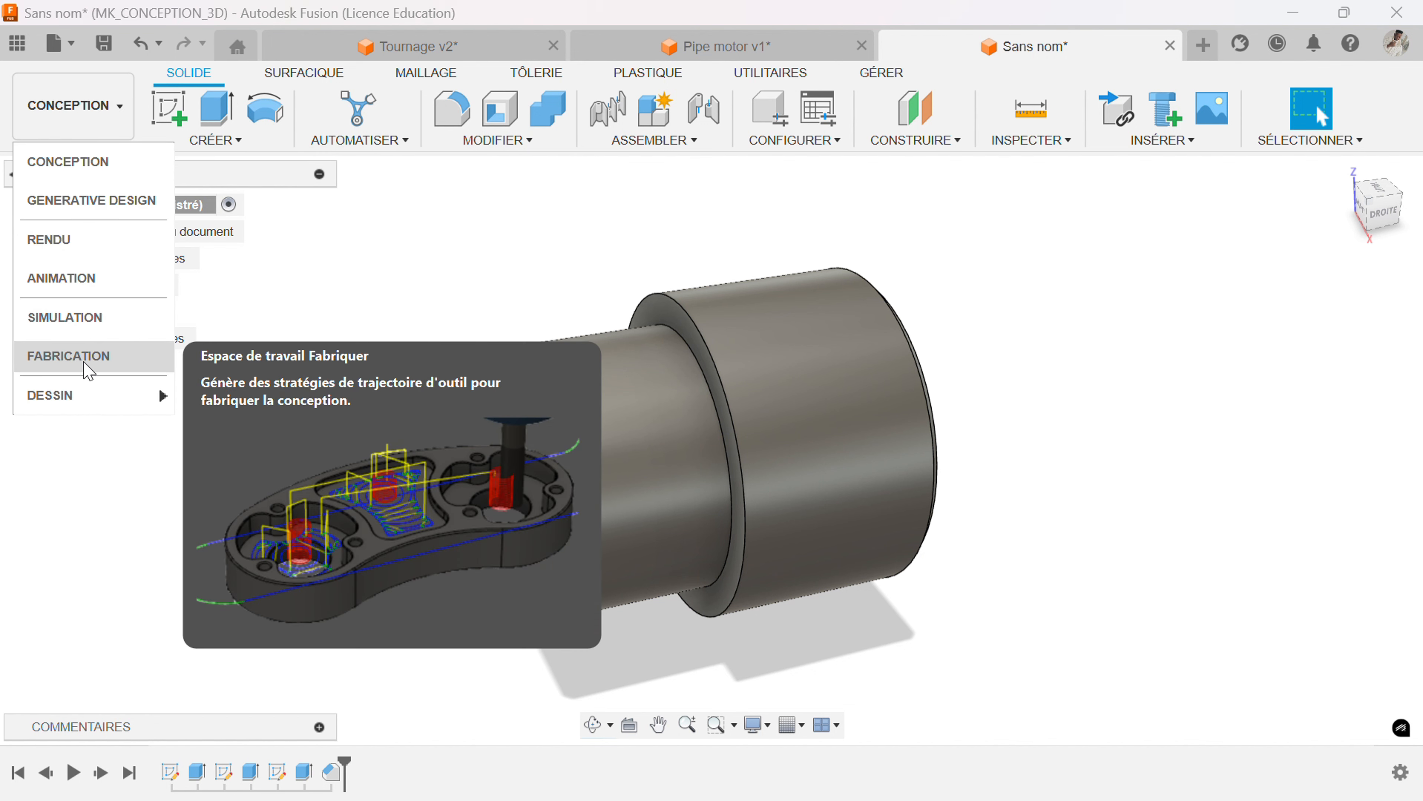
pyautogui.click(88, 371)
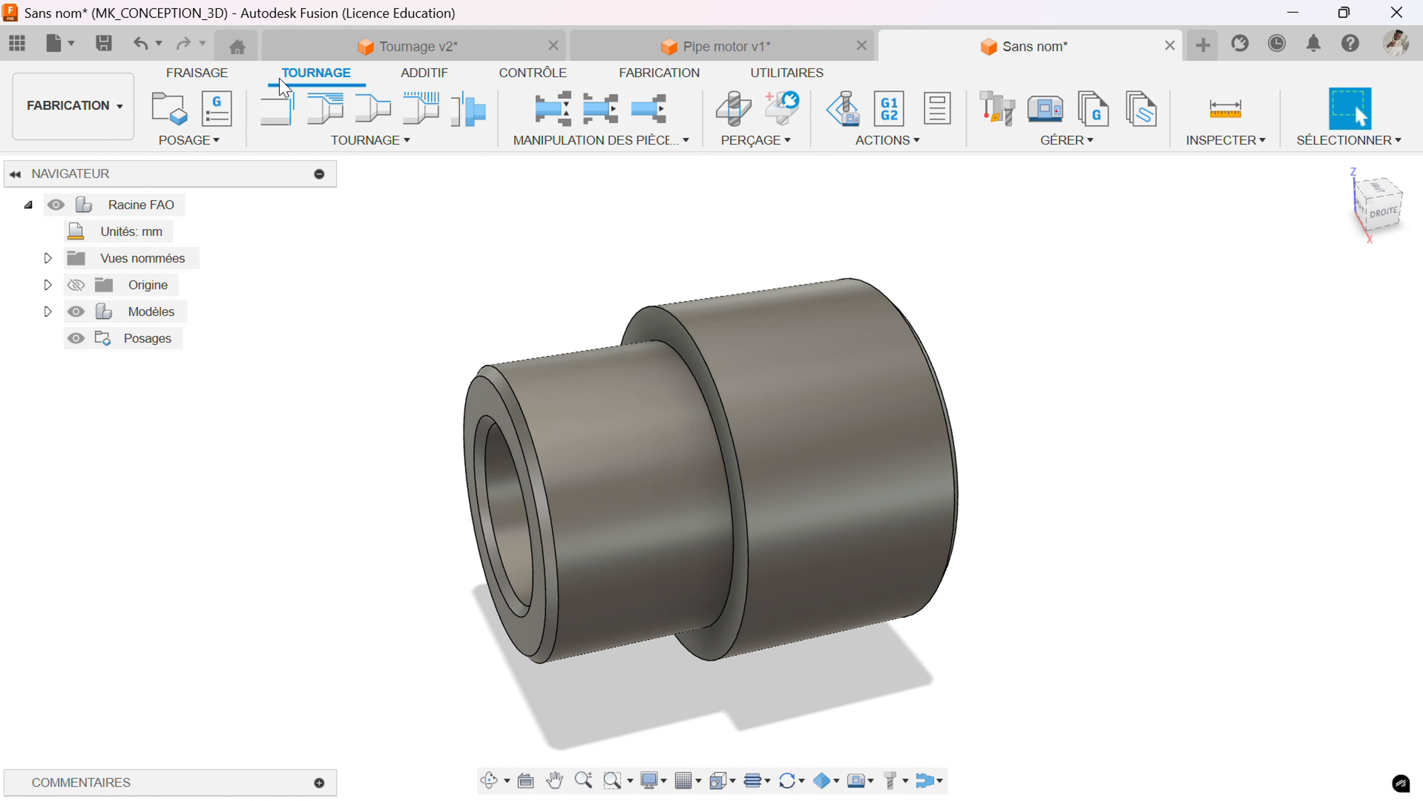
# Look through the milling, turning, additive, inspection and fabrication toolsets of the manufacturing workspace.
pyautogui.click(200, 79)
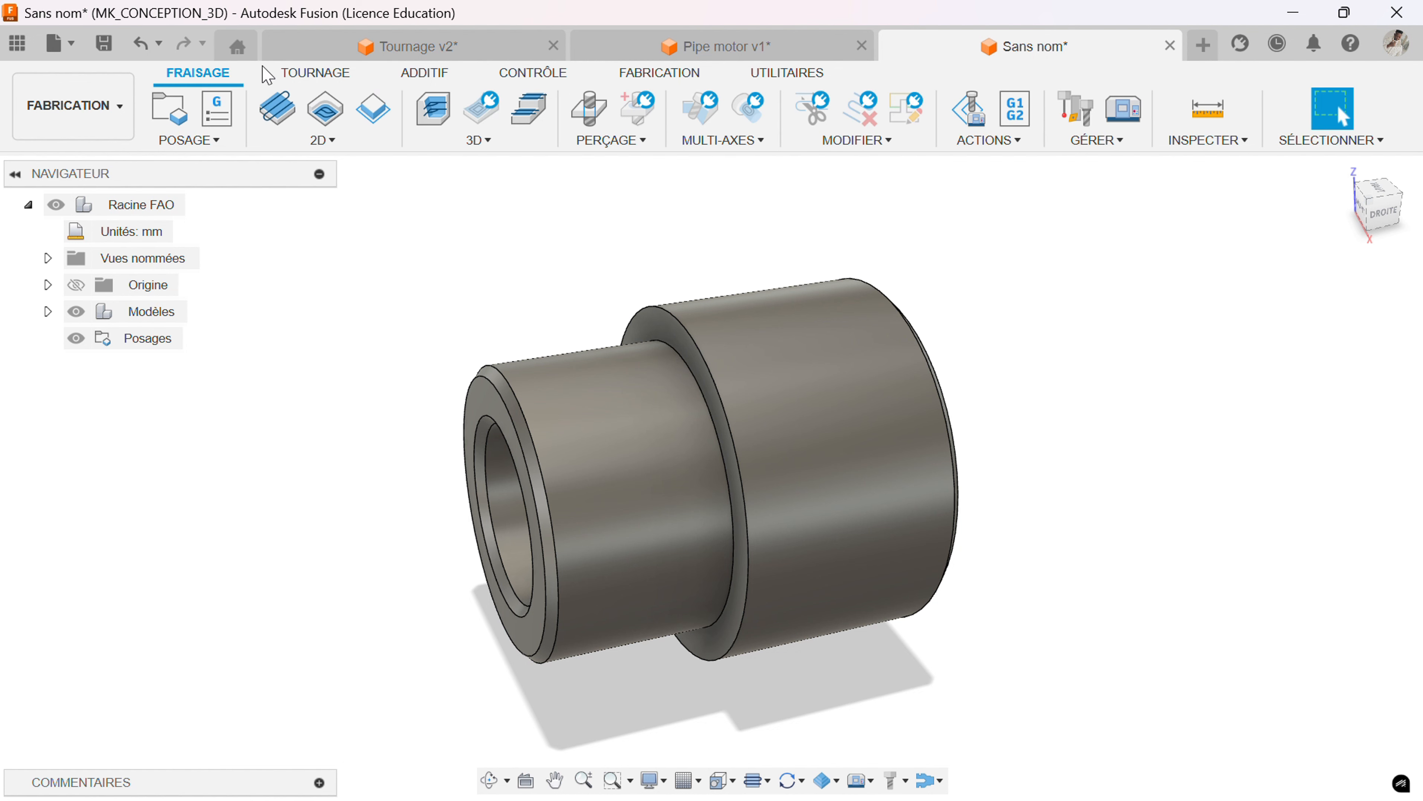
pyautogui.click(322, 76)
pyautogui.click(427, 75)
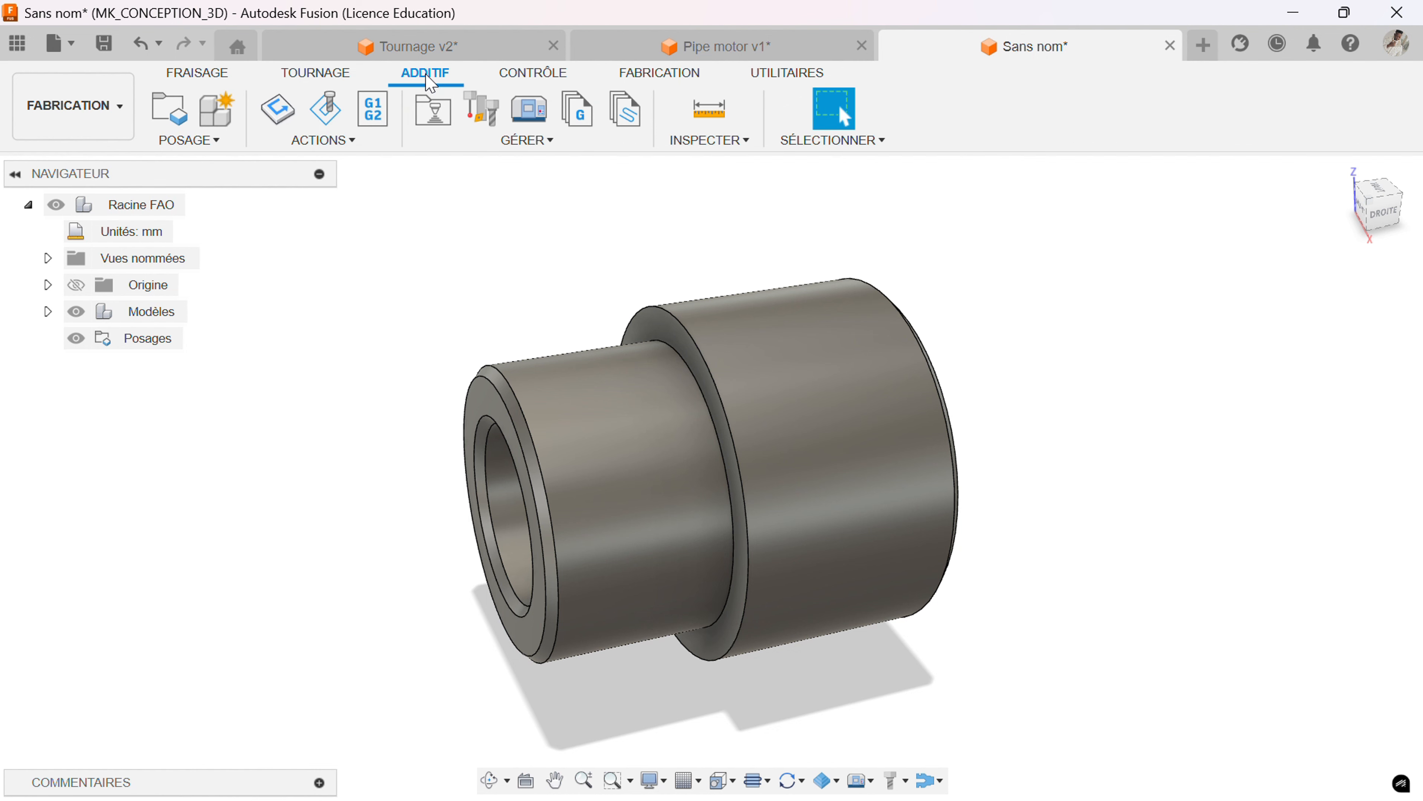
pyautogui.click(528, 79)
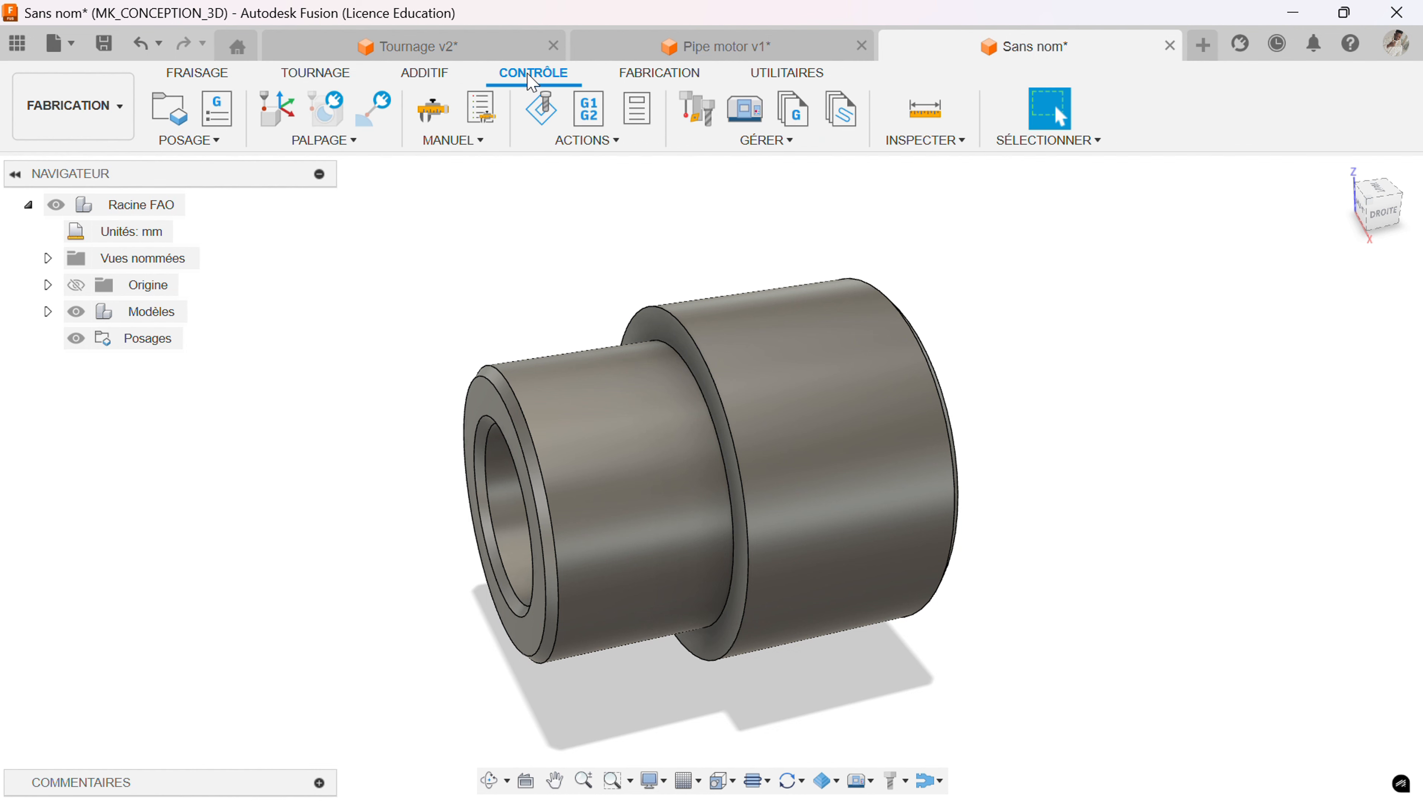
pyautogui.click(658, 76)
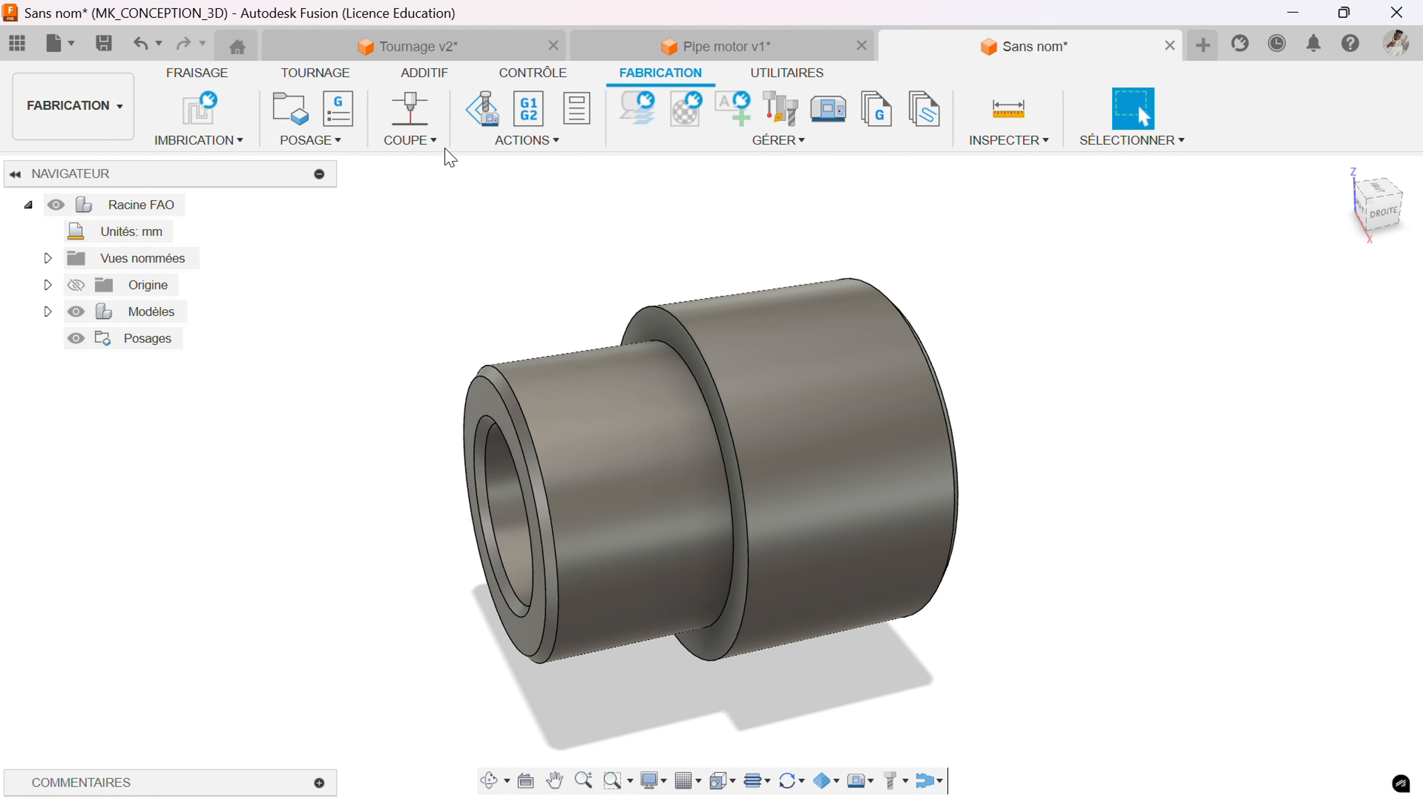
pyautogui.click(428, 141)
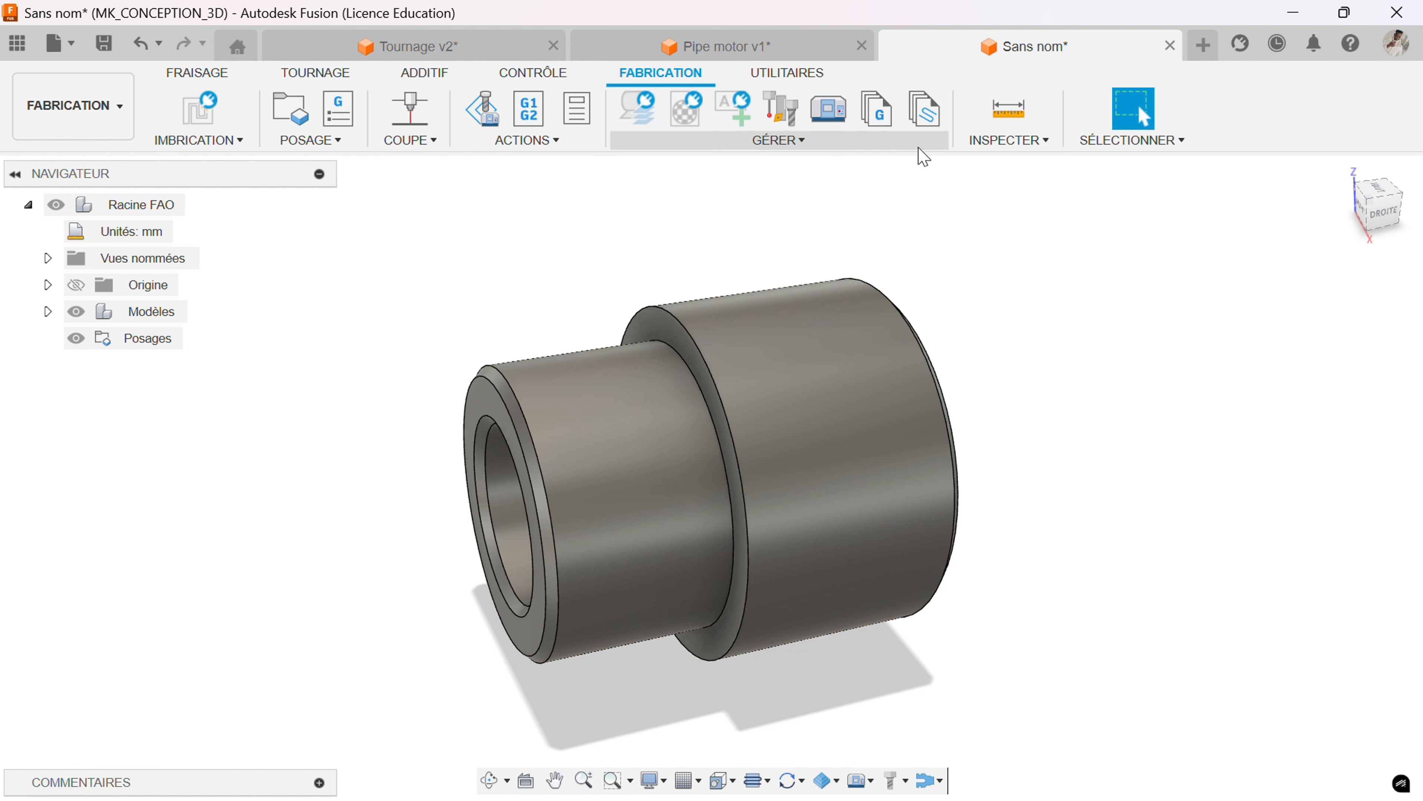
# Examine the turning toolset's available operations, including turning, drilling, actions, management and inspection commands.
pyautogui.click(287, 76)
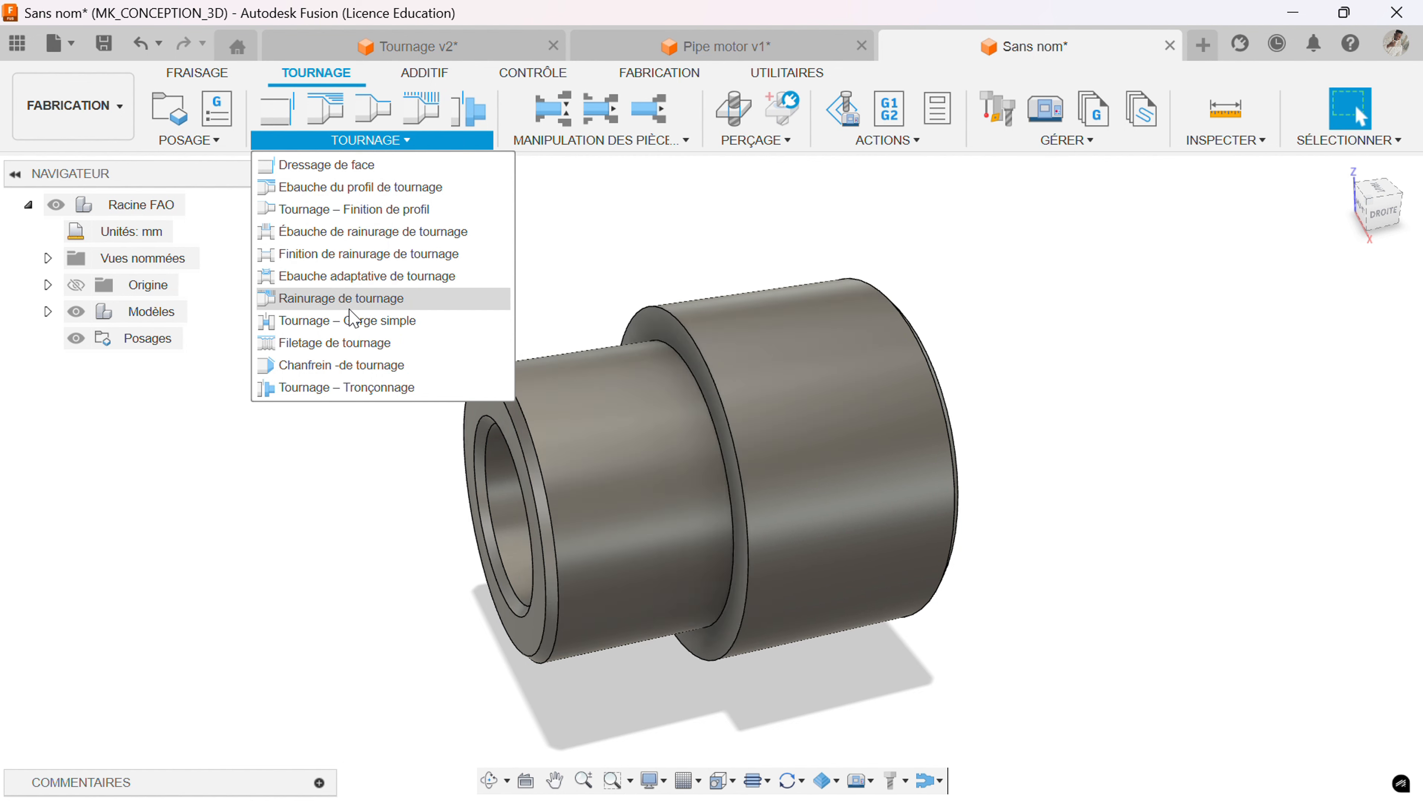
pyautogui.click(301, 419)
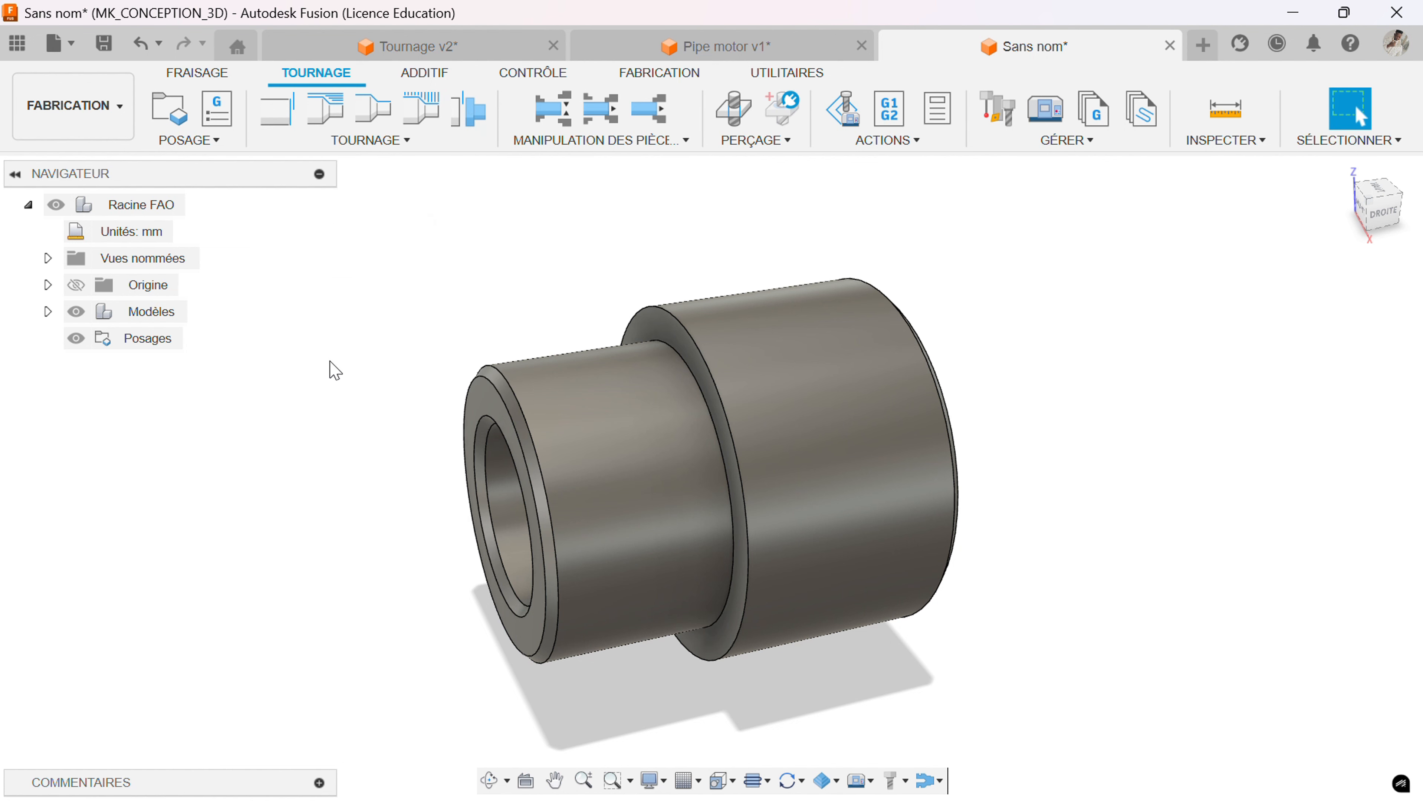
pyautogui.click(754, 142)
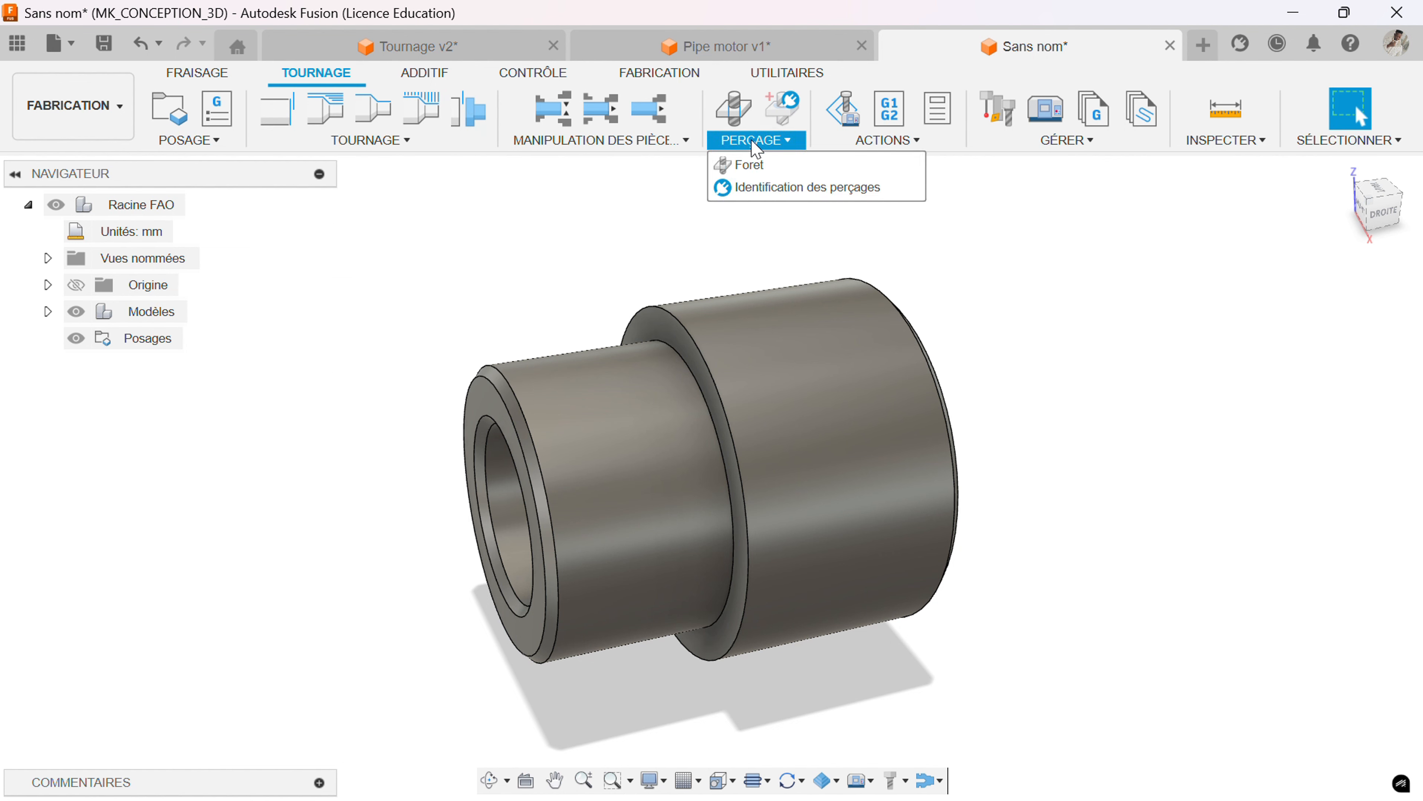
pyautogui.click(743, 141)
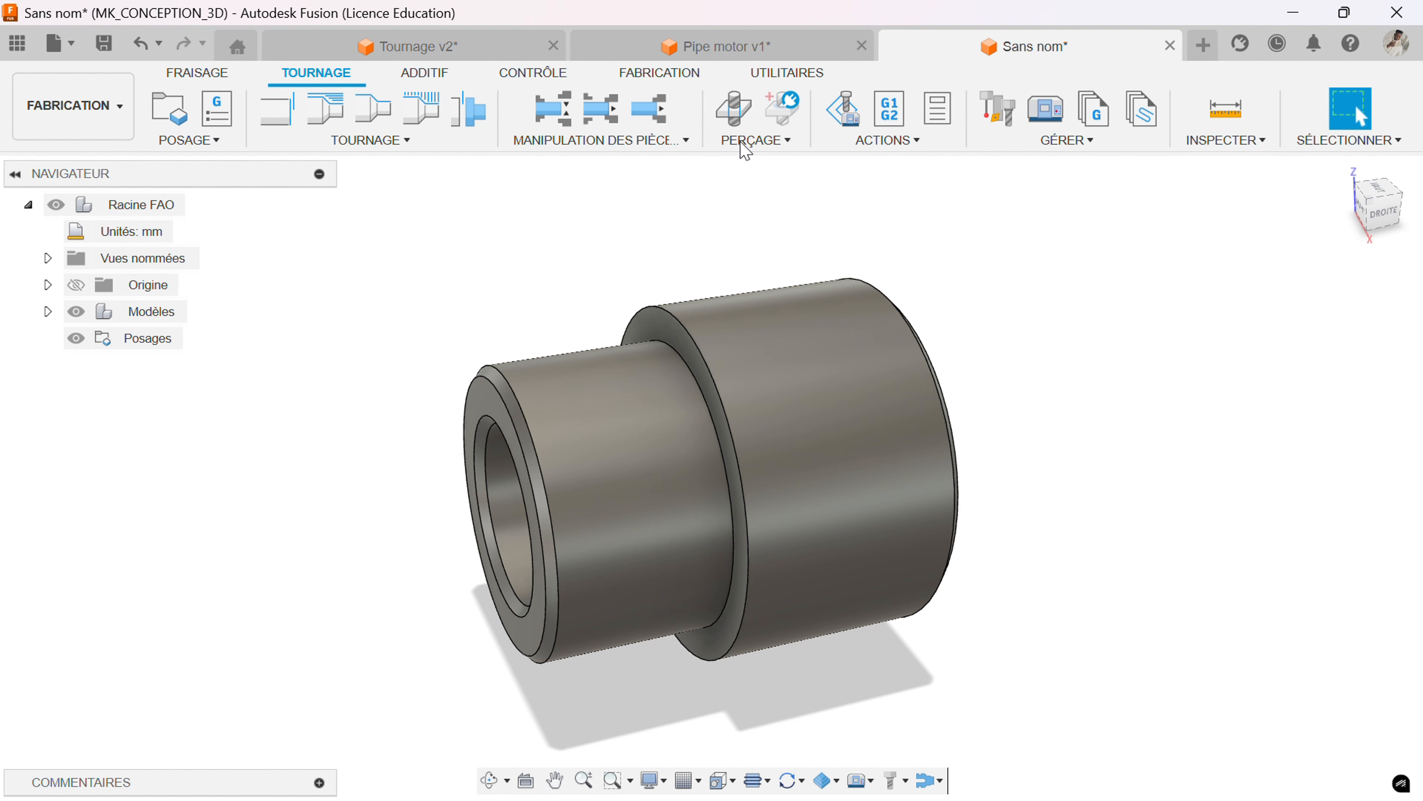
pyautogui.click(846, 146)
pyautogui.click(1035, 147)
pyautogui.click(1206, 147)
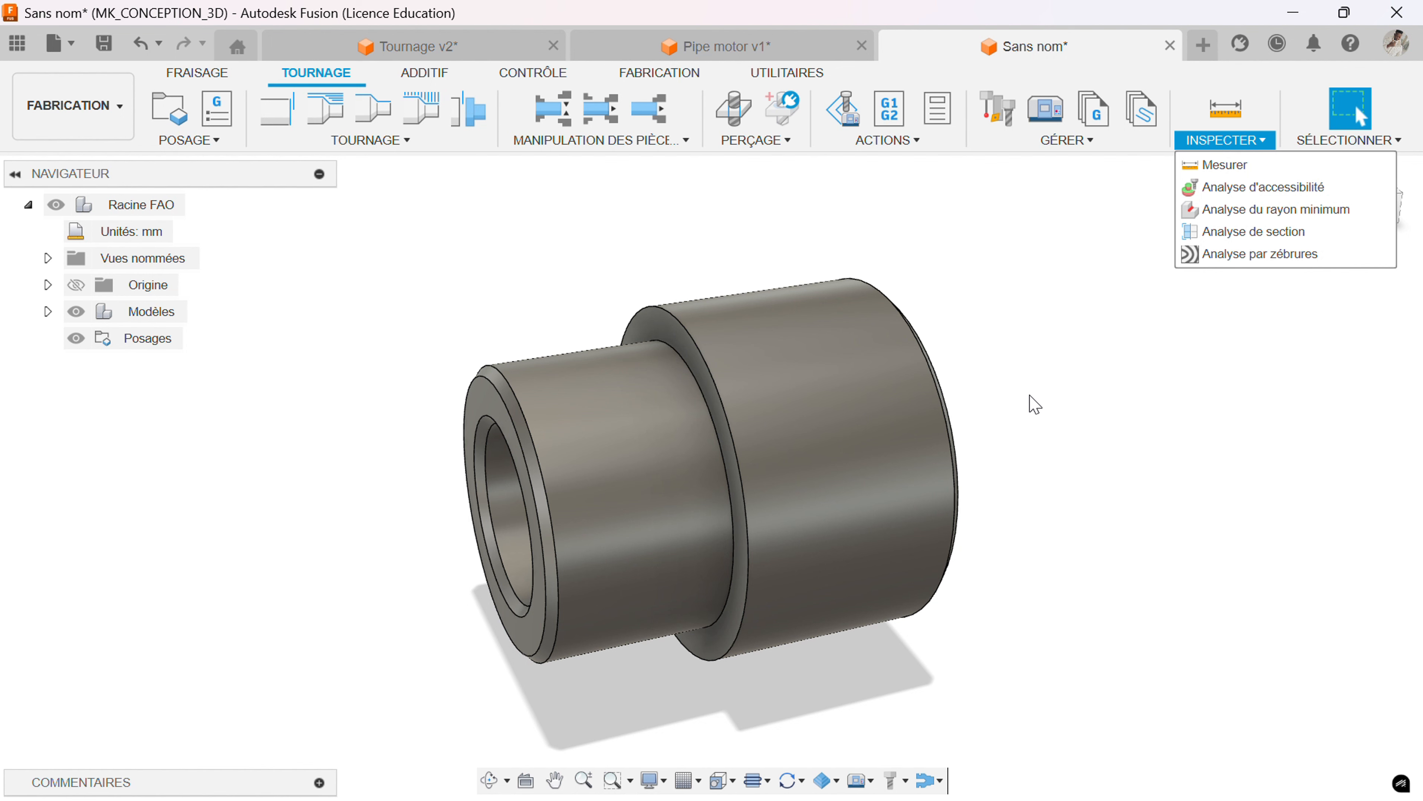
pyautogui.press('Escape')
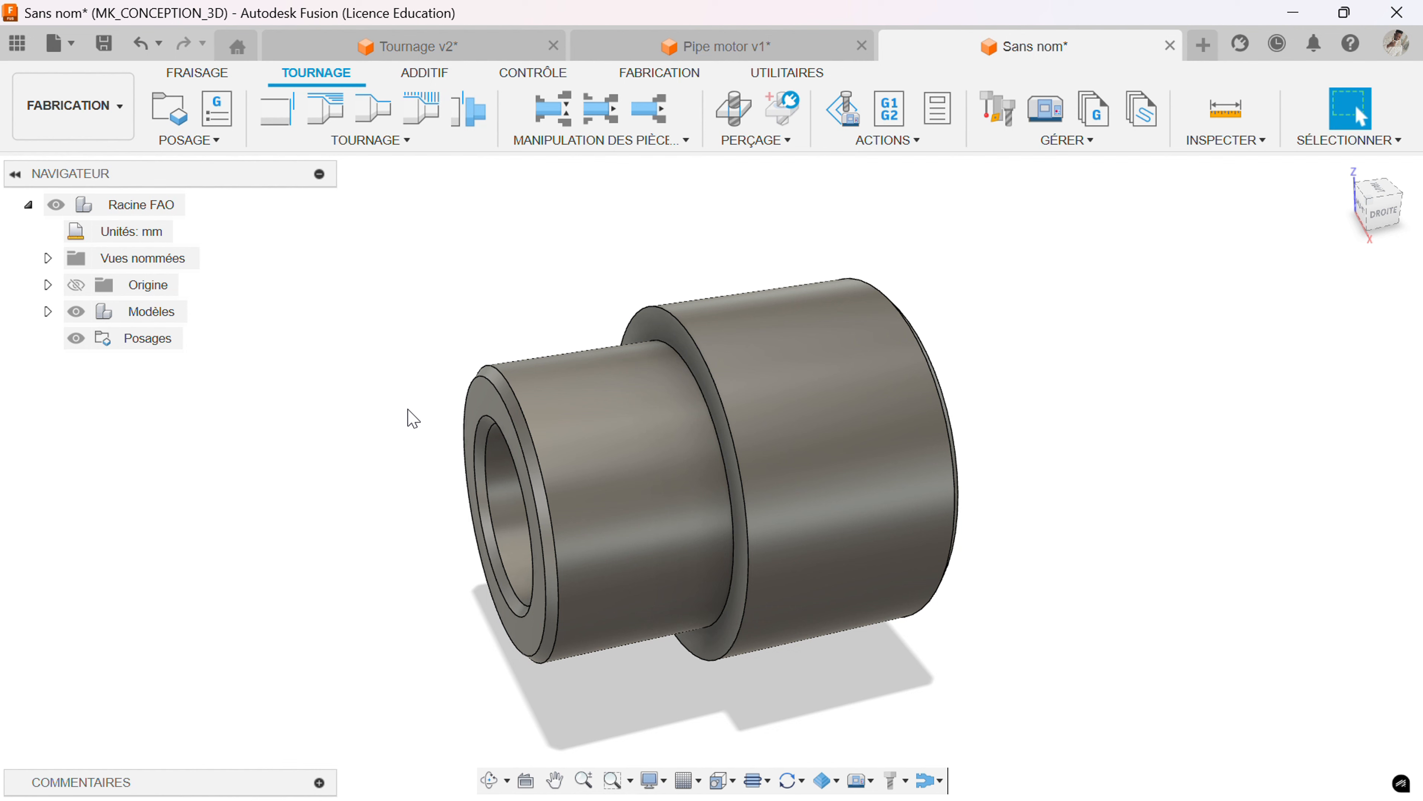
# Create a new manufacturing setup for the stepped cylindrical part.
pyautogui.scroll(1, 414, 419)
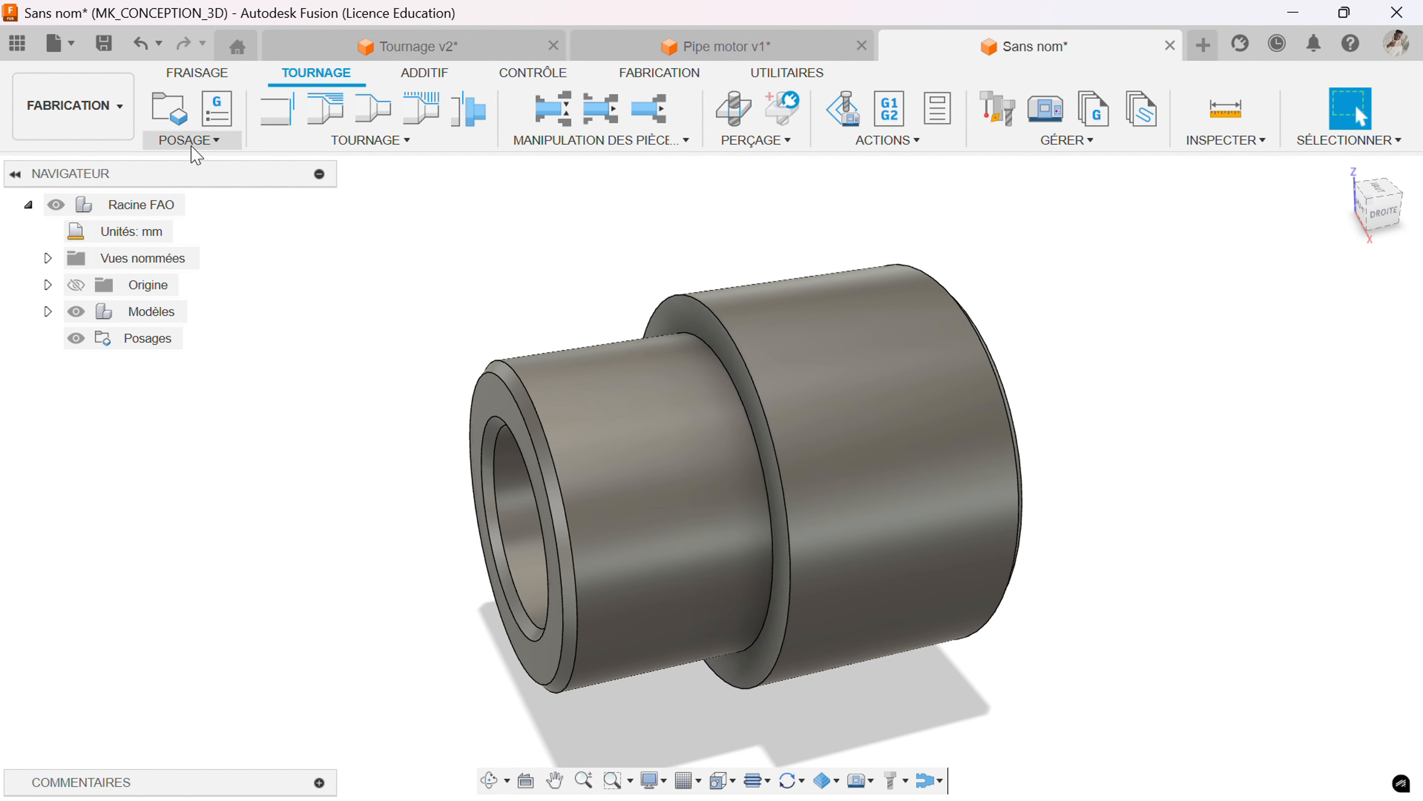
pyautogui.click(196, 151)
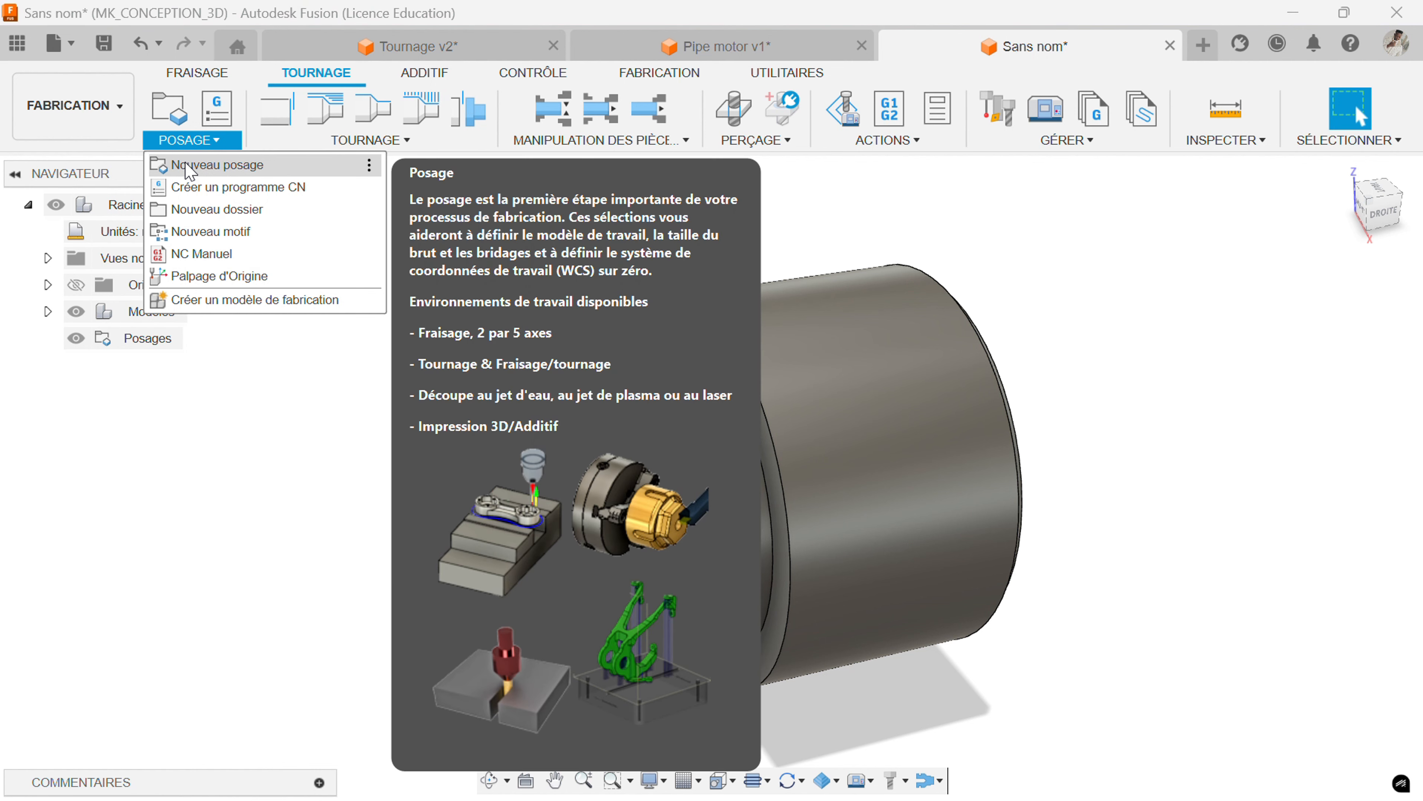
pyautogui.click(191, 166)
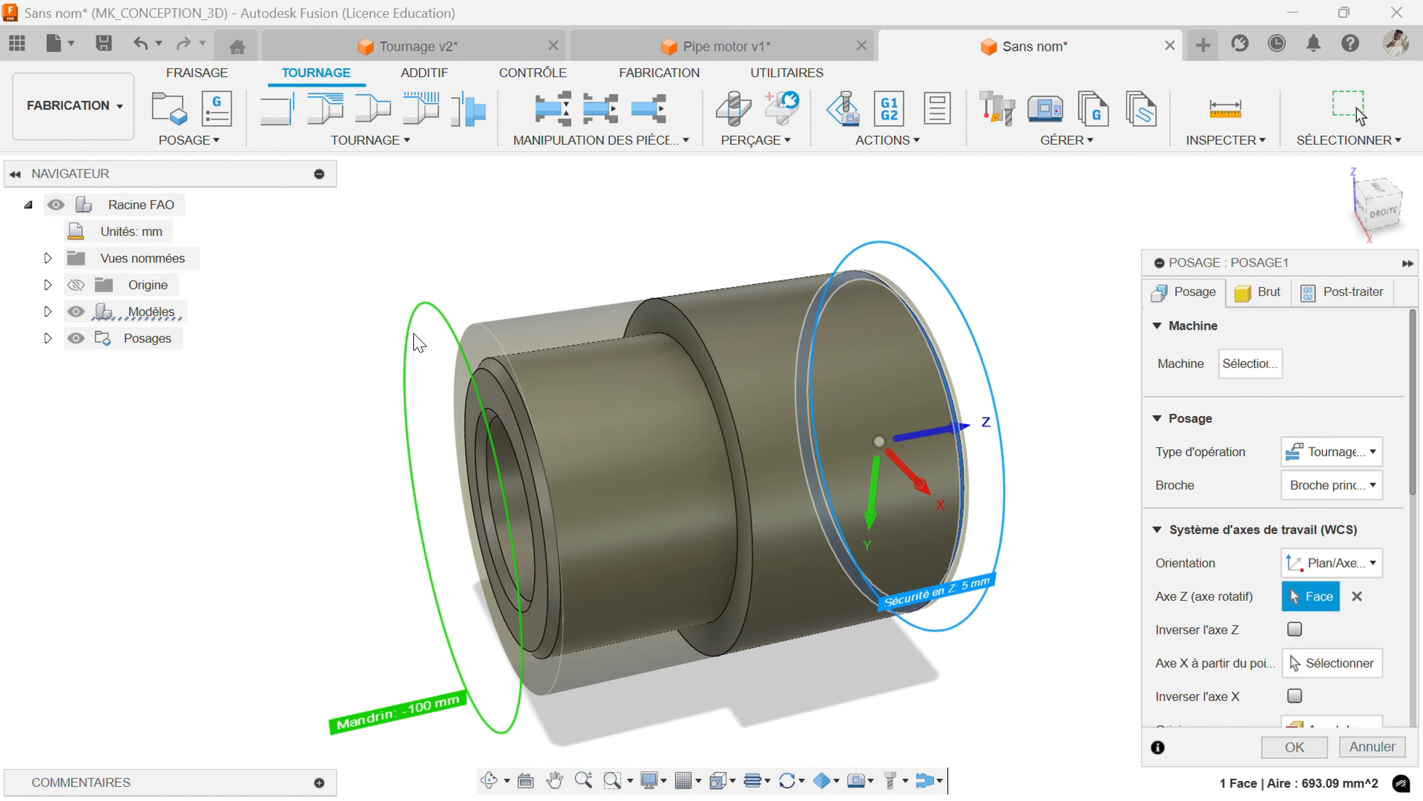
# Set the setup's operation type to Tournage ou fraisage/tournage and the spindle to Broche principale.
pyautogui.scroll(-3, 413, 334)
pyautogui.scroll(1, 642, 452)
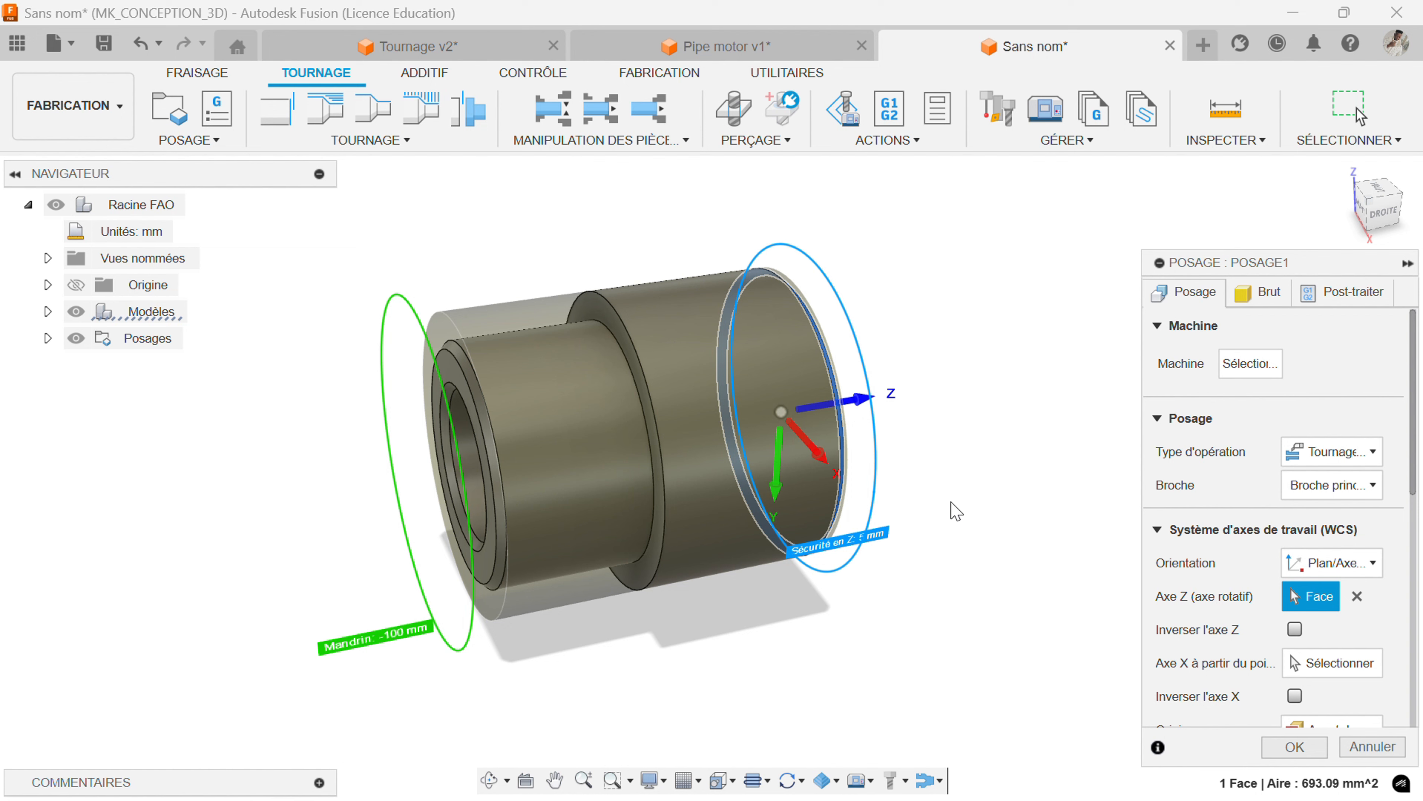
pyautogui.scroll(-4, 1210, 472)
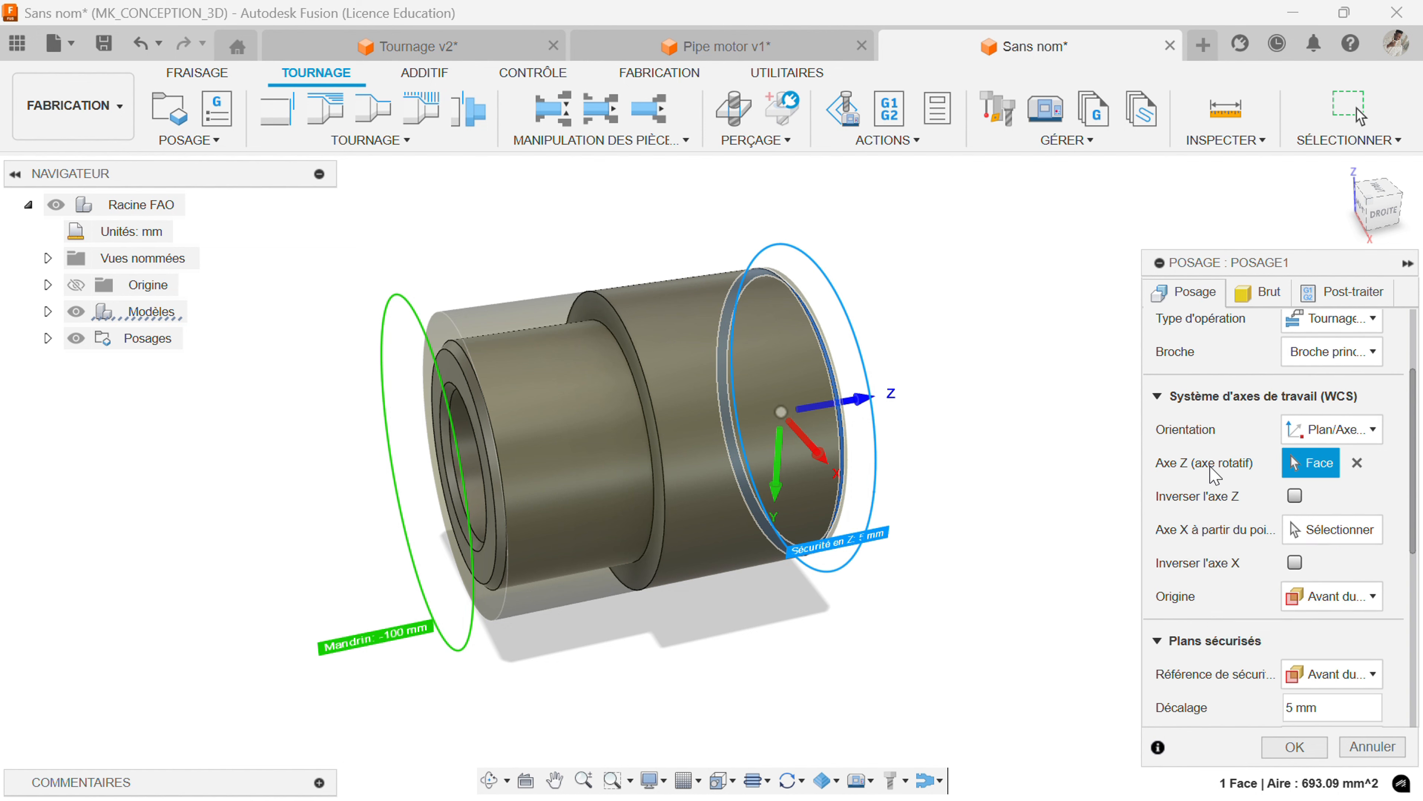
pyautogui.scroll(4, 1216, 477)
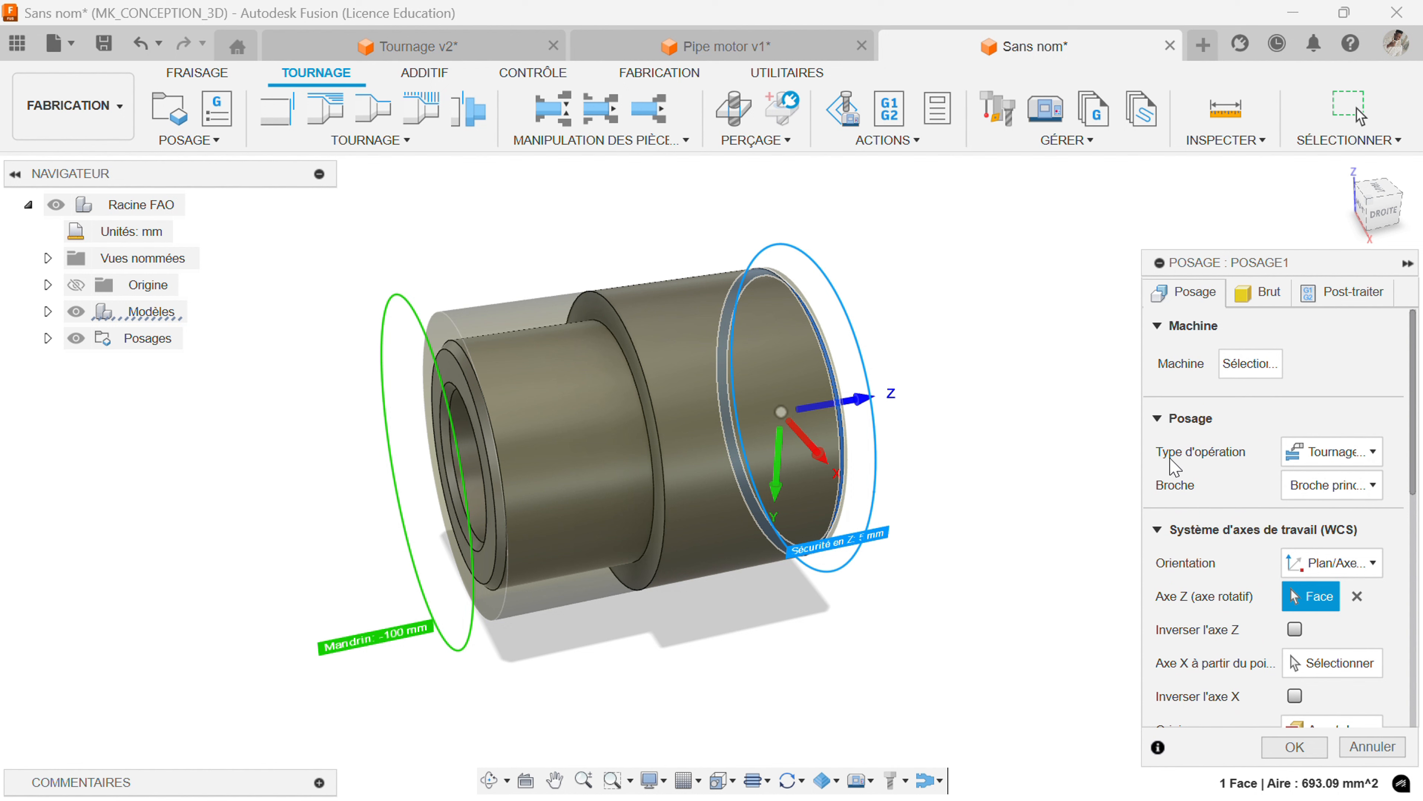
pyautogui.click(1322, 463)
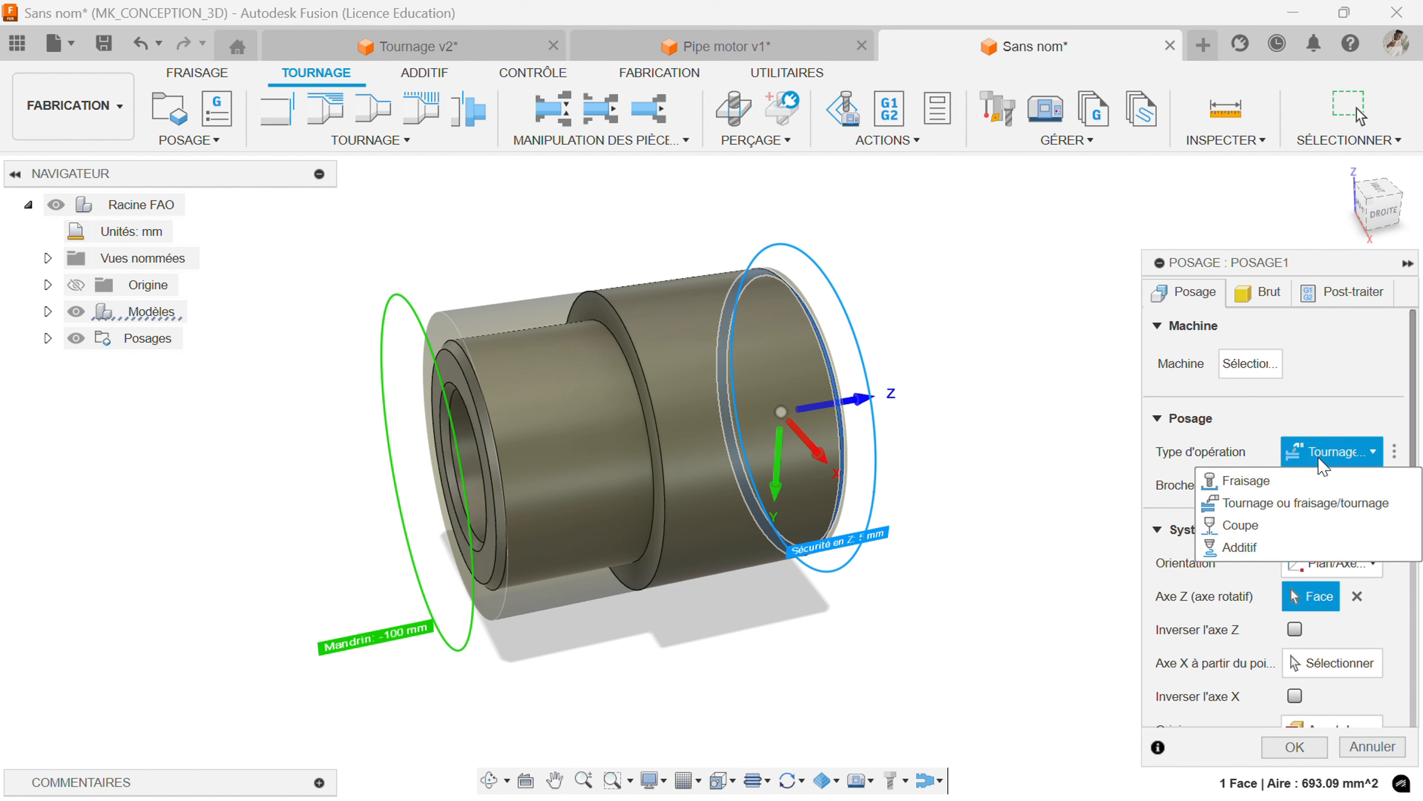
pyautogui.click(1294, 505)
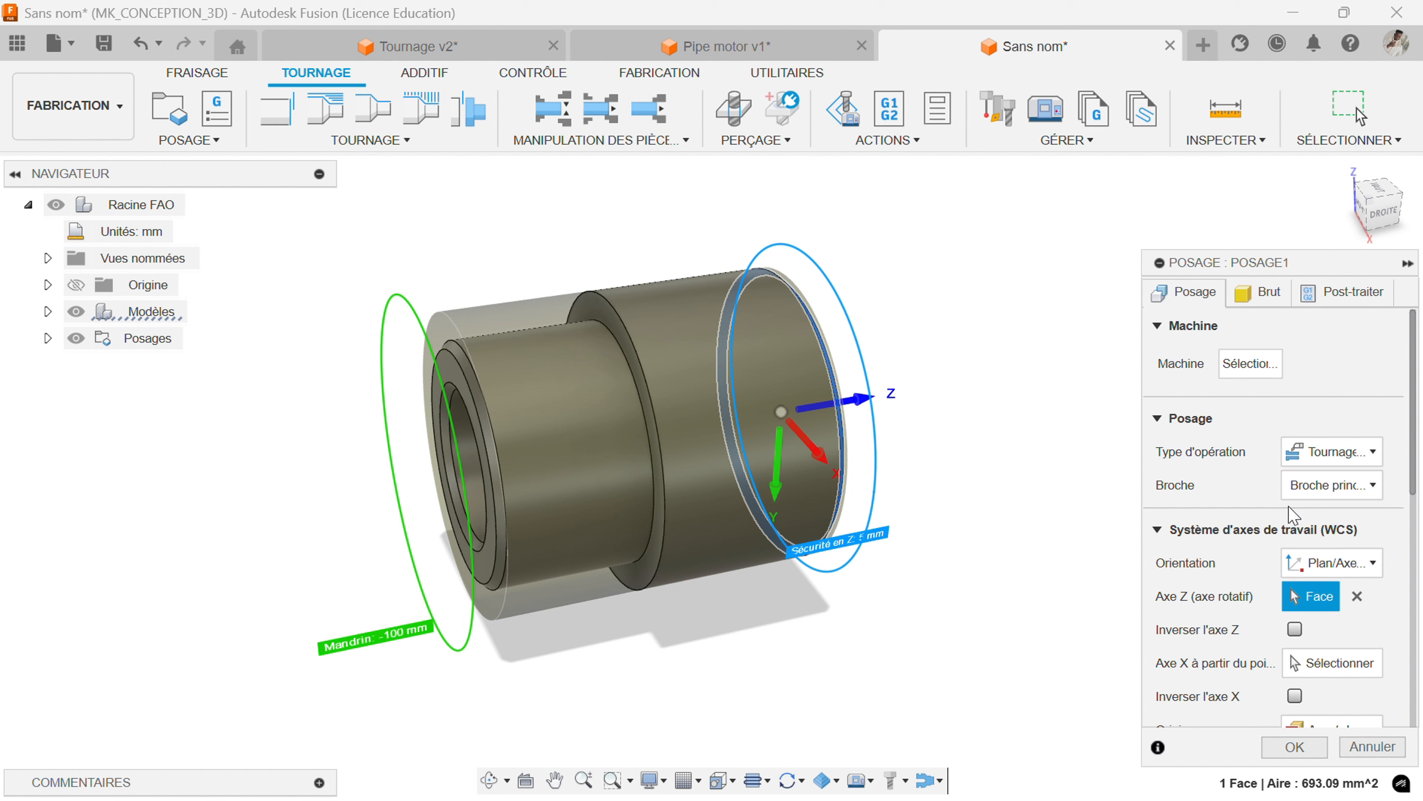
pyautogui.click(1321, 500)
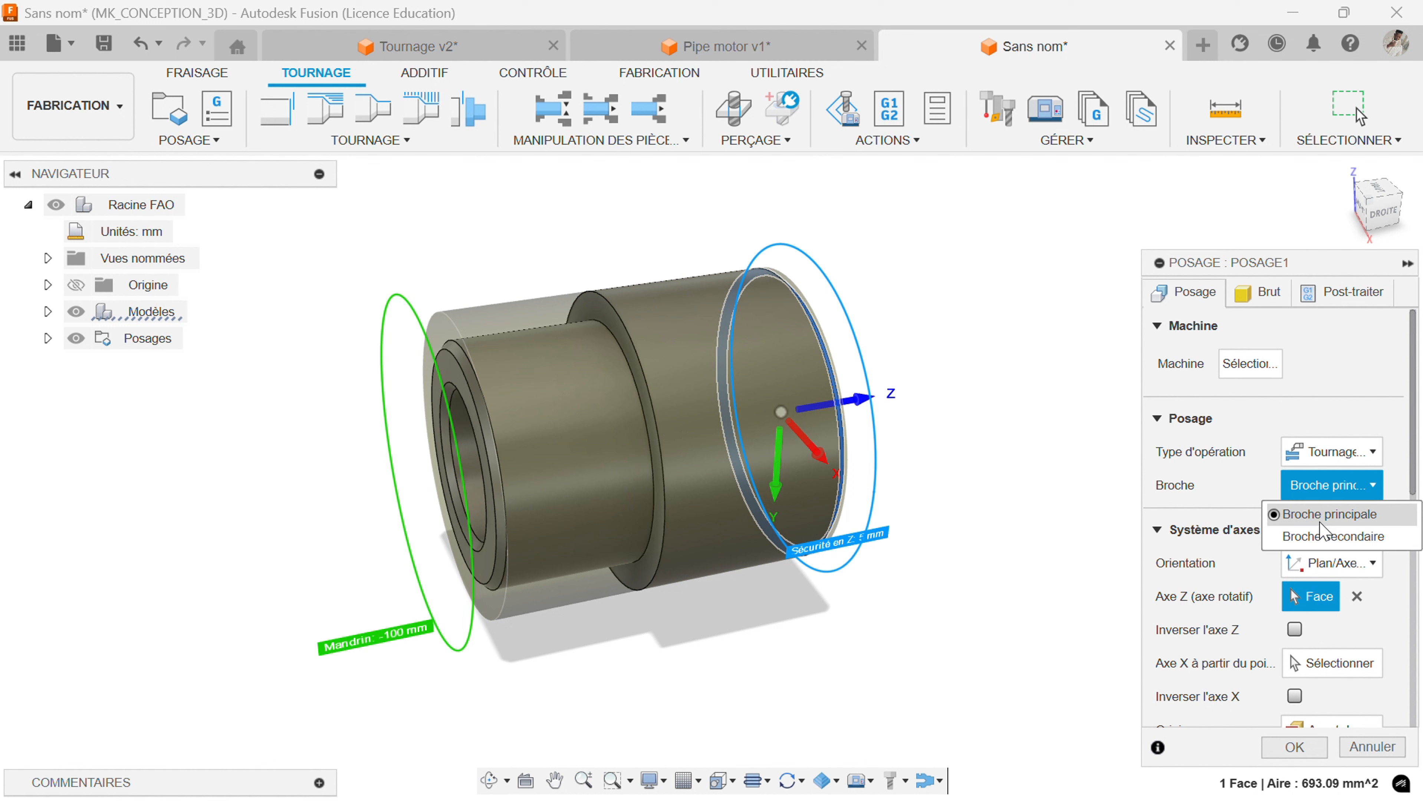
pyautogui.click(1322, 529)
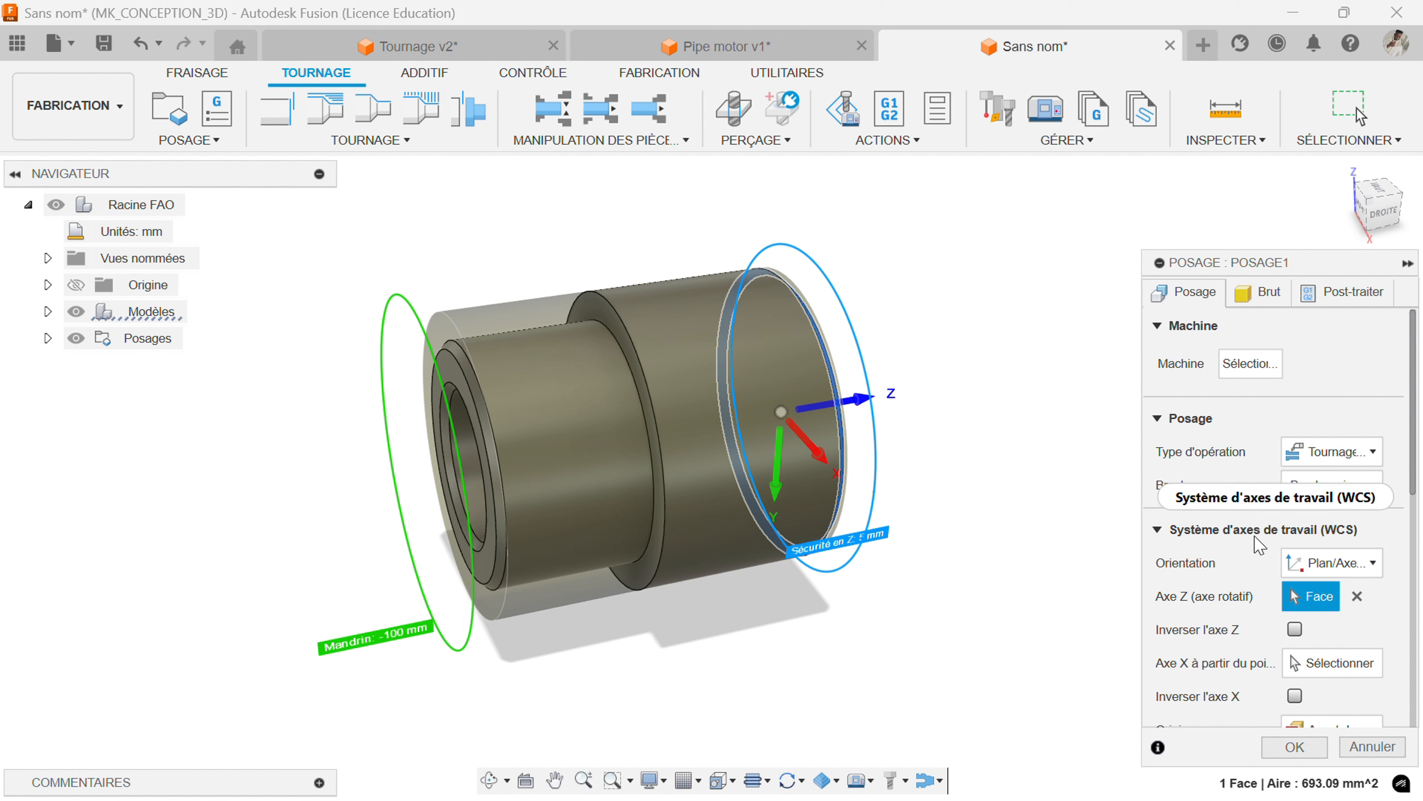
# Review the orientation and origin options of the setup's work coordinate system.
pyautogui.scroll(-1, 1259, 543)
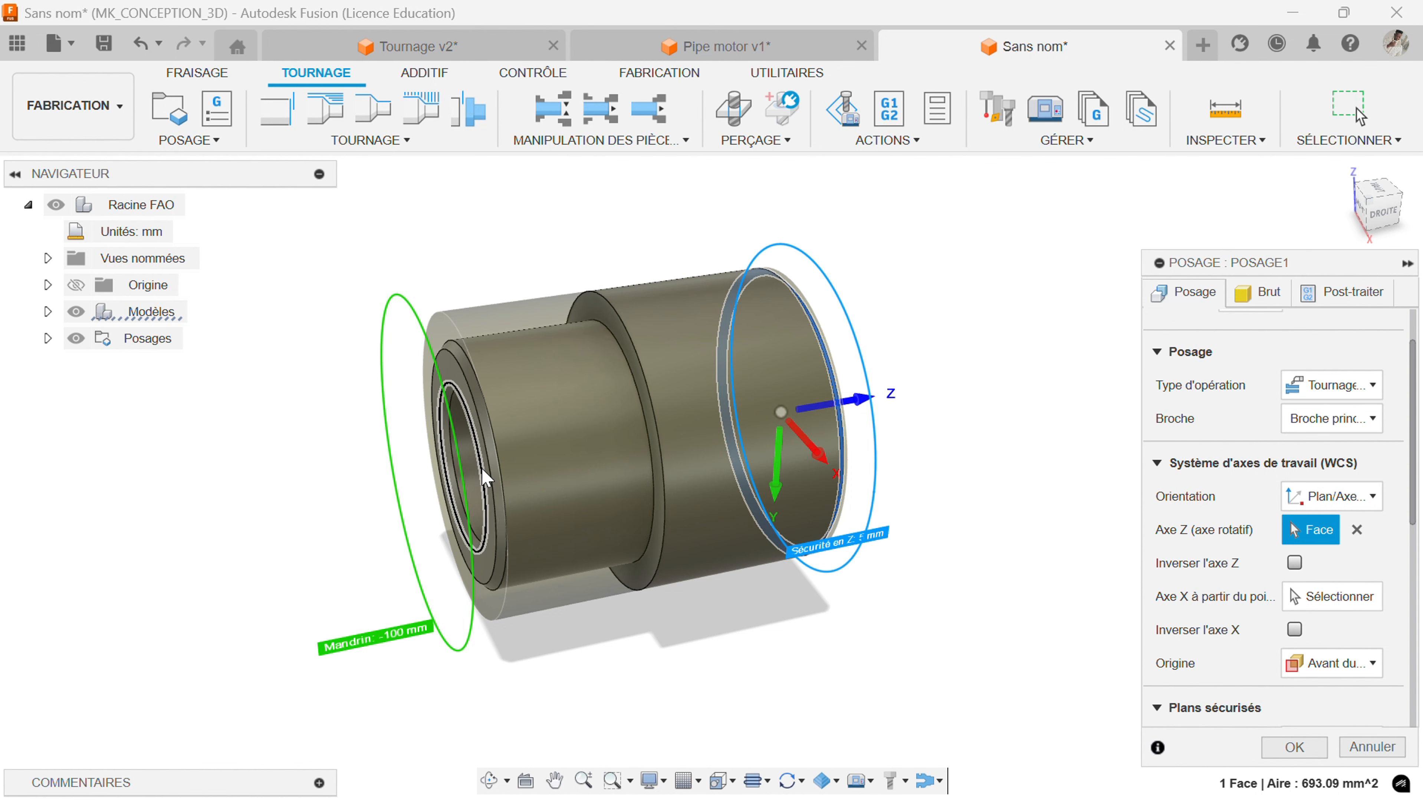
pyautogui.click(1309, 497)
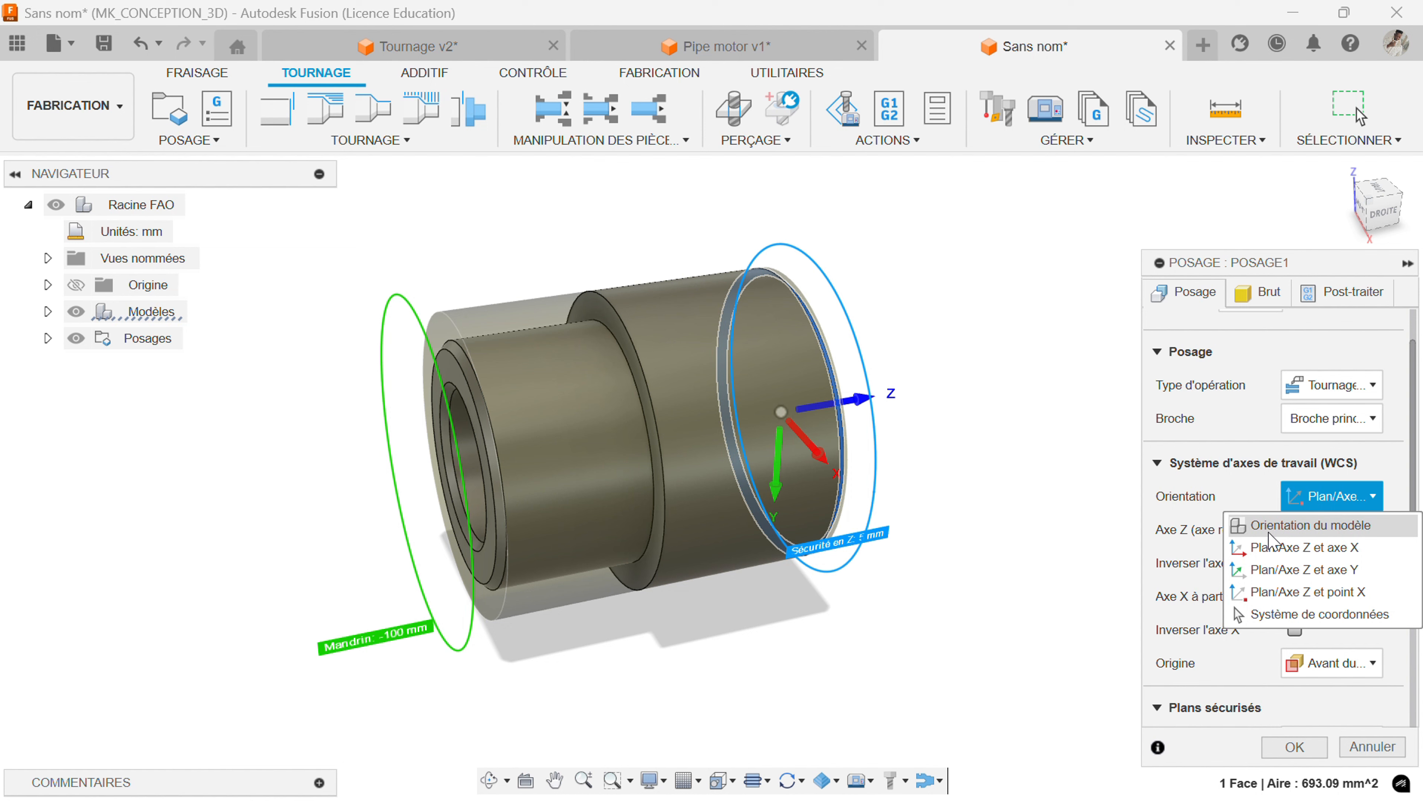
pyautogui.click(1271, 548)
pyautogui.scroll(-2, 1212, 569)
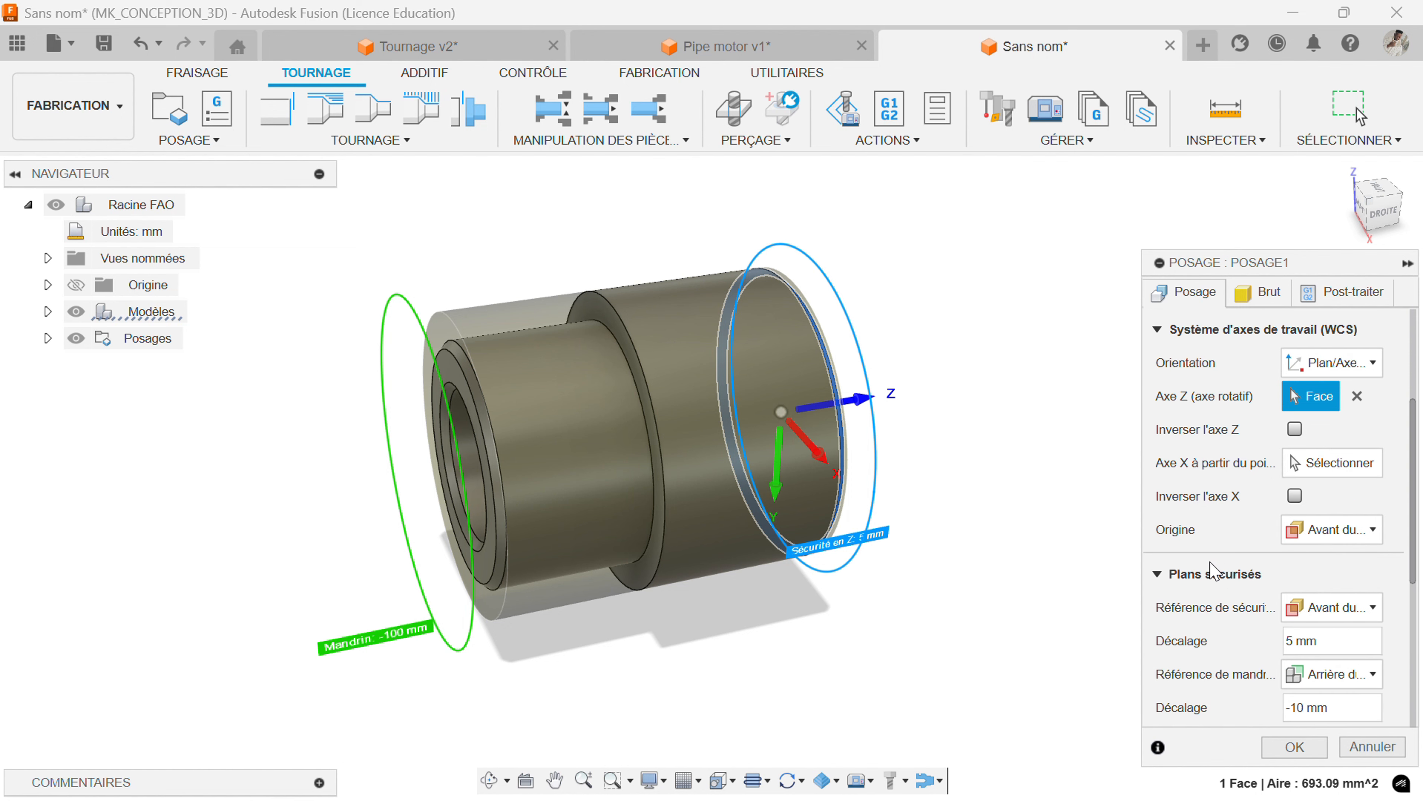
pyautogui.click(1313, 533)
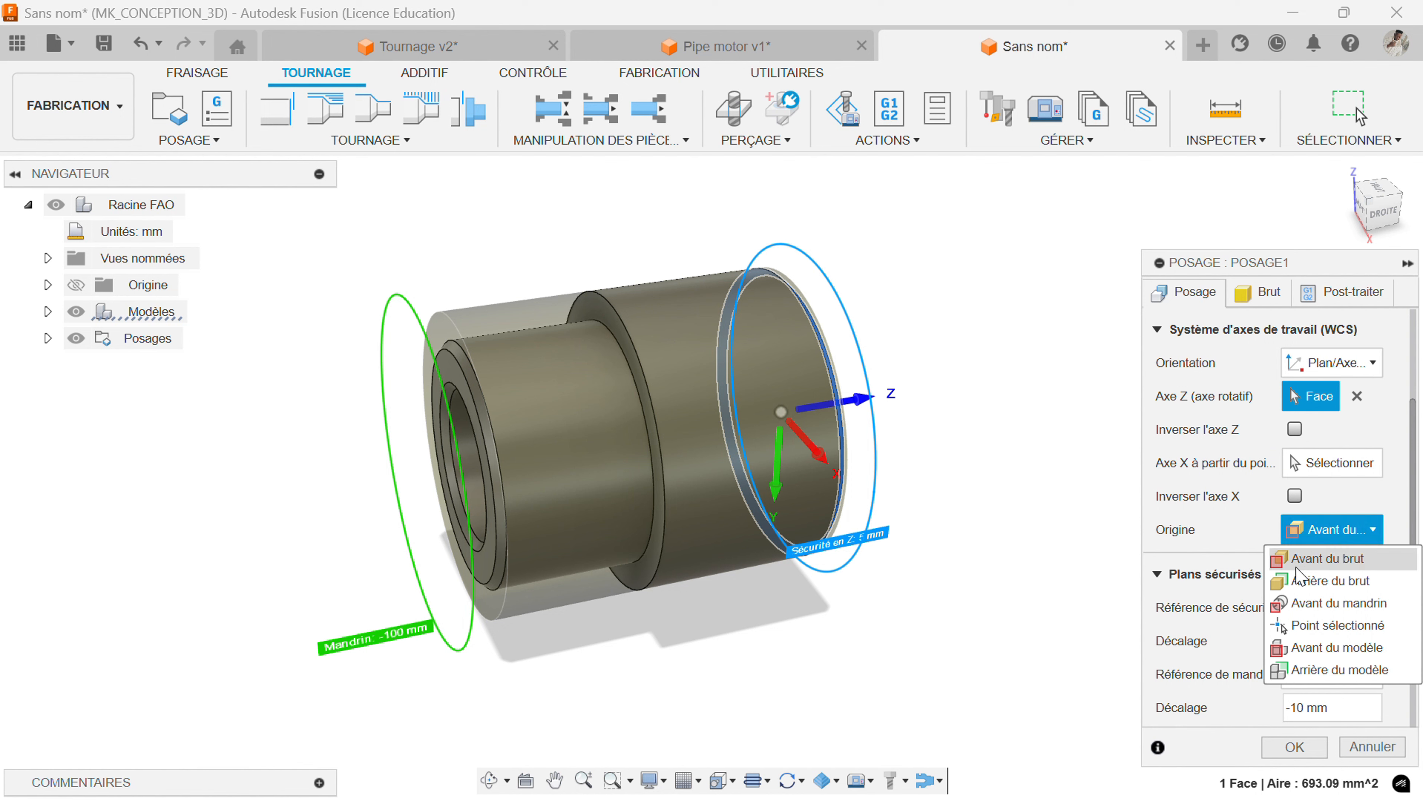
pyautogui.click(1245, 531)
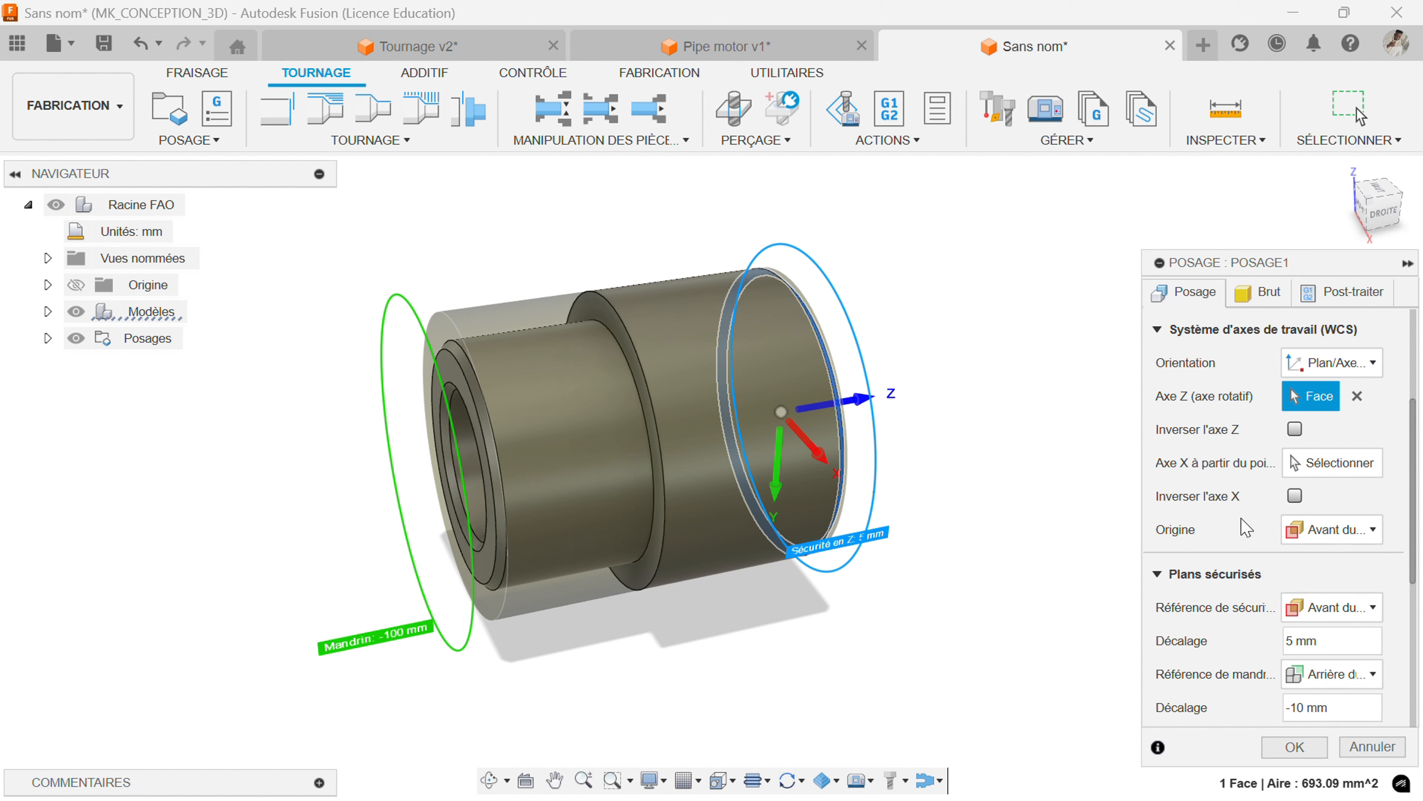
# Examine the setup's safety and chuck reference planes, their offsets, and the model and fixture settings.
pyautogui.scroll(-2, 1244, 578)
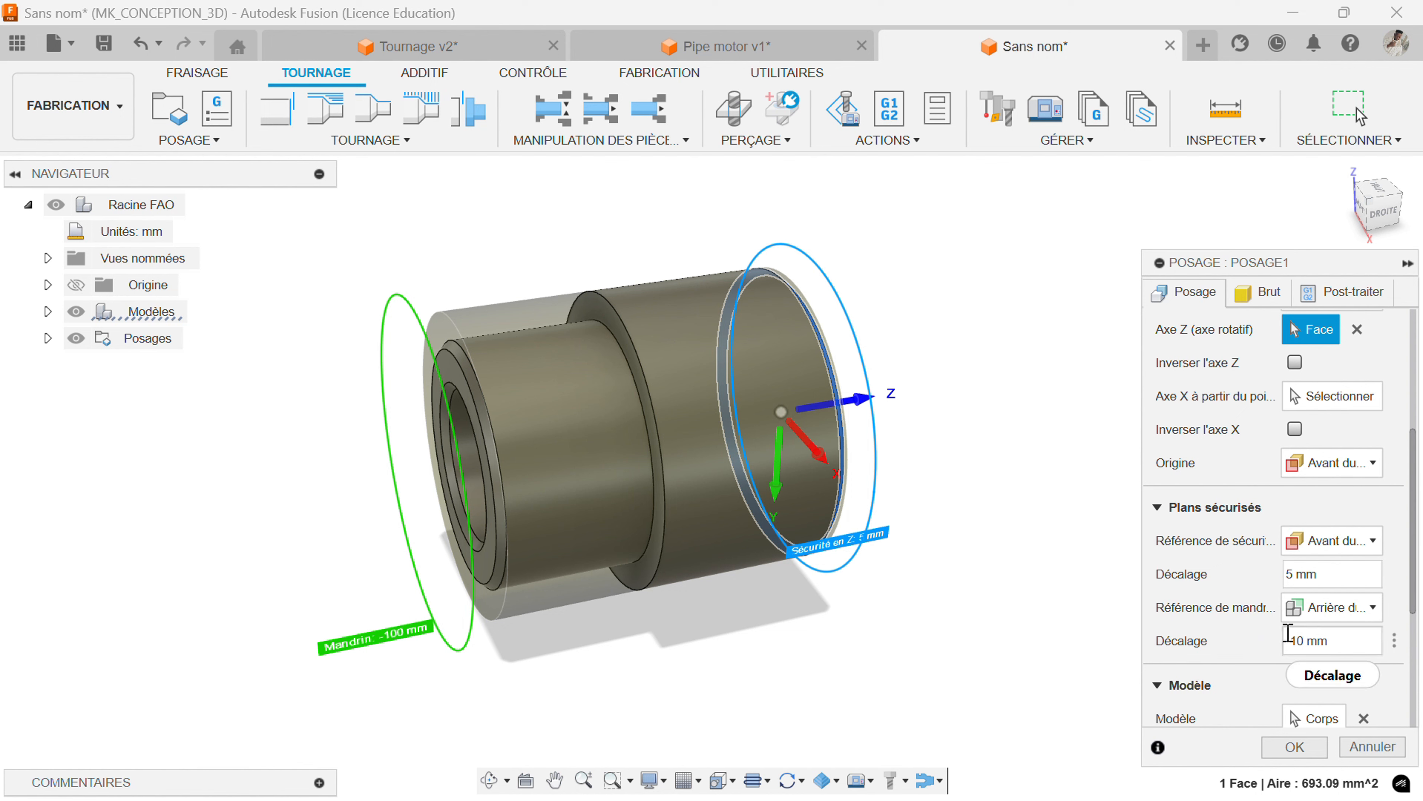
pyautogui.click(1308, 553)
pyautogui.click(1233, 575)
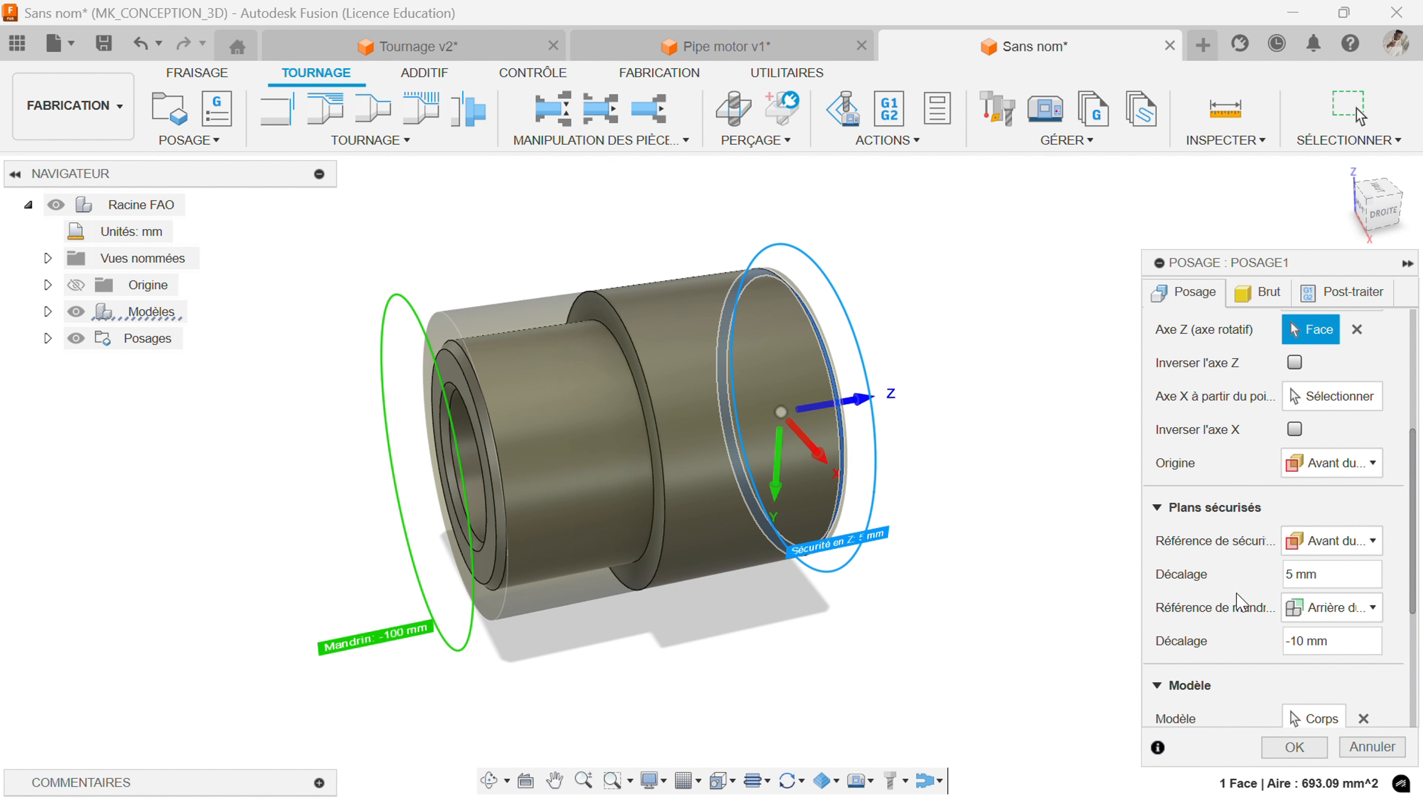
pyautogui.scroll(1, 1252, 607)
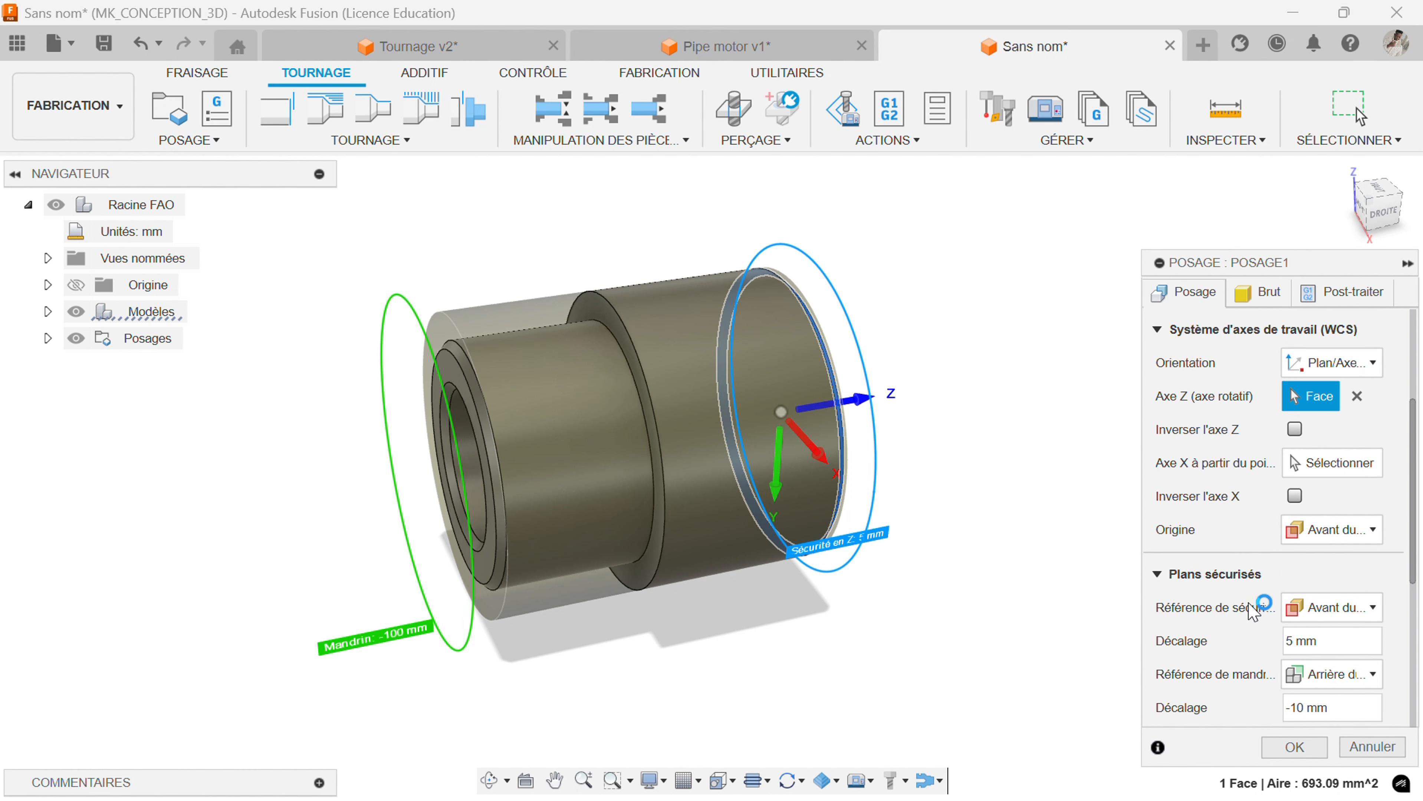
pyautogui.scroll(-1, 1253, 612)
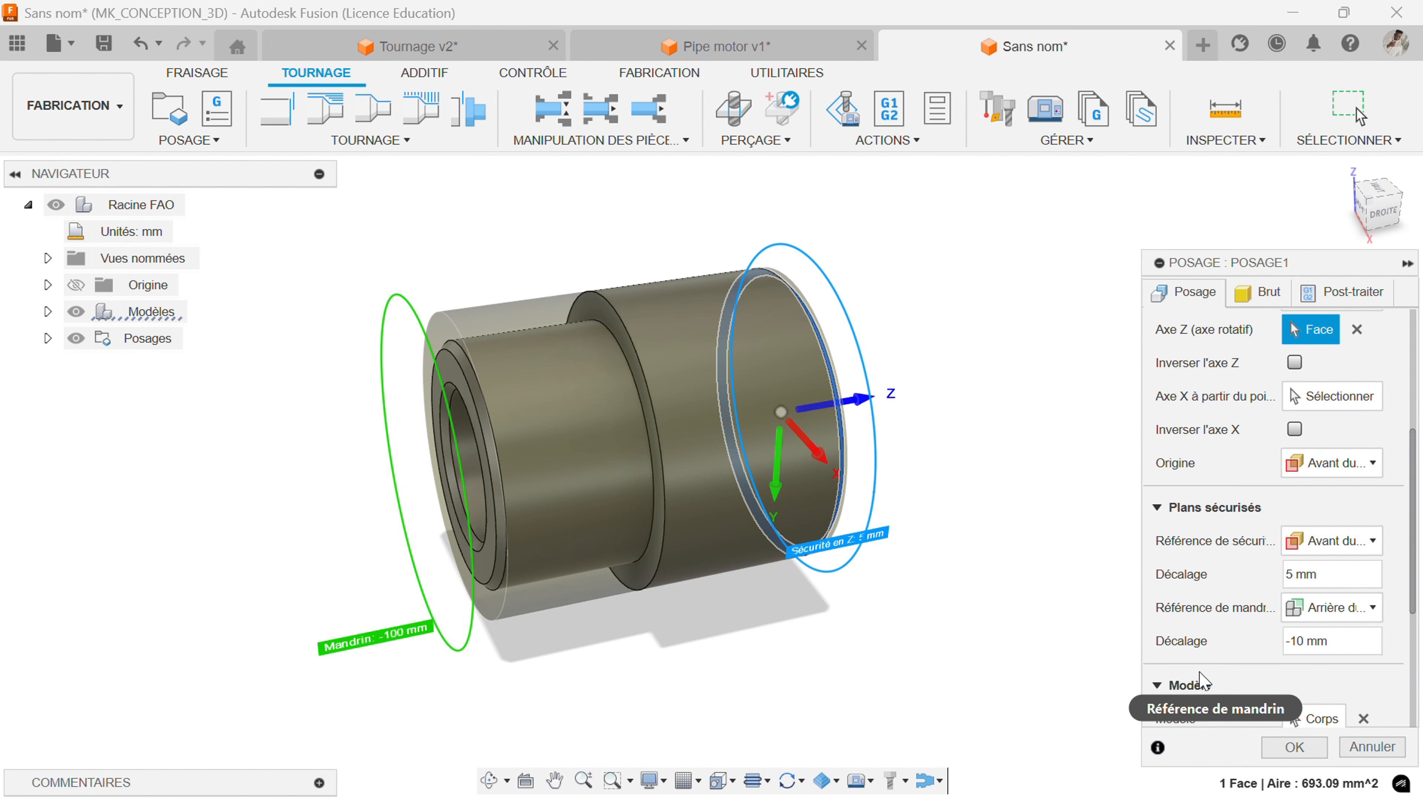
pyautogui.click(1305, 607)
pyautogui.click(1239, 605)
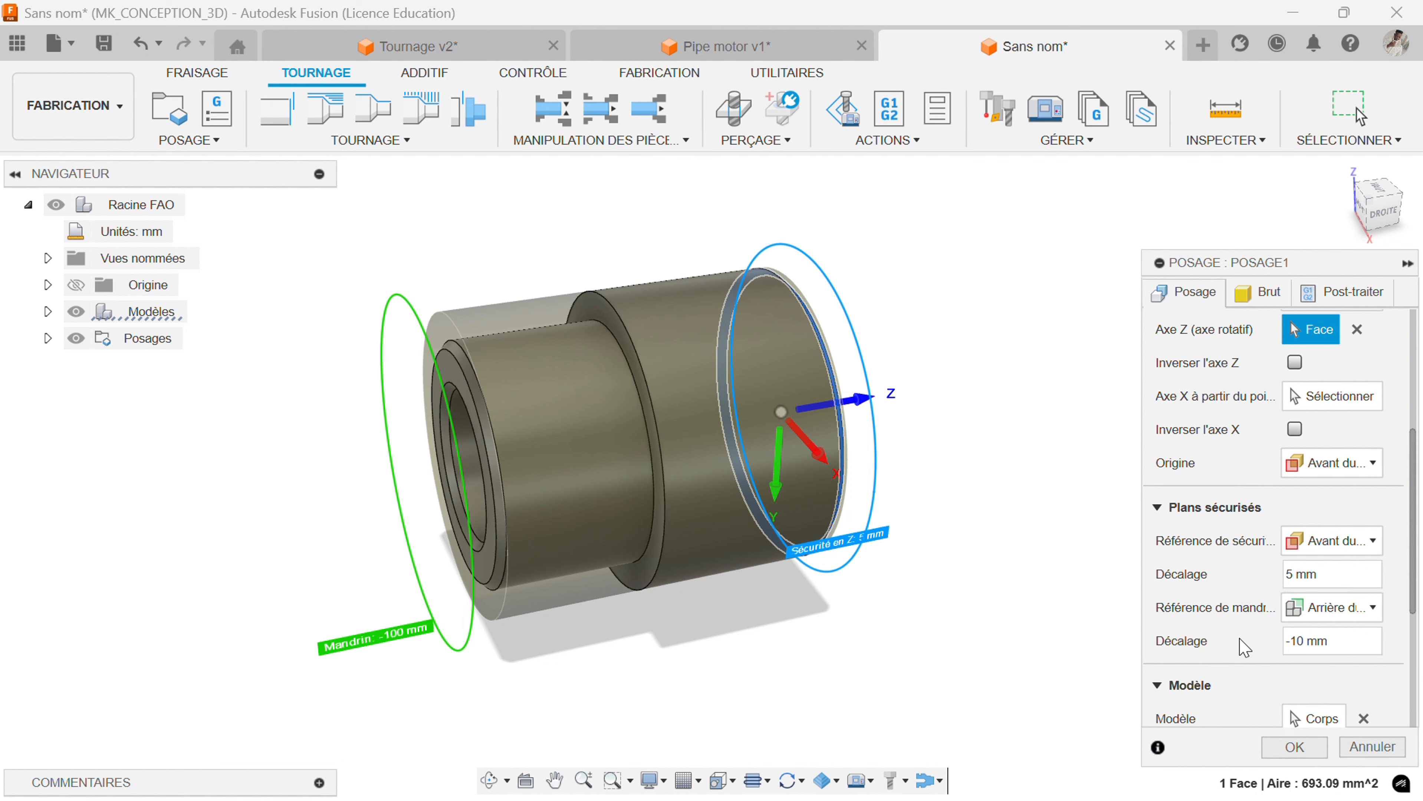
pyautogui.scroll(-3, 1239, 646)
pyautogui.scroll(-1, 1232, 588)
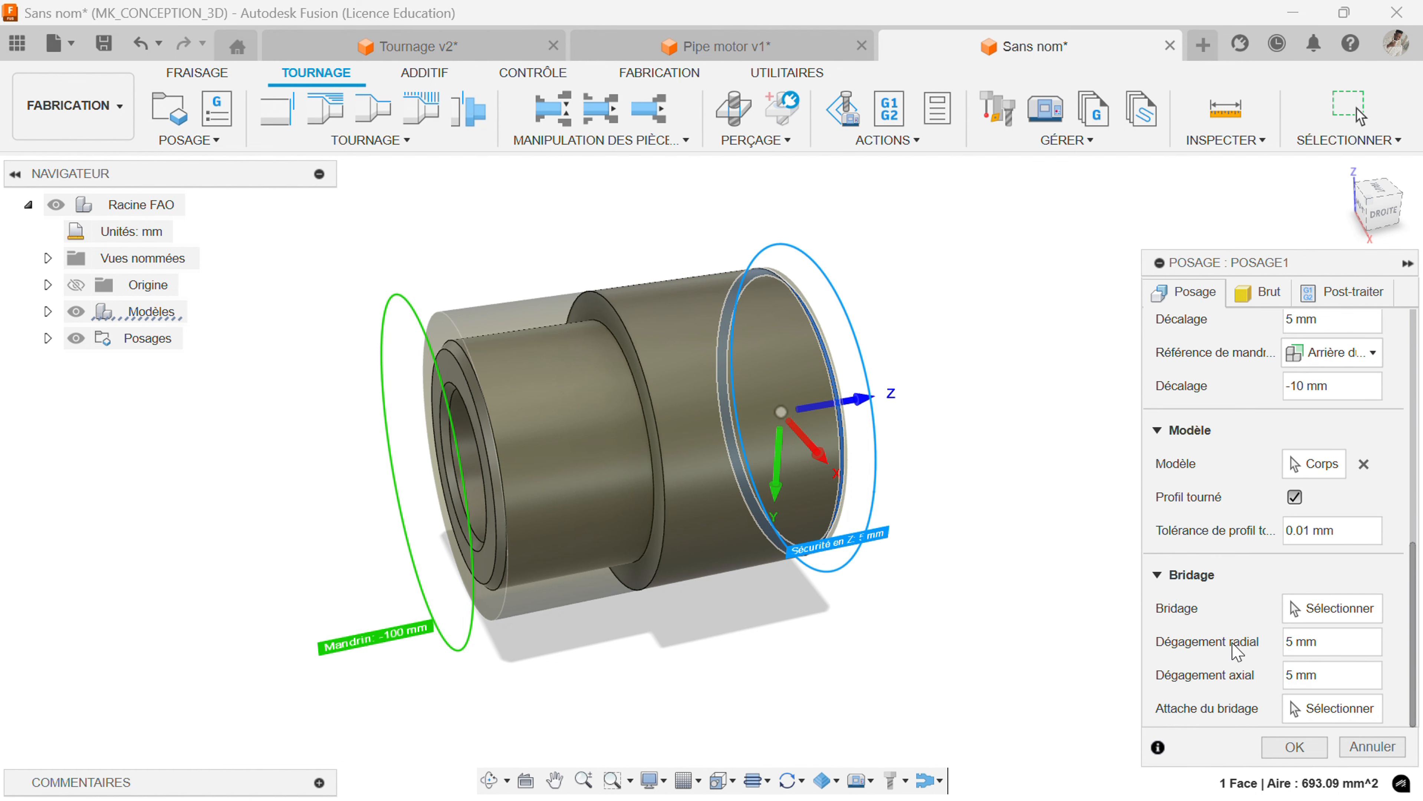
pyautogui.scroll(5, 1237, 649)
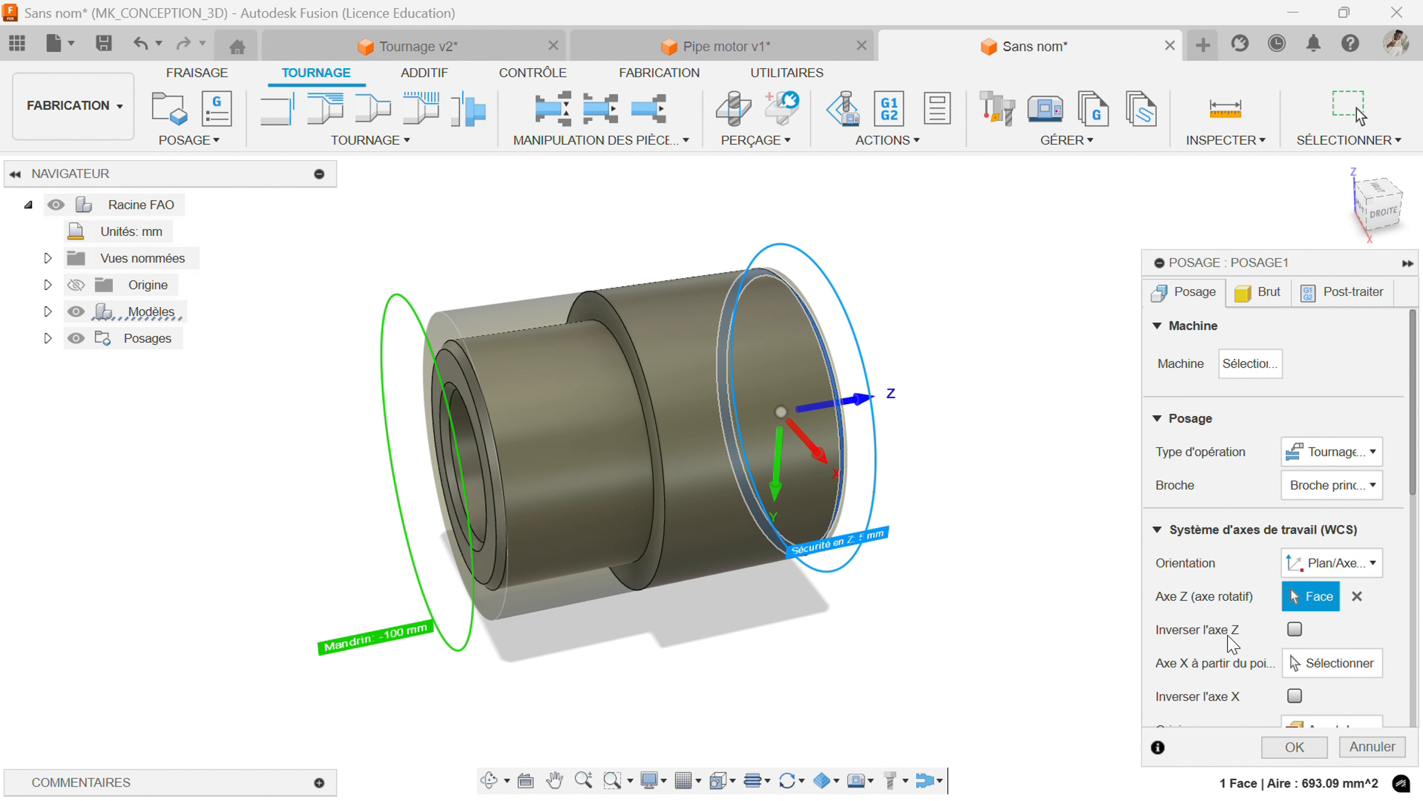
# Look through the machine library without choosing a machine, and keep the operation type as Tournage ou fraisage/tournage.
pyautogui.click(1256, 377)
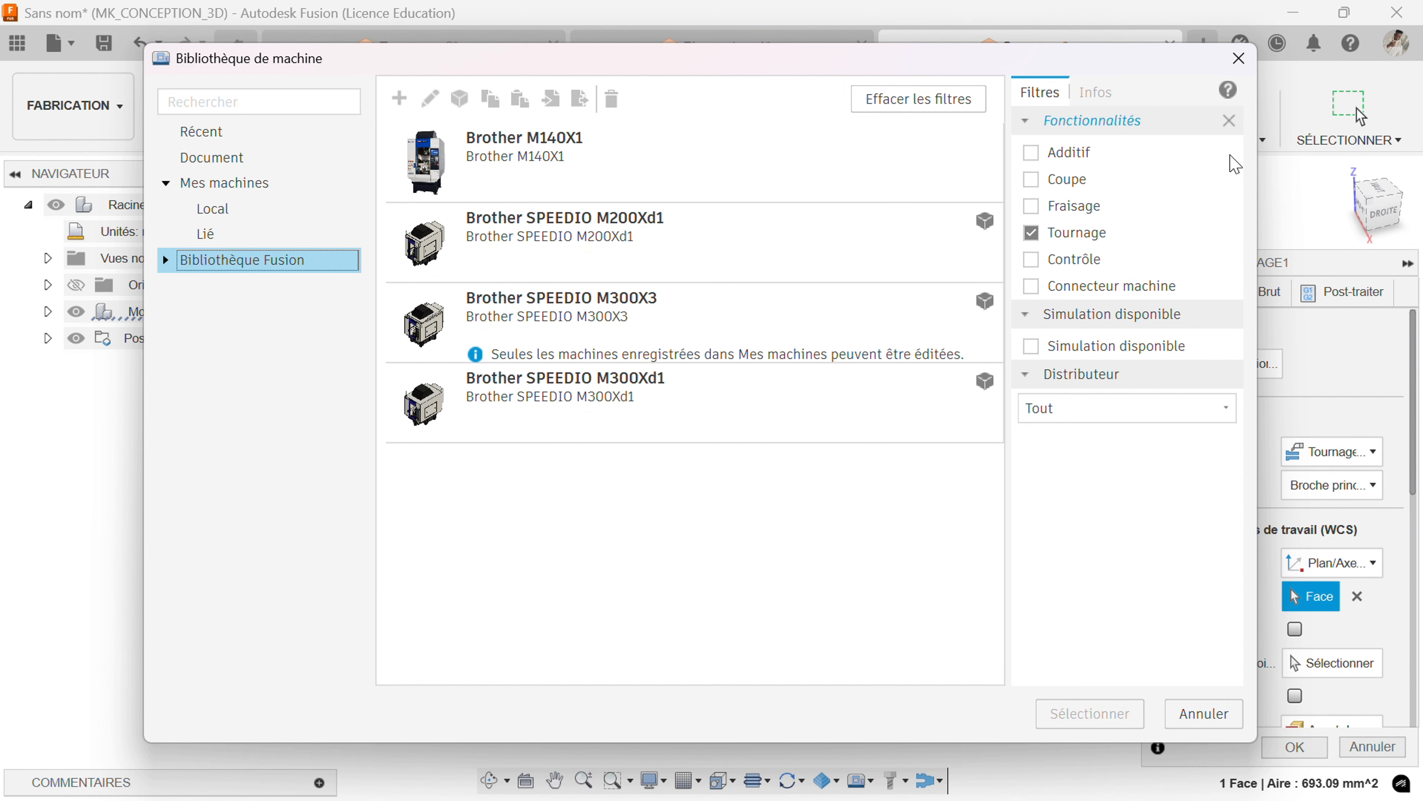
pyautogui.click(1240, 65)
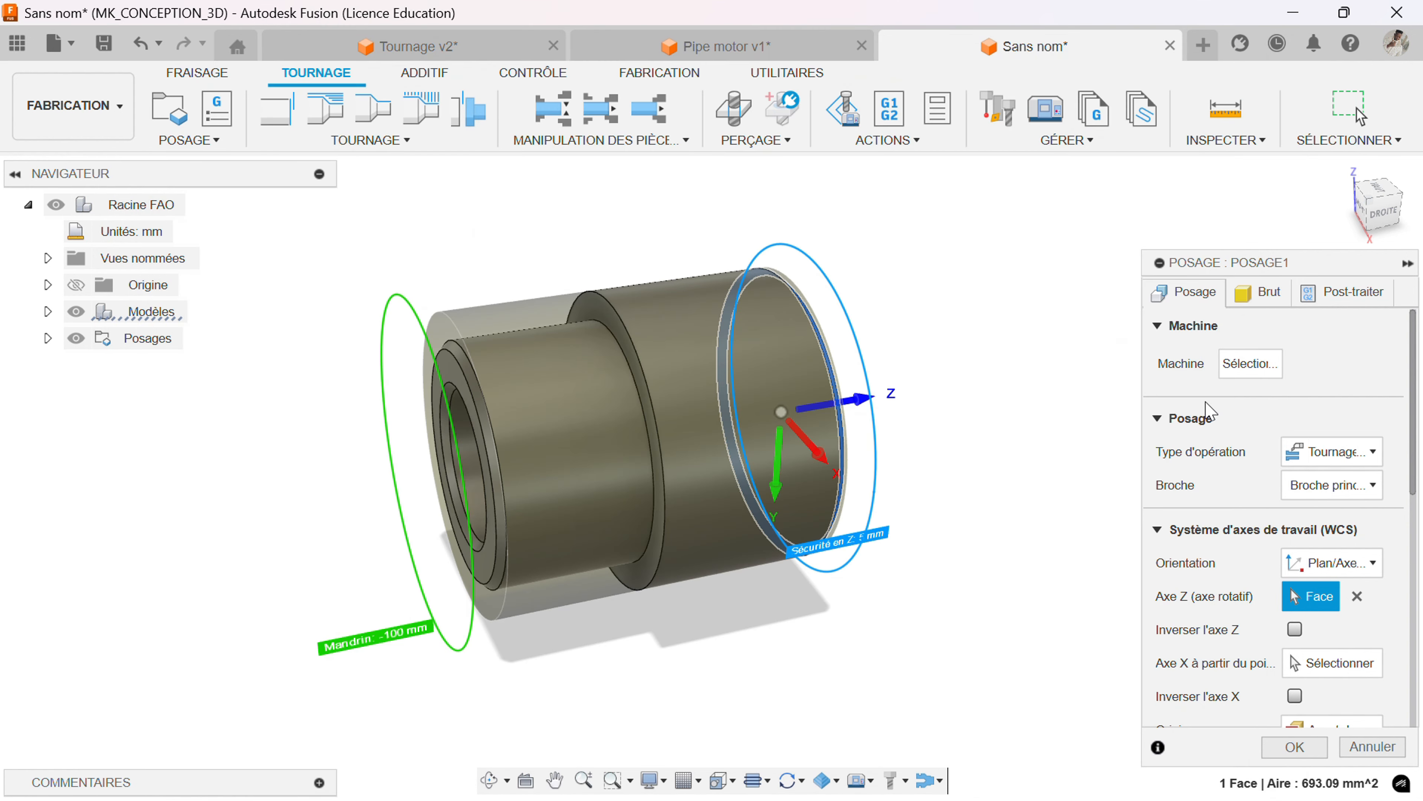
pyautogui.click(1314, 454)
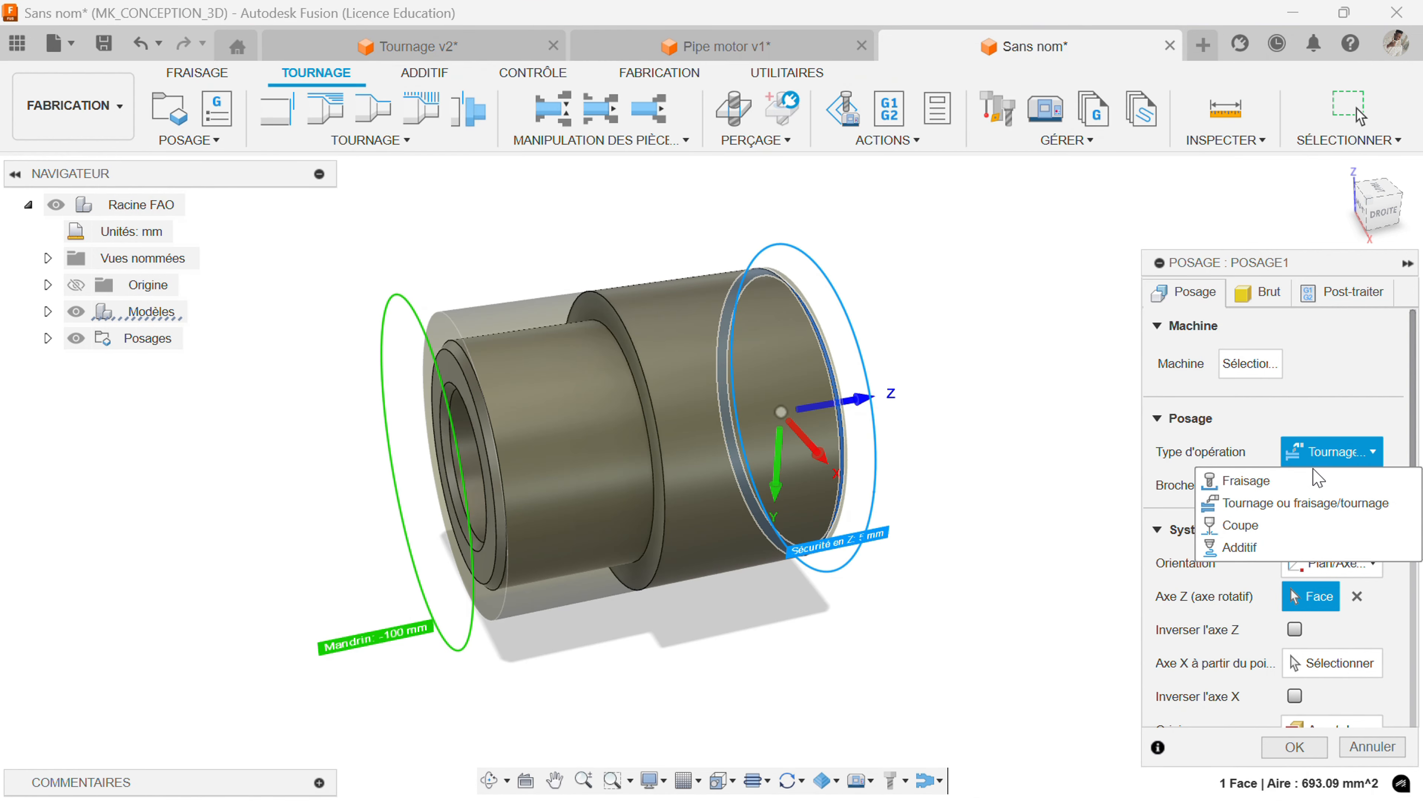
pyautogui.click(1284, 505)
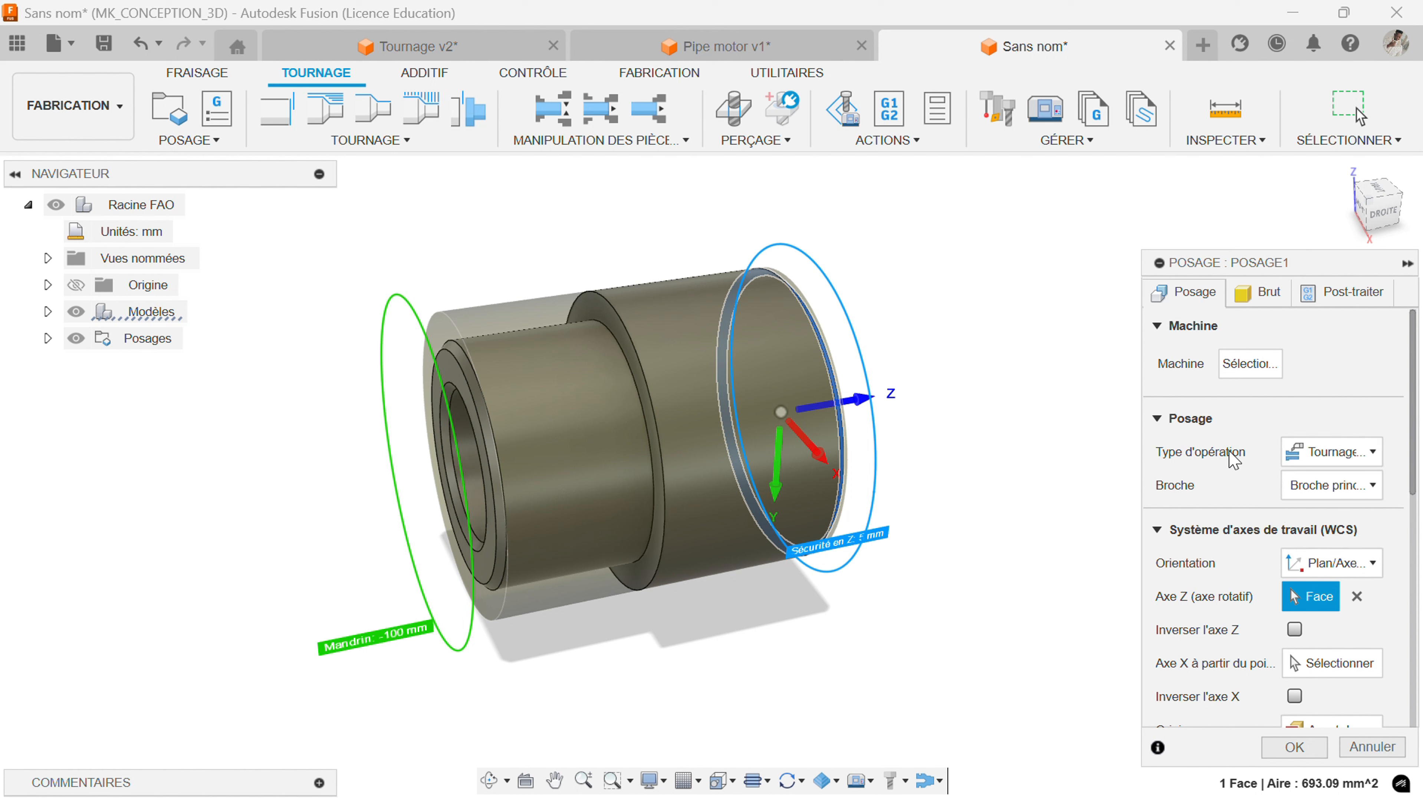
pyautogui.scroll(-1, 1215, 477)
pyautogui.scroll(1, 1211, 449)
# Define the stock as a fixed-size cylinder with a diameter of 85 mm.
pyautogui.click(1277, 299)
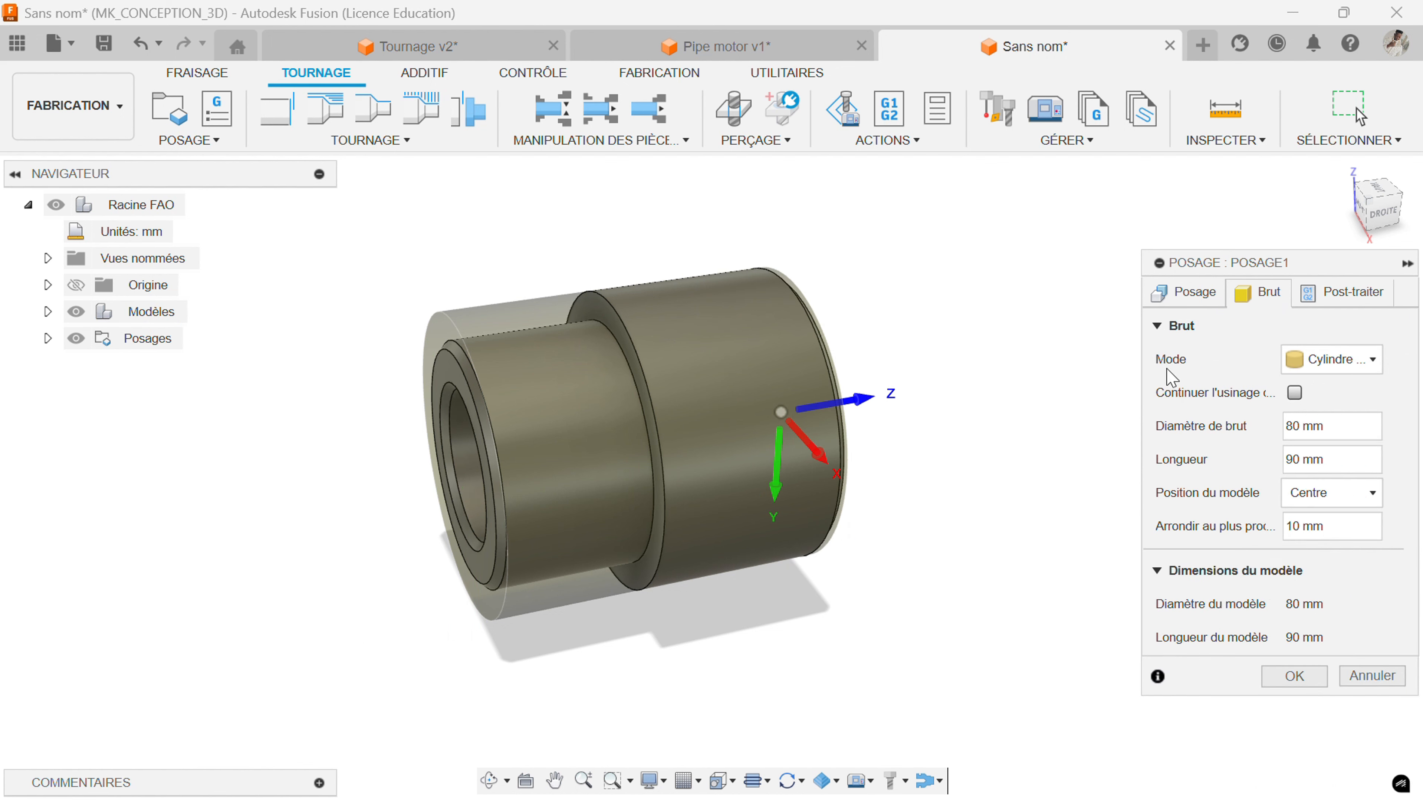
pyautogui.click(1312, 359)
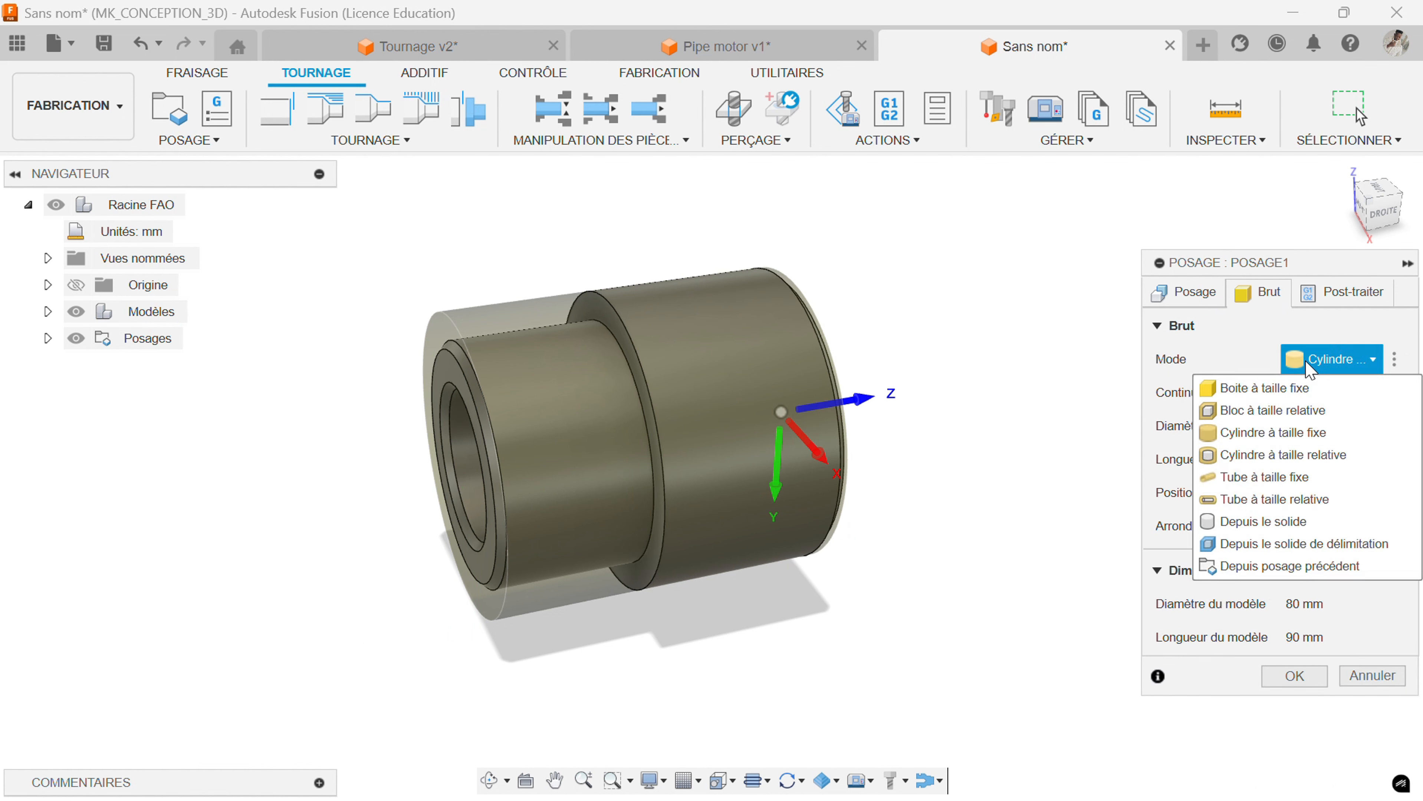
pyautogui.click(1255, 440)
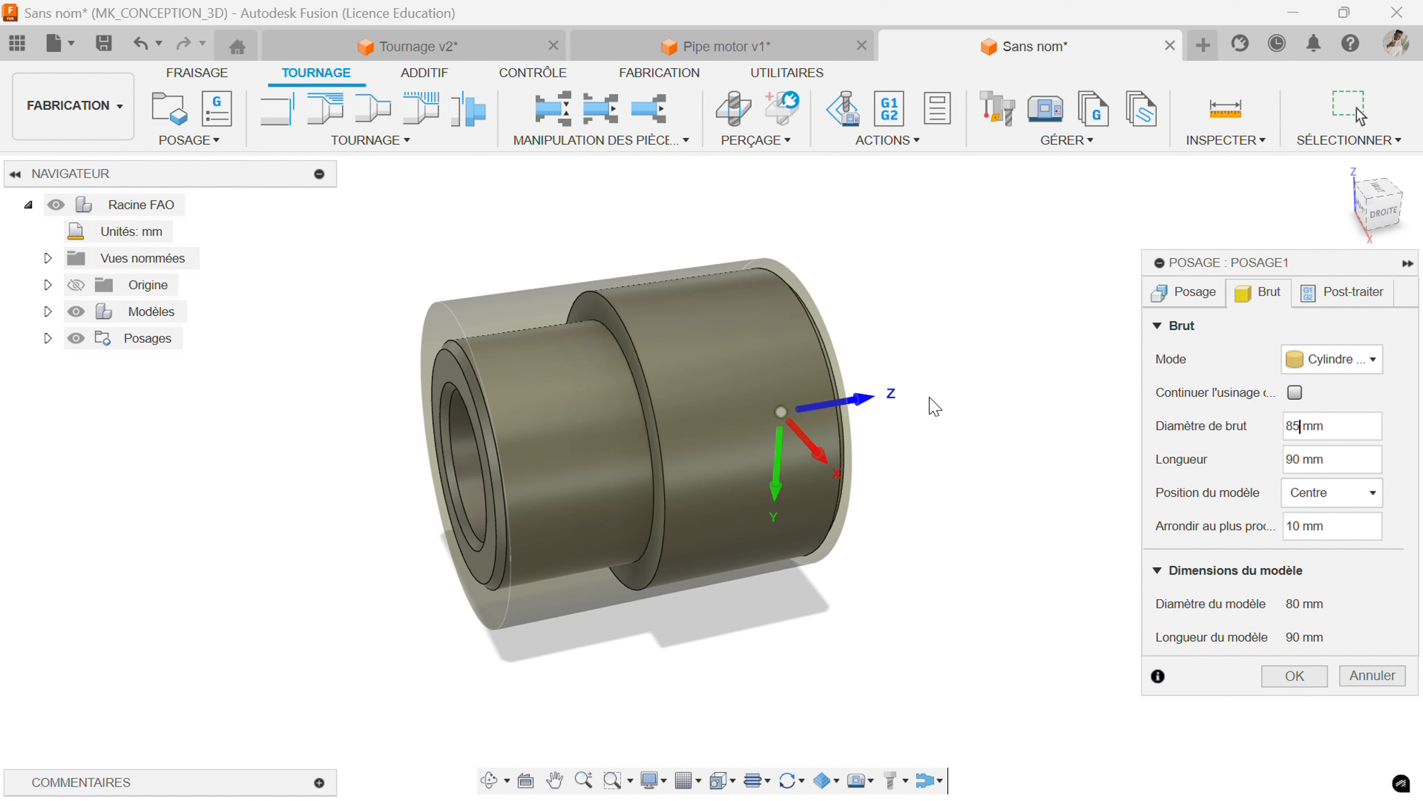
pyautogui.keyDown('shift'); pyautogui.moveTo(918, 407); pyautogui.dragTo(974, 388, button='middle'); pyautogui.keyUp('shift')
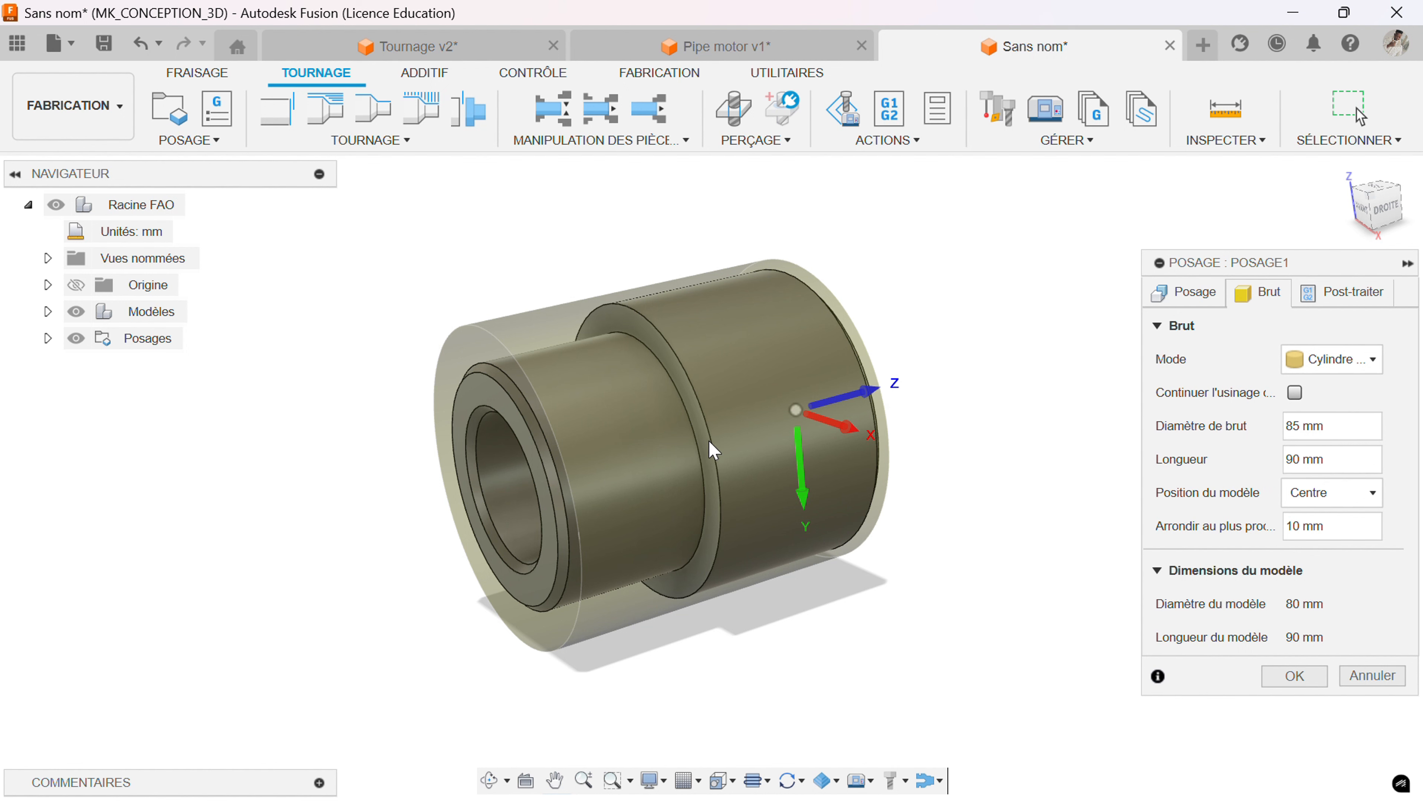
# Set the stock length to 95 mm and keep the model centred within the stock.
pyautogui.click(1302, 458)
pyautogui.press('BackSpace')
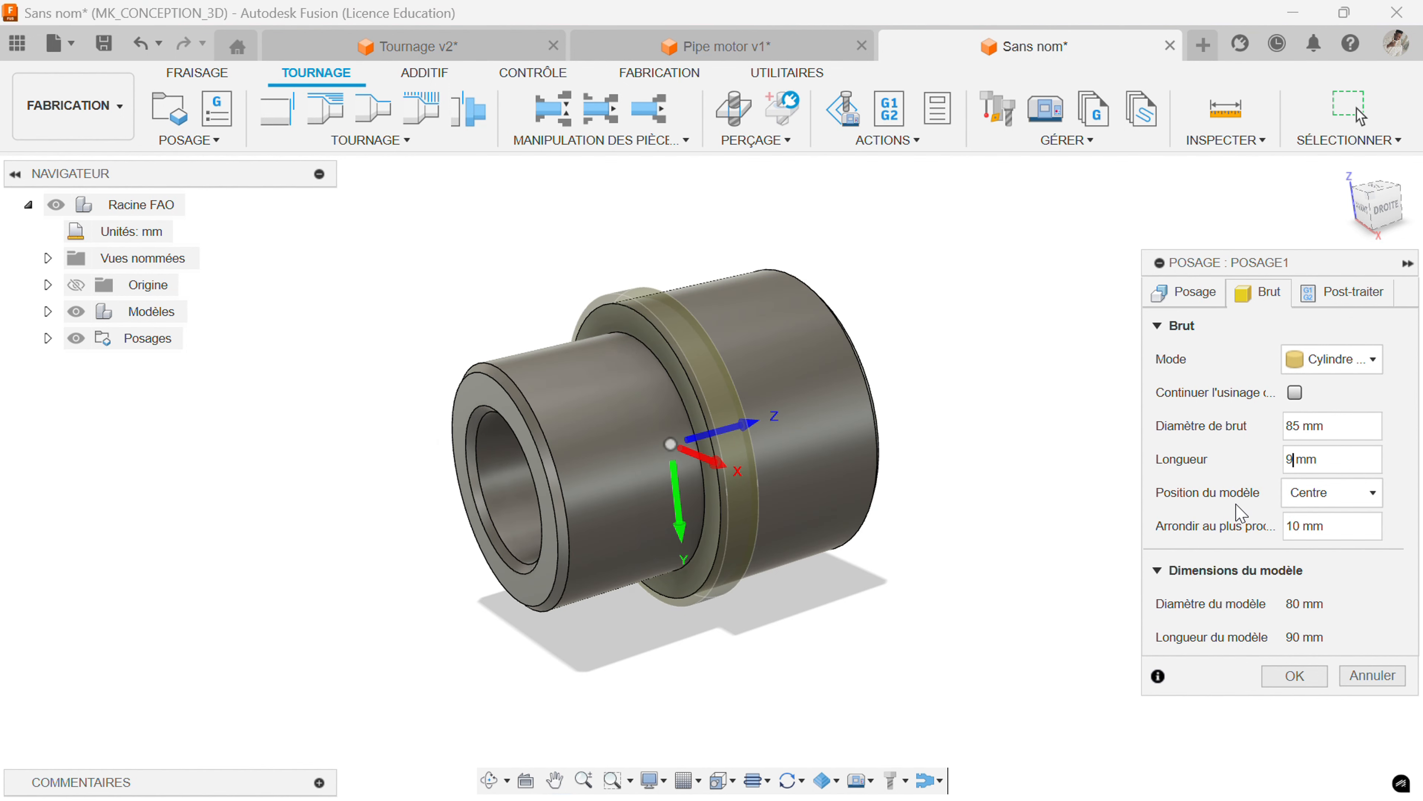
pyautogui.press('BackSpace')
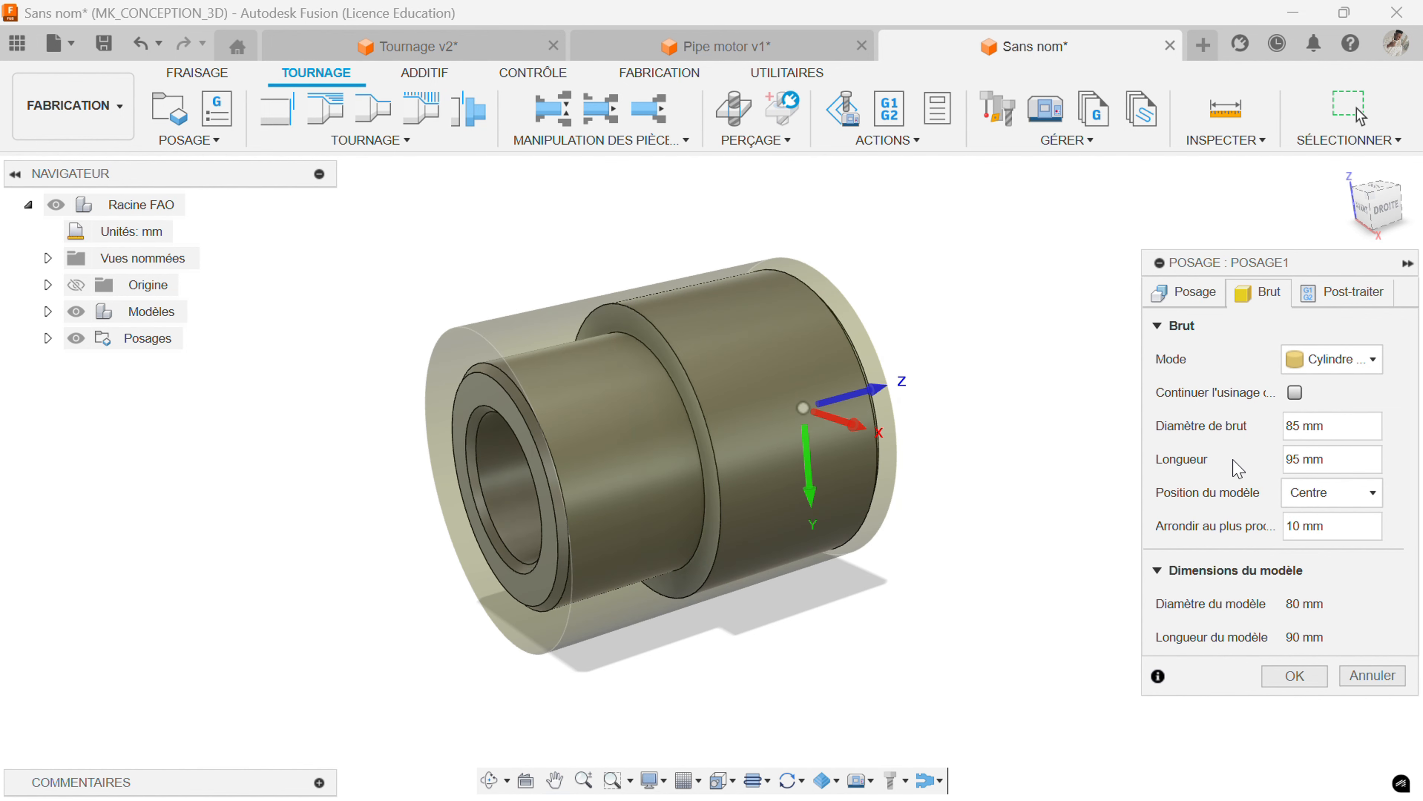
pyautogui.press('Tab')
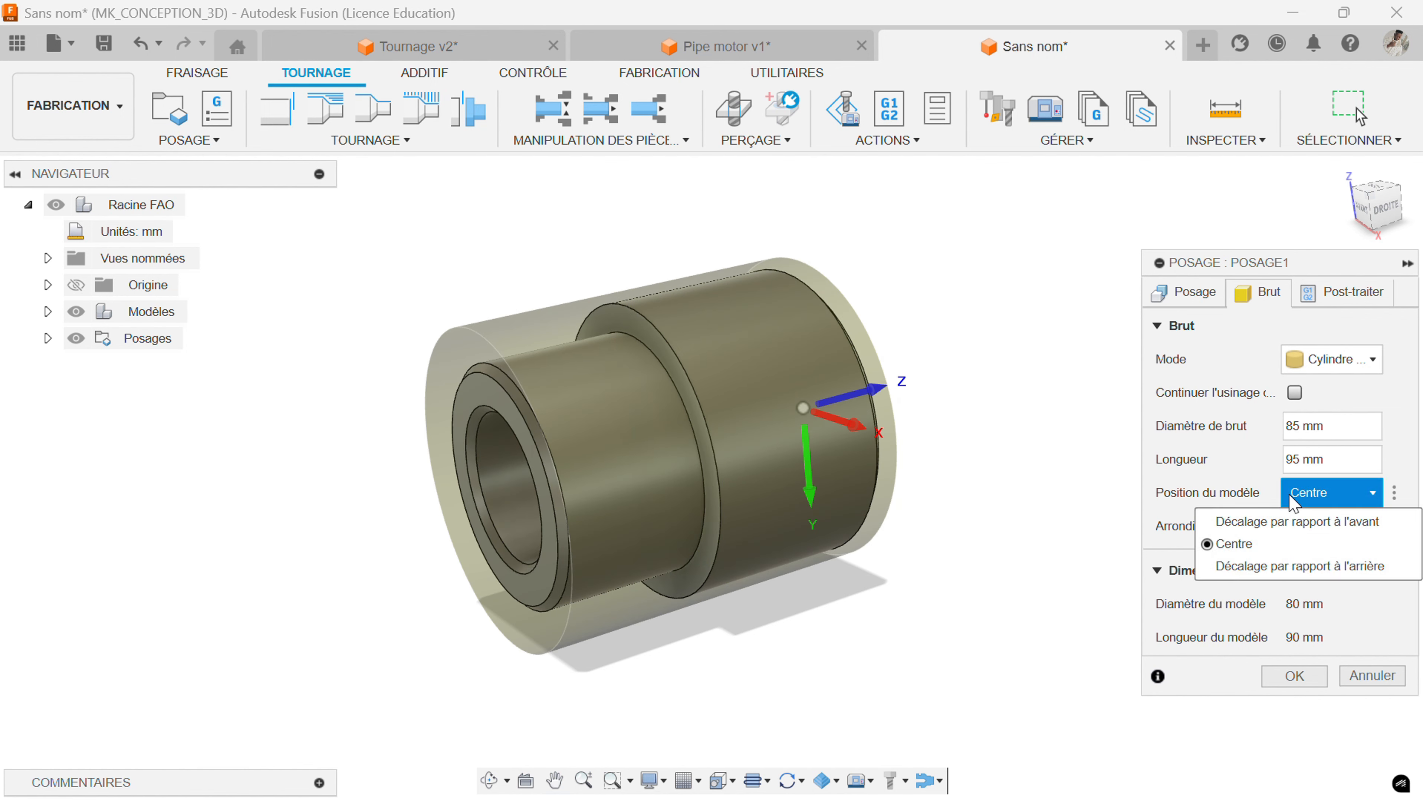
pyautogui.click(1217, 477)
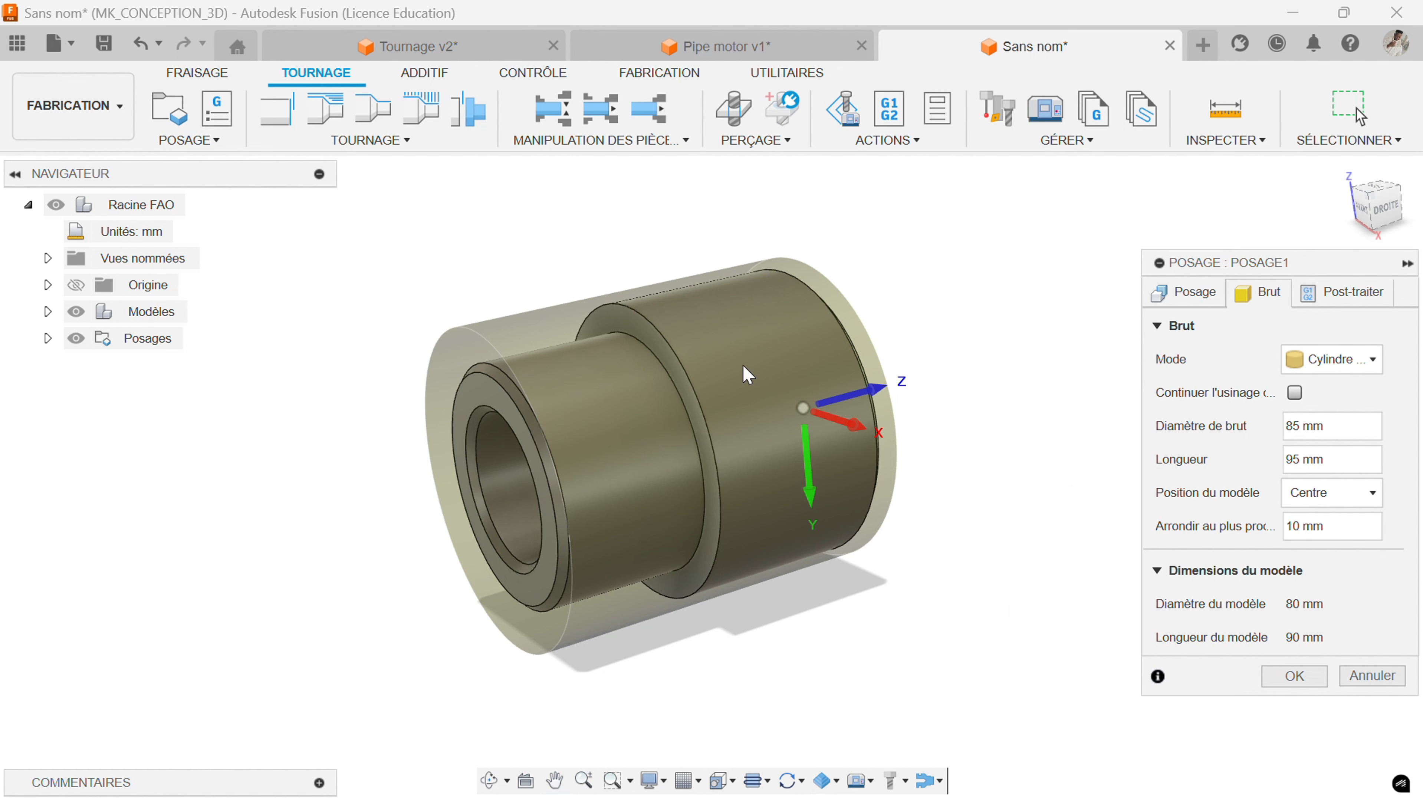
pyautogui.keyDown('shift'); pyautogui.moveTo(629, 432); pyautogui.dragTo(498, 467, button='middle'); pyautogui.keyUp('shift')
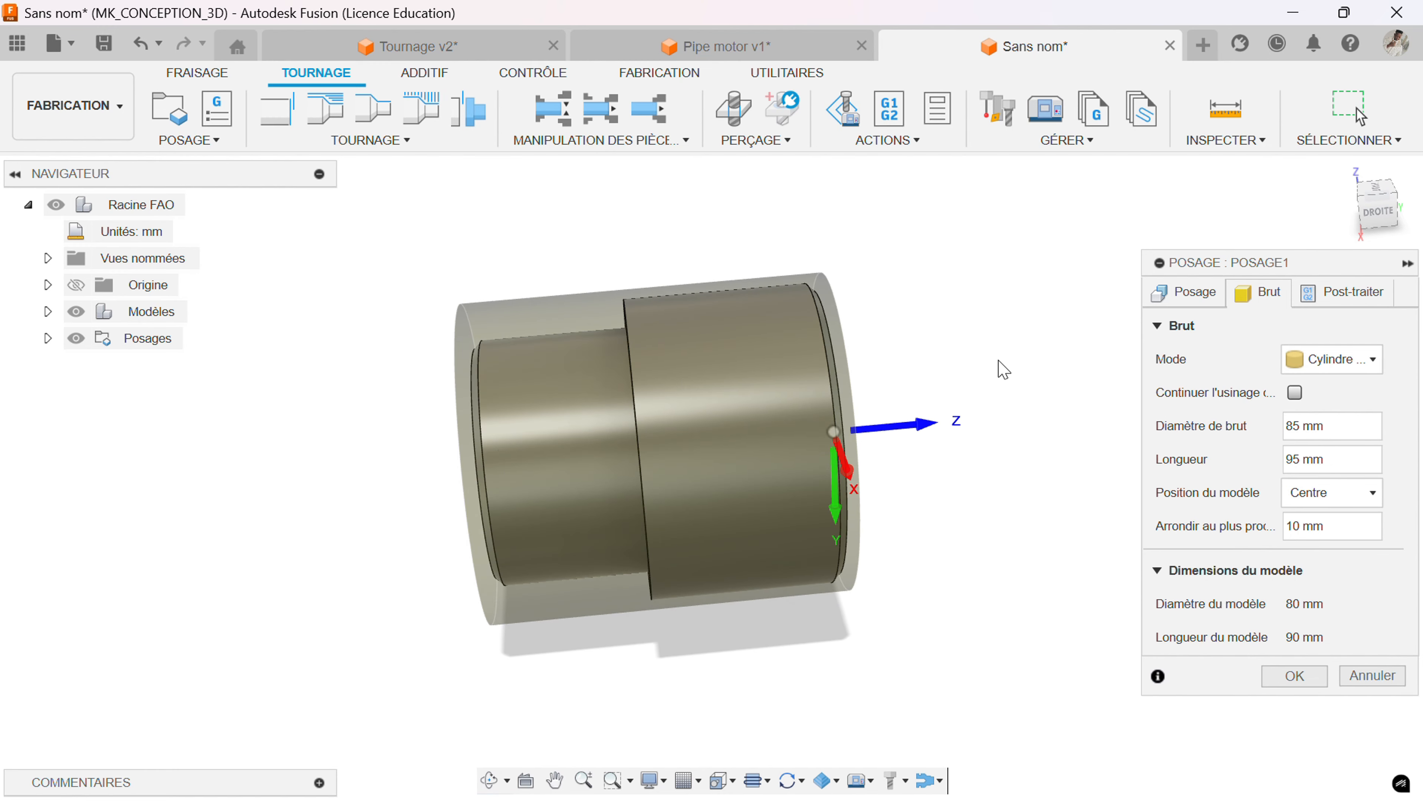
# Check the setup's post-processing settings and confirm the turning setup.
pyautogui.click(1347, 293)
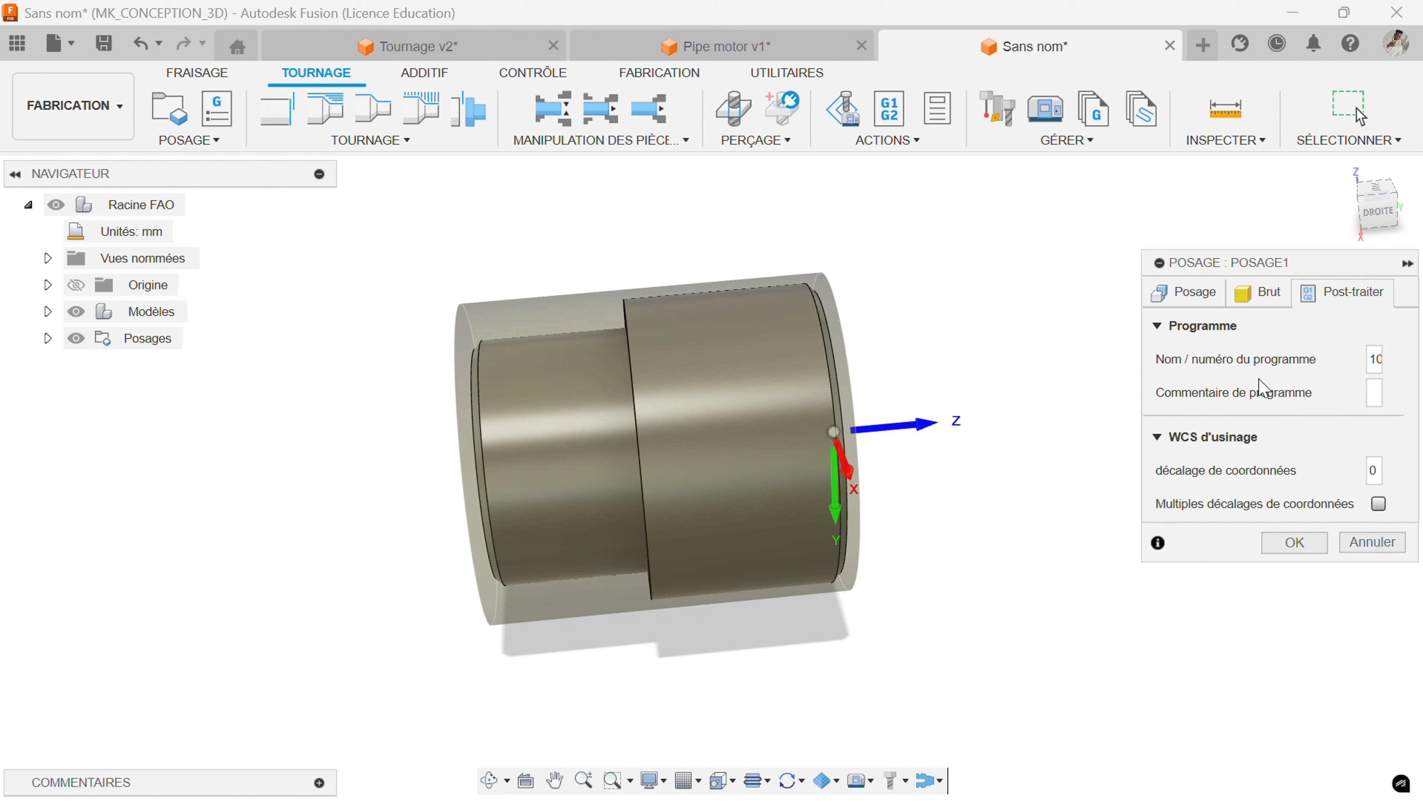
pyautogui.click(1192, 292)
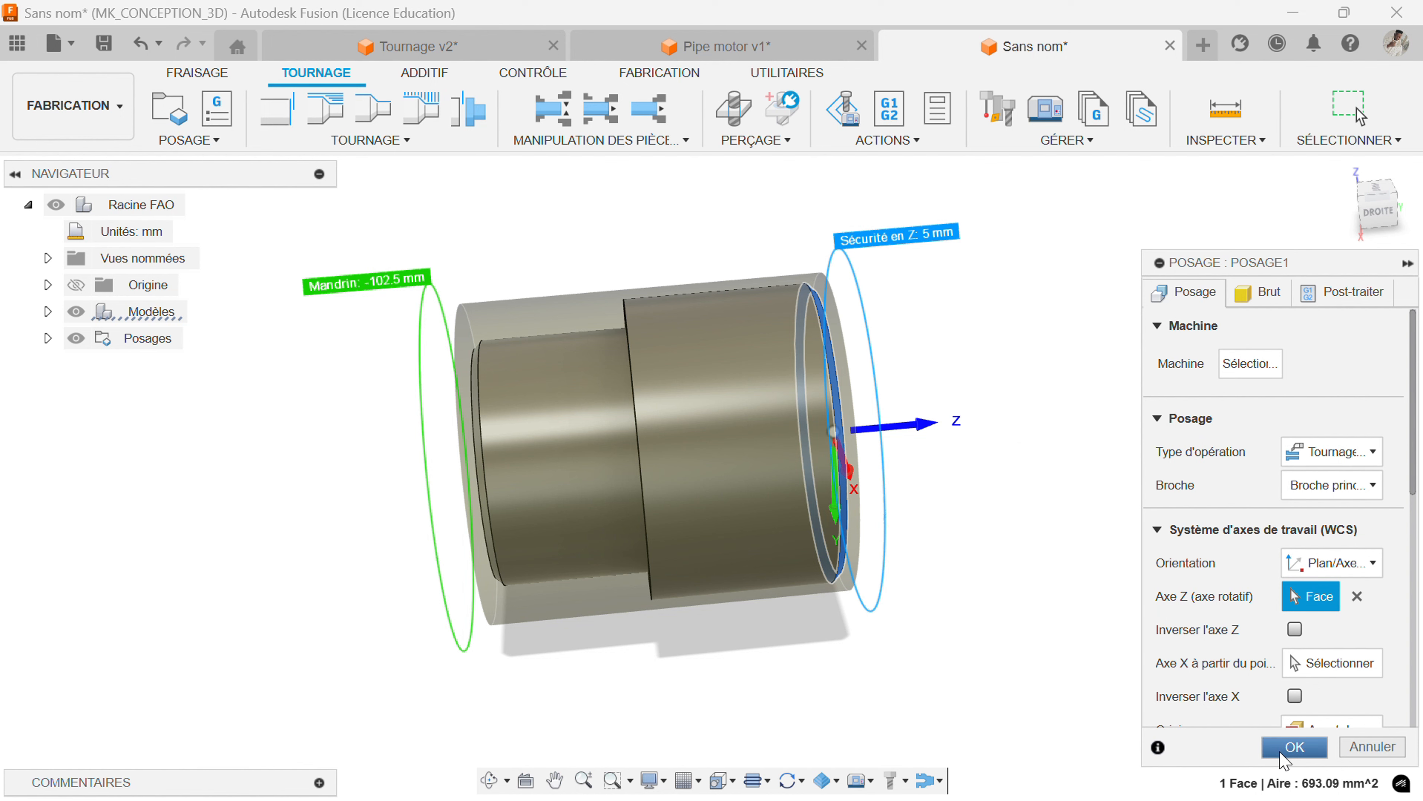
pyautogui.click(1293, 748)
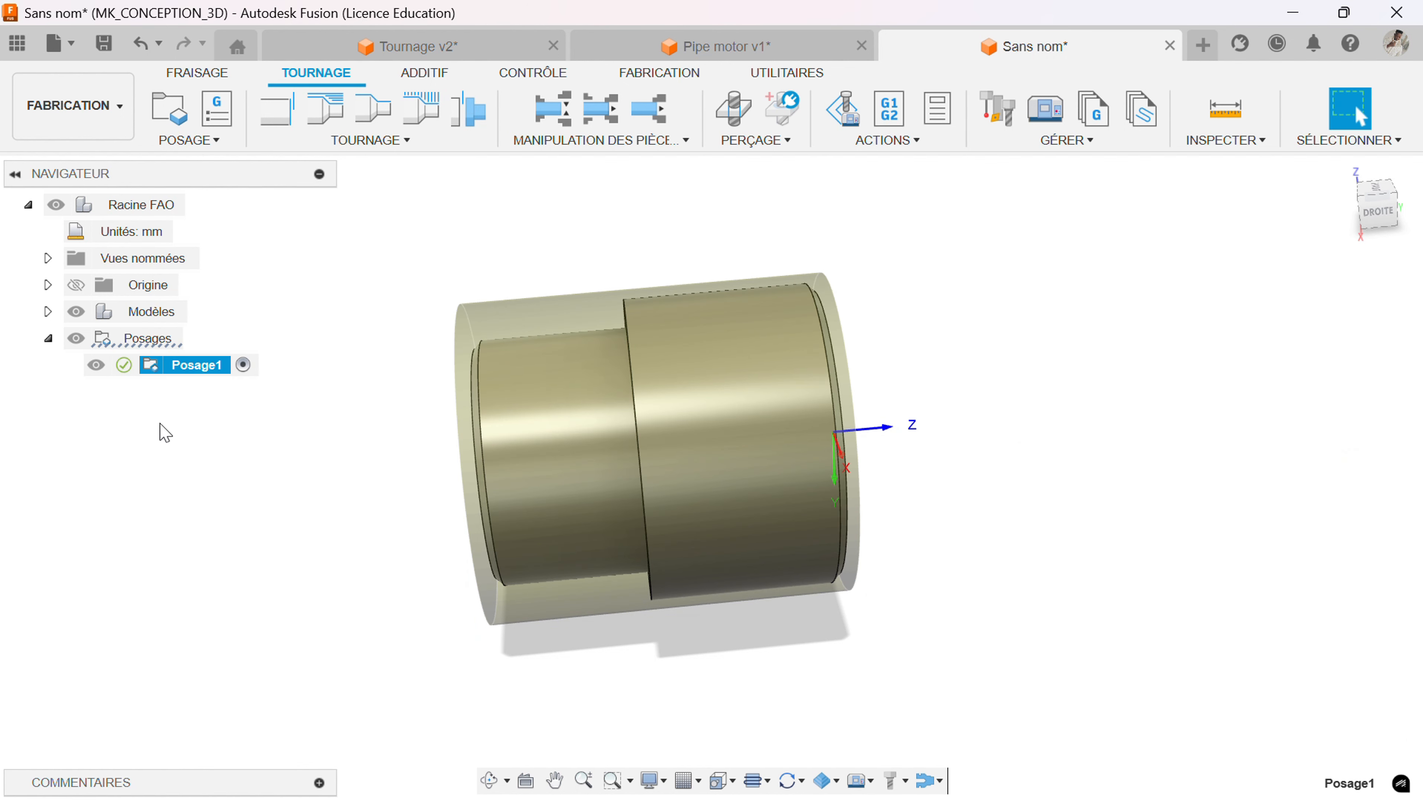
pyautogui.moveTo(124, 370)
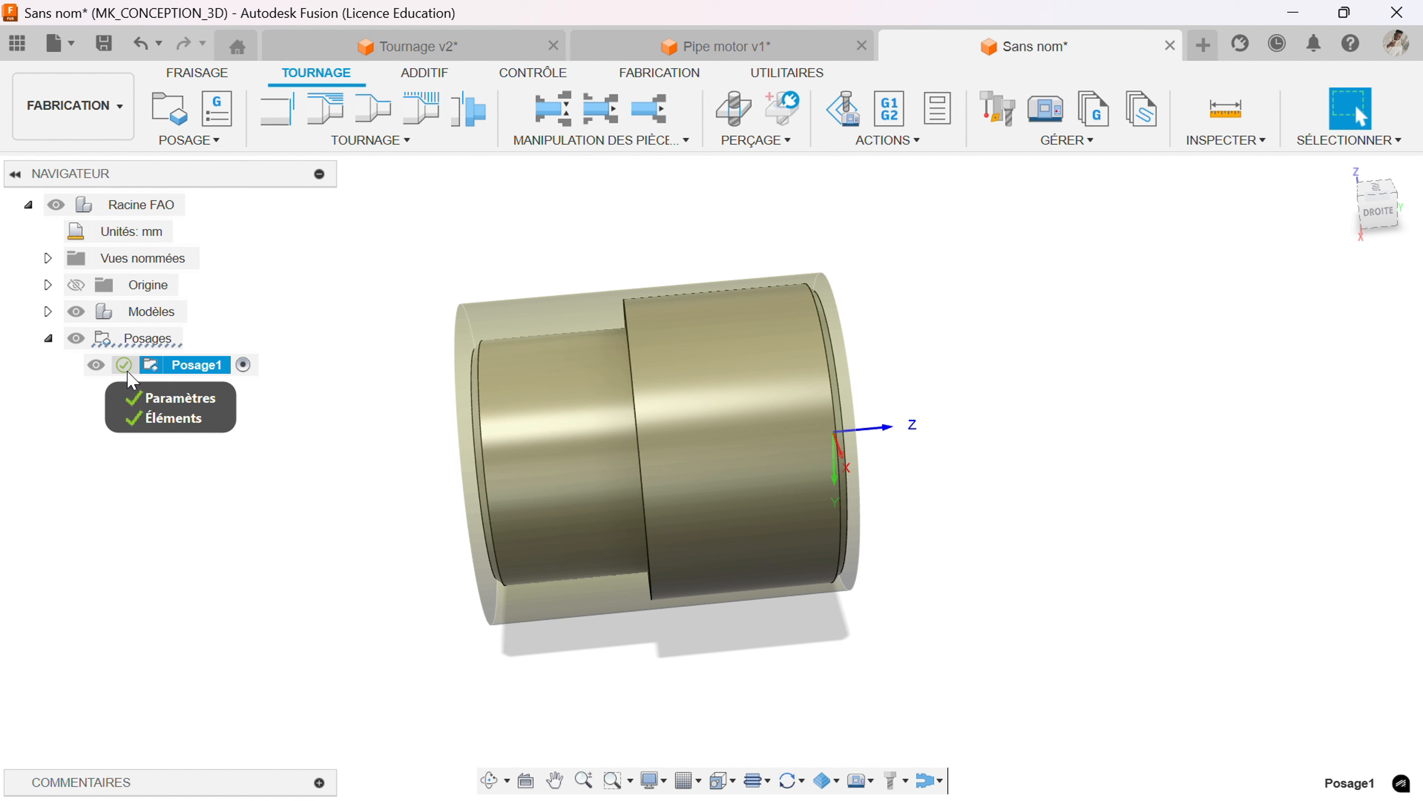
# Start a turning profile roughing operation (Ebauche du profil de tournage) in the setup.
pyautogui.keyDown('shift'); pyautogui.moveTo(371, 455); pyautogui.dragTo(440, 450, button='middle'); pyautogui.keyUp('shift')
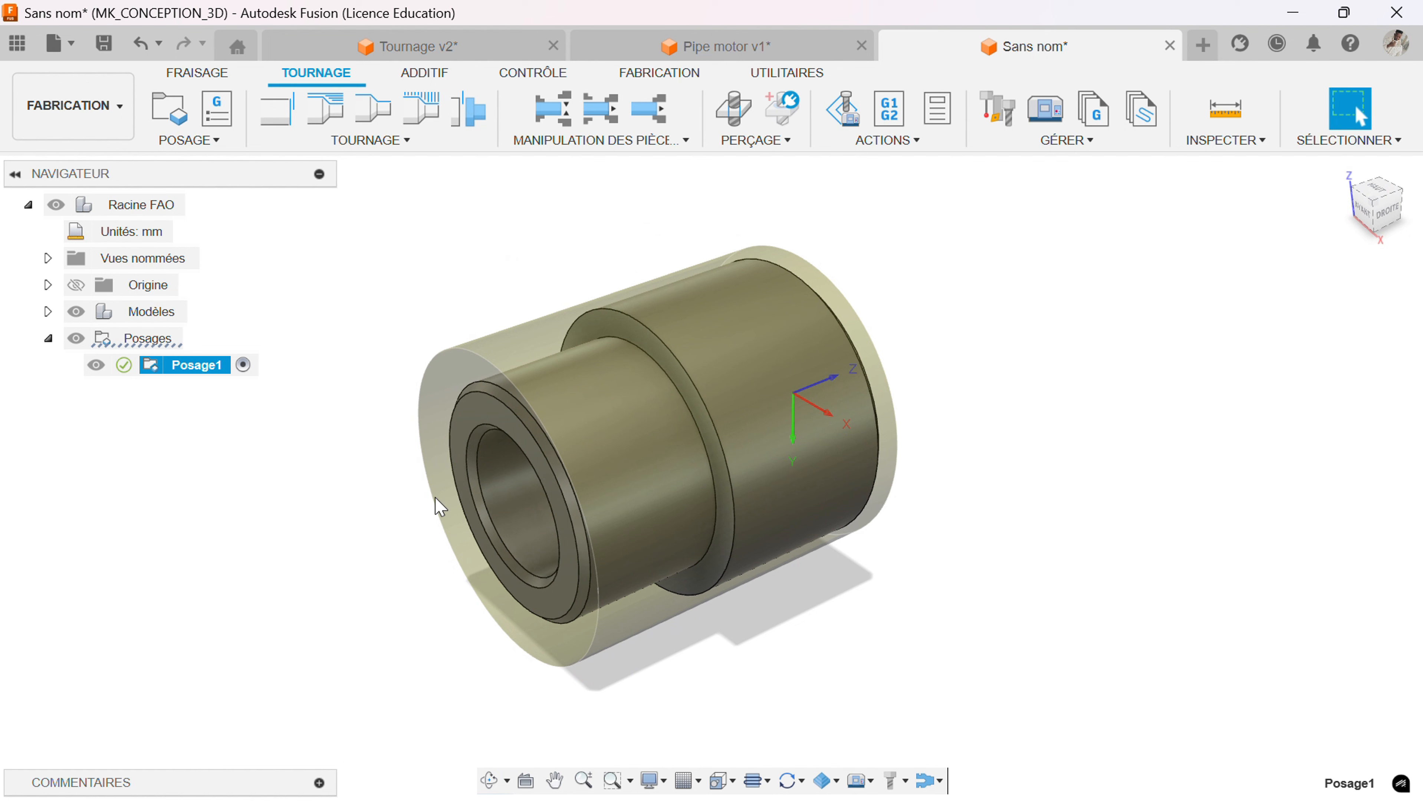
pyautogui.keyDown('shift'); pyautogui.moveTo(440, 508); pyautogui.dragTo(381, 538, button='middle'); pyautogui.keyUp('shift')
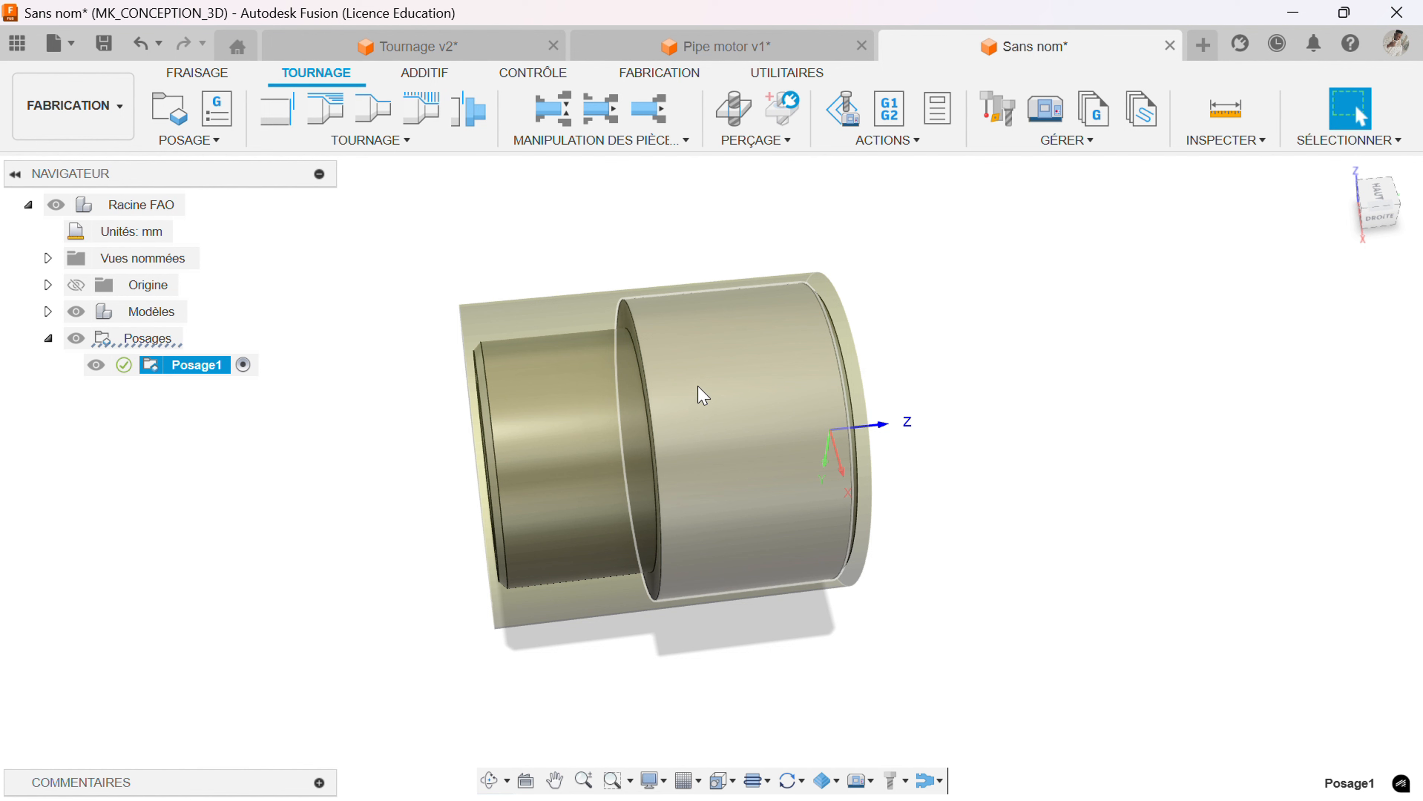
pyautogui.click(385, 141)
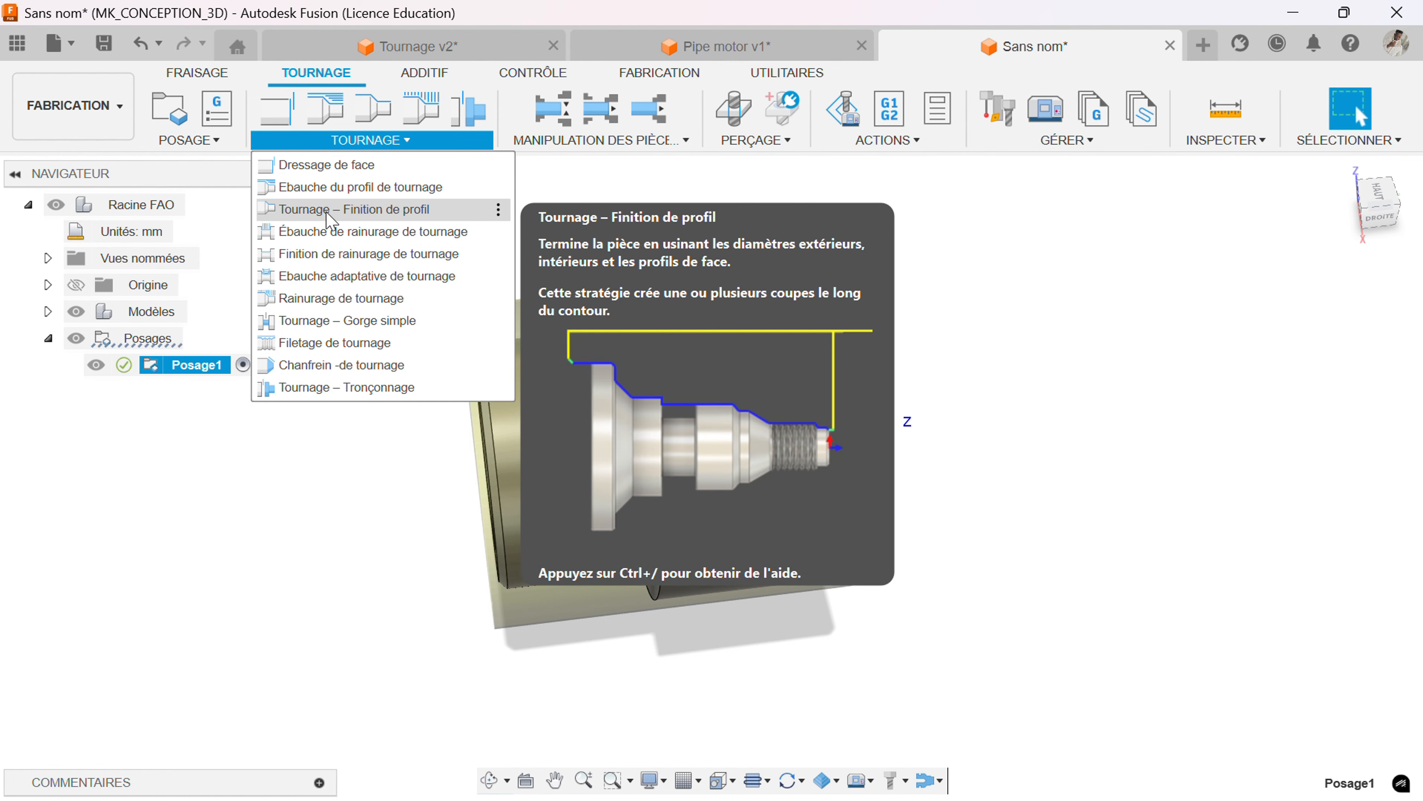
pyautogui.click(385, 194)
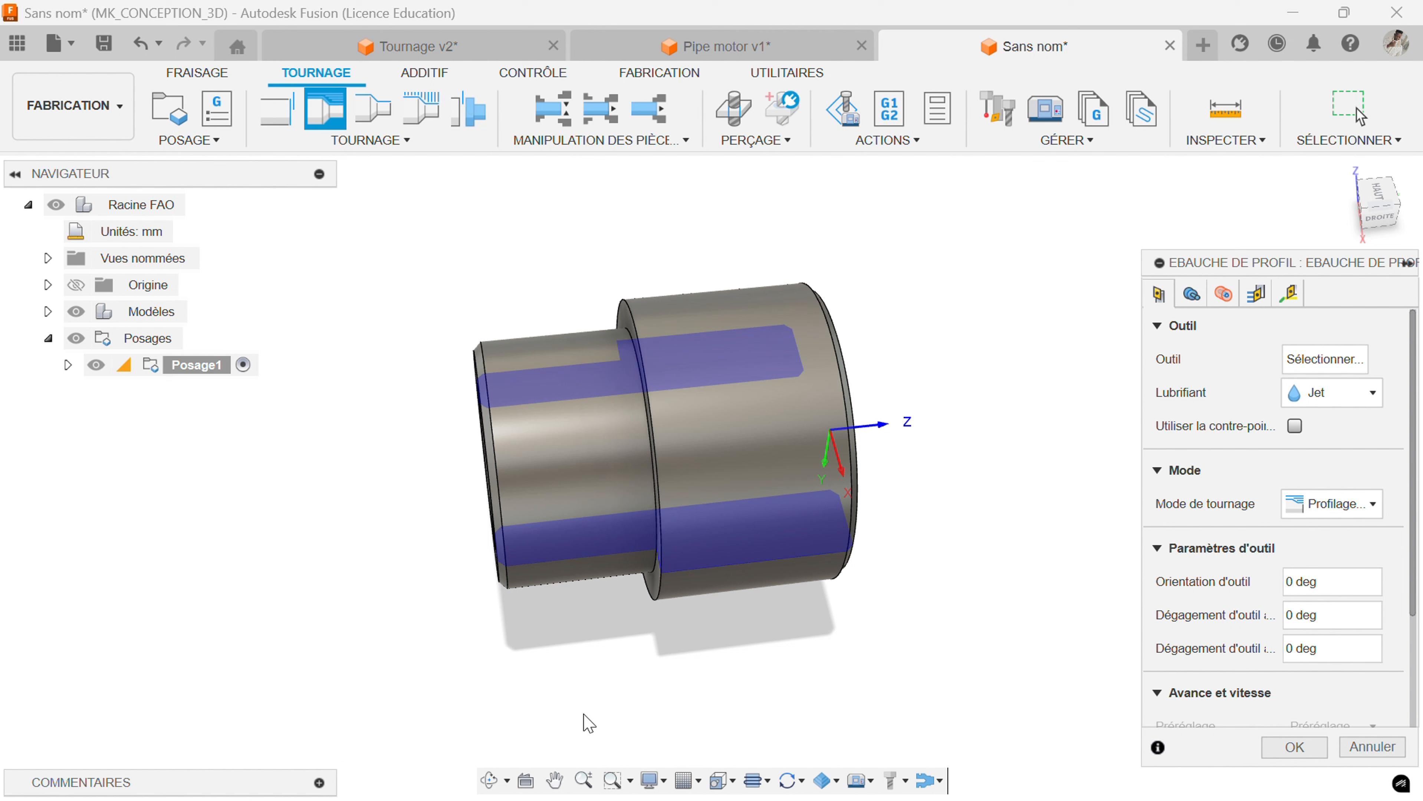
pyautogui.keyDown('shift'); pyautogui.moveTo(582, 720); pyautogui.dragTo(686, 622, button='middle'); pyautogui.keyUp('shift')
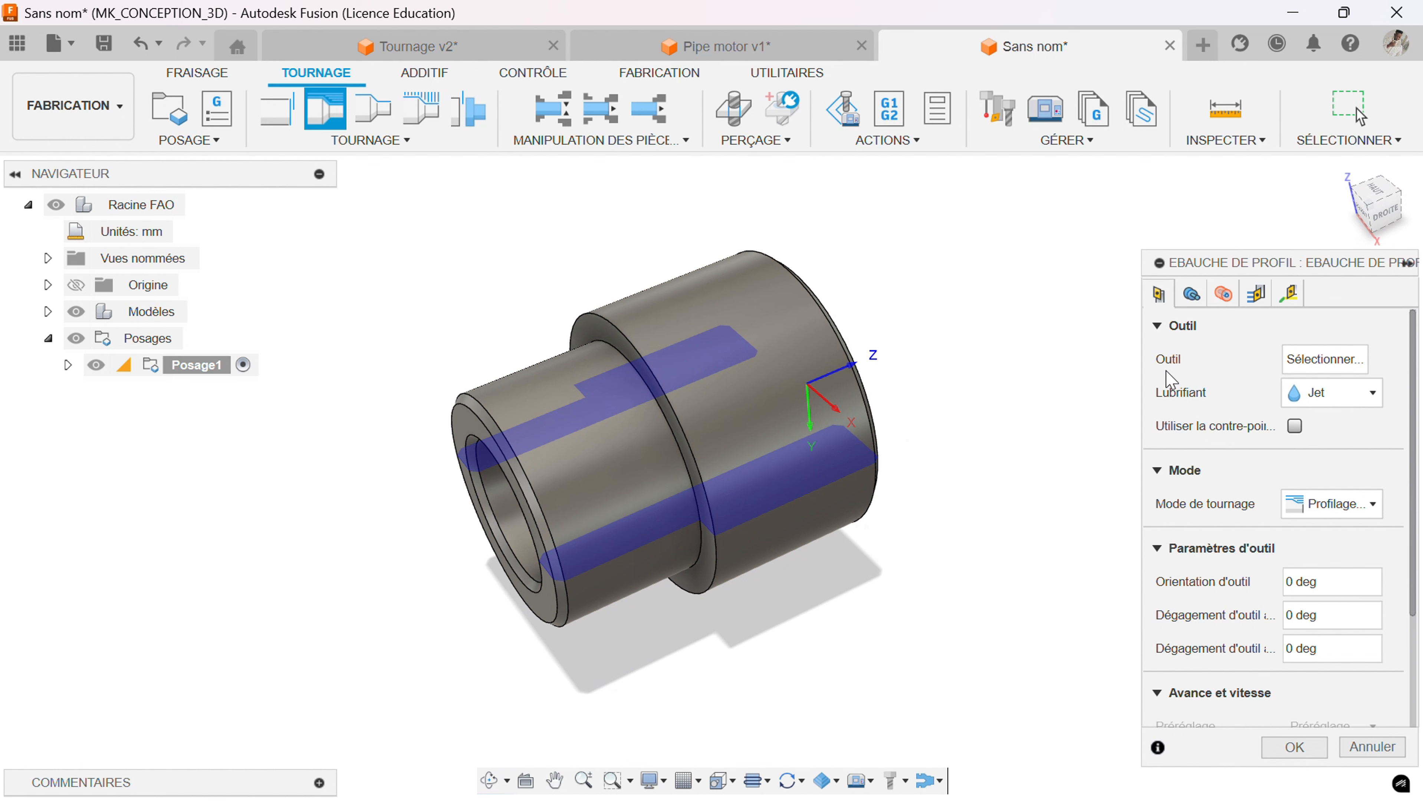
# Open the tool selection for the roughing operation and show the Fusion library Outils de tournage (Métrique).
pyautogui.click(1319, 363)
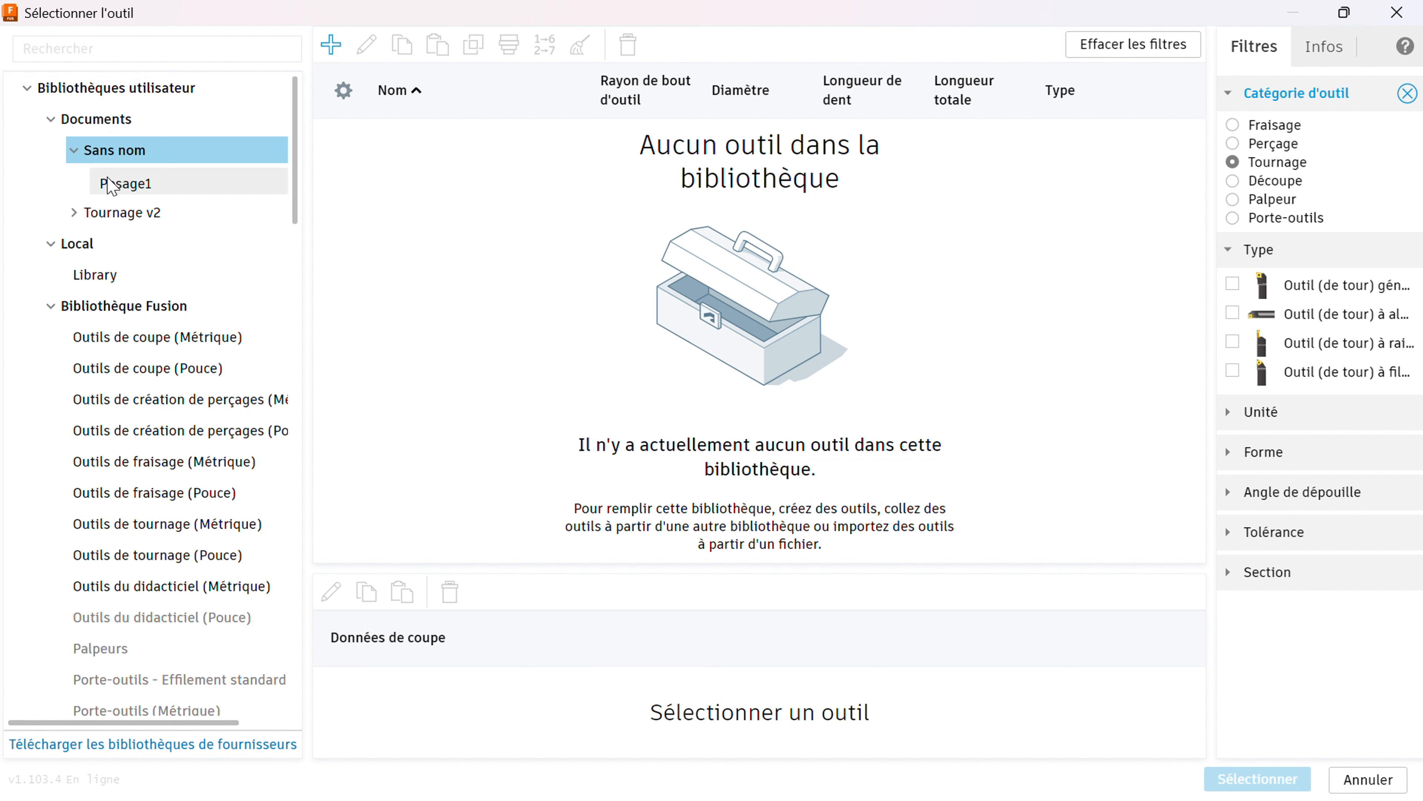
pyautogui.scroll(-1, 109, 185)
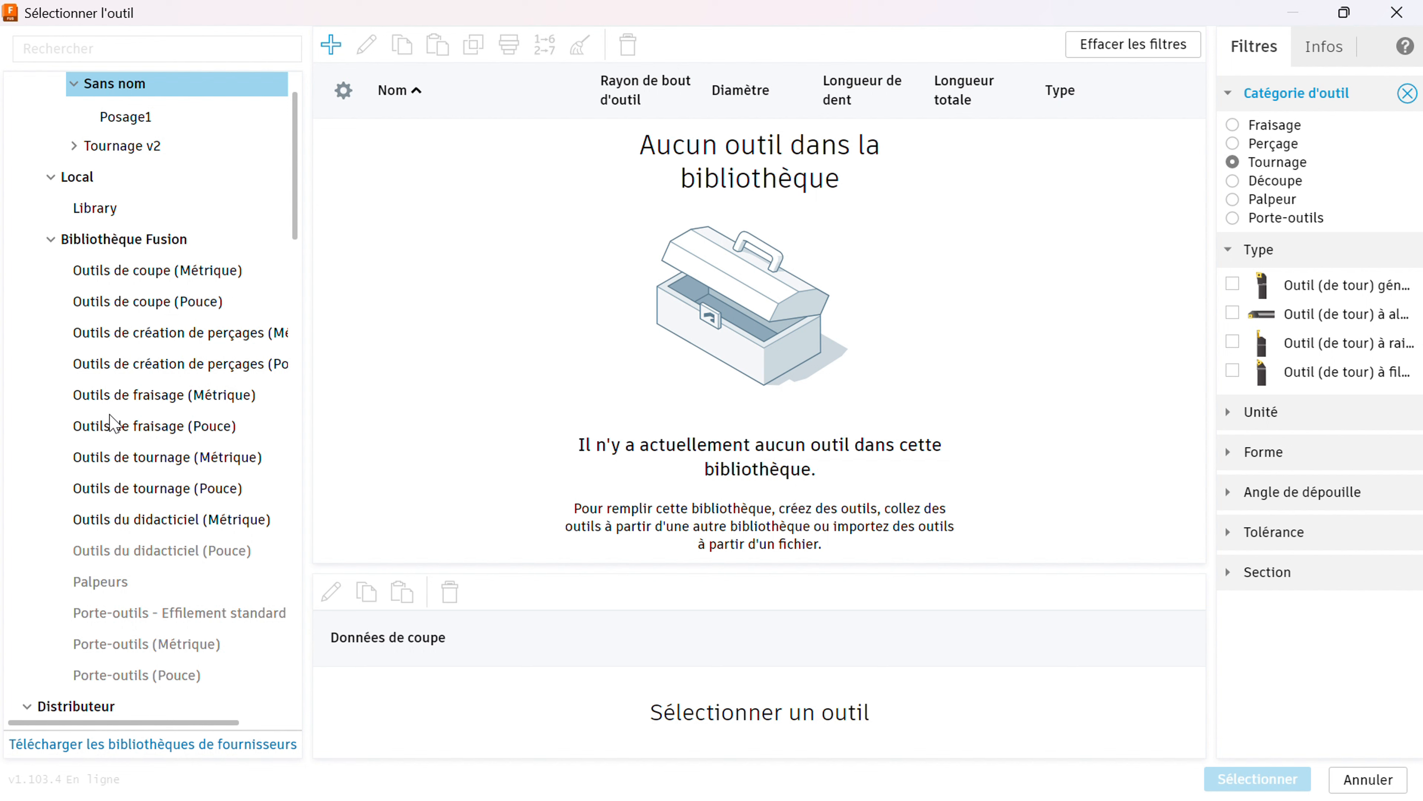
pyautogui.scroll(-1, 118, 488)
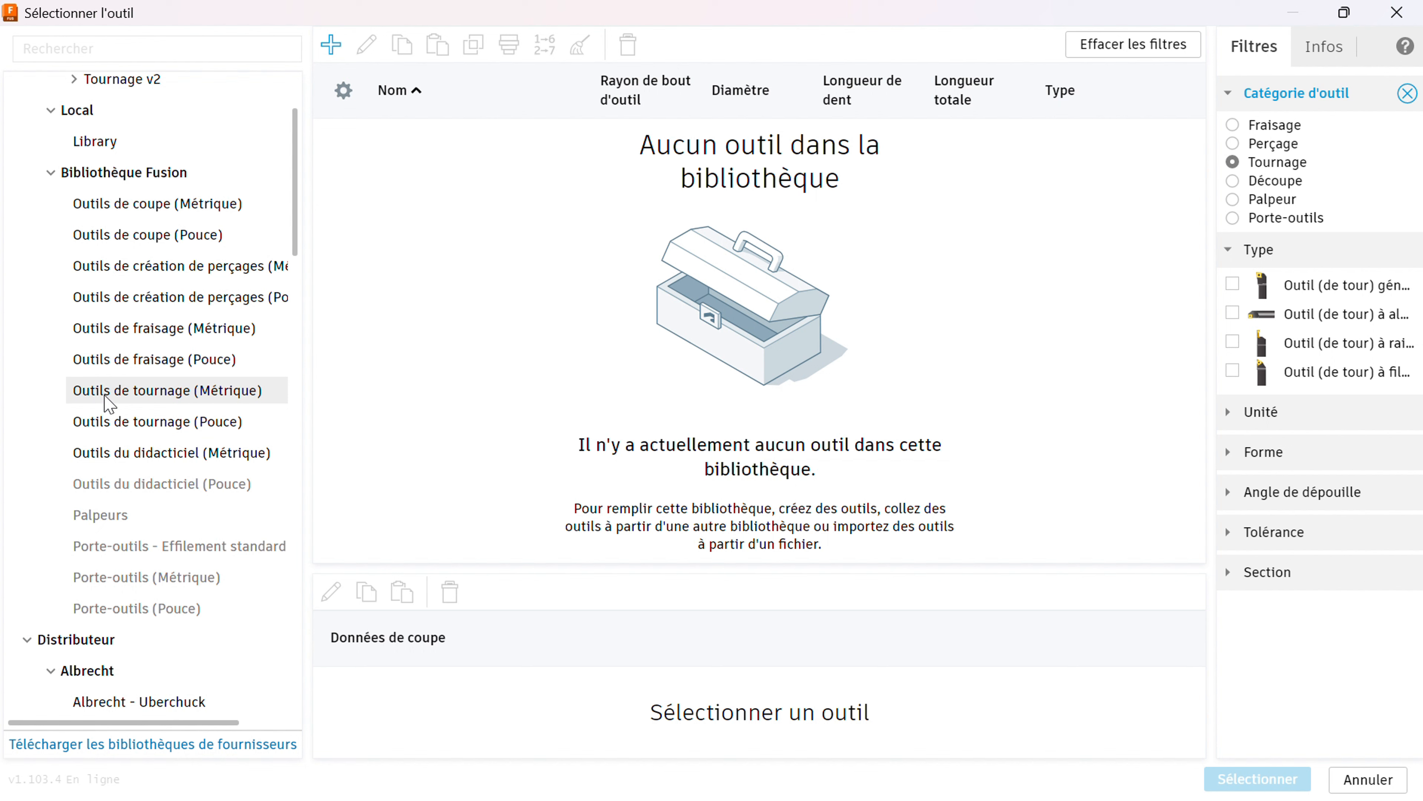
pyautogui.click(195, 398)
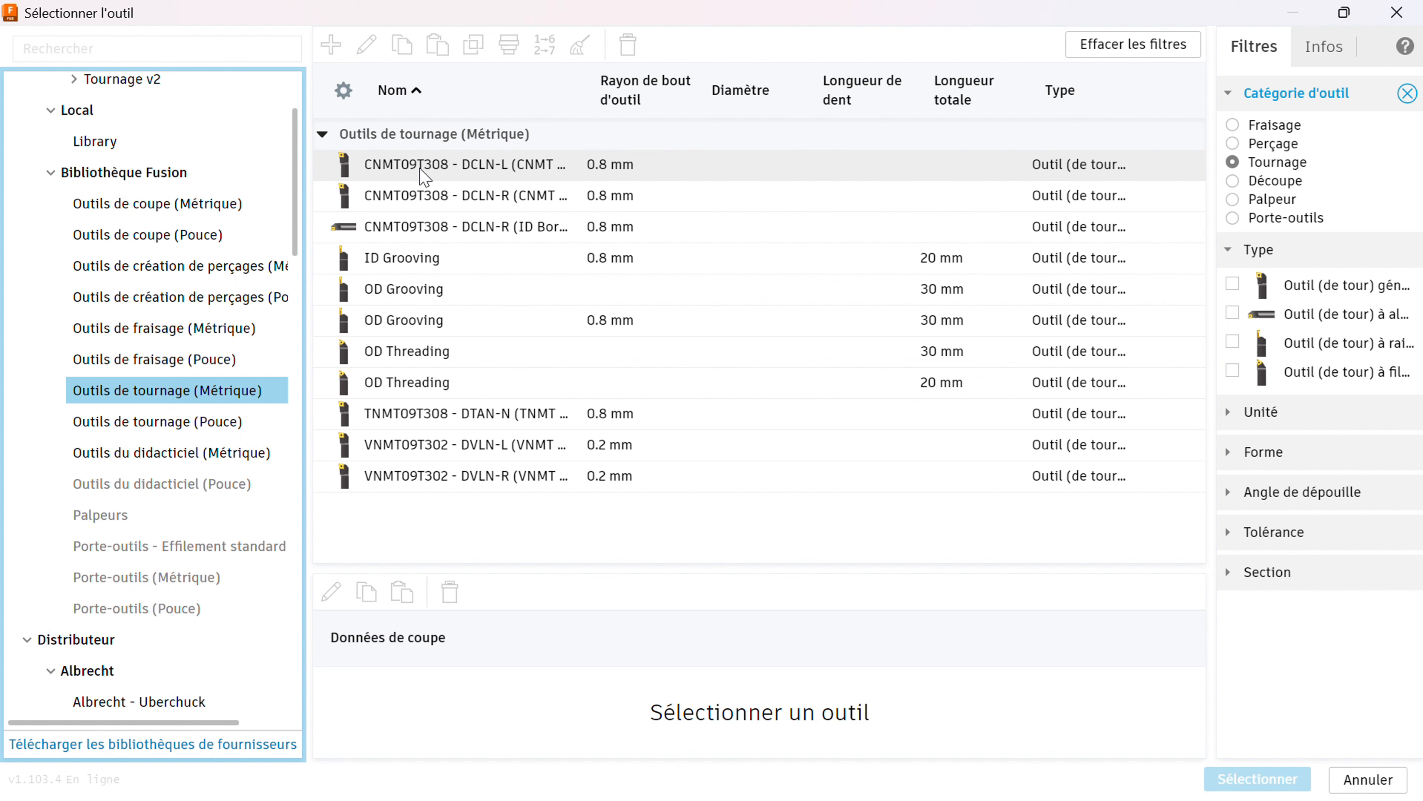
# Examine the geometry, shank and cutting data of the left-hand tool CNMT09T308 - DCLN-L.
pyautogui.click(414, 179)
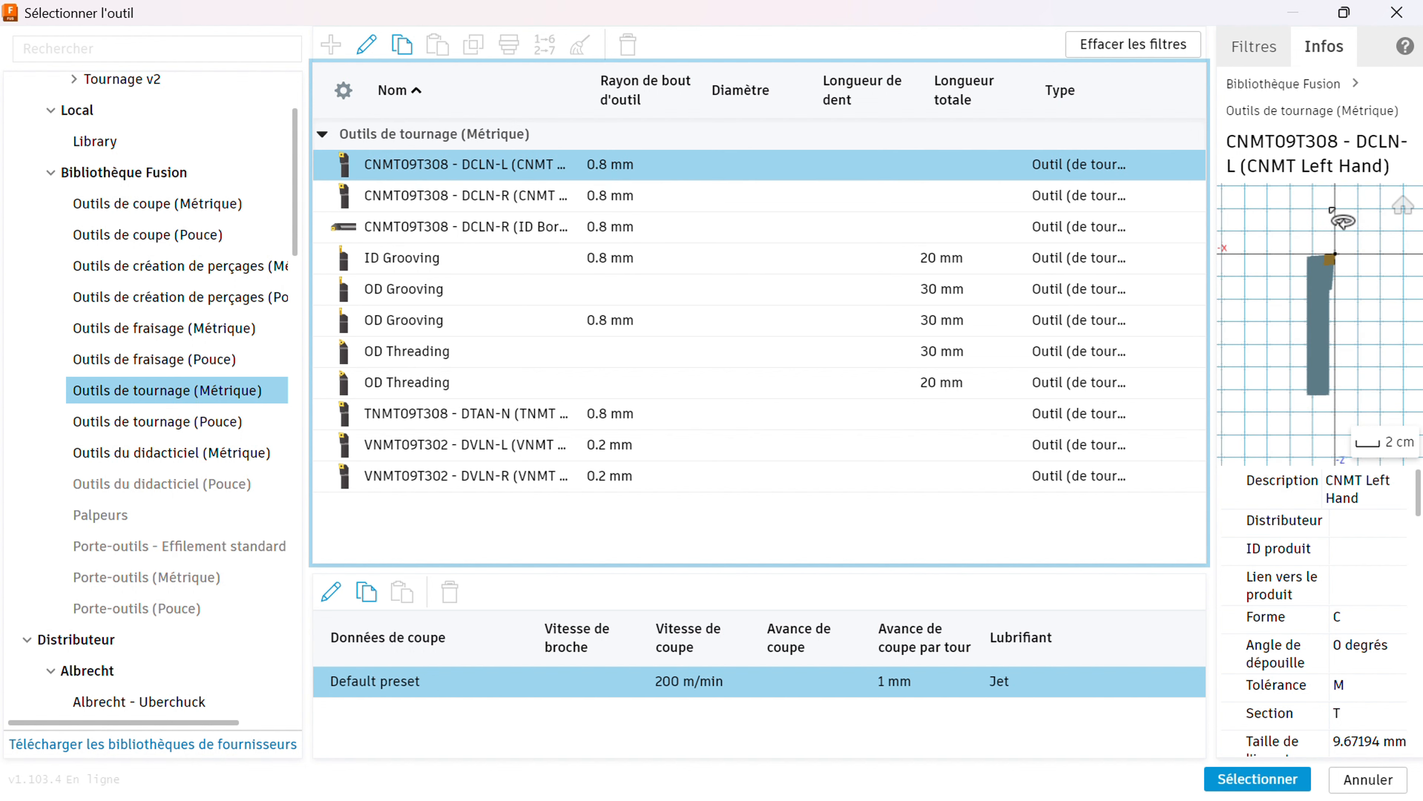
pyautogui.scroll(-10, 1285, 562)
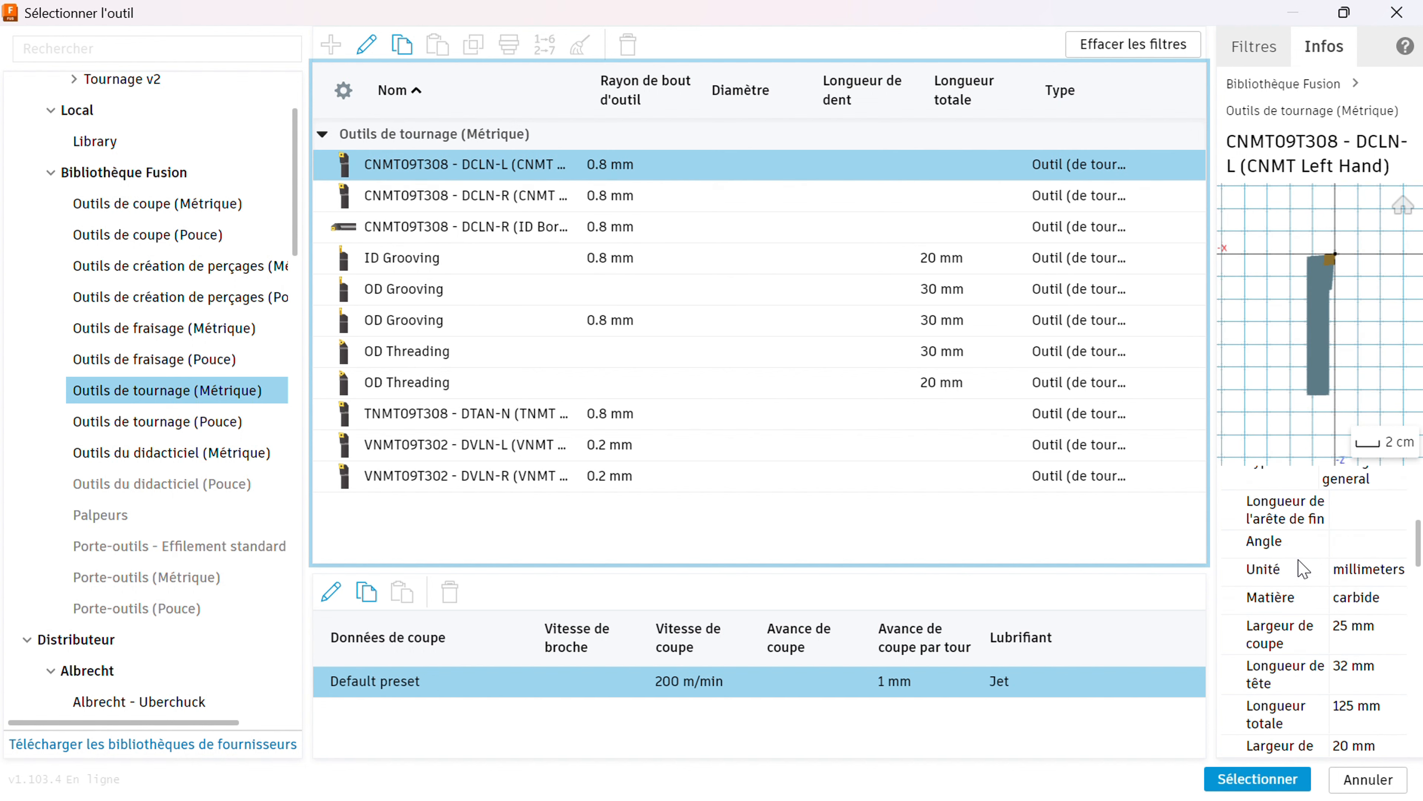
pyautogui.scroll(-12, 1300, 570)
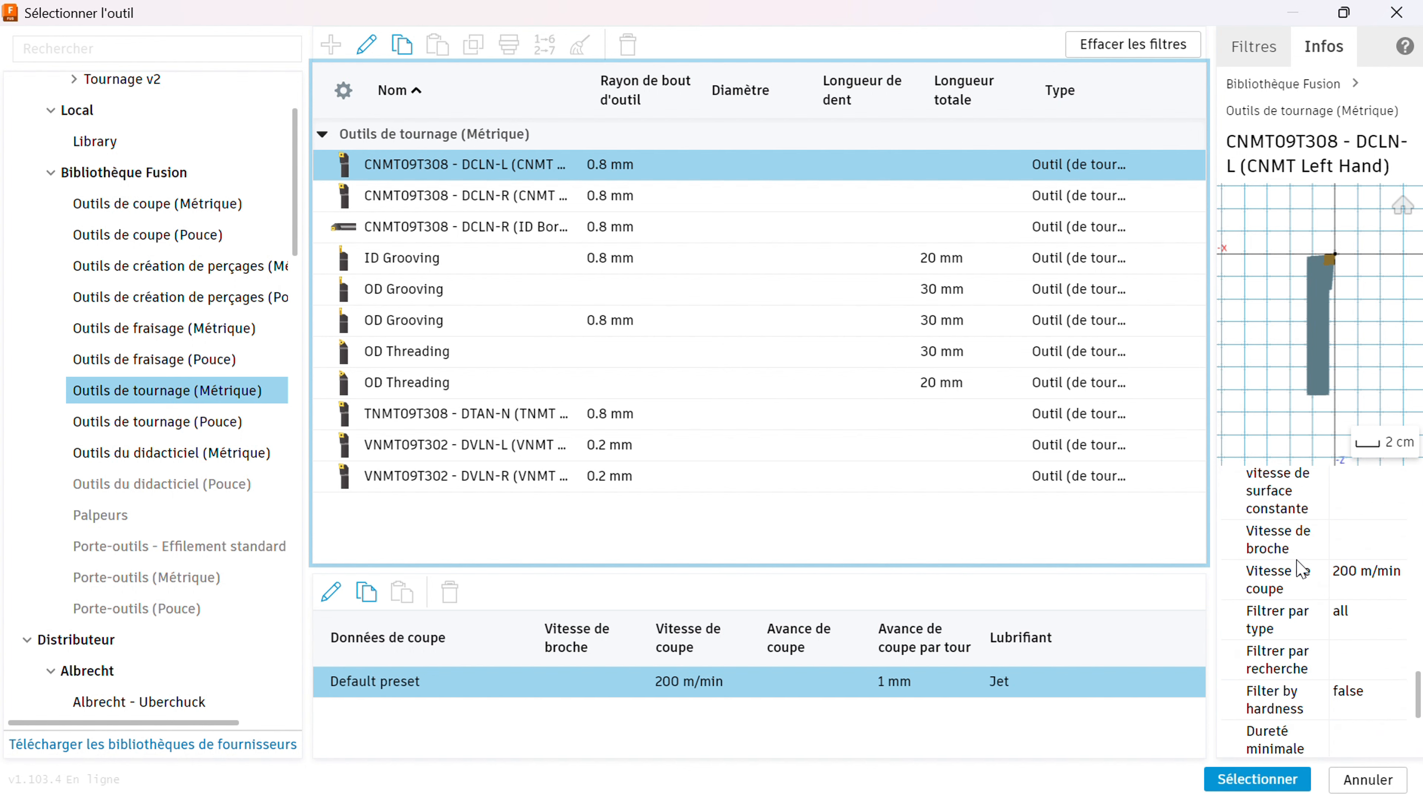
pyautogui.scroll(15, 1301, 569)
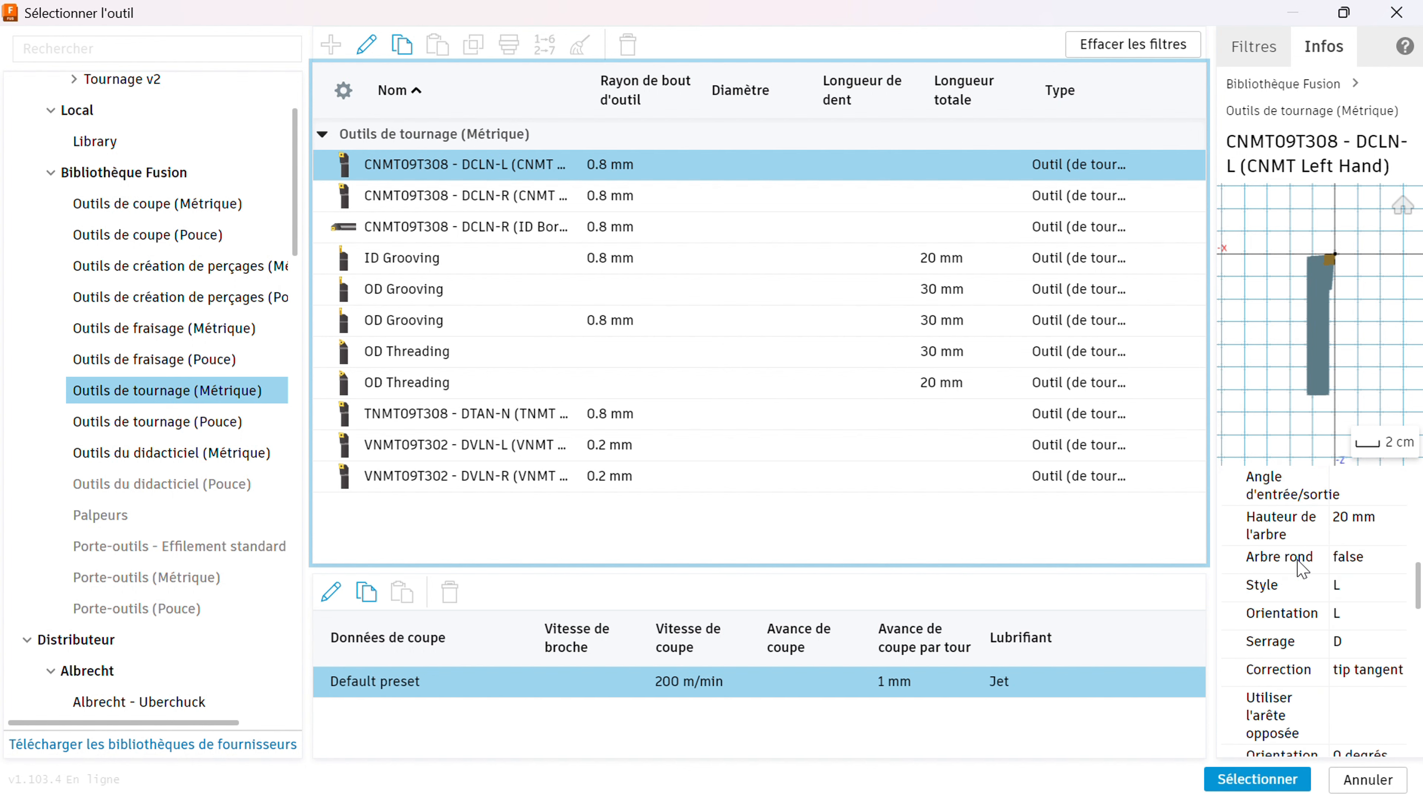
pyautogui.scroll(5, 1301, 568)
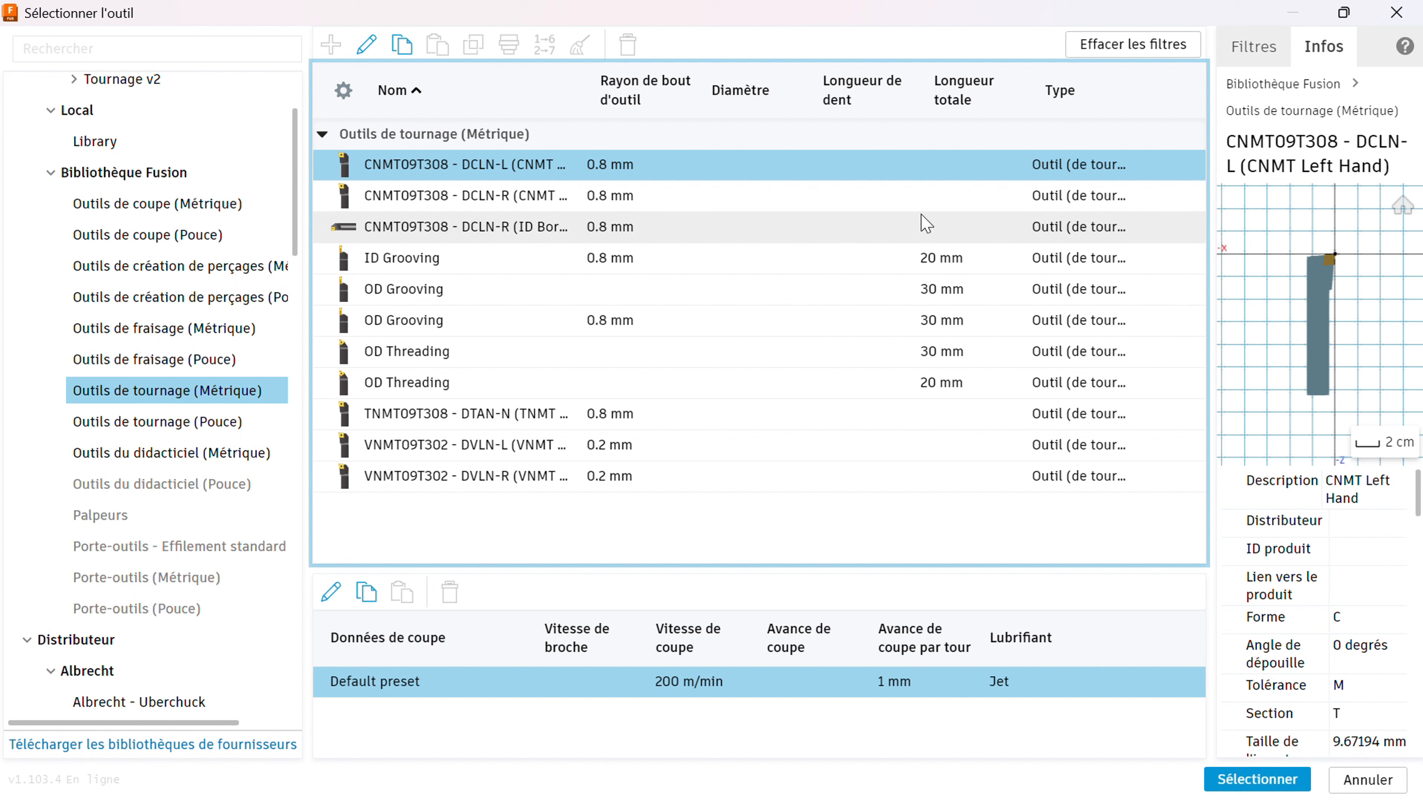
# Assign the right-hand turning tool CNMT09T308 - DCLN-R to the roughing operation and view it beside the part.
pyautogui.click(520, 207)
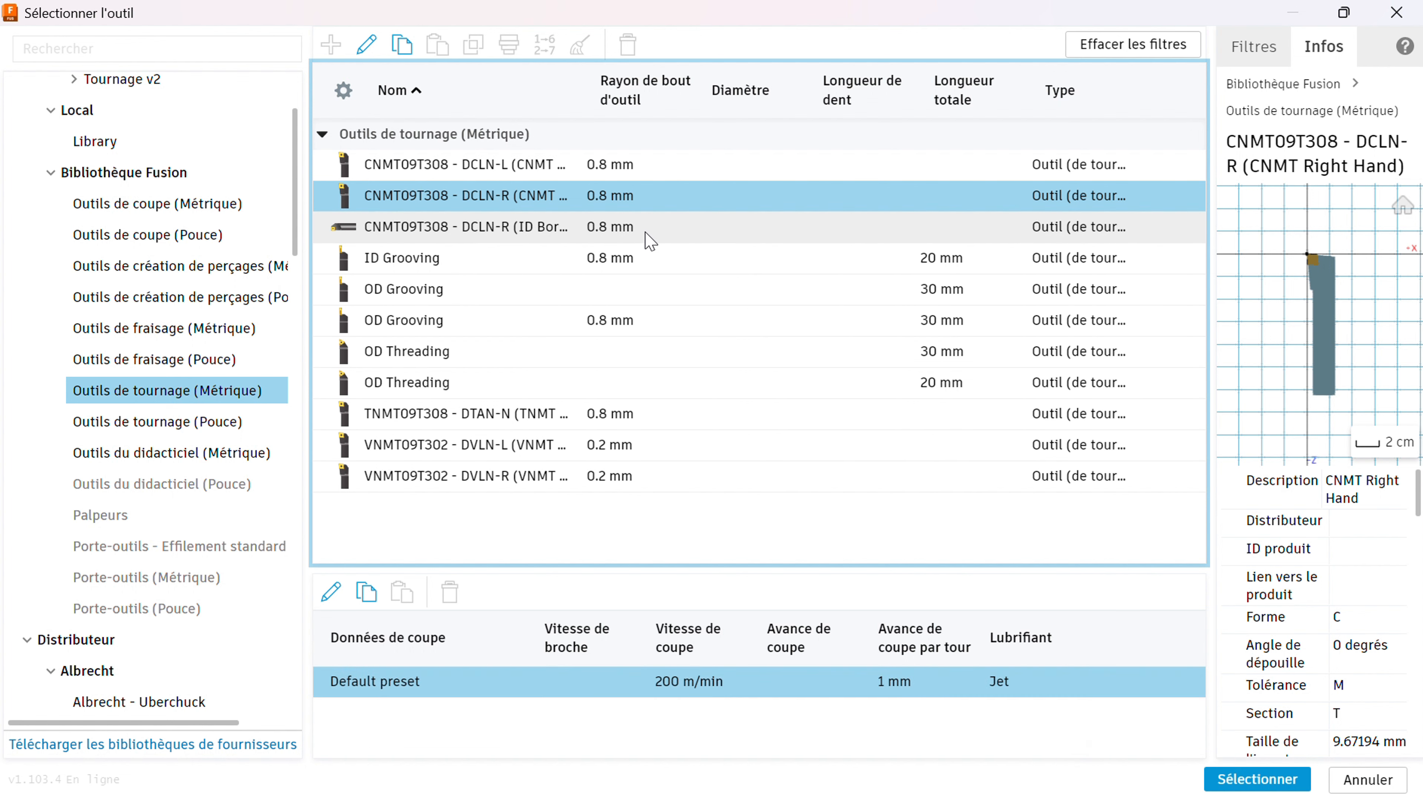
pyautogui.click(1238, 783)
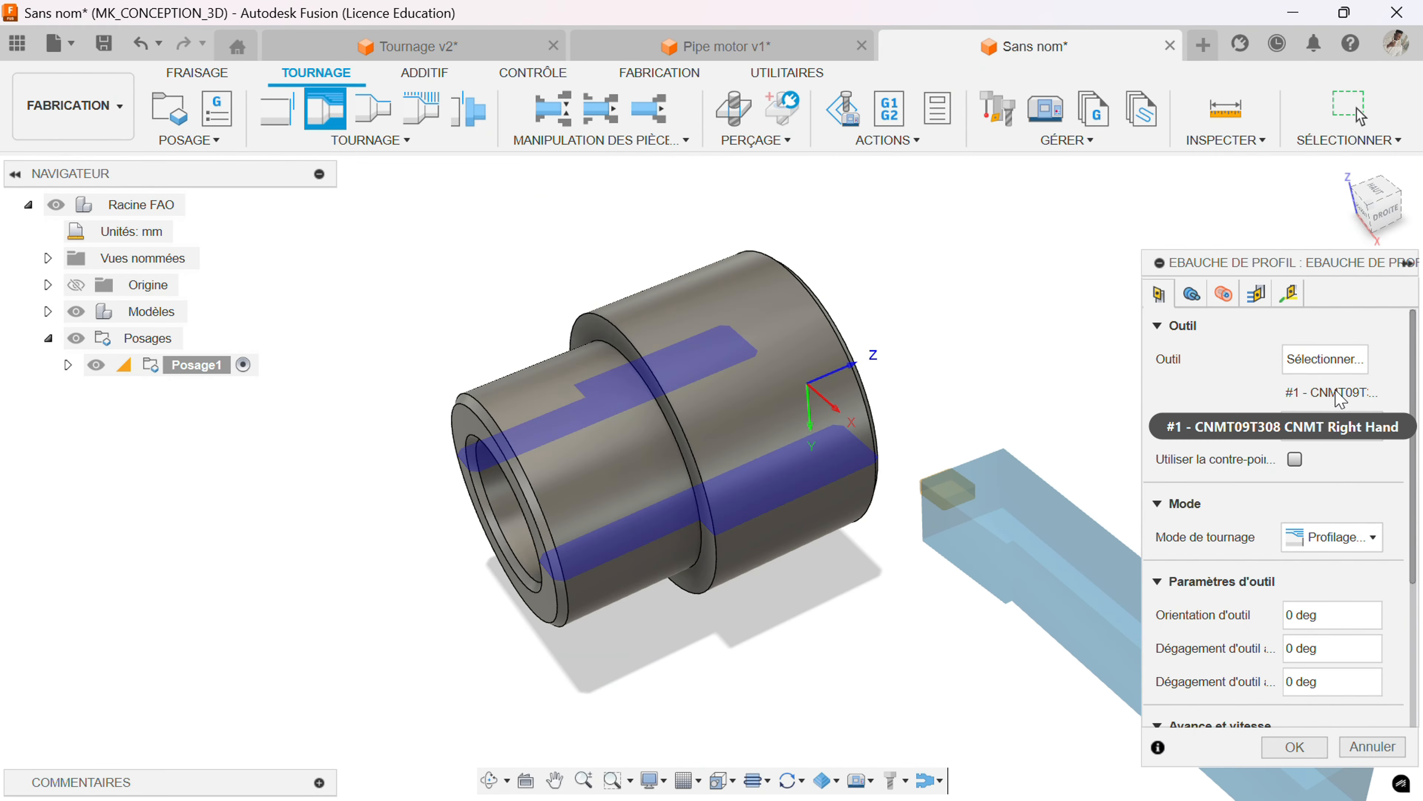
pyautogui.scroll(-2, 1342, 398)
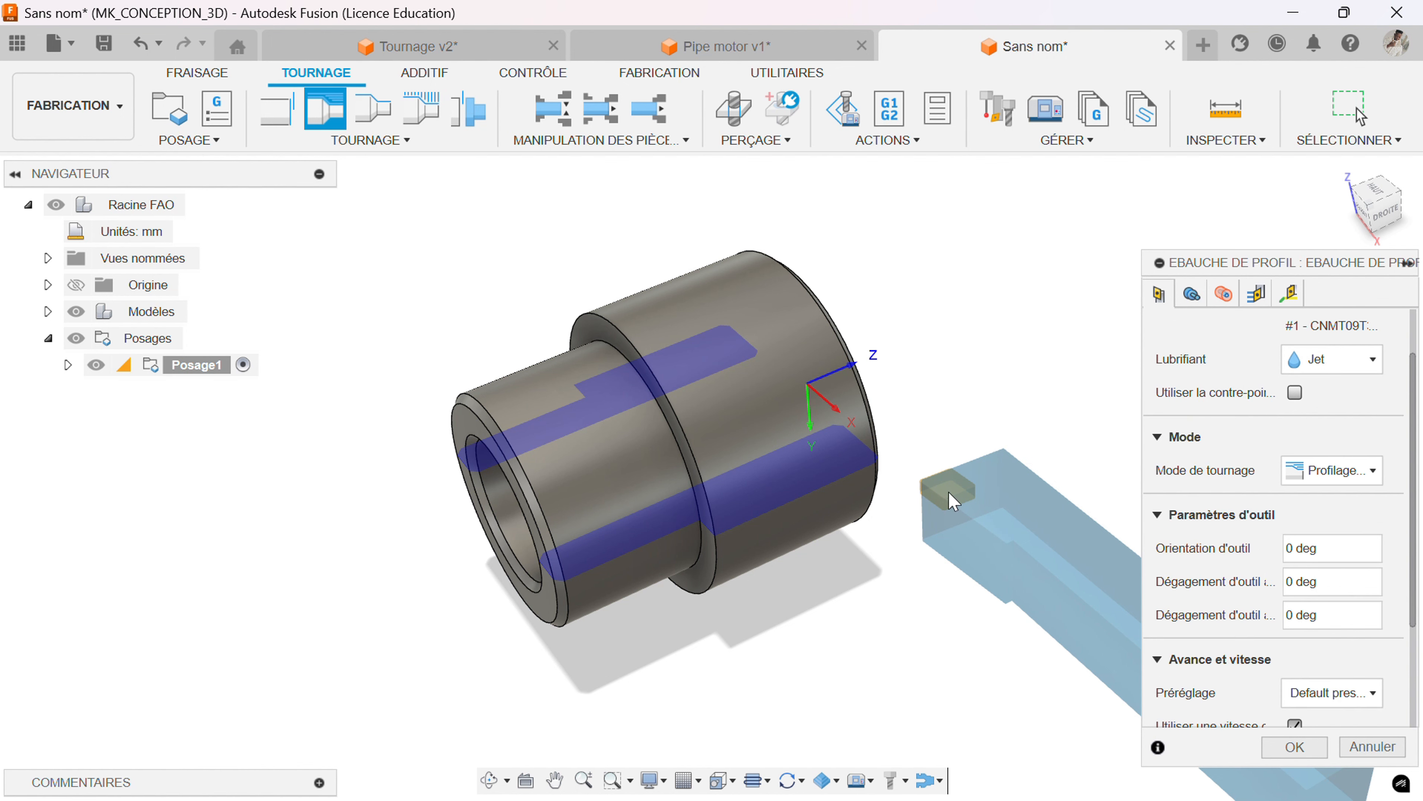
pyautogui.moveTo(986, 564); pyautogui.dragTo(858, 515, button='middle')
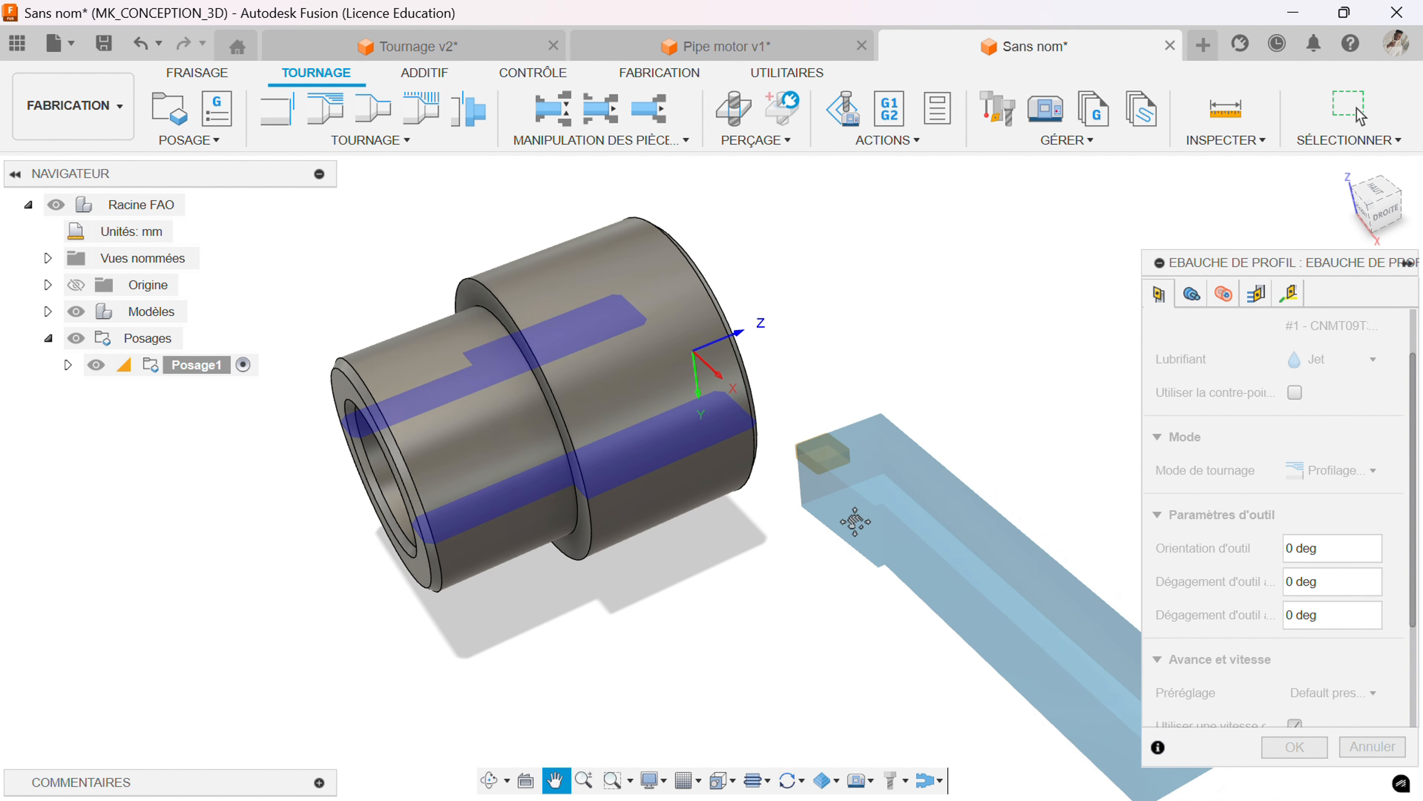
# Look through the coolant options, keeping Jet, and examine the turning mode, tool angle, feed and speed settings.
pyautogui.scroll(2, 1201, 383)
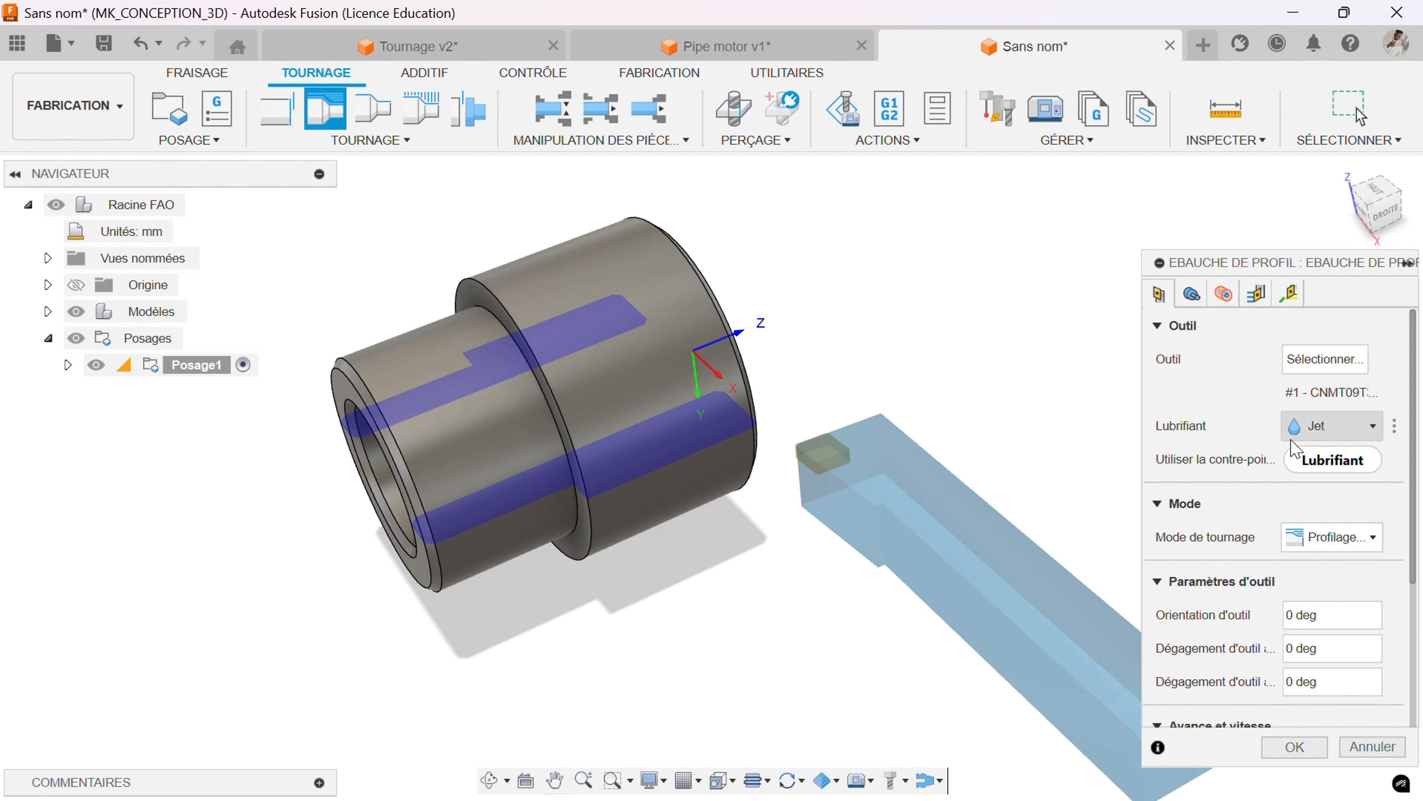
pyautogui.click(1315, 430)
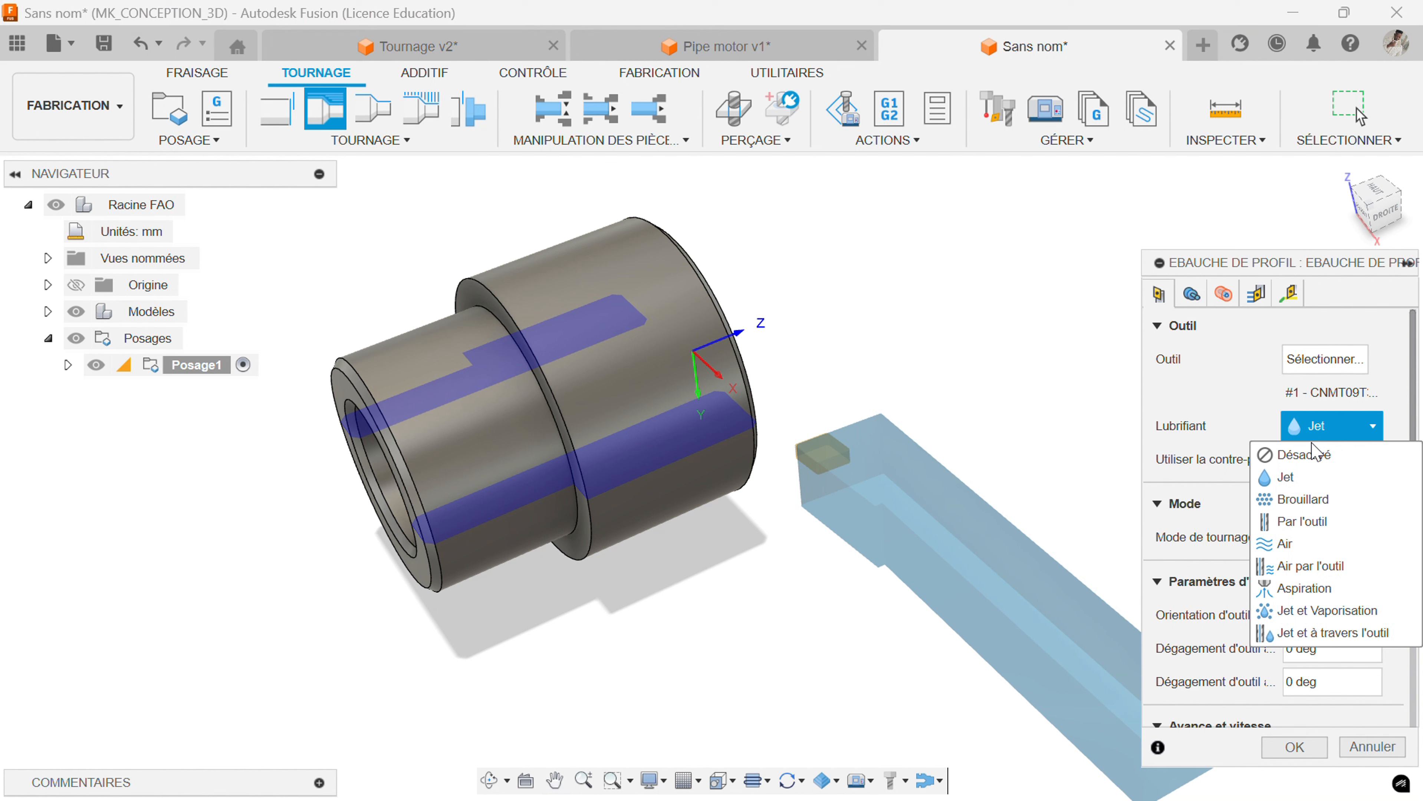
pyautogui.click(1222, 400)
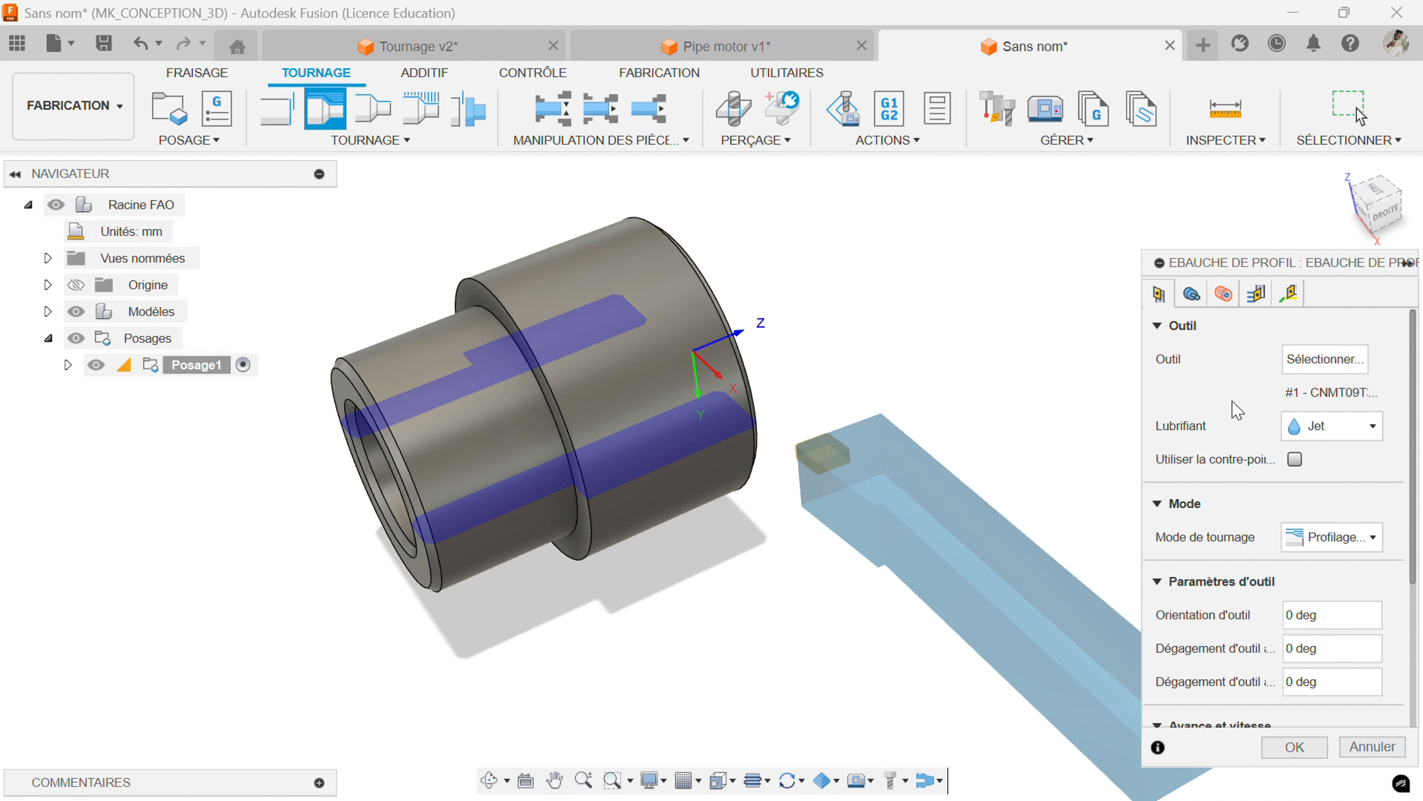
pyautogui.scroll(-4, 1233, 408)
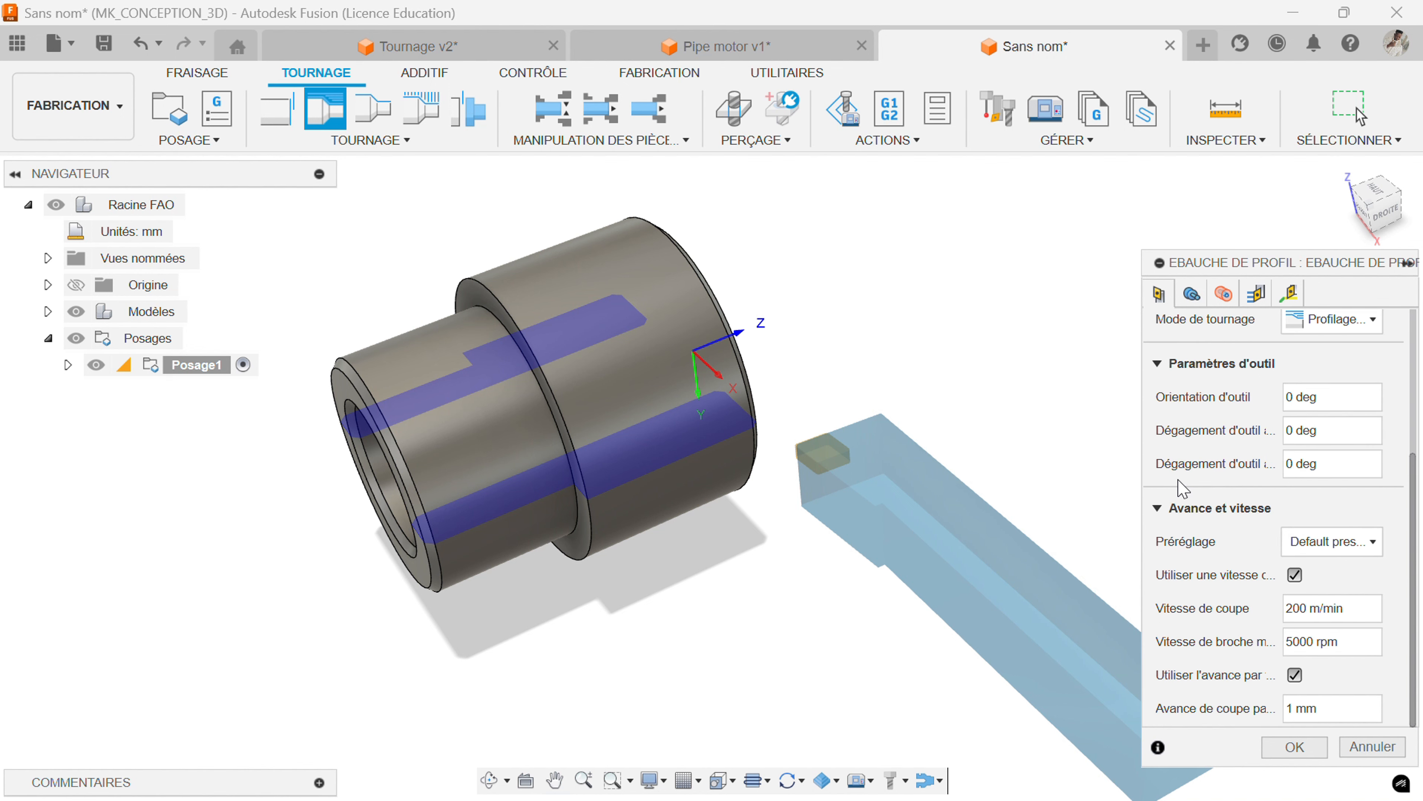
pyautogui.scroll(3, 1202, 388)
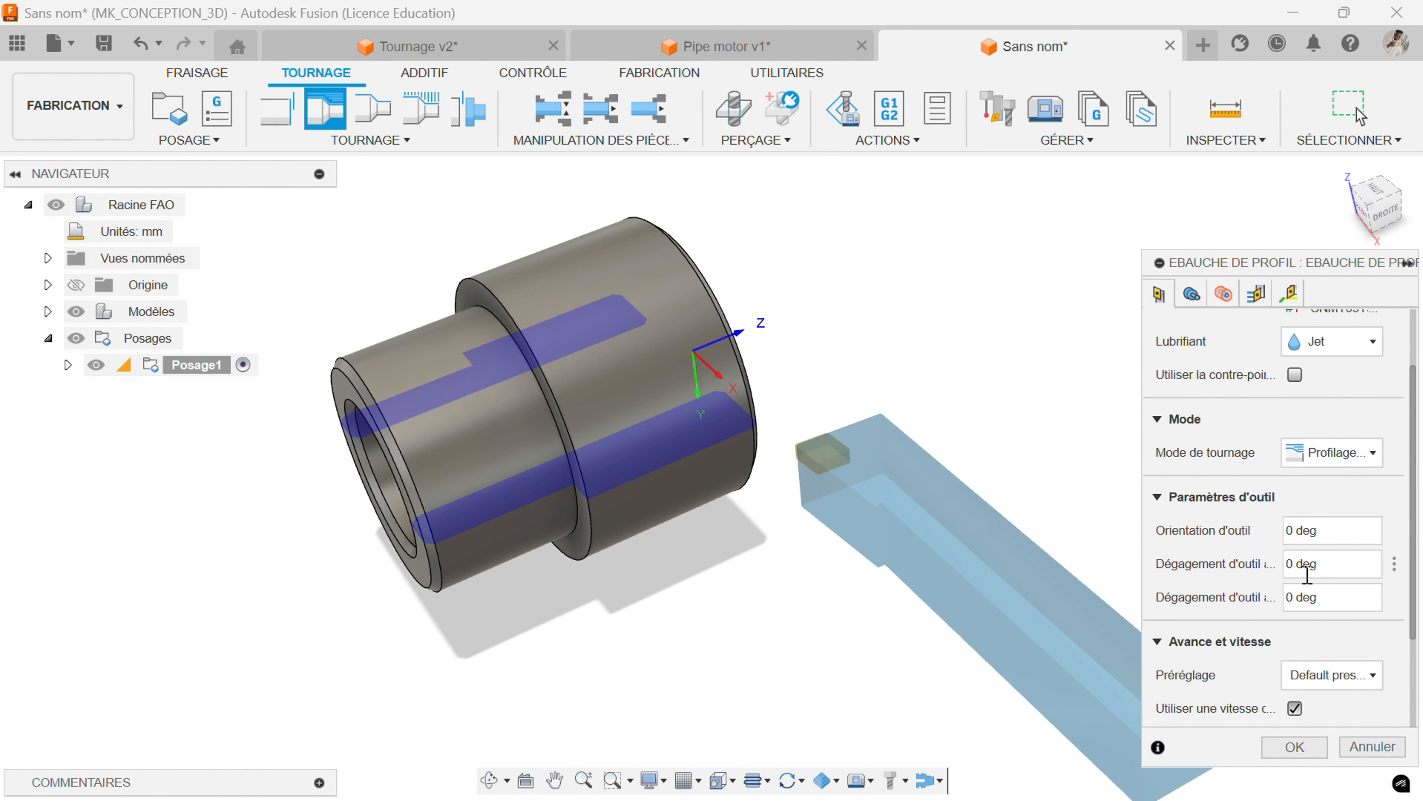
pyautogui.scroll(-1, 1213, 564)
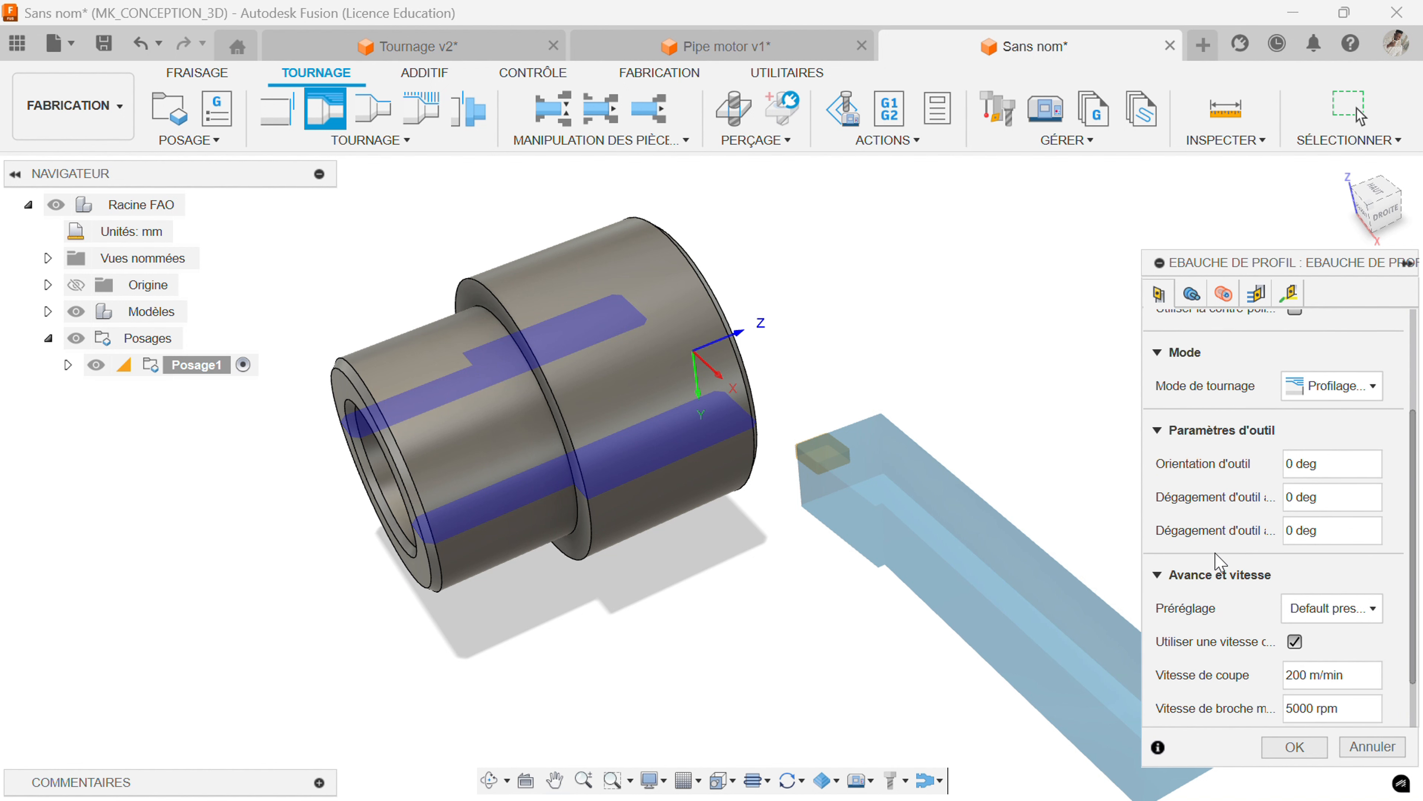
pyautogui.scroll(-1, 1212, 553)
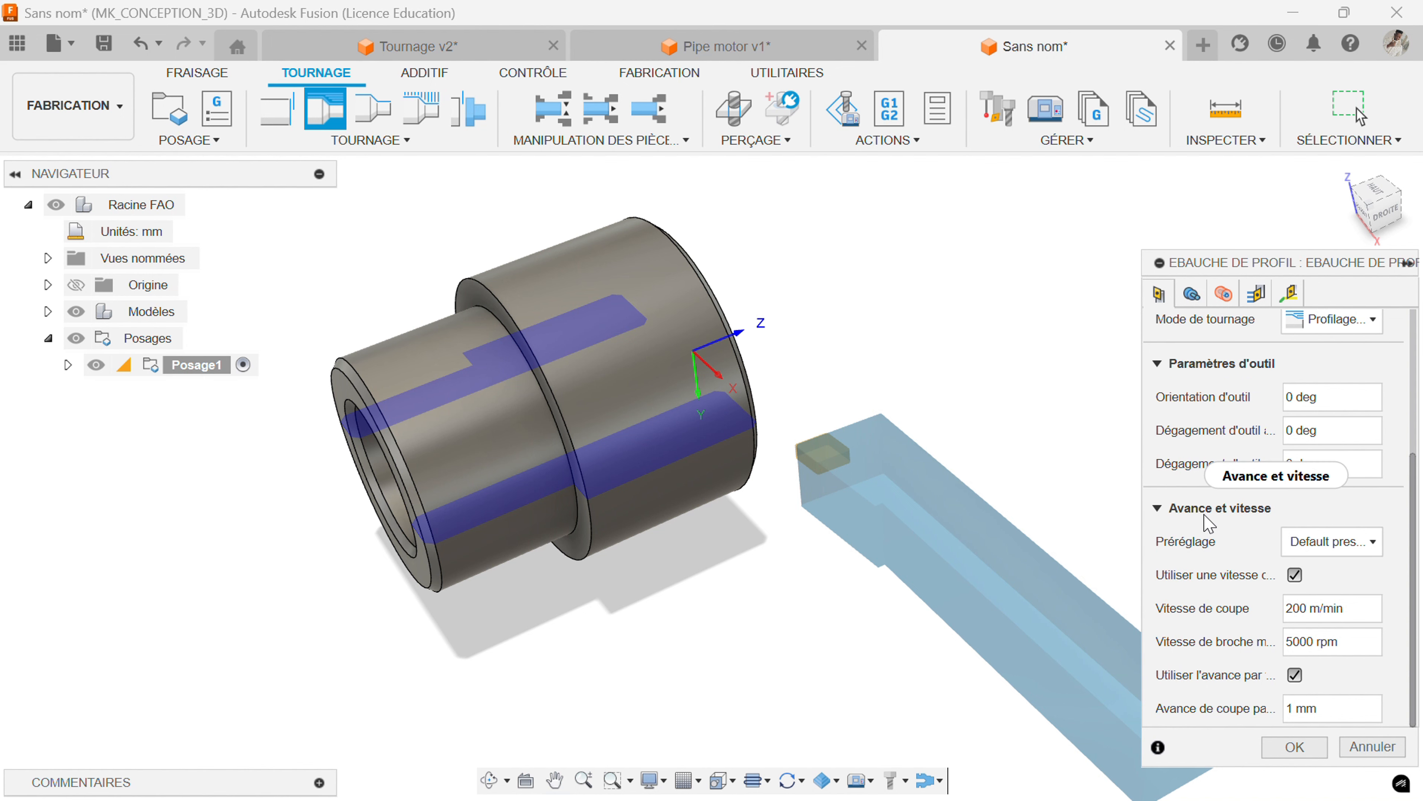
# Set the roughing operation's cutting speed to 54 m/min.
pyautogui.moveTo(1235, 522)
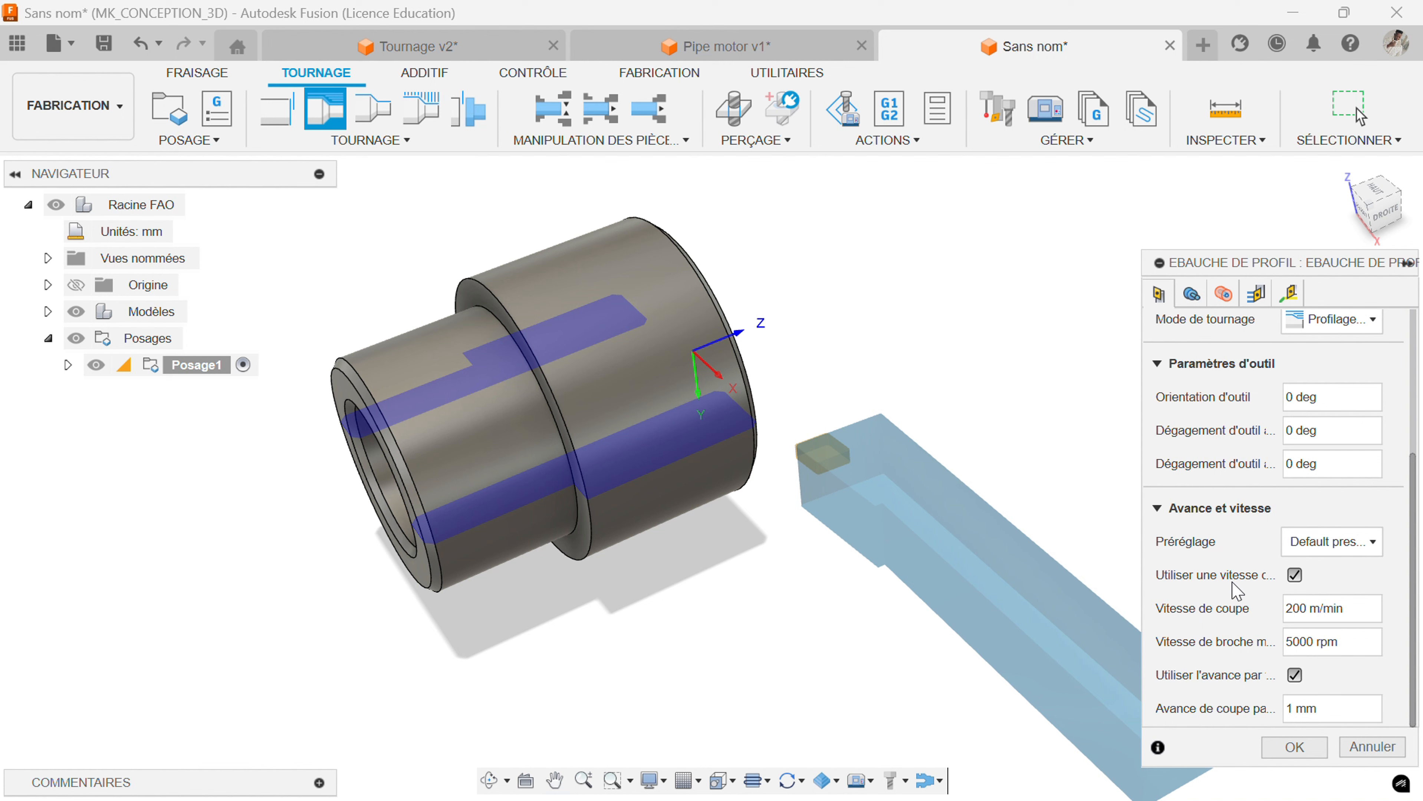
pyautogui.moveTo(1321, 607)
pyautogui.moveTo(1334, 607); pyautogui.dragTo(1277, 618)
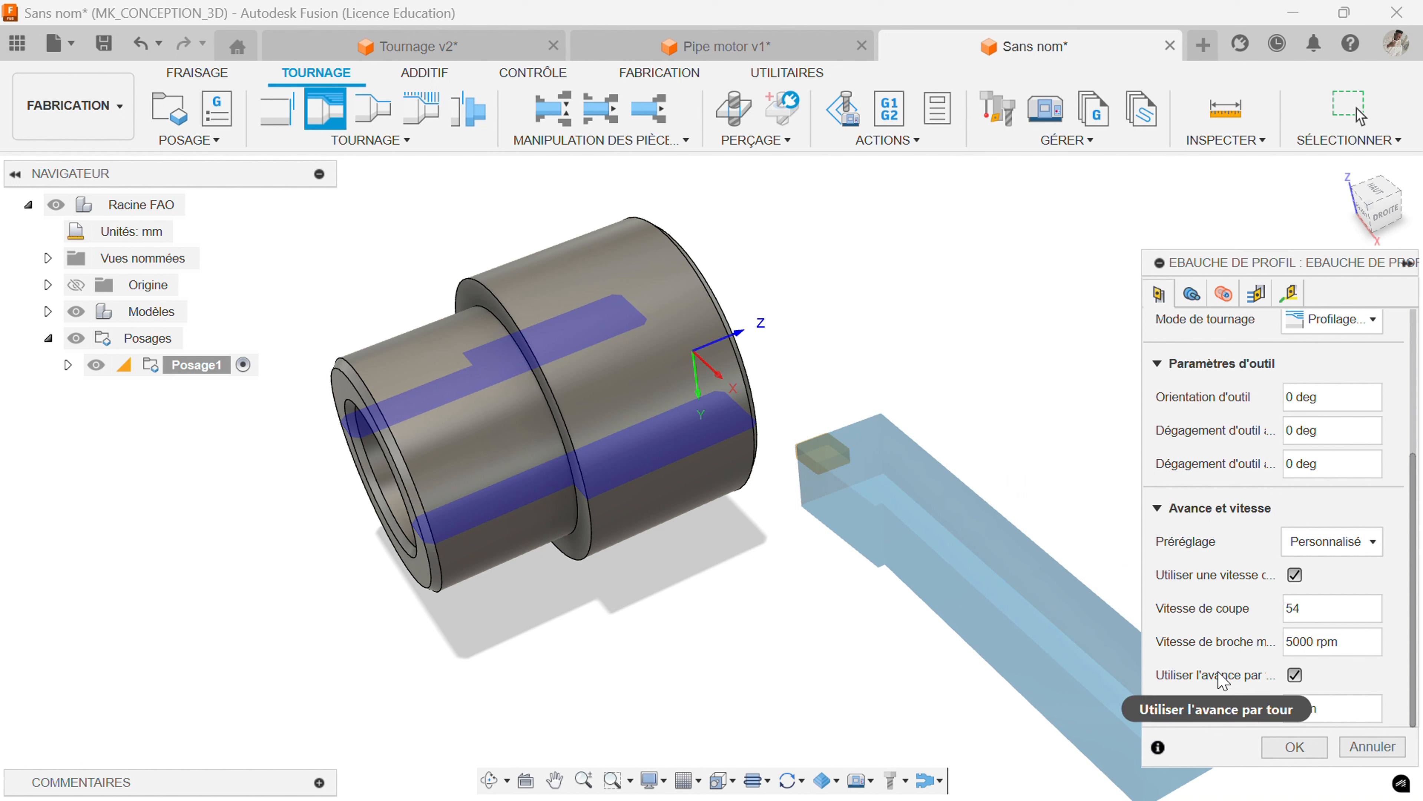
# Keep feed per revolution enabled and set the cutting feed per revolution to 0.2 mm.
pyautogui.click(1294, 675)
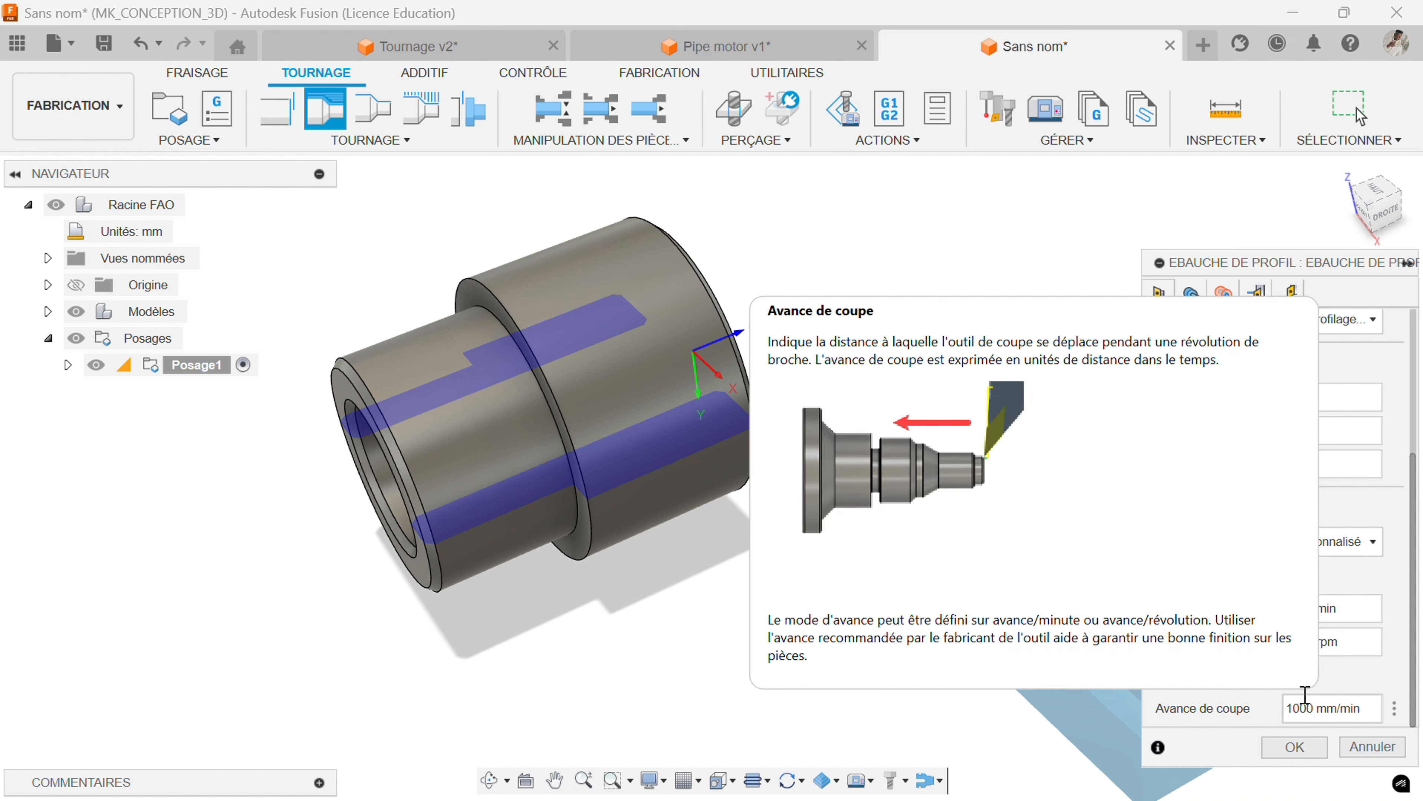
pyautogui.click(1293, 677)
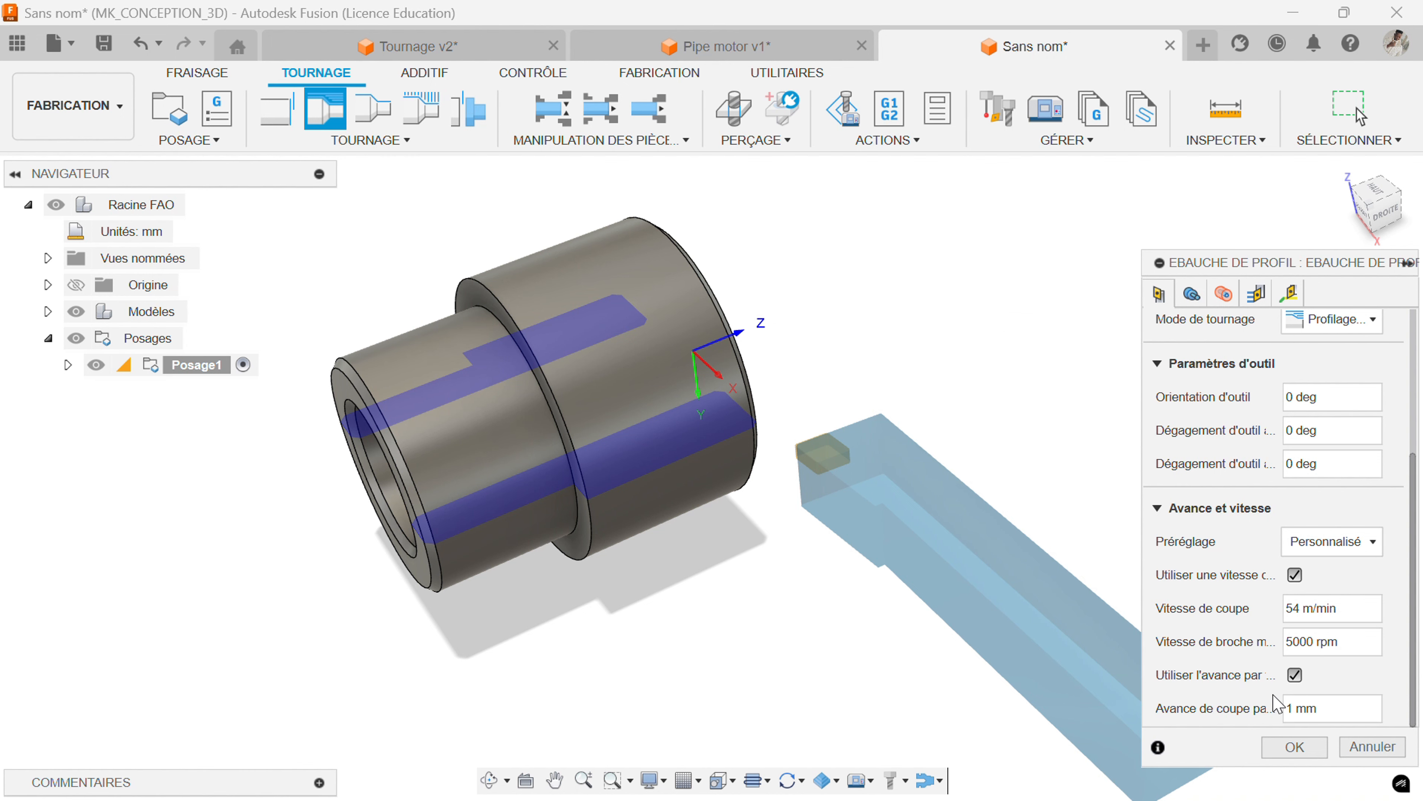
pyautogui.click(1340, 708)
pyautogui.write('0.2')
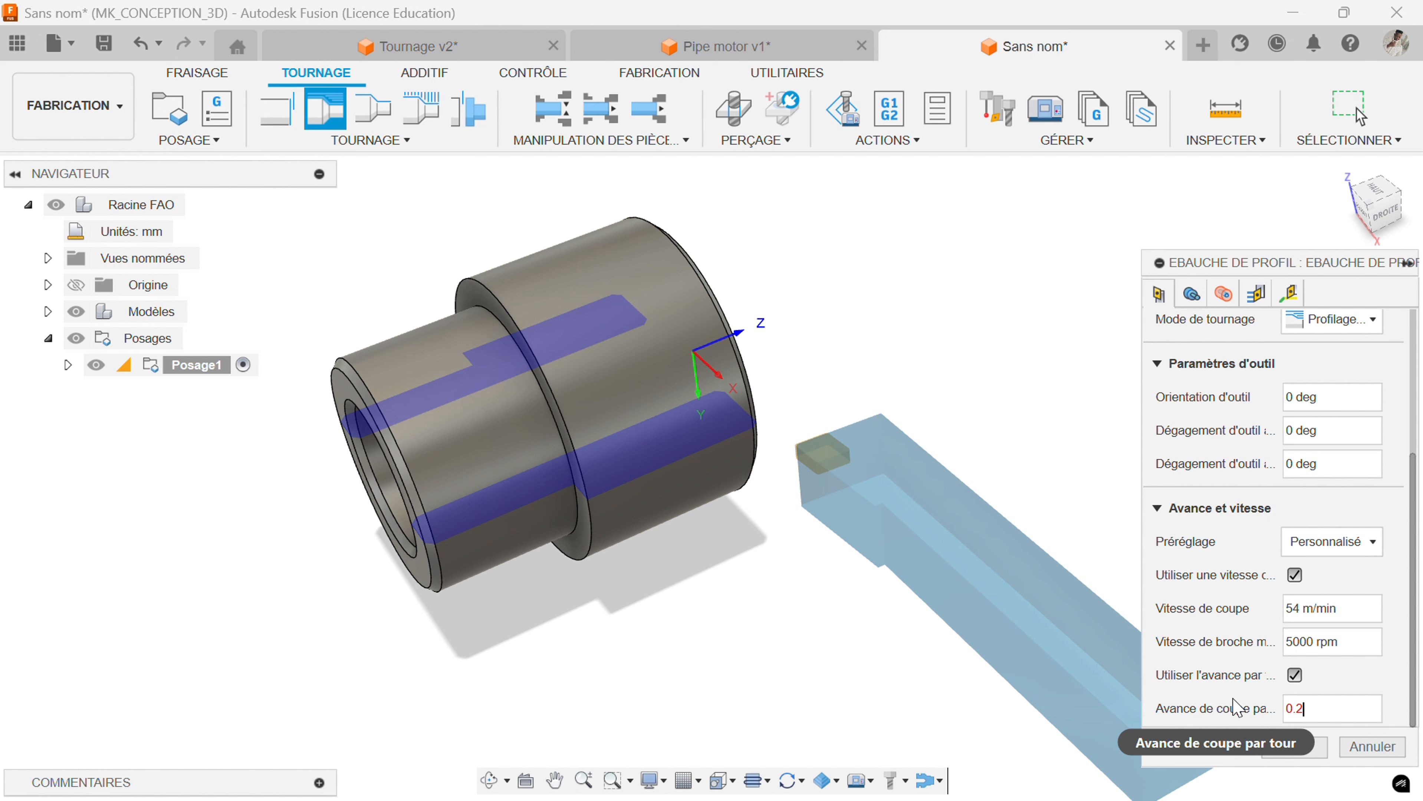
pyautogui.click(1316, 676)
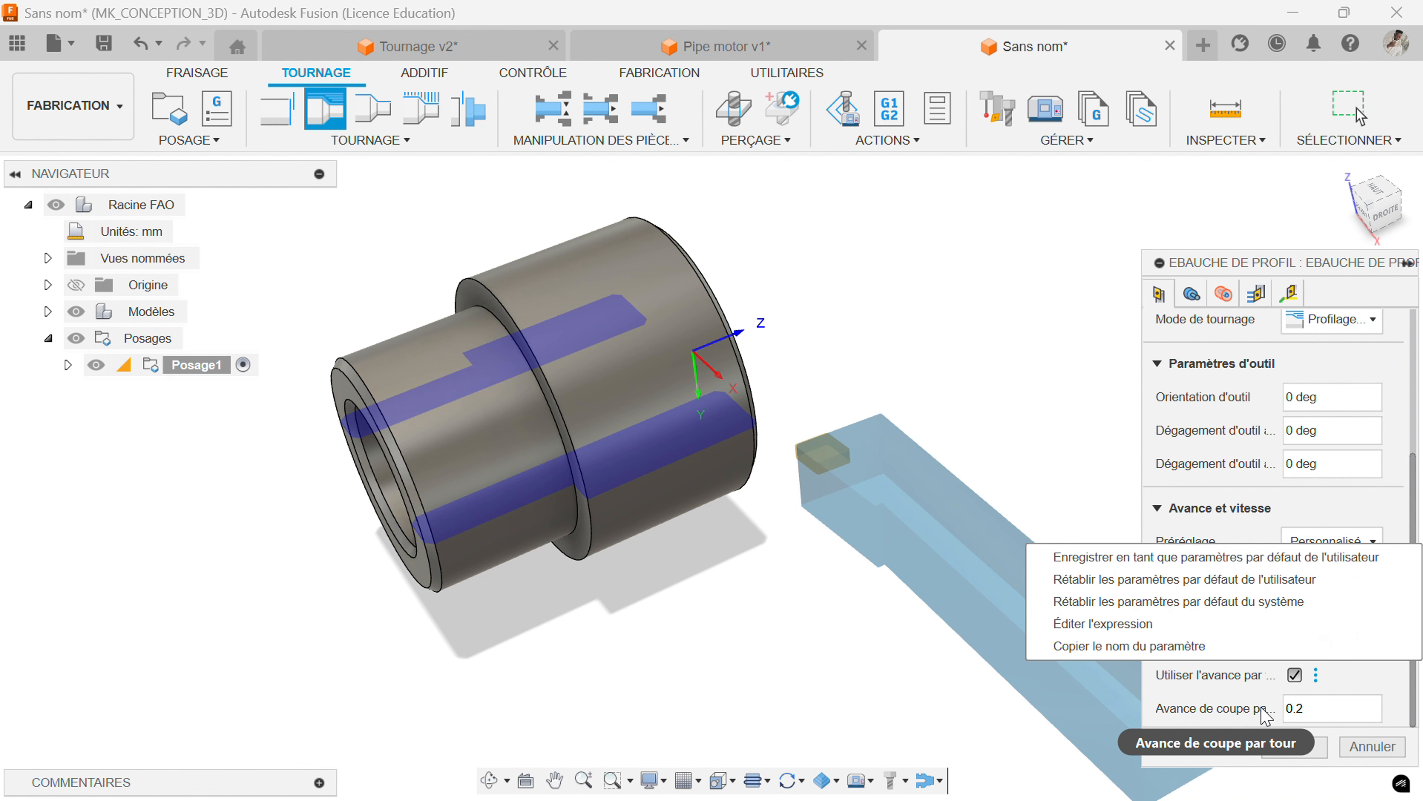
# Switch feed per revolution off and back on for the roughing operation.
pyautogui.click(1295, 676)
pyautogui.click(1295, 675)
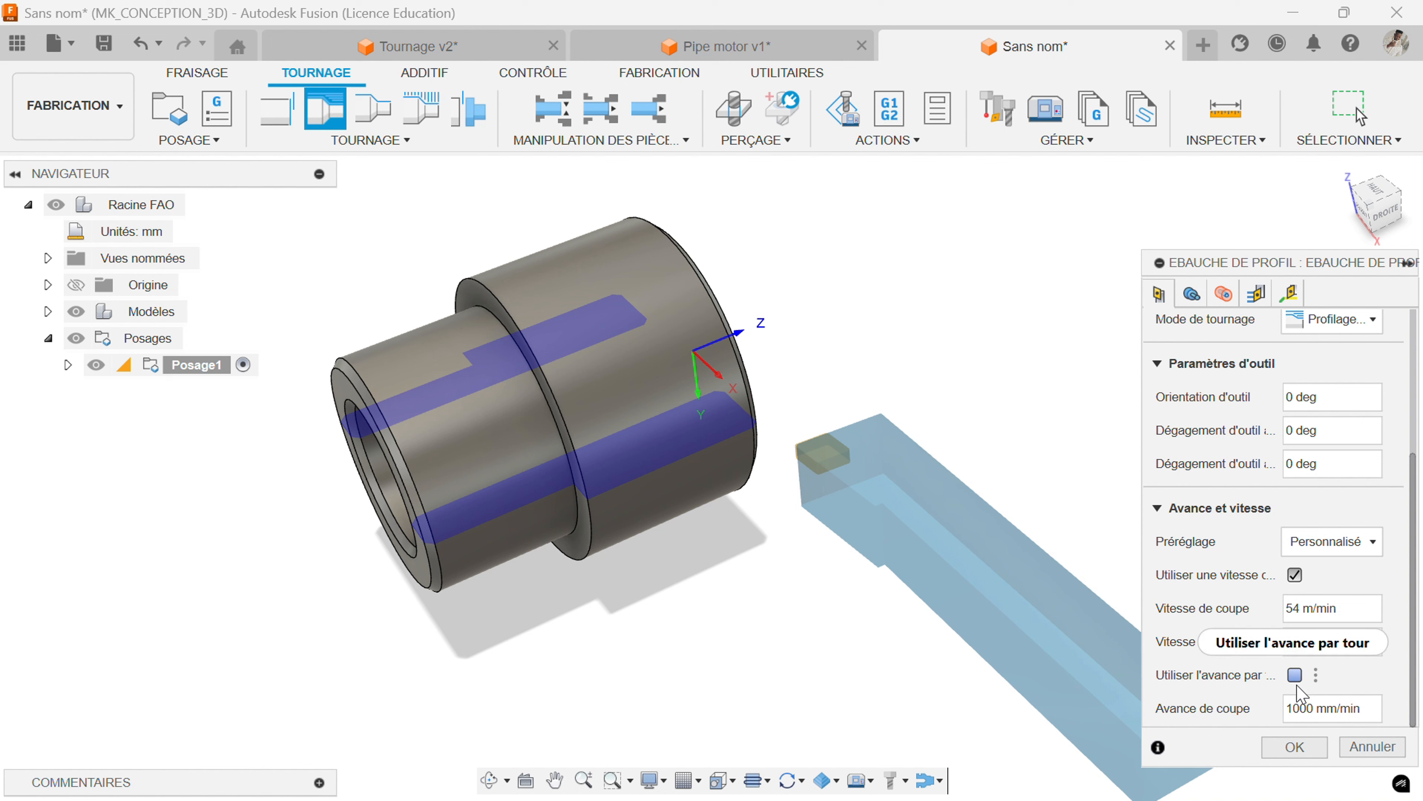
pyautogui.click(1295, 676)
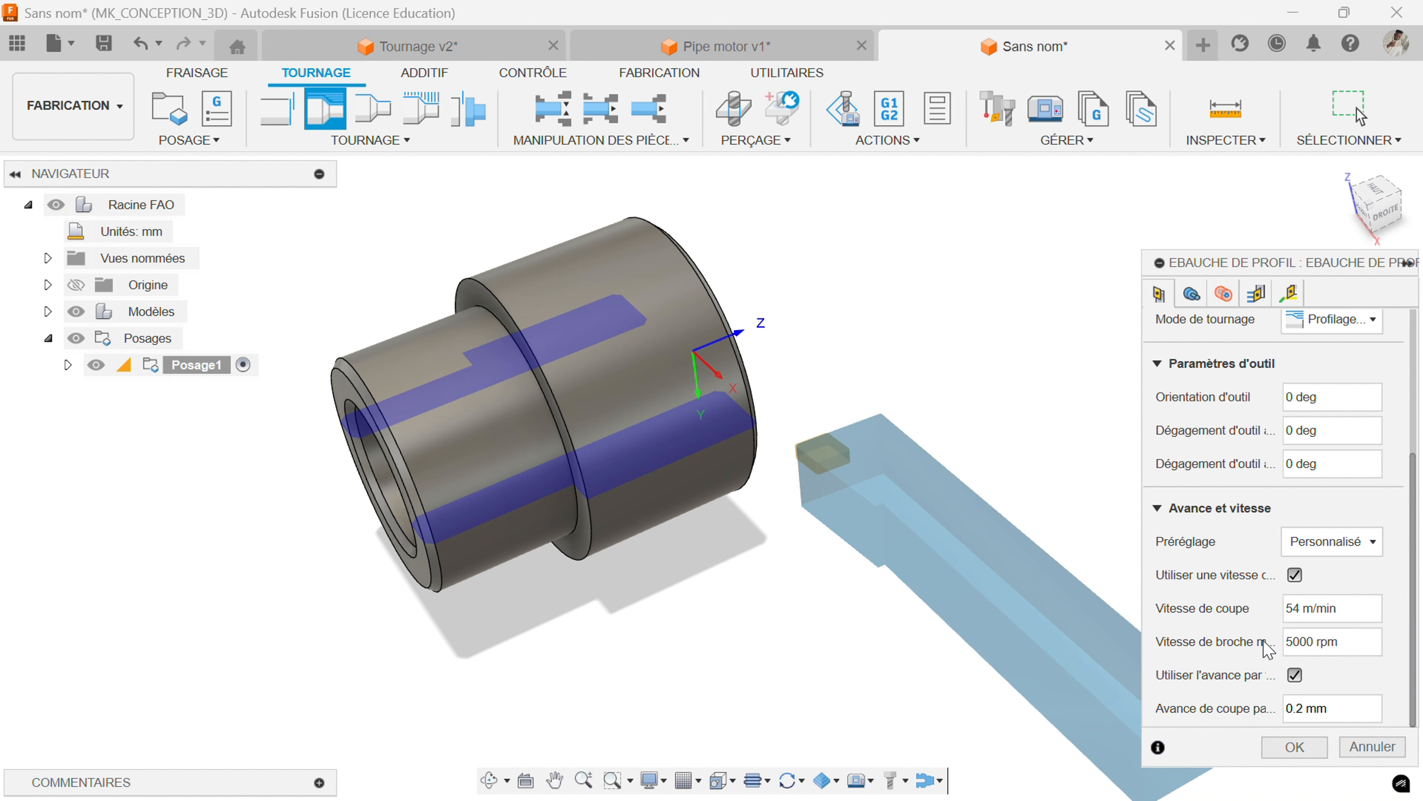
# Examine the roughing operation's front and rear limits on the part and look through the front mode options, keeping the current one.
pyautogui.scroll(3, 1195, 633)
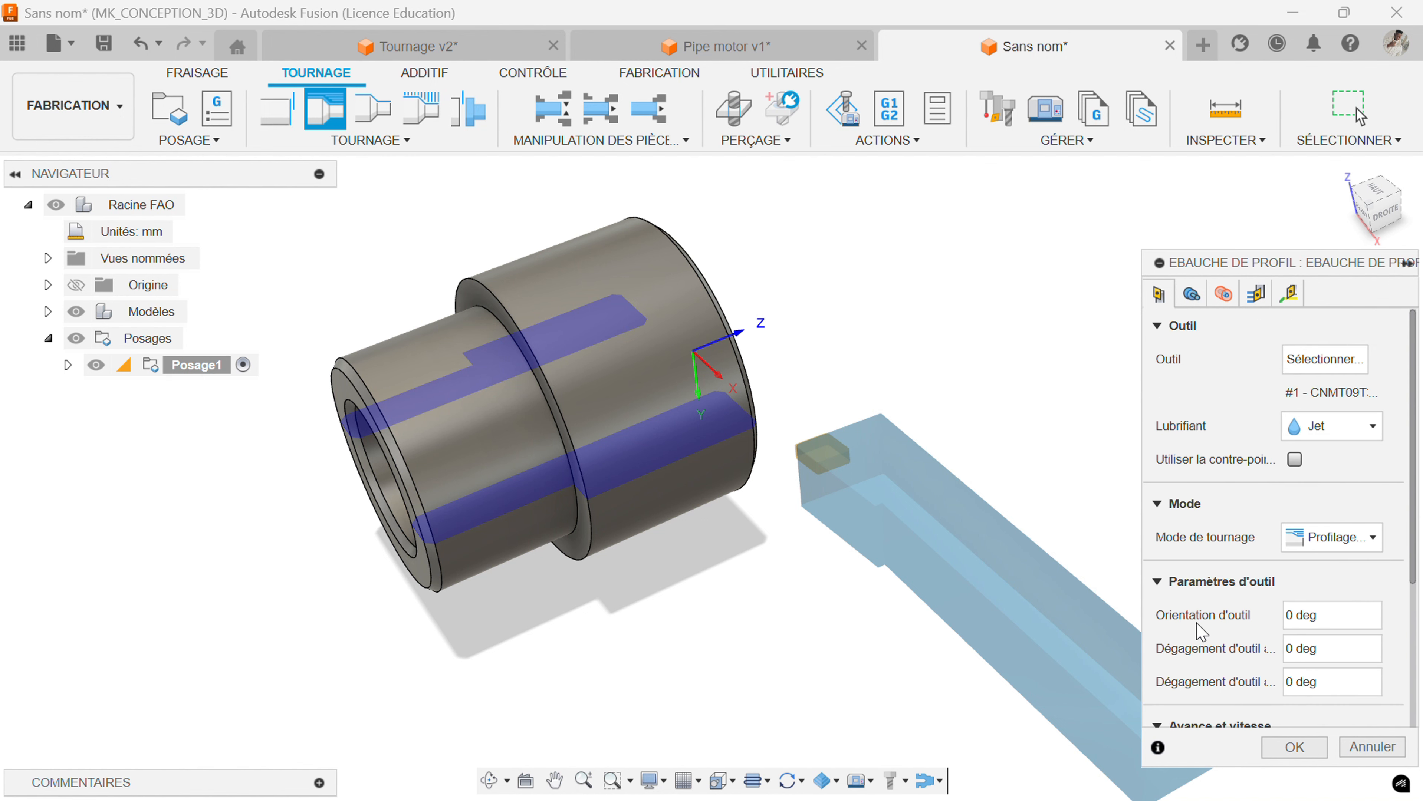
pyautogui.click(1193, 295)
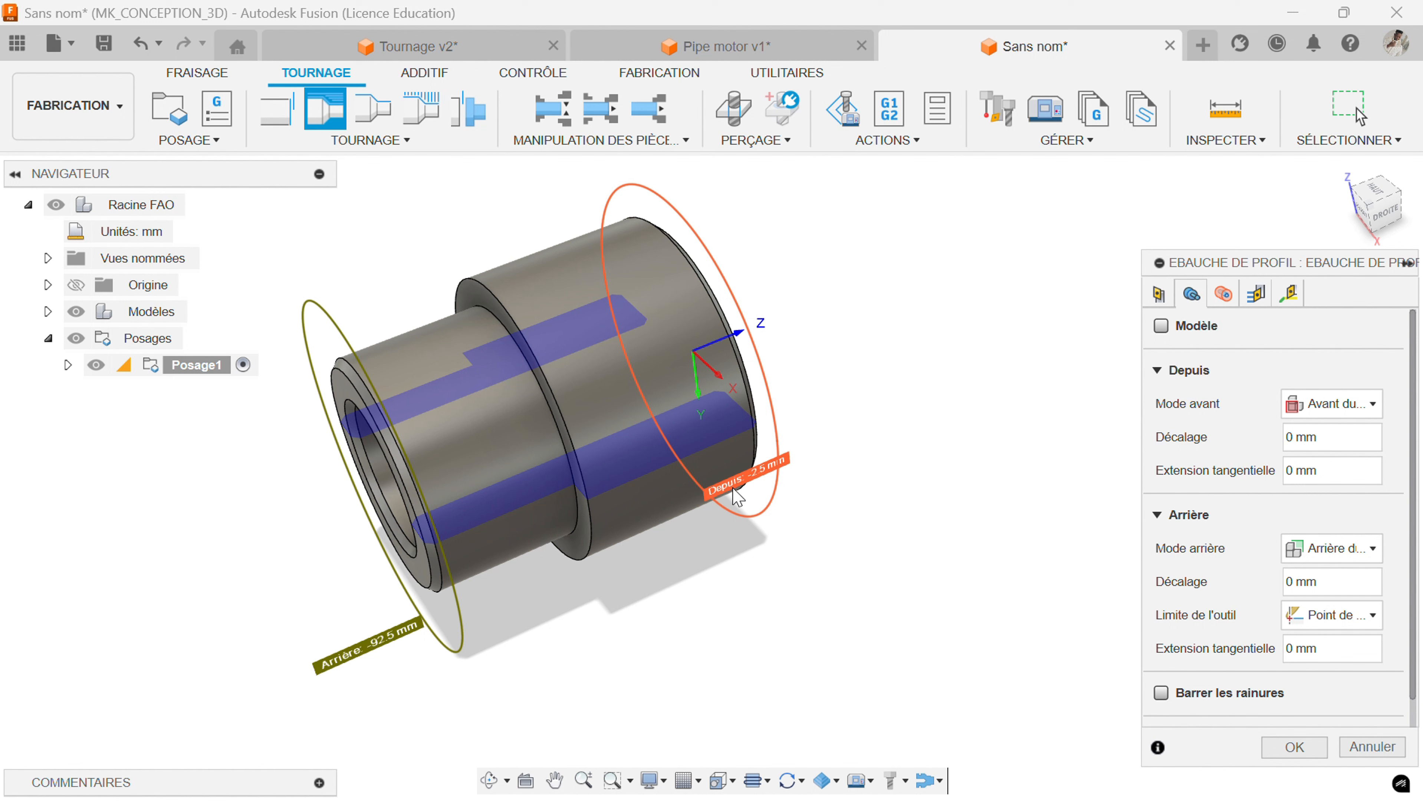
pyautogui.scroll(5, 752, 492)
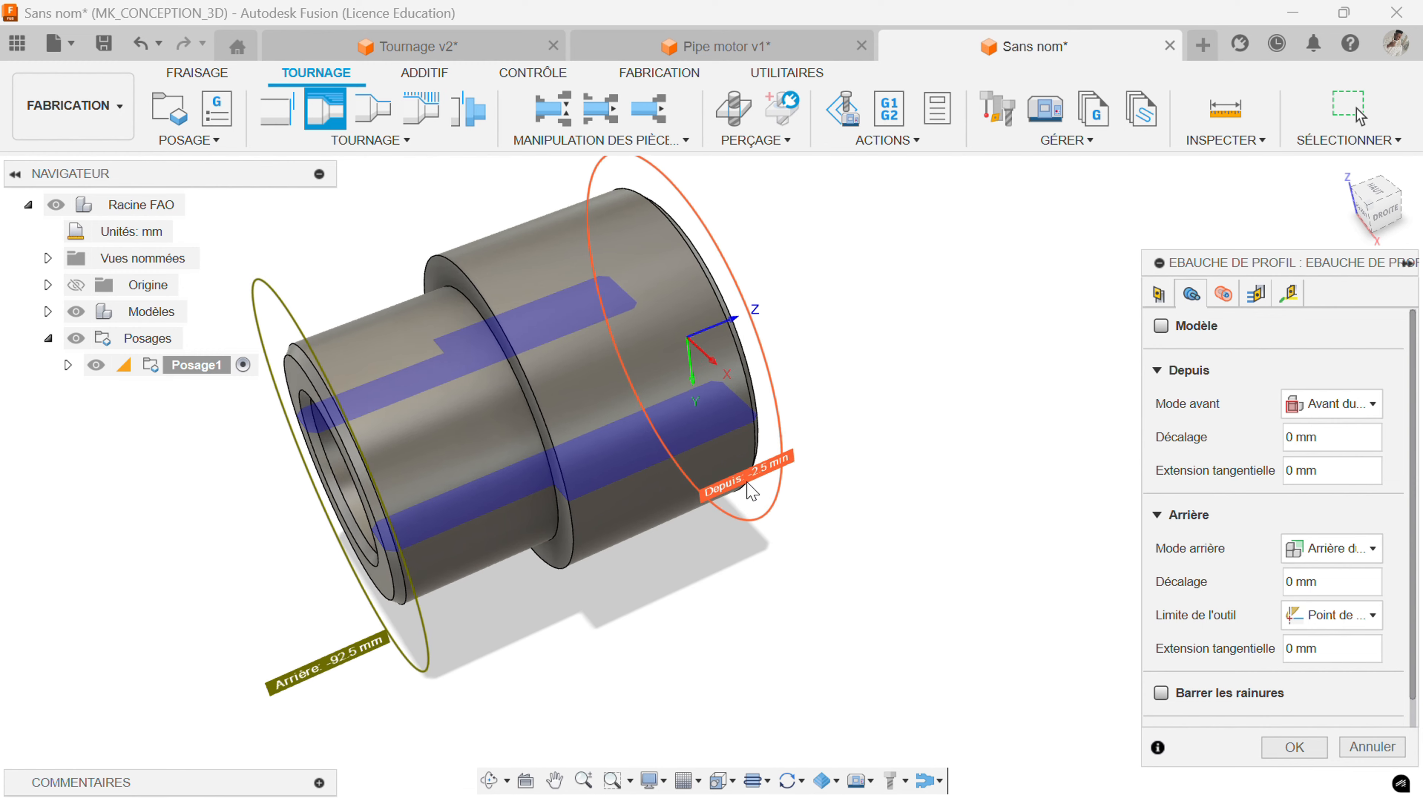
pyautogui.scroll(-5, 777, 476)
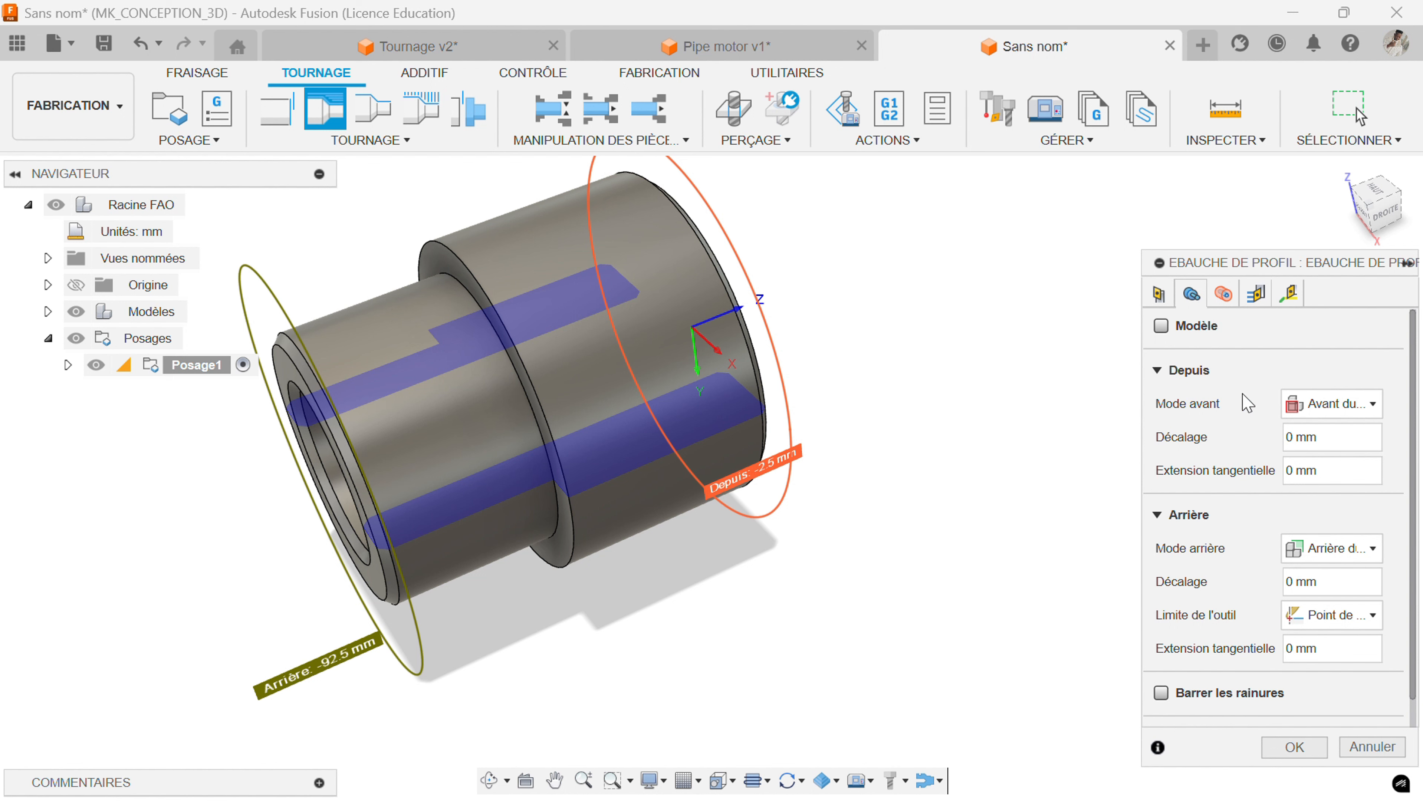
pyautogui.click(1329, 421)
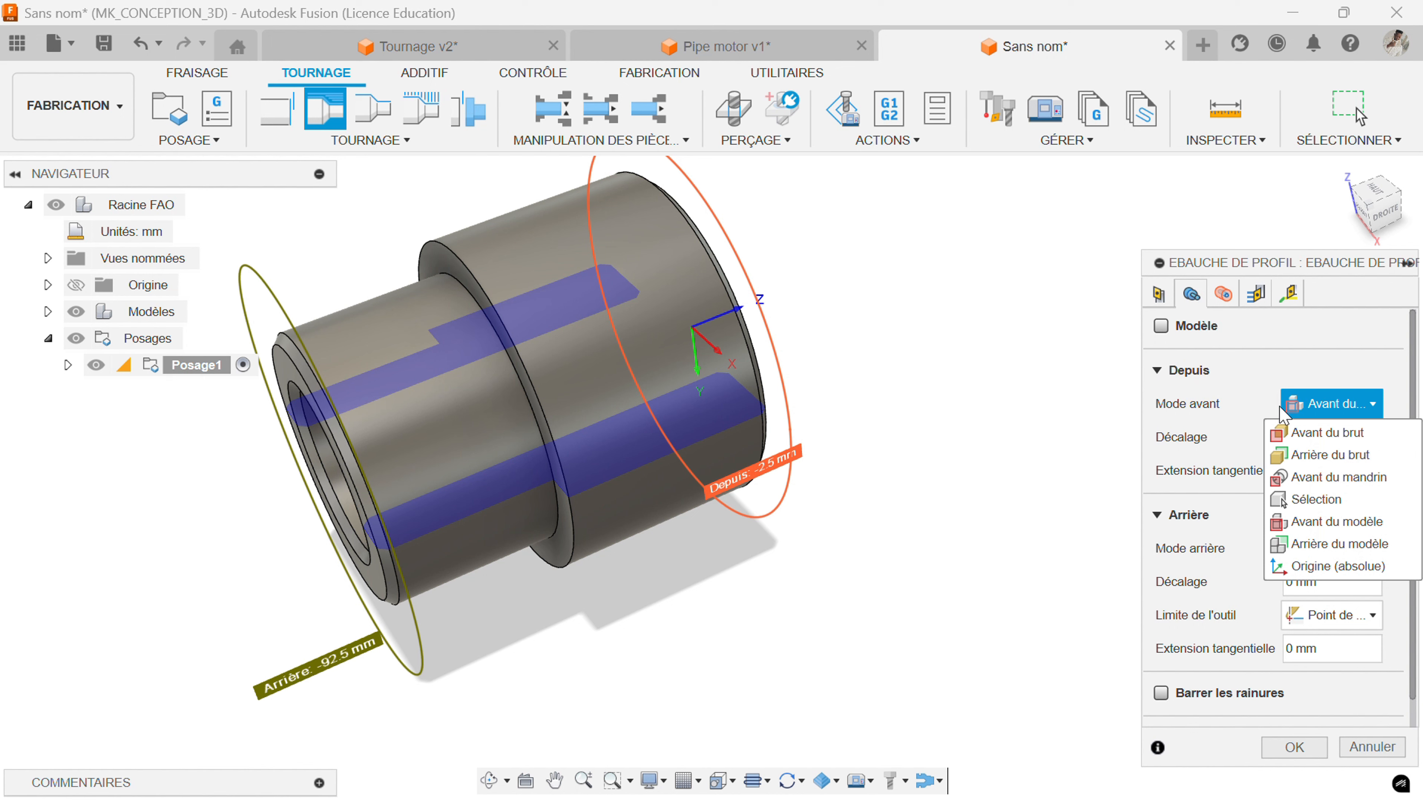
pyautogui.click(1270, 387)
pyautogui.scroll(-1, 1237, 401)
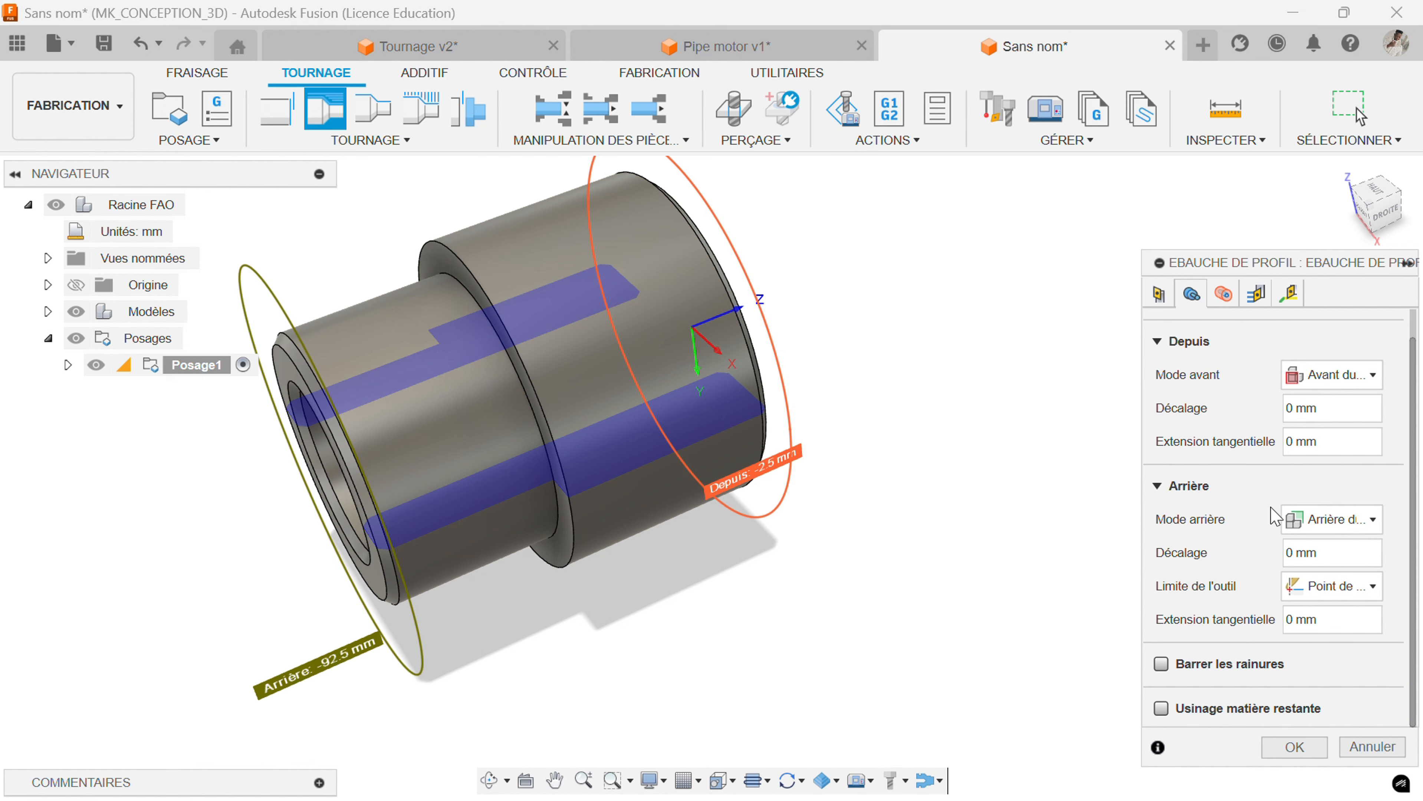
# Set the rear limit mode to Sélection and use the annular shoulder face between the two diameters as its reference.
pyautogui.click(1301, 525)
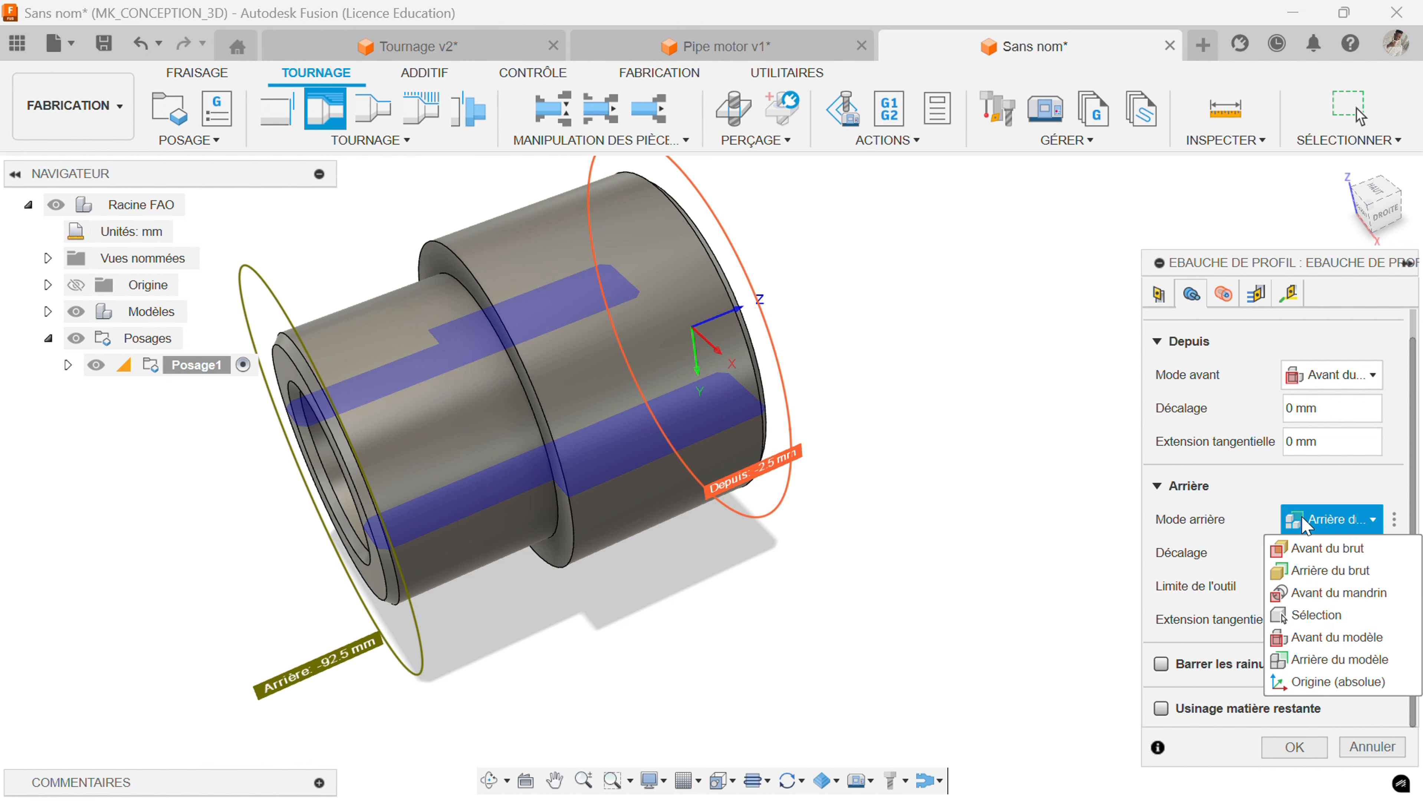
pyautogui.click(1316, 615)
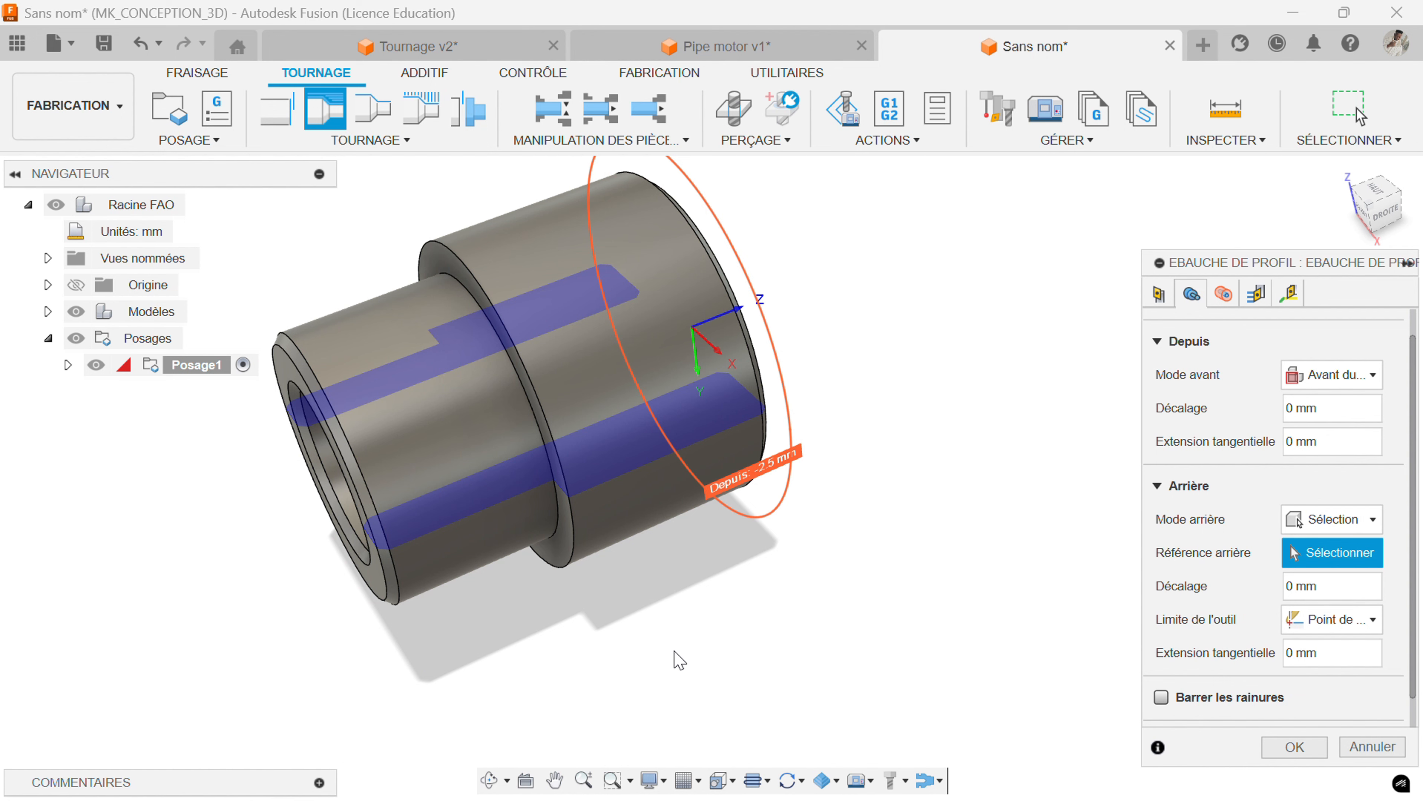
pyautogui.keyDown('shift'); pyautogui.moveTo(677, 657); pyautogui.dragTo(708, 629, button='middle'); pyautogui.keyUp('shift')
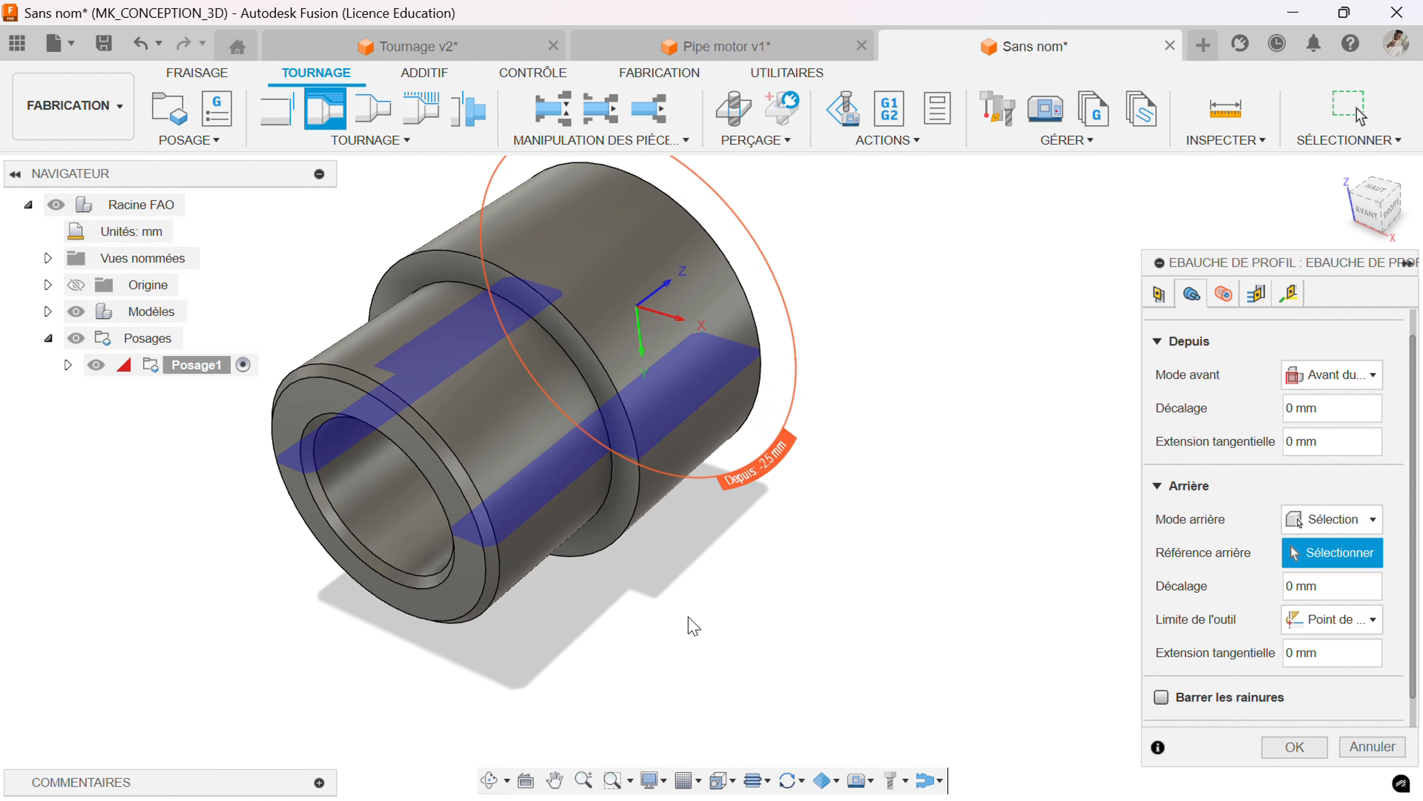
pyautogui.click(617, 535)
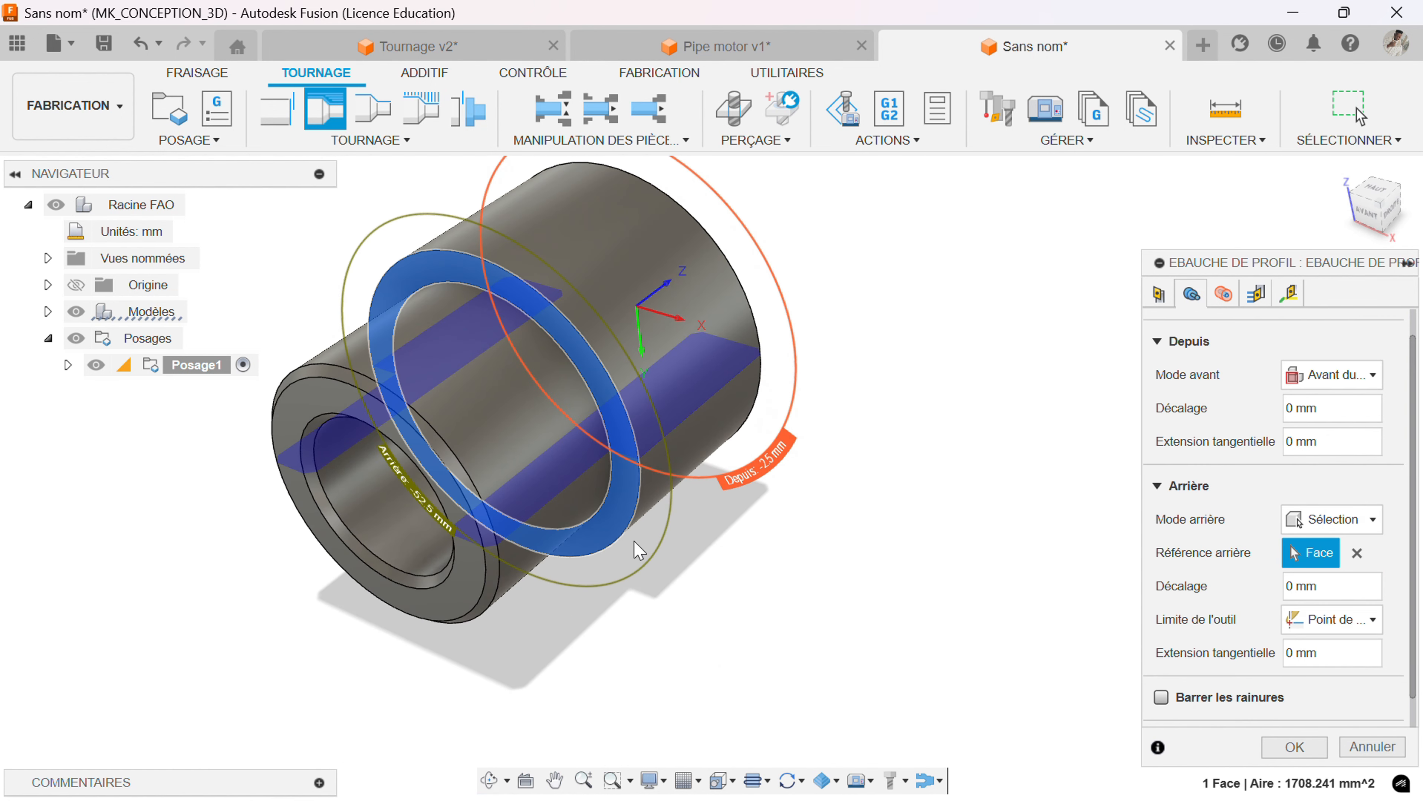
pyautogui.keyDown('shift'); pyautogui.moveTo(788, 585); pyautogui.dragTo(724, 581, button='middle'); pyautogui.keyUp('shift')
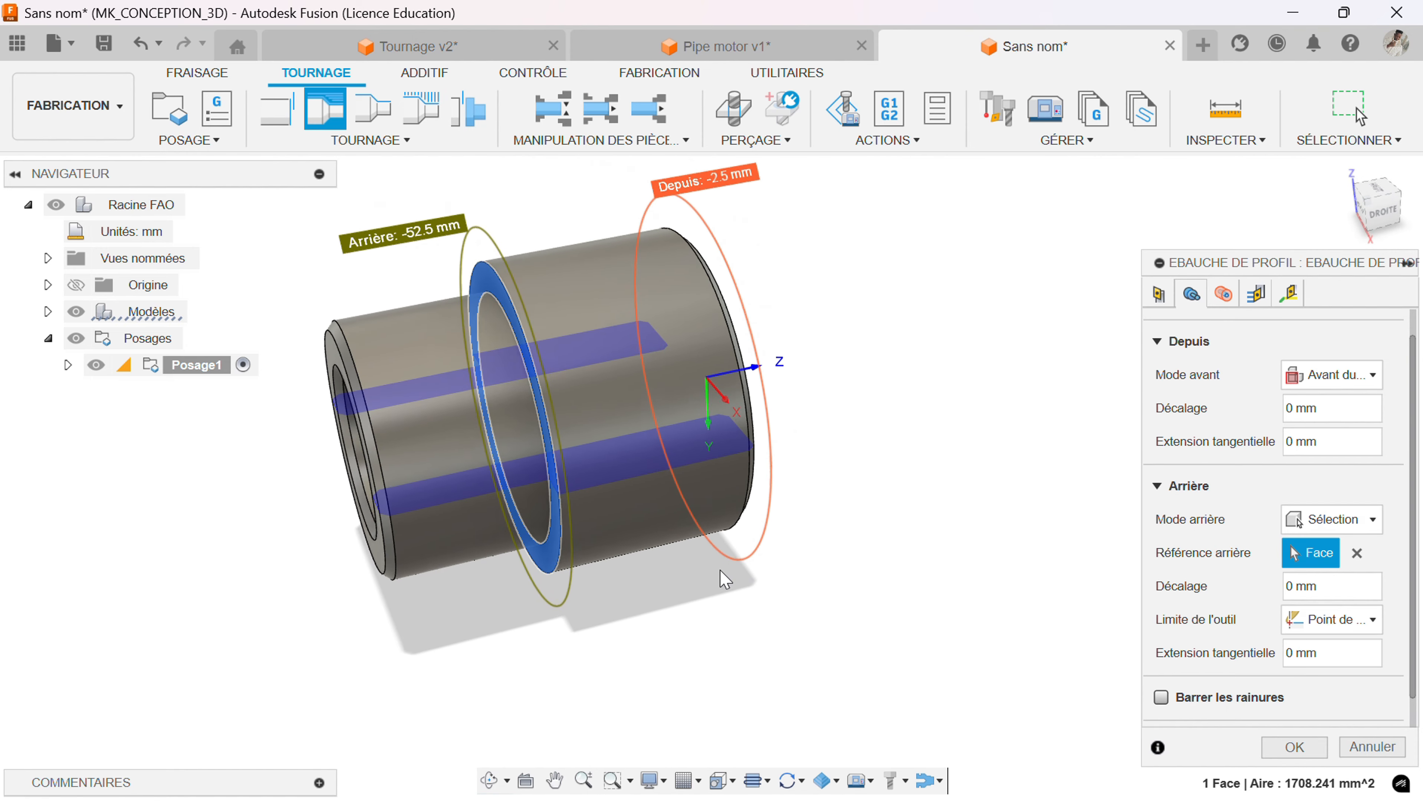
# Check the model contour option, leaving it off, and examine the clearance, outer radius and inner radius settings.
pyautogui.scroll(-1, 720, 567)
pyautogui.scroll(1, 621, 225)
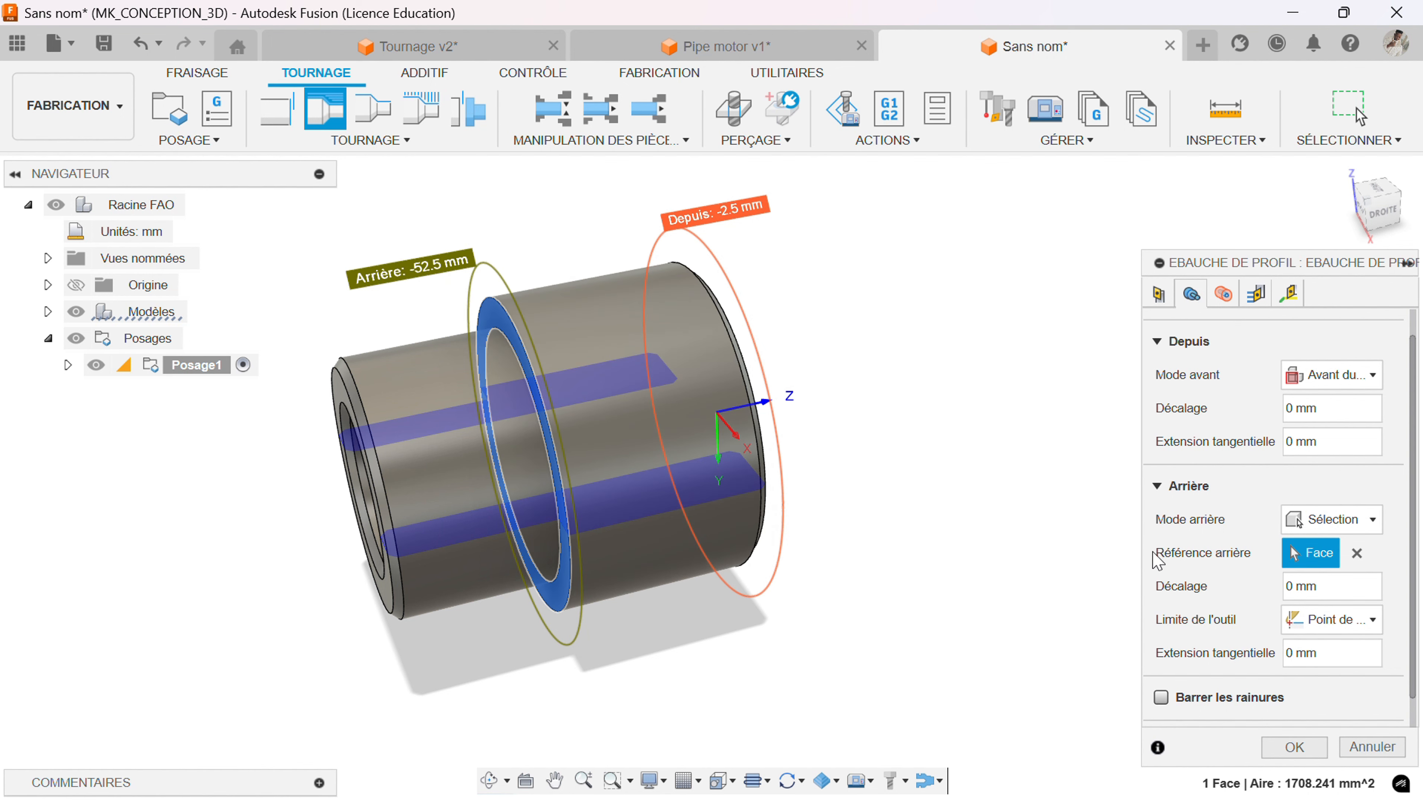
pyautogui.scroll(-1, 1158, 558)
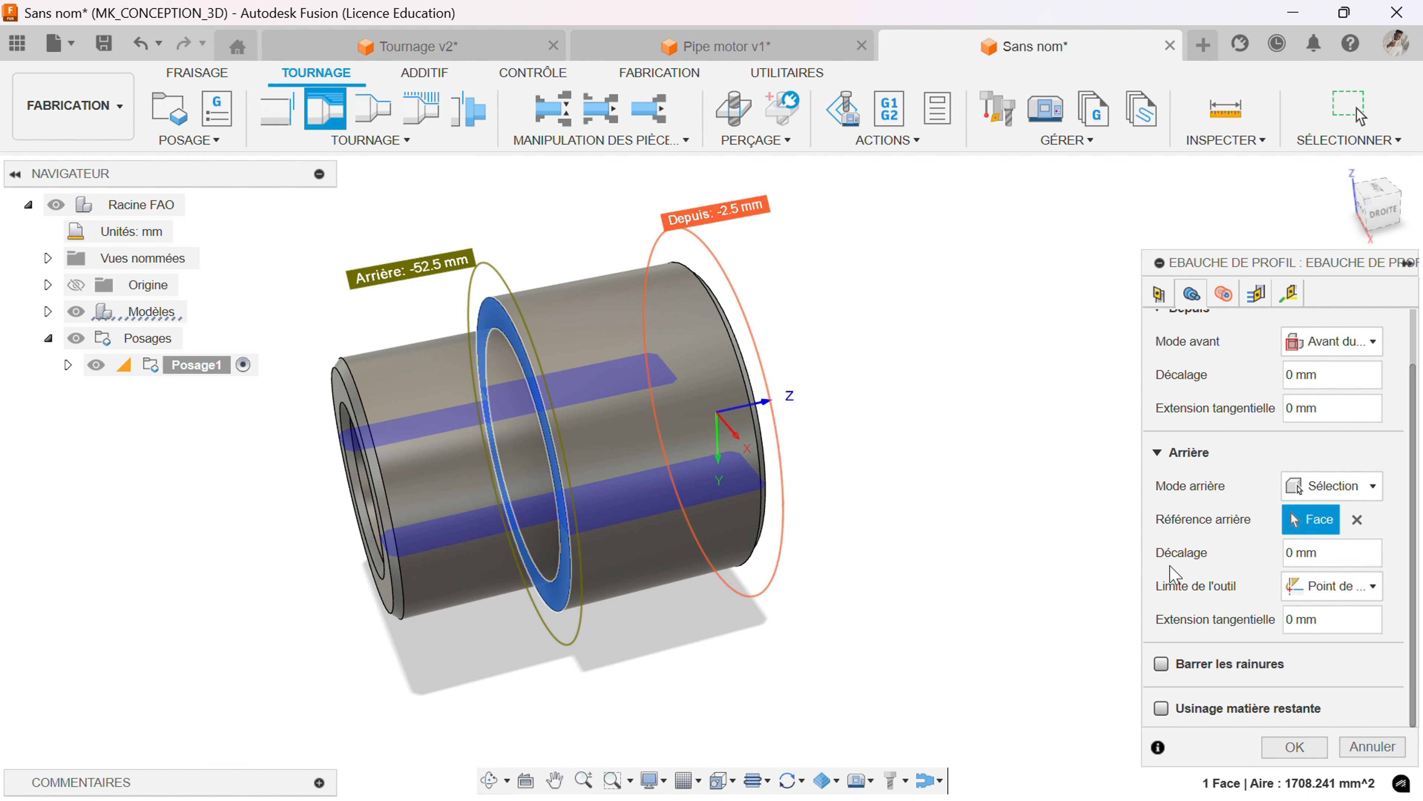
pyautogui.scroll(2, 1174, 578)
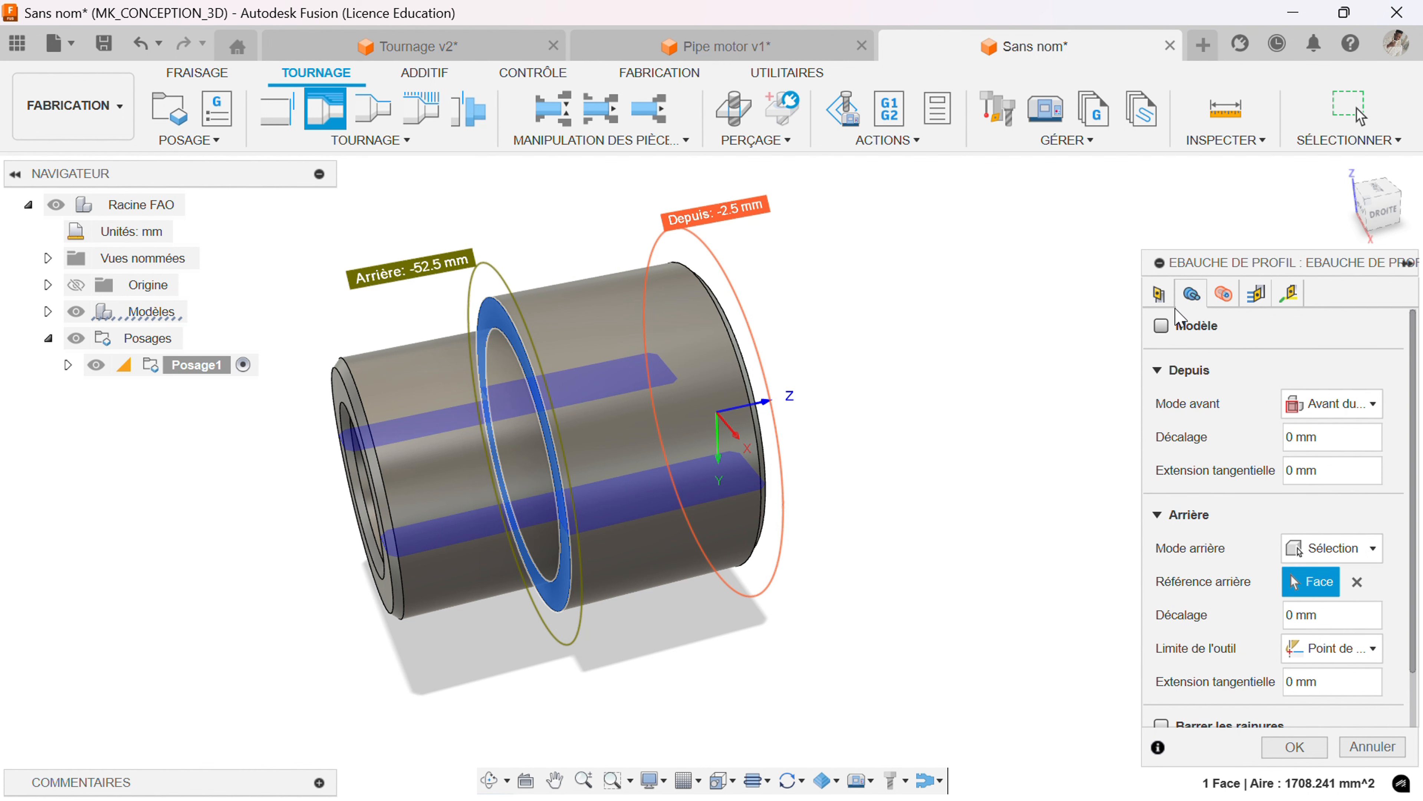
pyautogui.click(1161, 325)
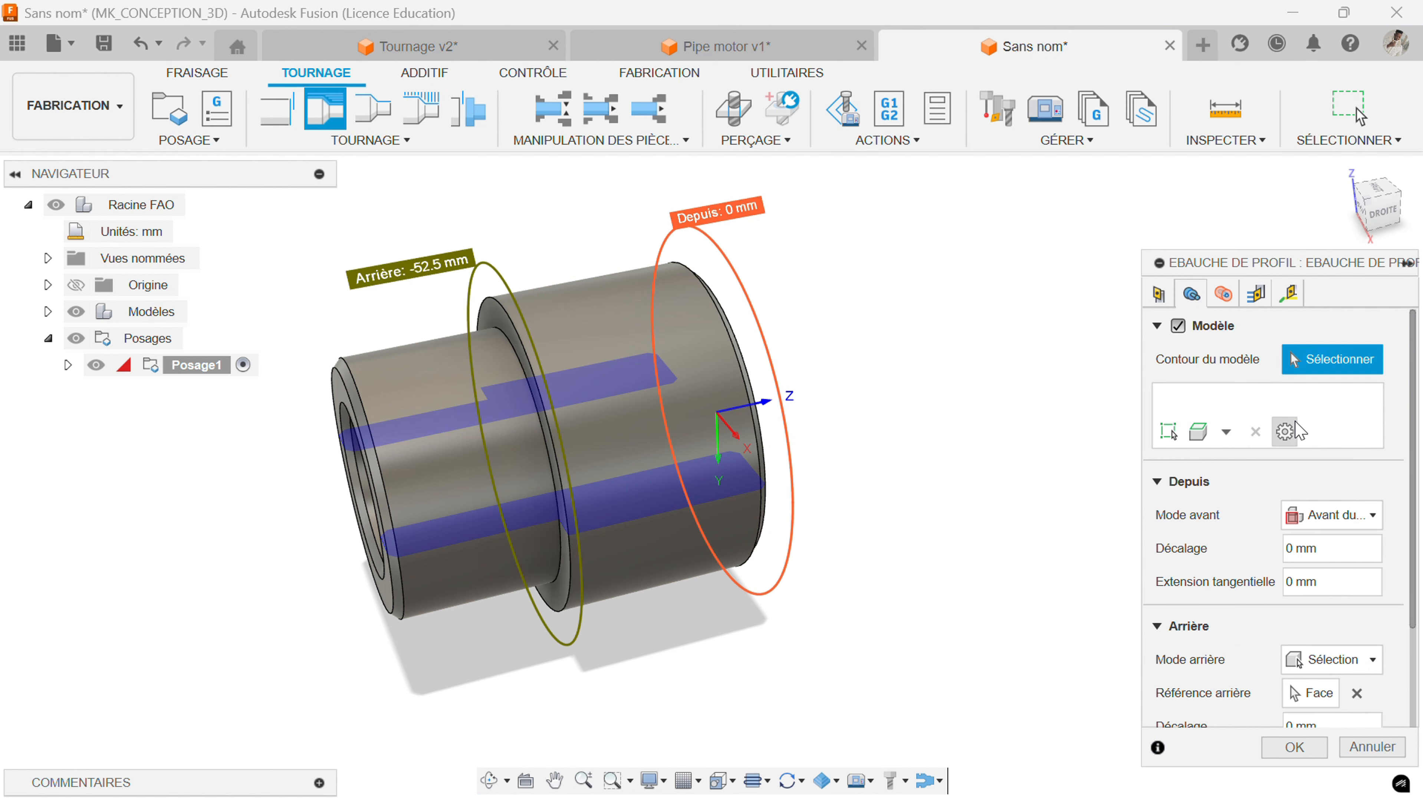
pyautogui.click(1178, 325)
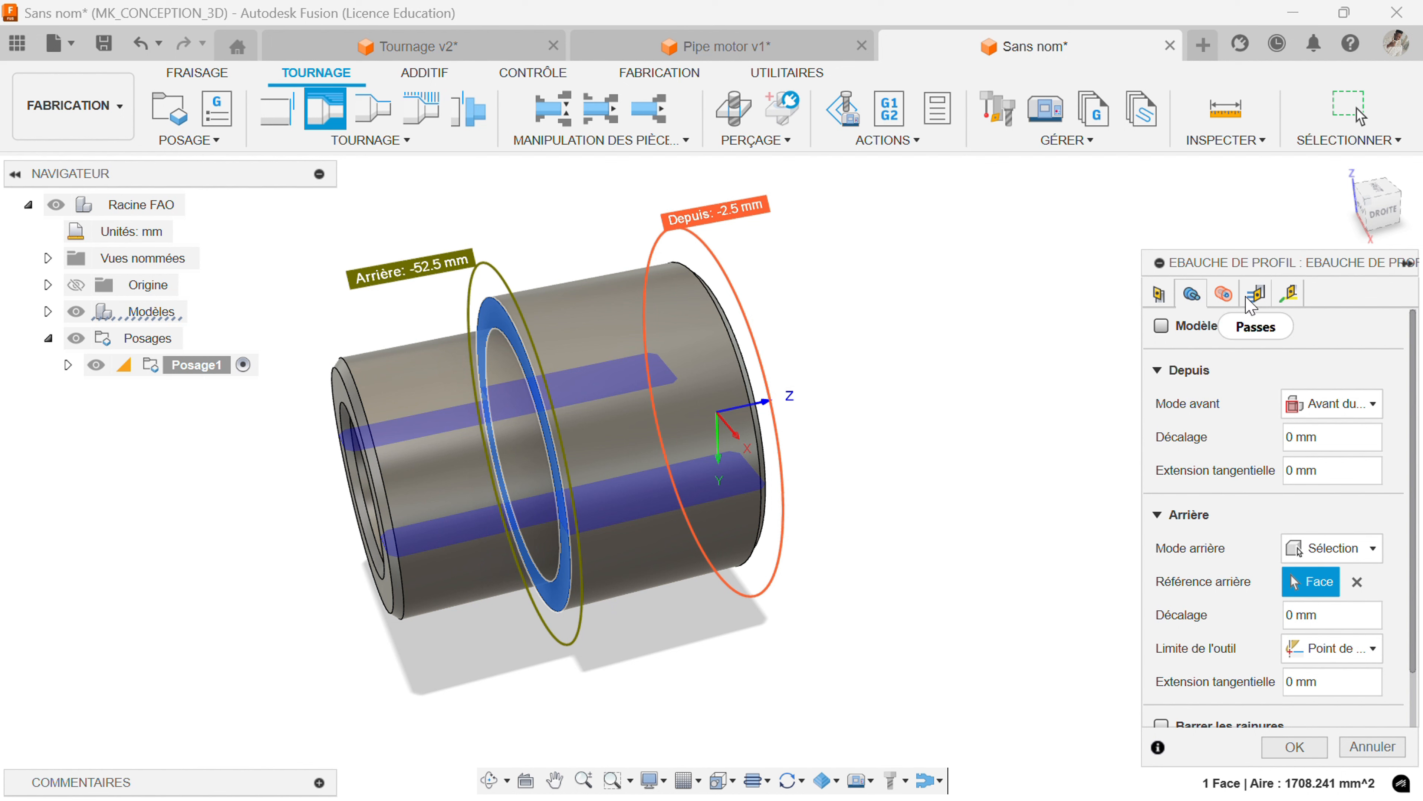
pyautogui.click(1224, 293)
pyautogui.scroll(-2, 1198, 467)
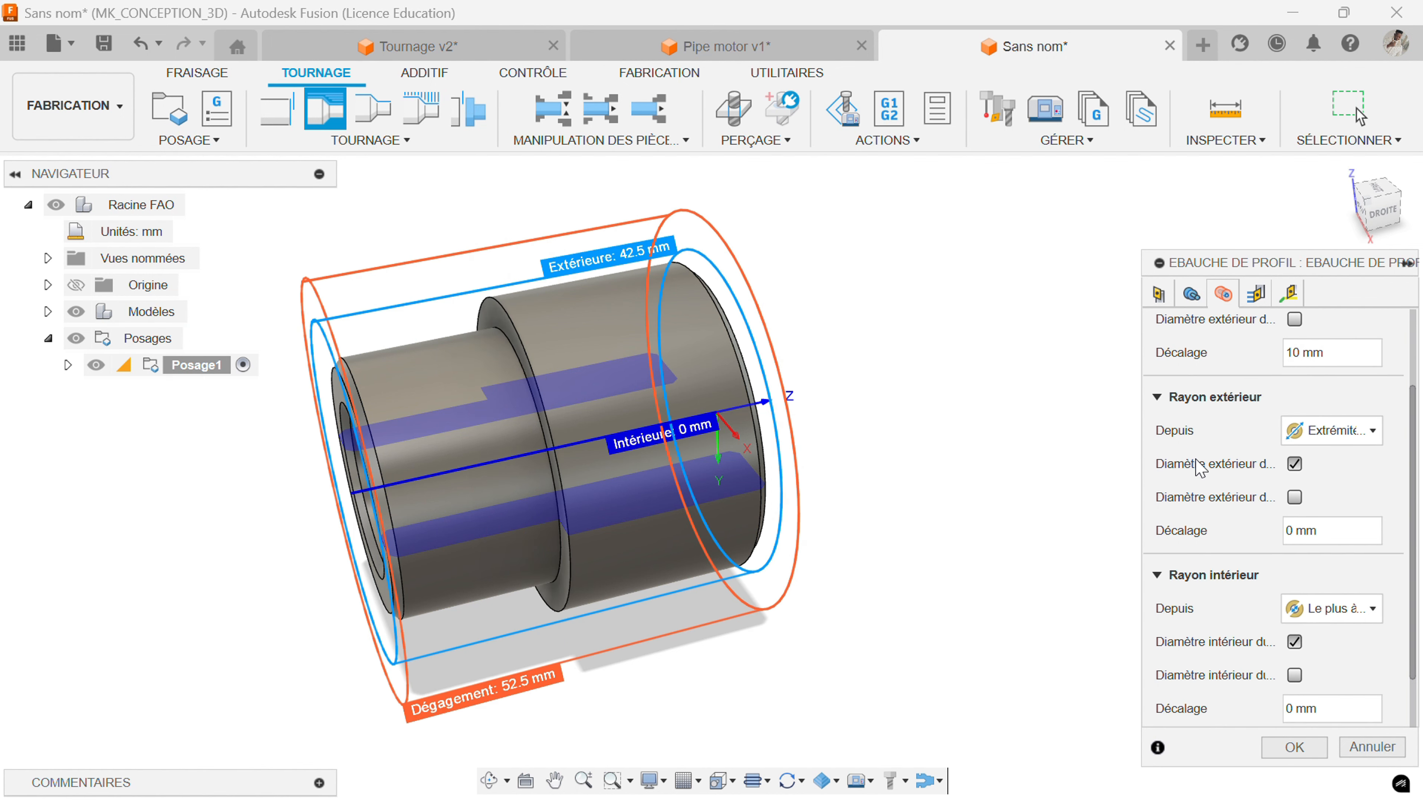
pyautogui.scroll(2, 1198, 467)
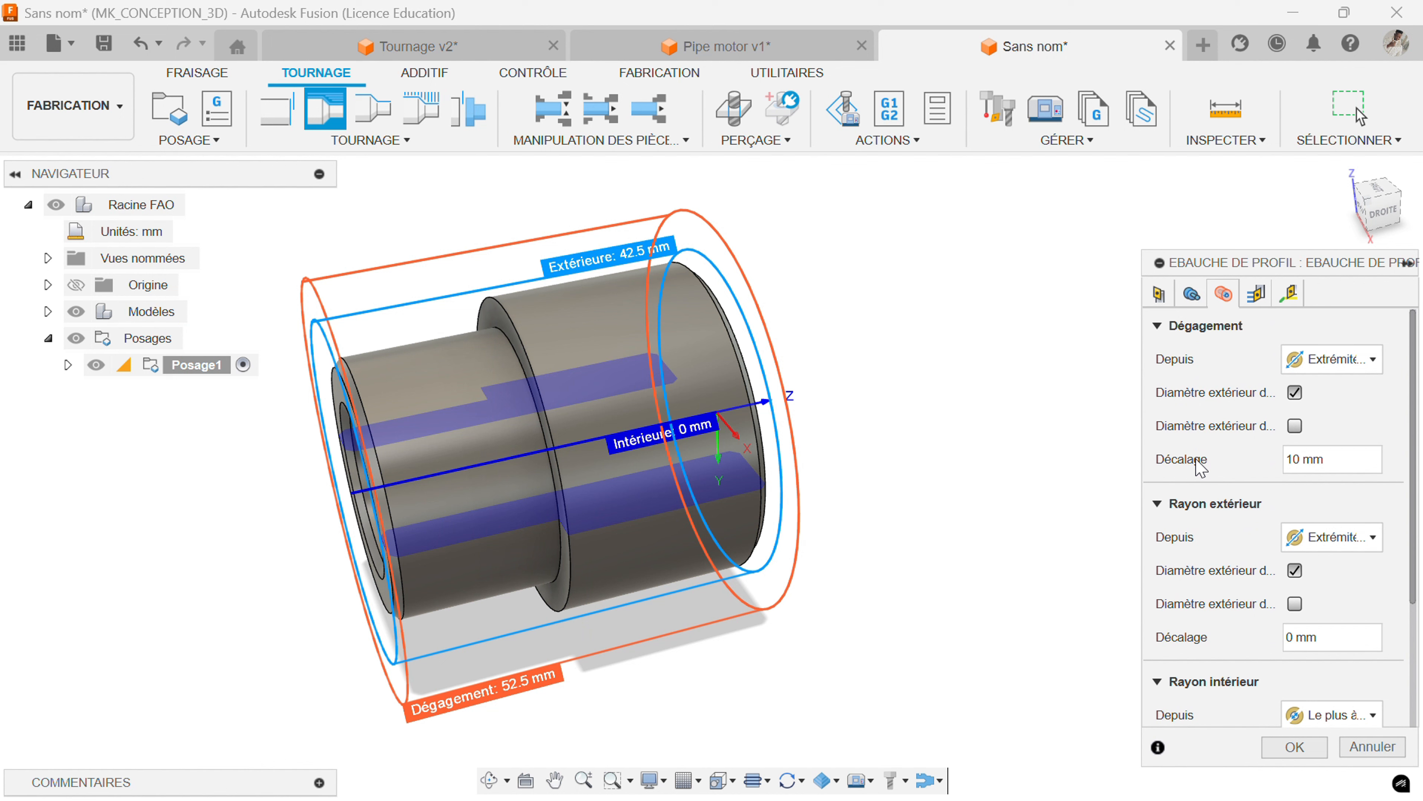
# Set the roughing passes' maximum depth of cut to 0.5 mm.
pyautogui.click(1256, 295)
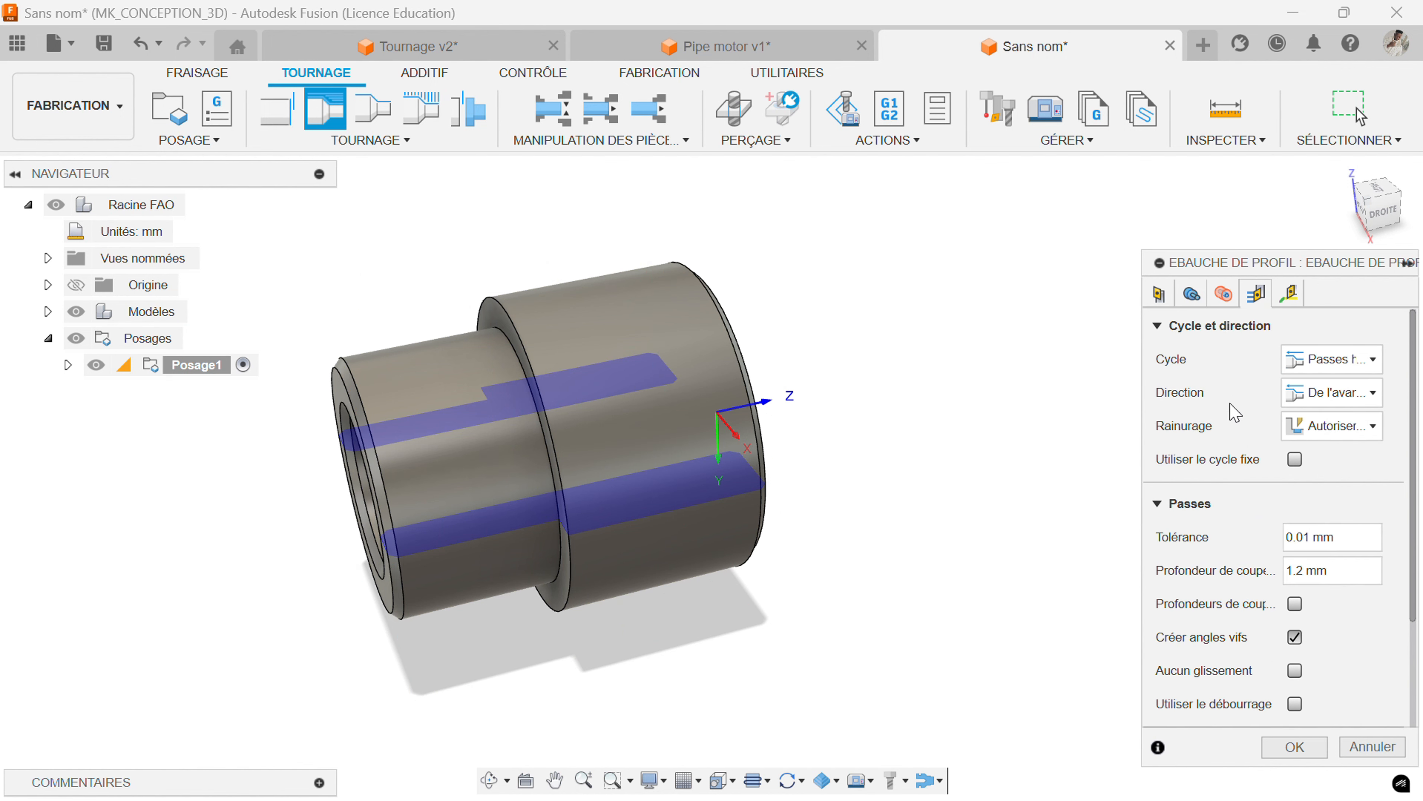
pyautogui.scroll(-1, 1232, 413)
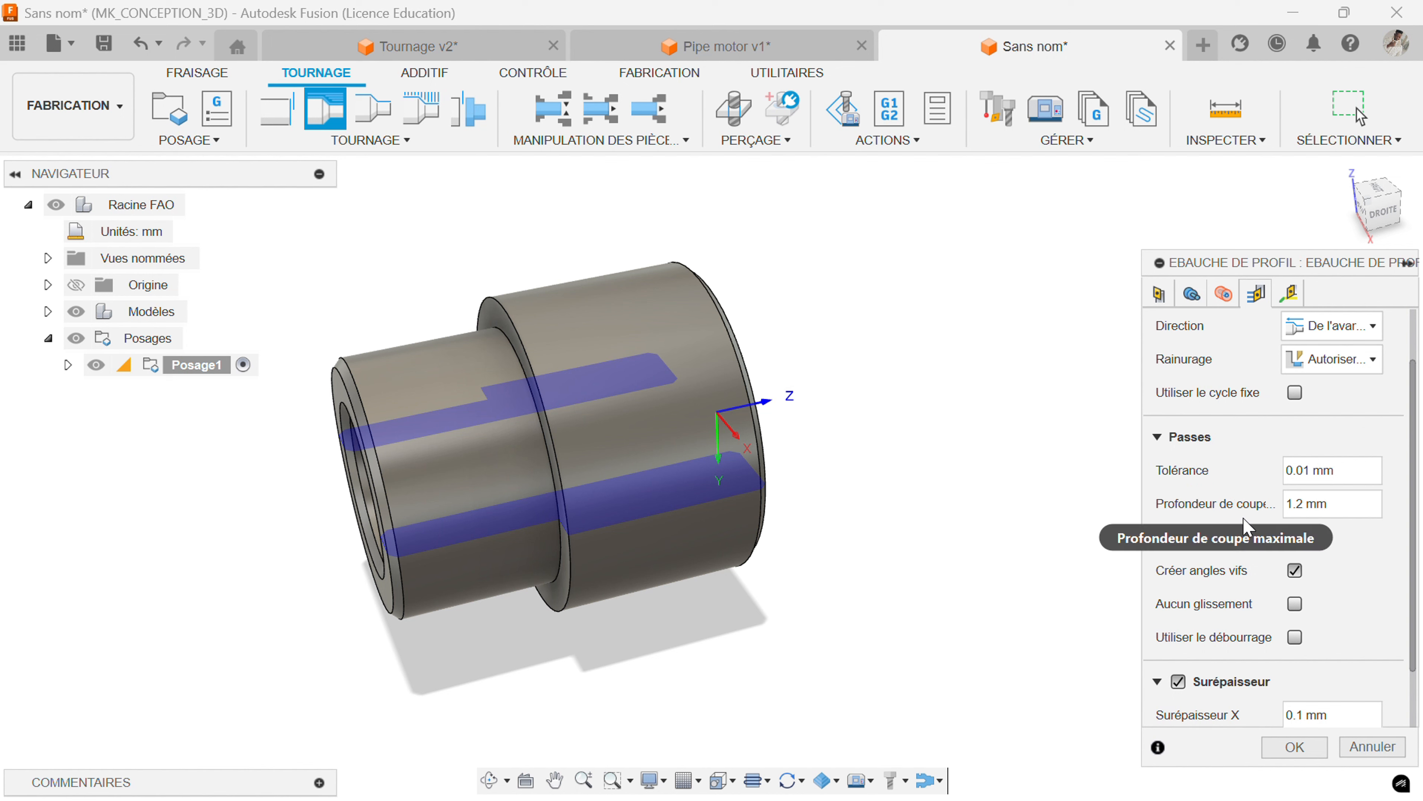
pyautogui.moveTo(1308, 507)
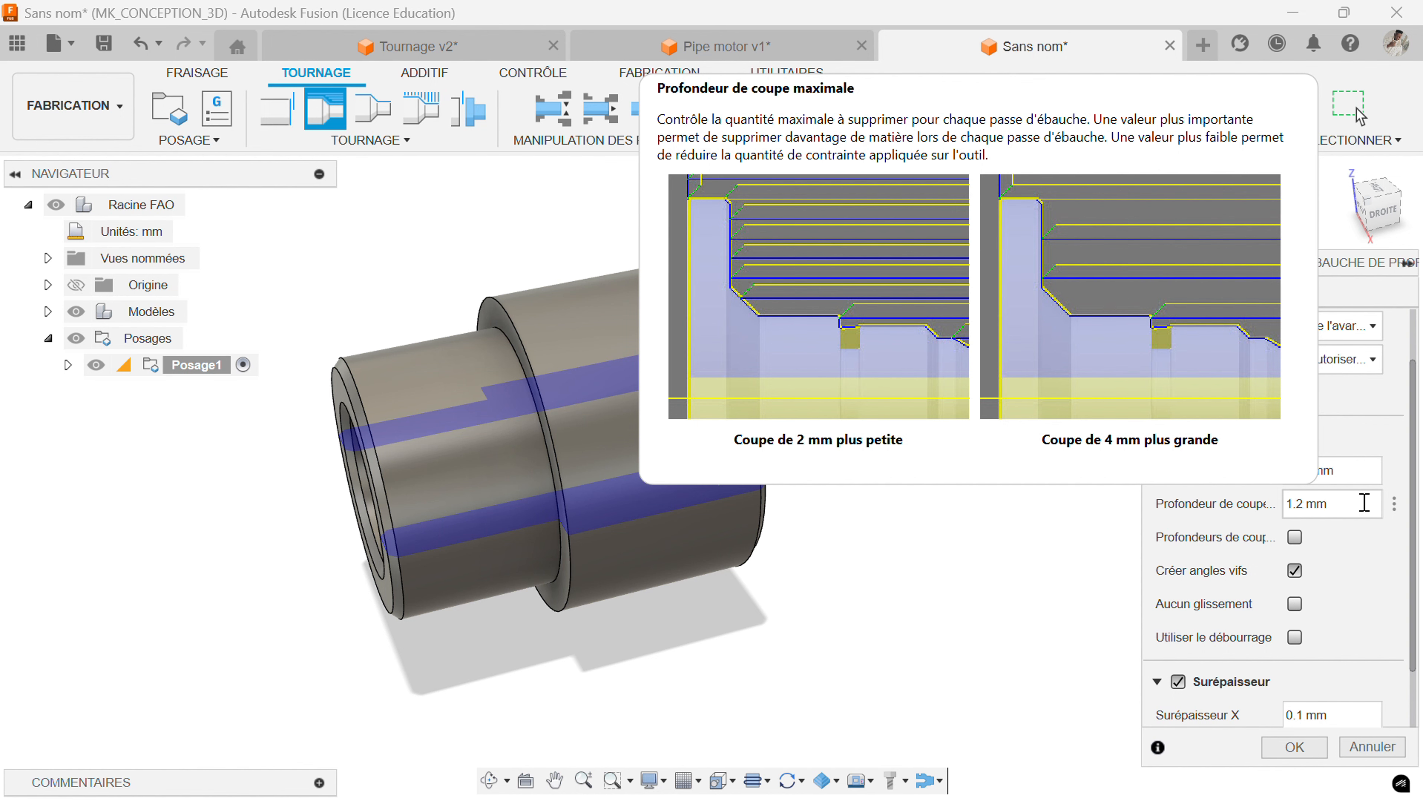
pyautogui.moveTo(1365, 504); pyautogui.dragTo(1286, 508)
pyautogui.write('0')
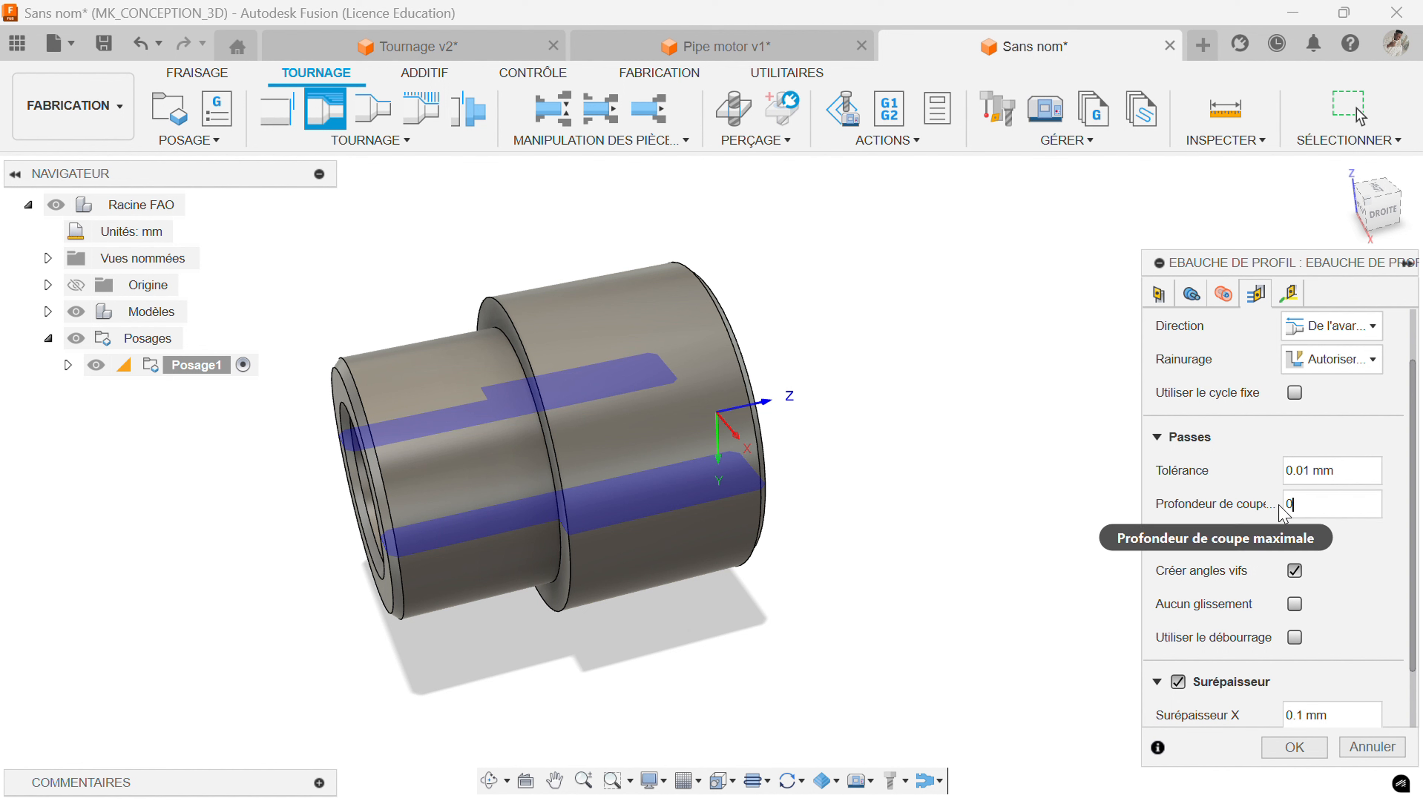
pyautogui.write('.5')
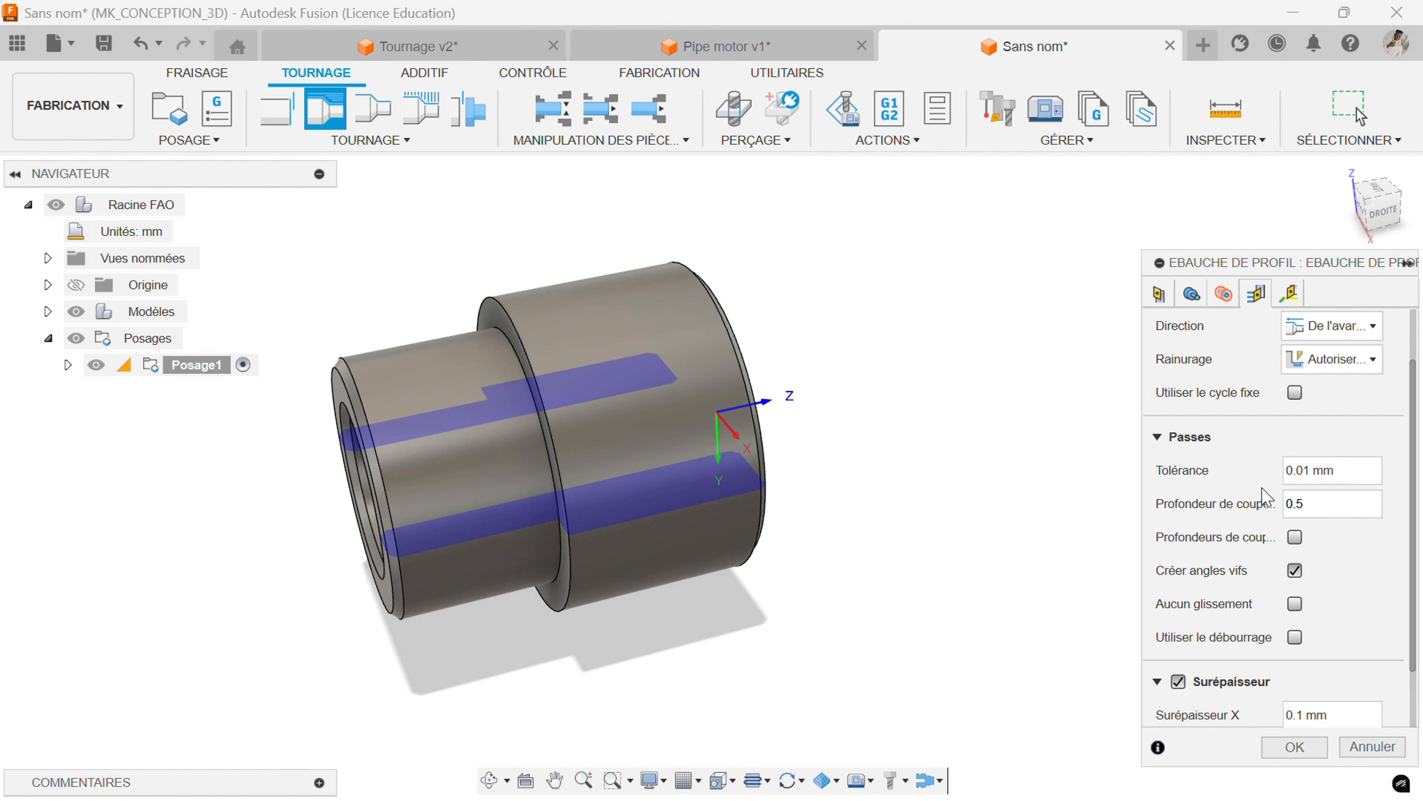
# Set the roughing operation's stock to leave to 0.5 mm in X and 0.2 mm in Z.
pyautogui.scroll(2, 1262, 496)
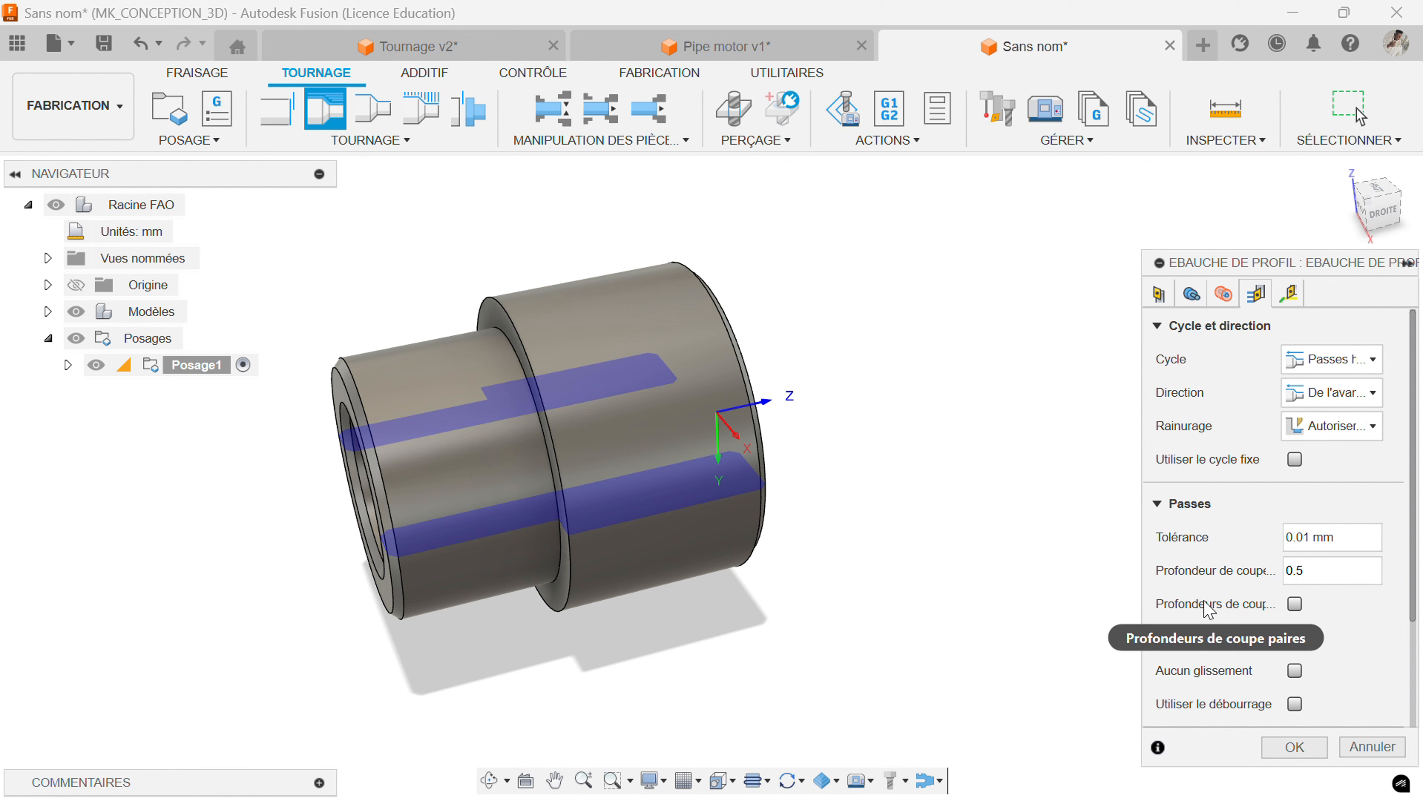
pyautogui.scroll(-2, 1207, 609)
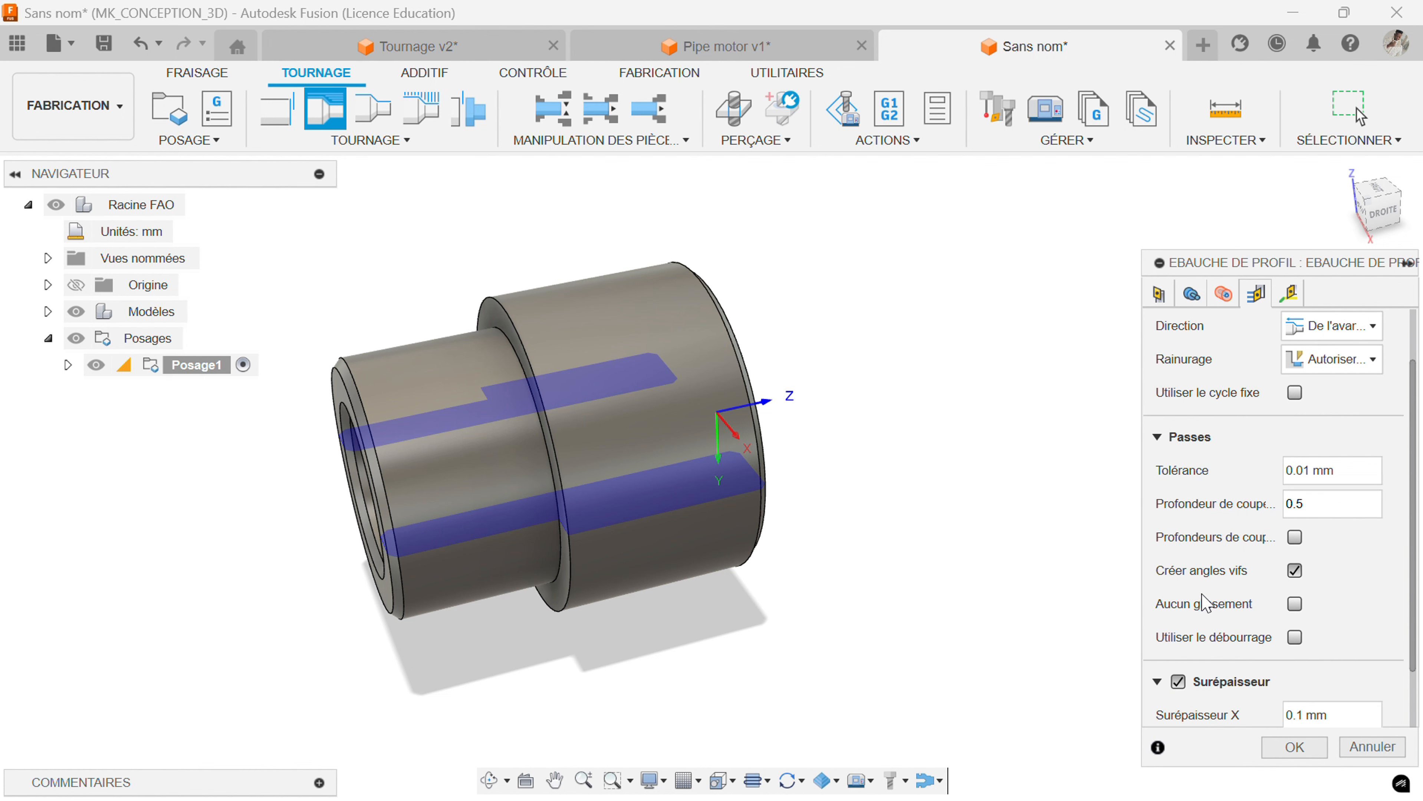
pyautogui.scroll(-2, 1204, 603)
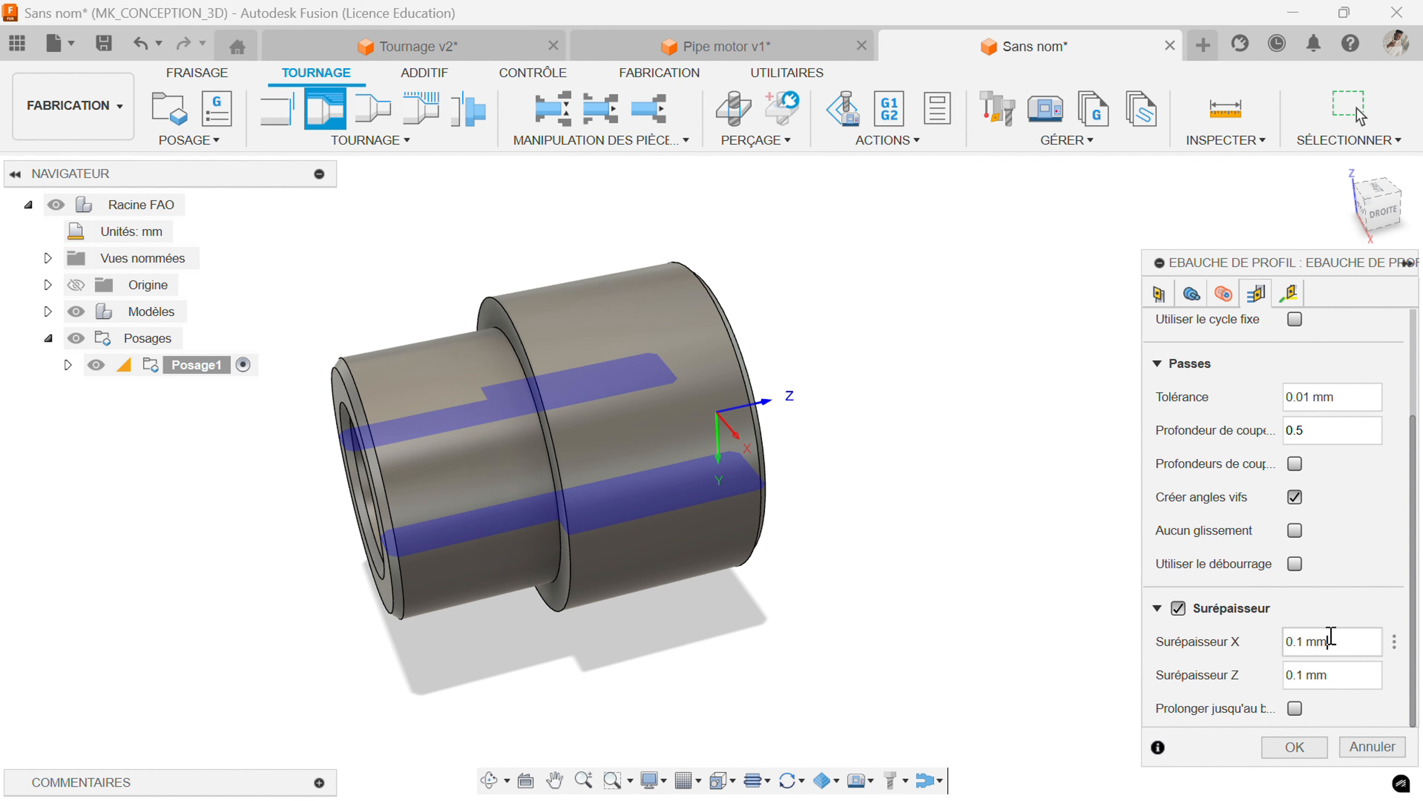
pyautogui.moveTo(1329, 641); pyautogui.dragTo(1284, 641)
pyautogui.moveTo(1364, 676); pyautogui.dragTo(1272, 673)
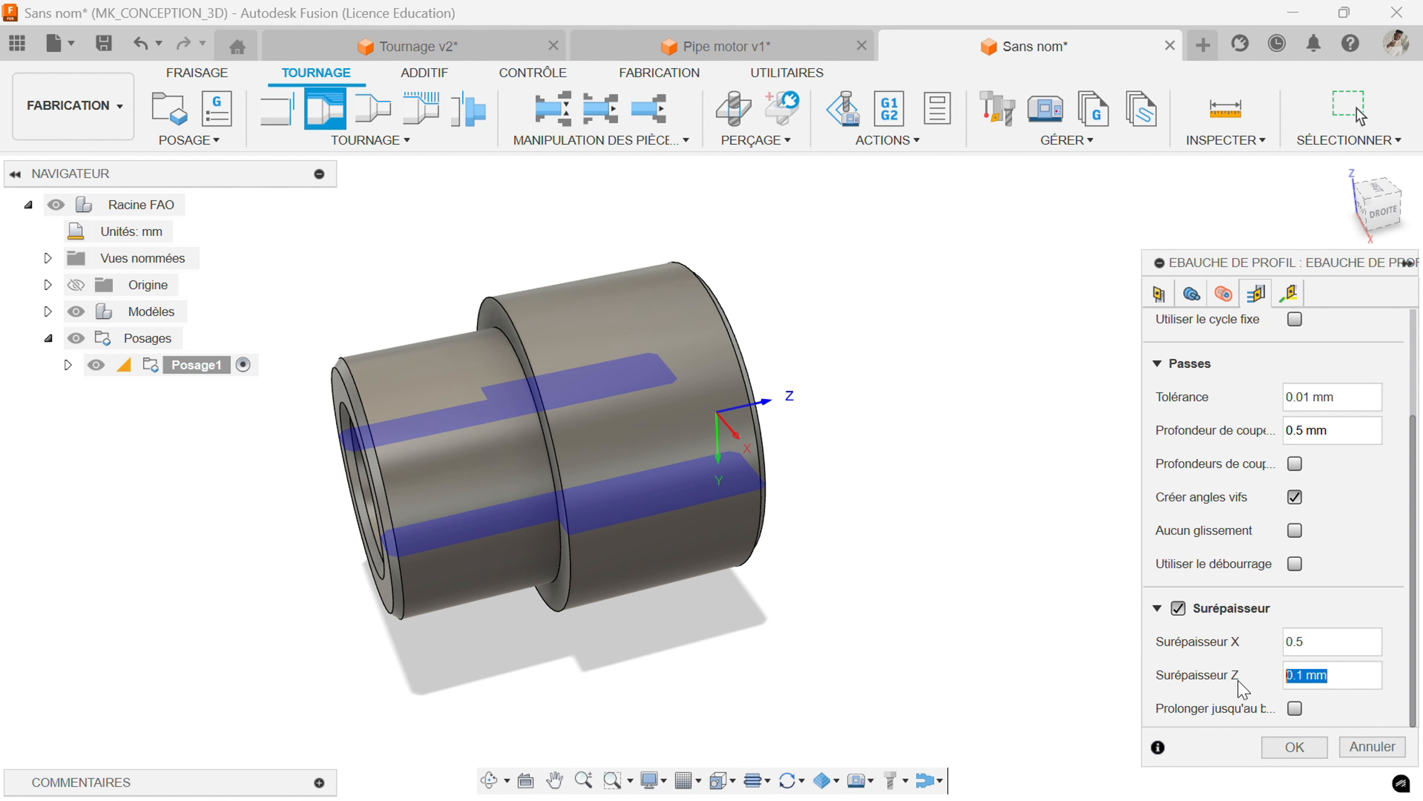
pyautogui.write('0.2')
# Review the roughing operation's tool, feed and speed settings and its front and rear limits on the part.
pyautogui.scroll(3, 1206, 536)
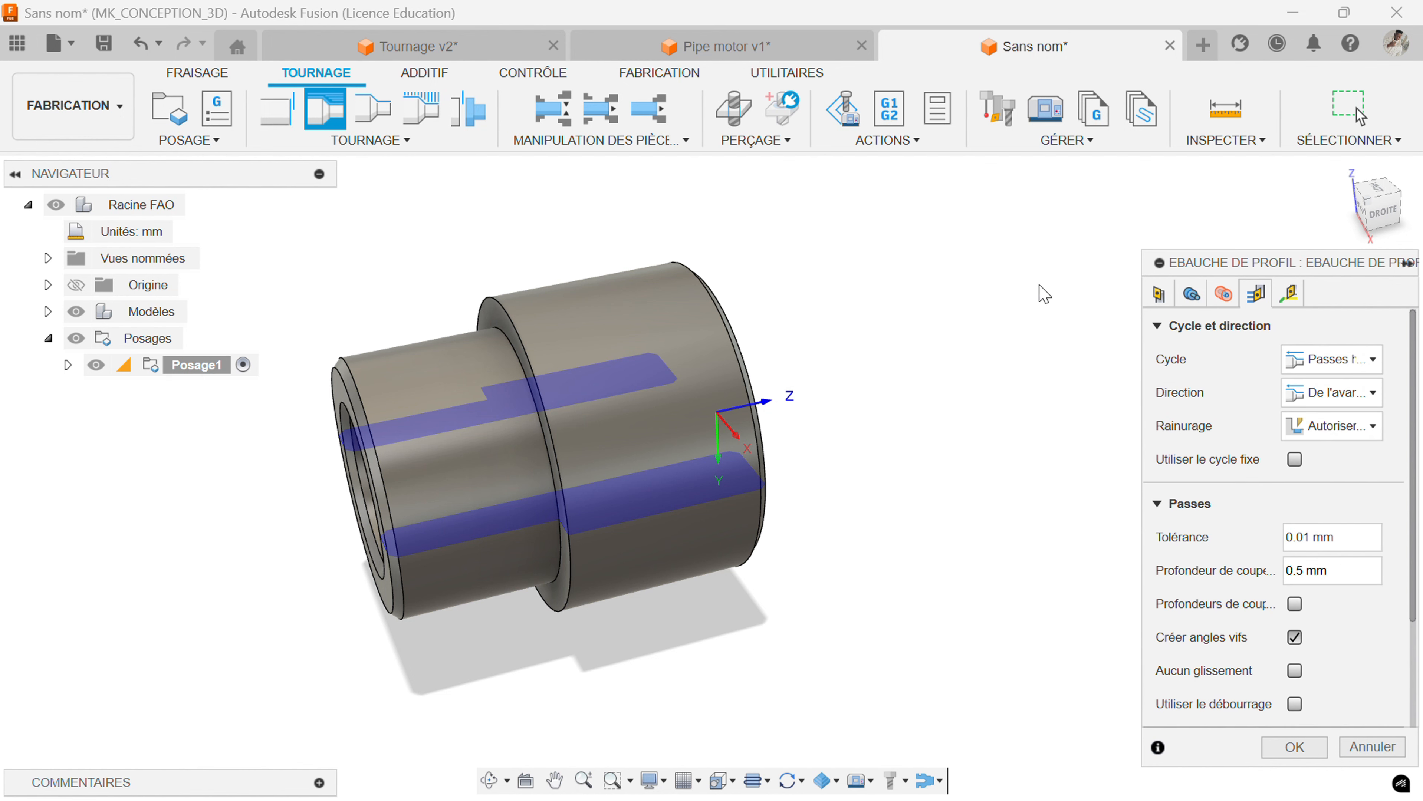
pyautogui.click(1159, 295)
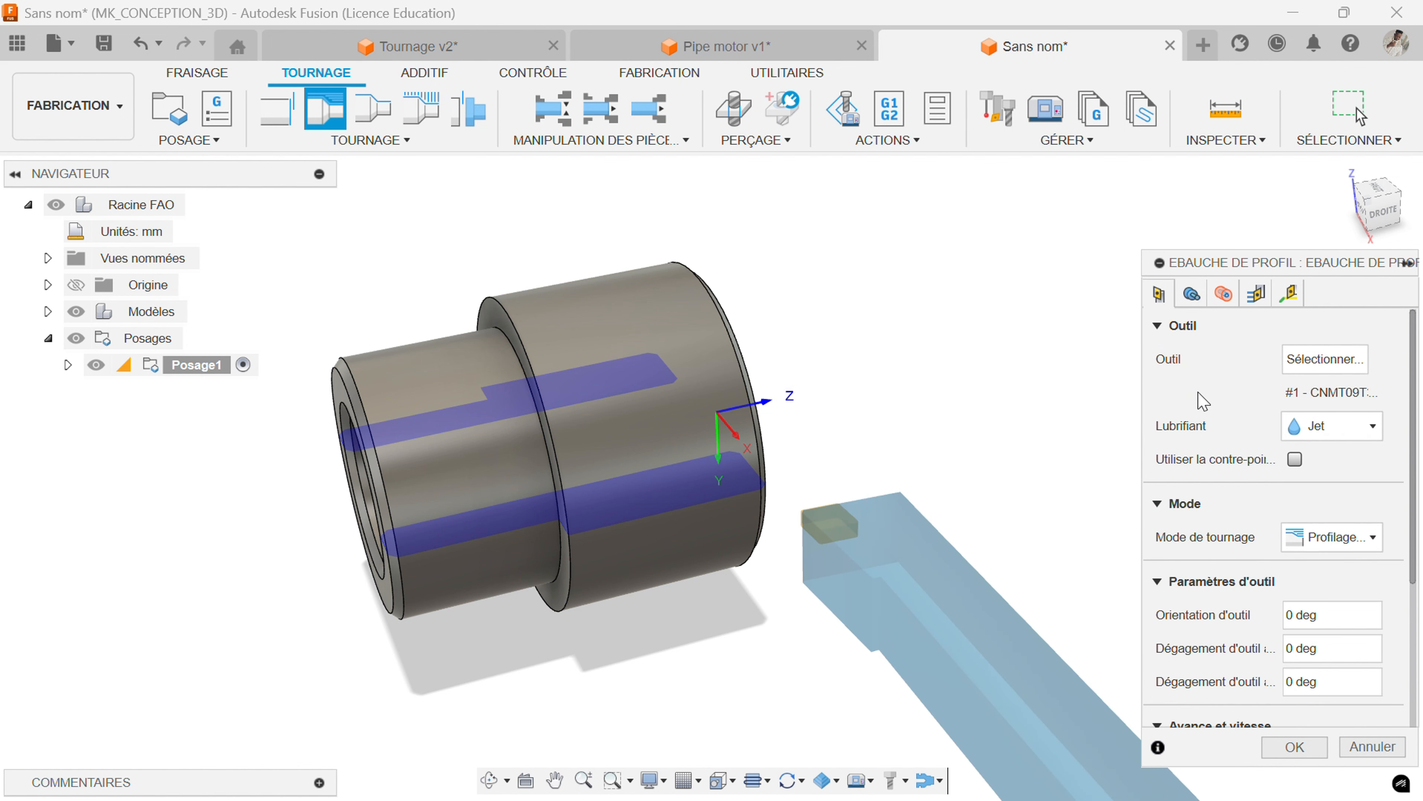
pyautogui.scroll(-4, 1203, 401)
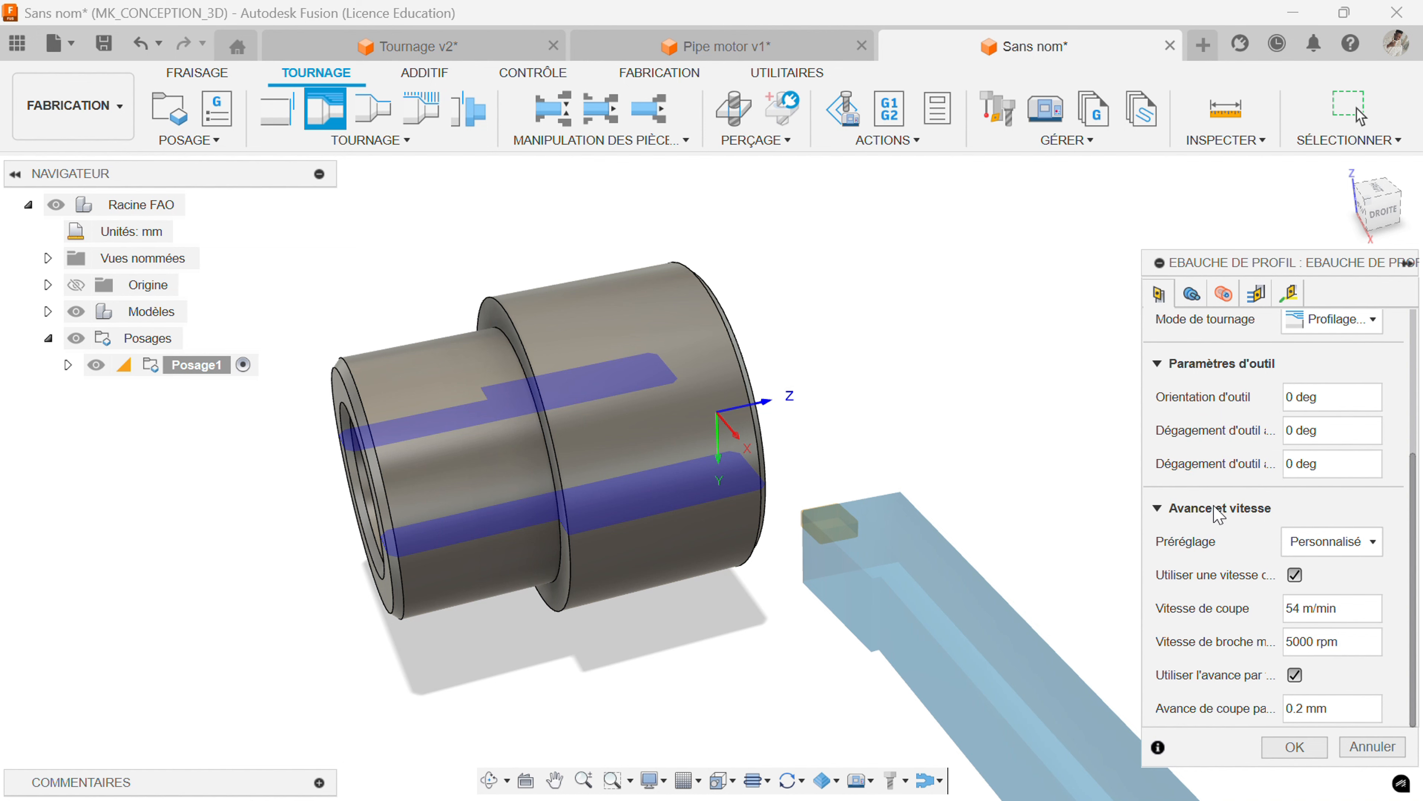
pyautogui.scroll(4, 1218, 513)
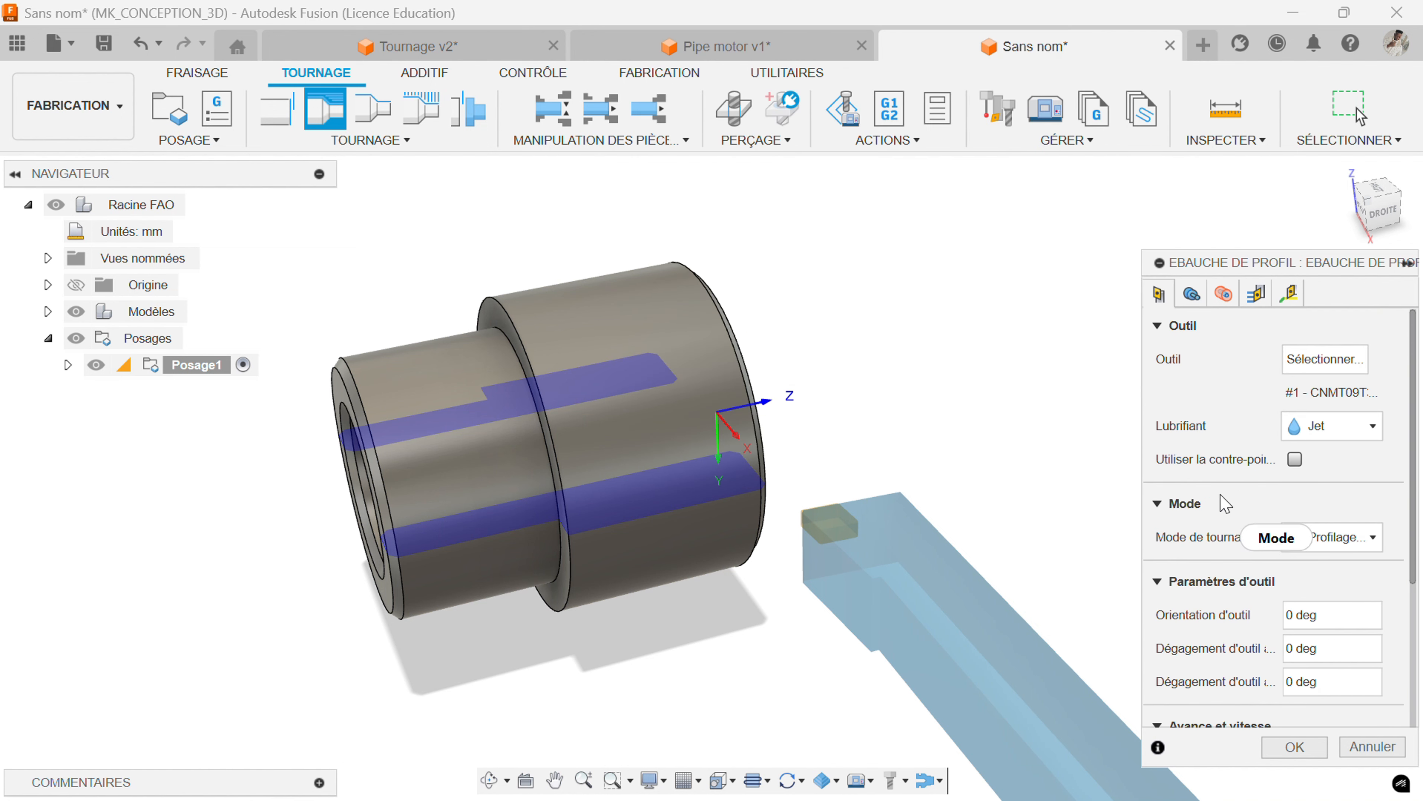
pyautogui.click(1191, 294)
pyautogui.scroll(-1, 1222, 452)
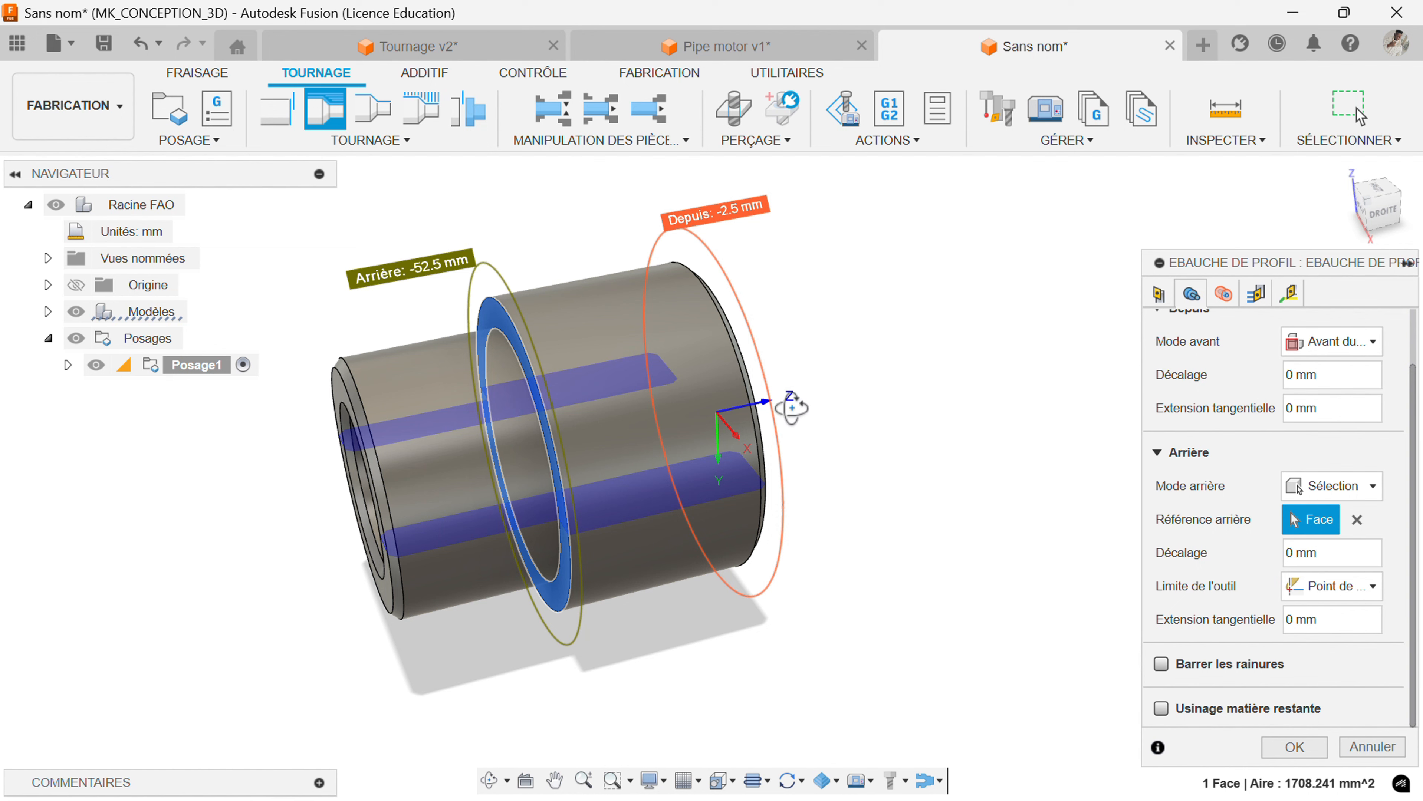
pyautogui.moveTo(791, 404)
pyautogui.keyDown('shift'); pyautogui.mouseDown(button='middle')
pyautogui.moveTo(713, 412)
pyautogui.moveTo(801, 391)
pyautogui.moveTo(756, 397)
pyautogui.moveTo(800, 412)
pyautogui.mouseUp(button='middle'); pyautogui.keyUp('shift')
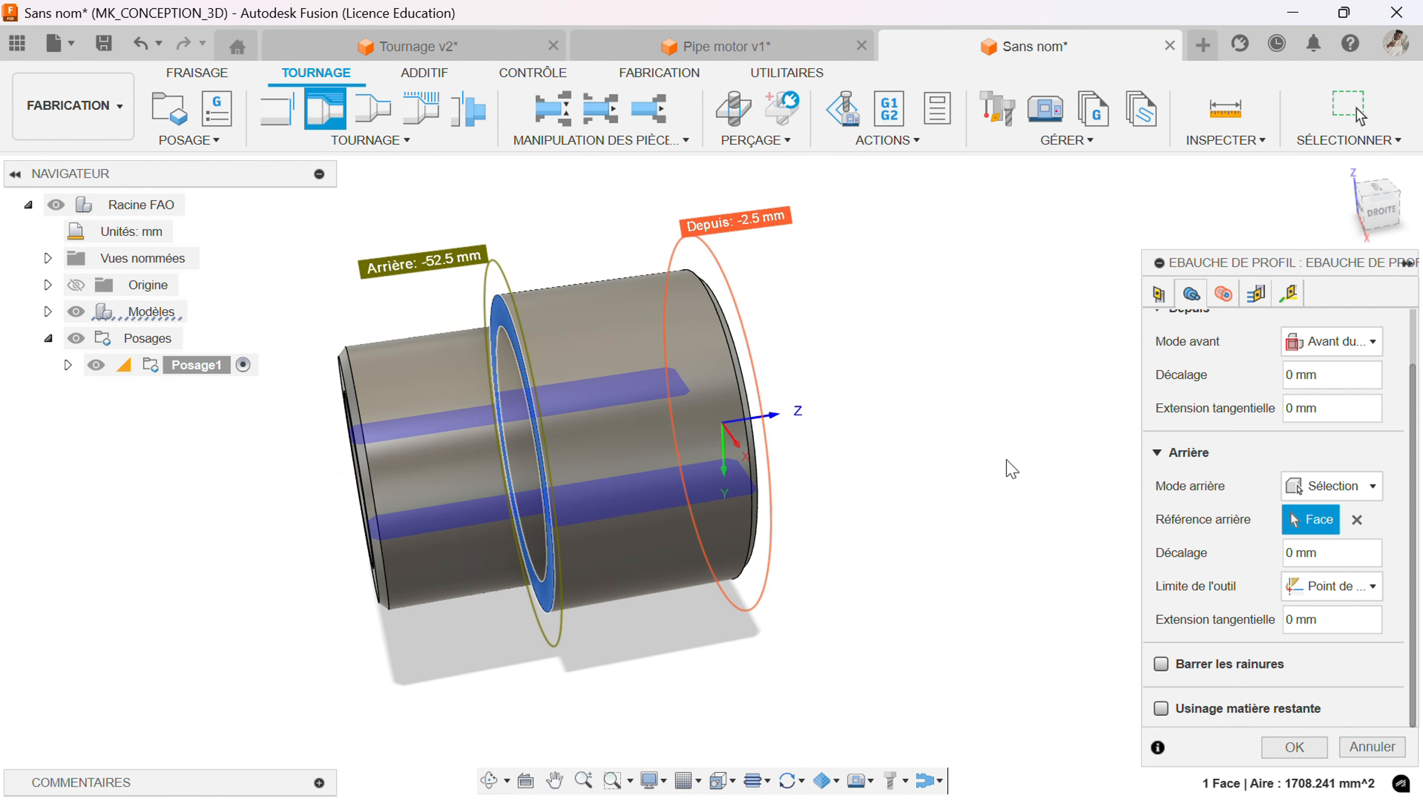
# Confirm the profile roughing operation to generate its toolpath and inspect it around the stock.
pyautogui.click(1255, 293)
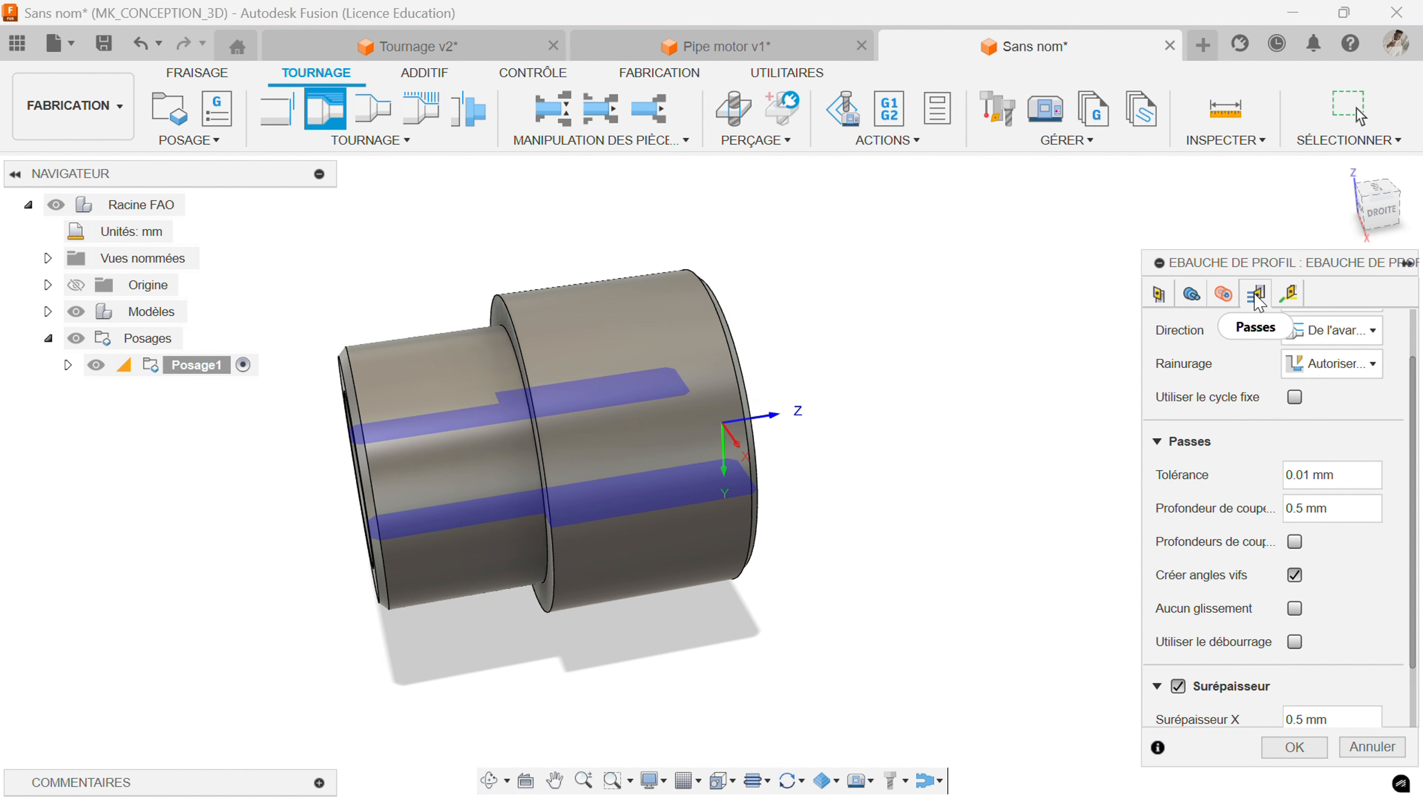
pyautogui.click(1273, 747)
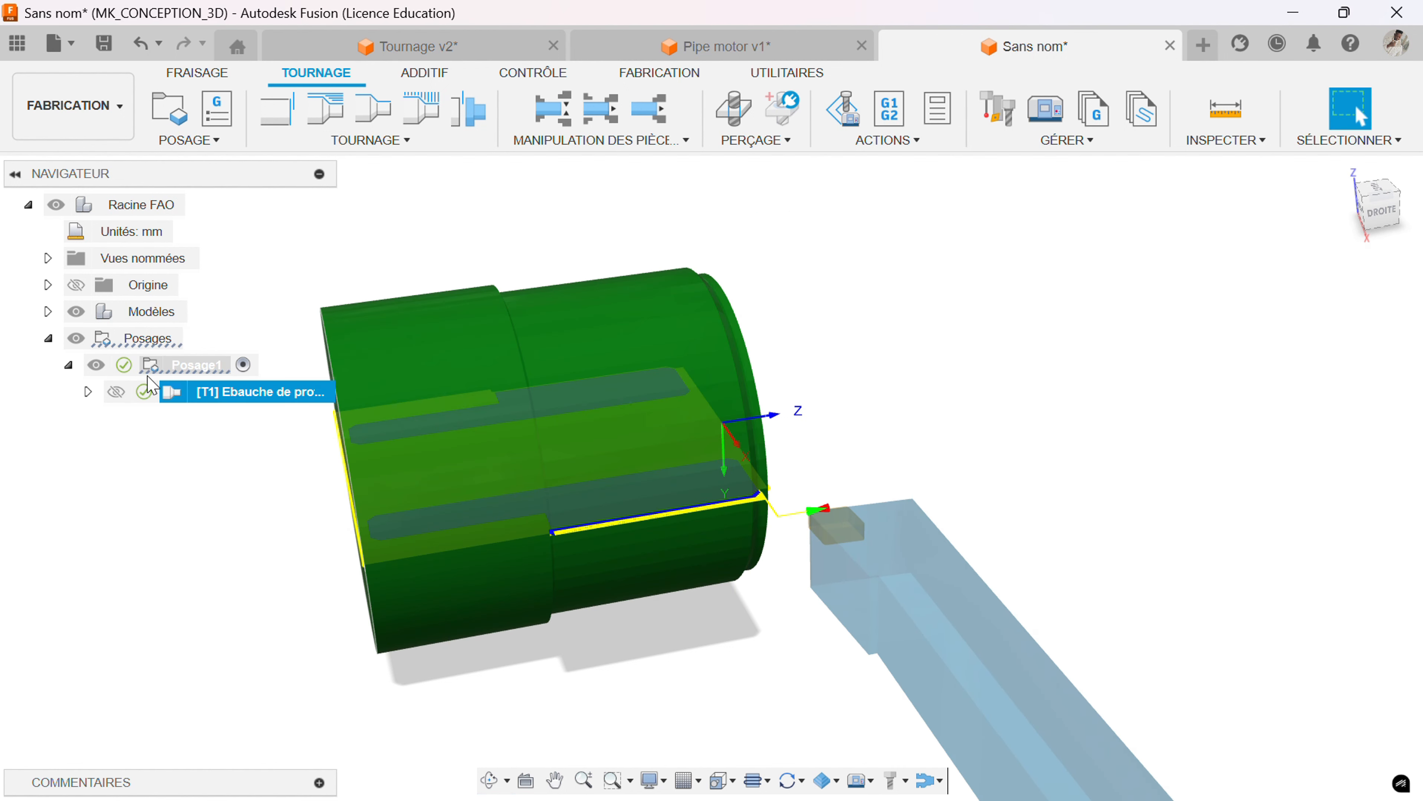
pyautogui.moveTo(155, 402)
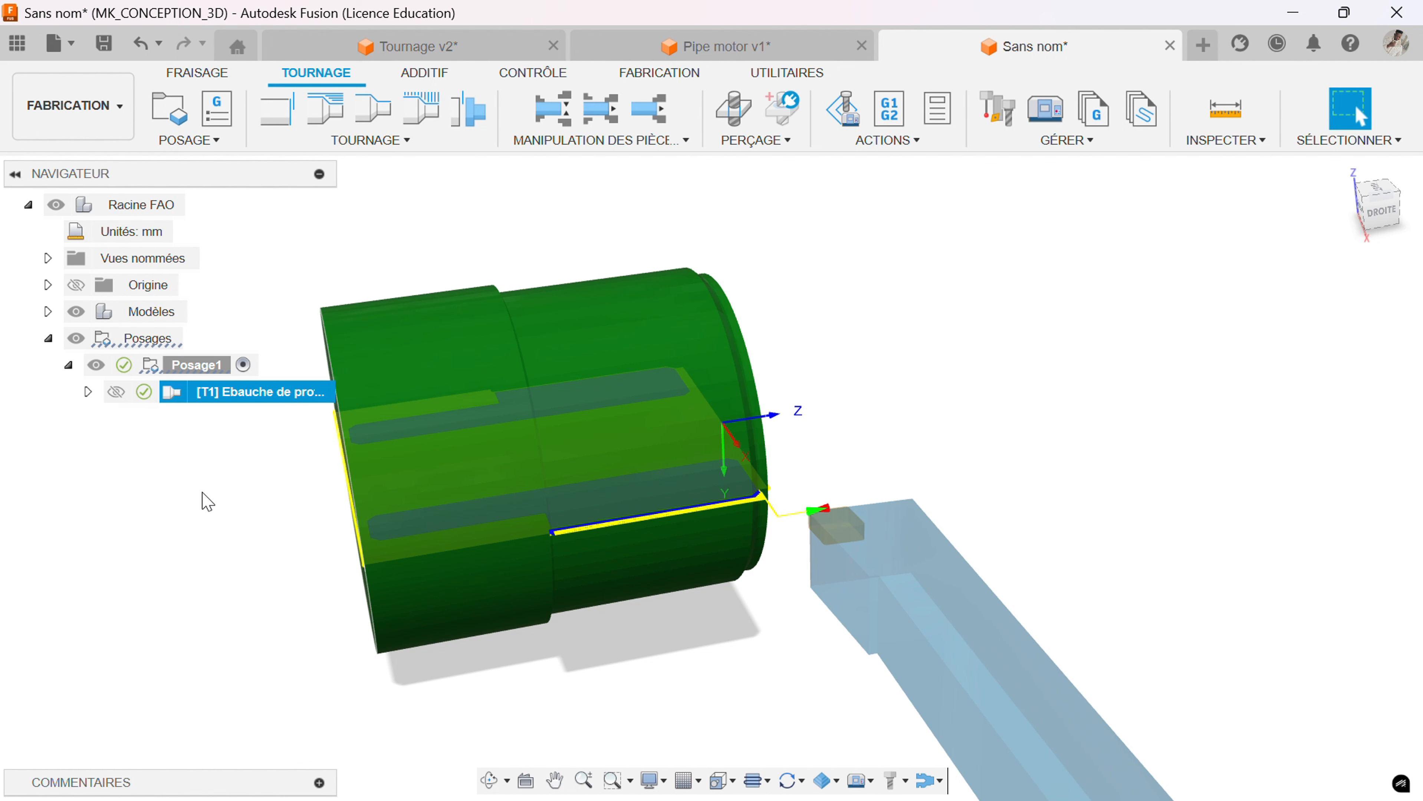
pyautogui.click(209, 505)
pyautogui.moveTo(216, 471); pyautogui.dragTo(385, 432, button='middle')
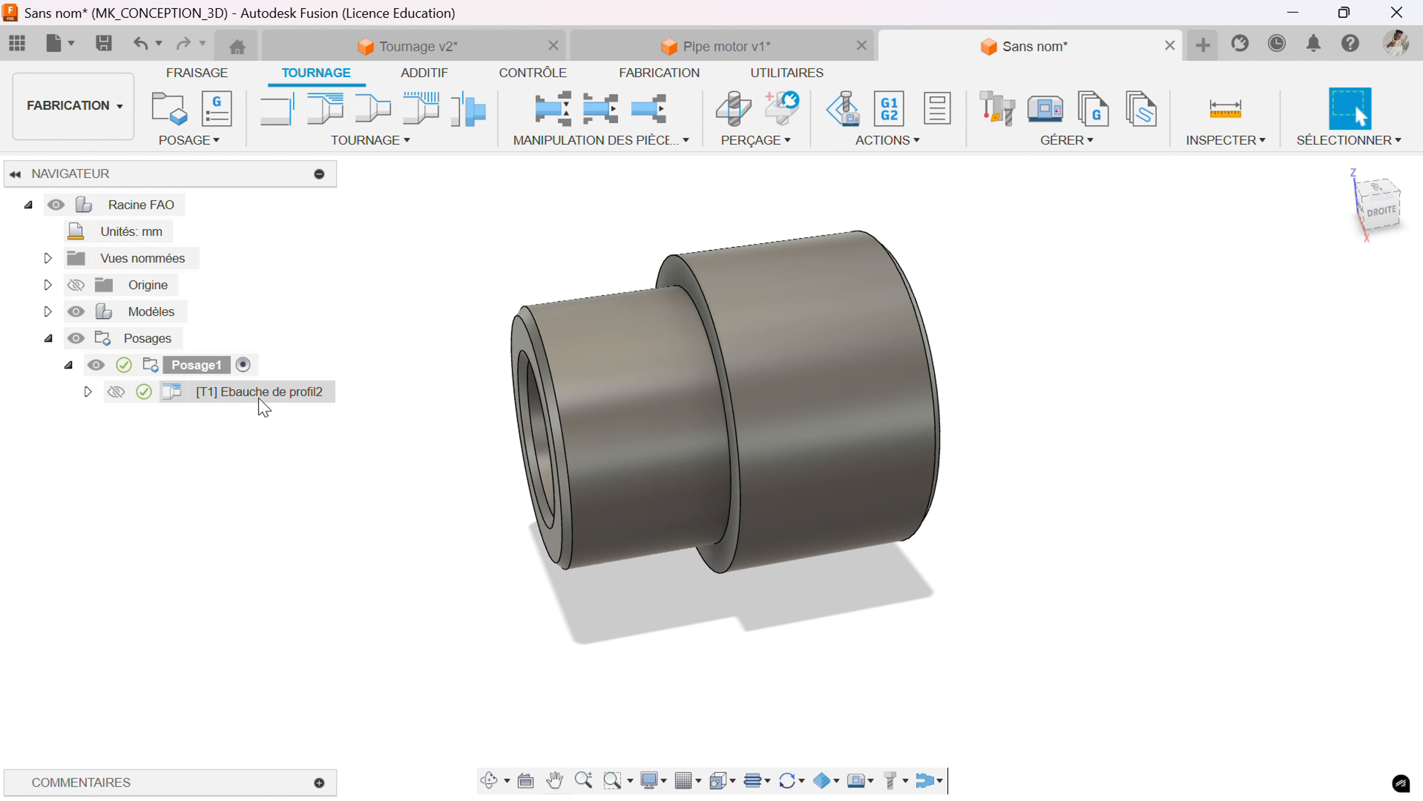
pyautogui.click(259, 395)
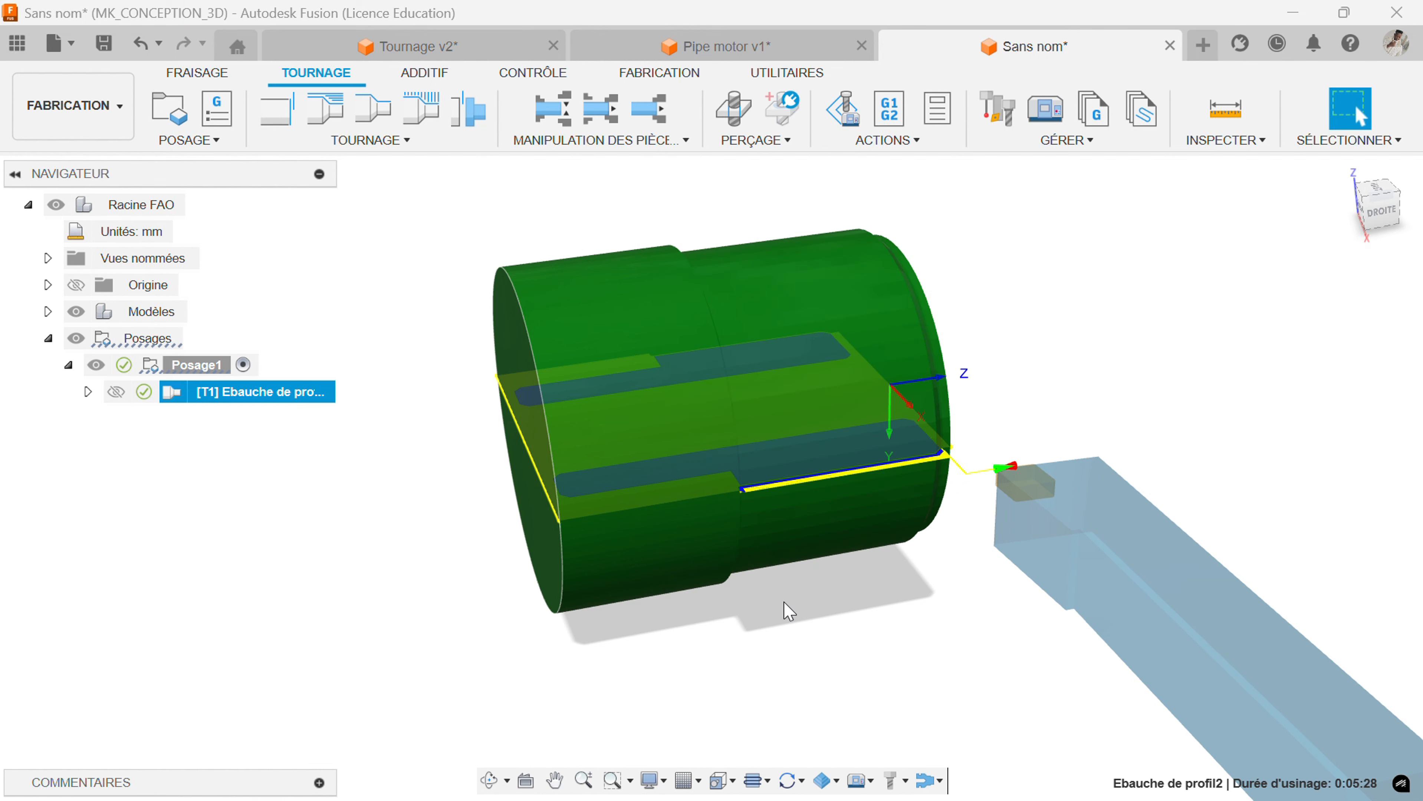
pyautogui.keyDown('shift'); pyautogui.moveTo(742, 613); pyautogui.dragTo(635, 613, button='middle'); pyautogui.keyUp('shift')
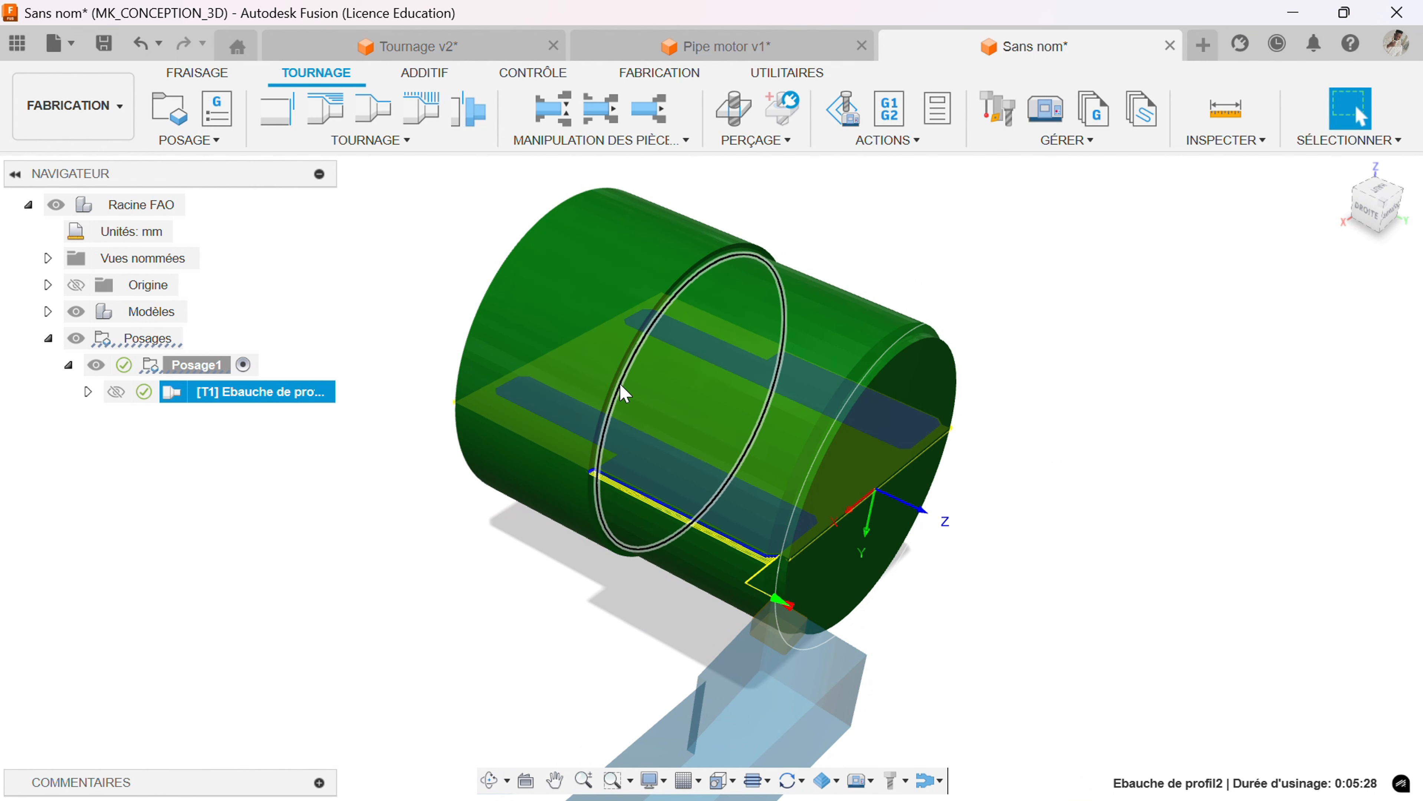
pyautogui.keyDown('shift'); pyautogui.moveTo(465, 514); pyautogui.dragTo(553, 530, button='middle'); pyautogui.keyUp('shift')
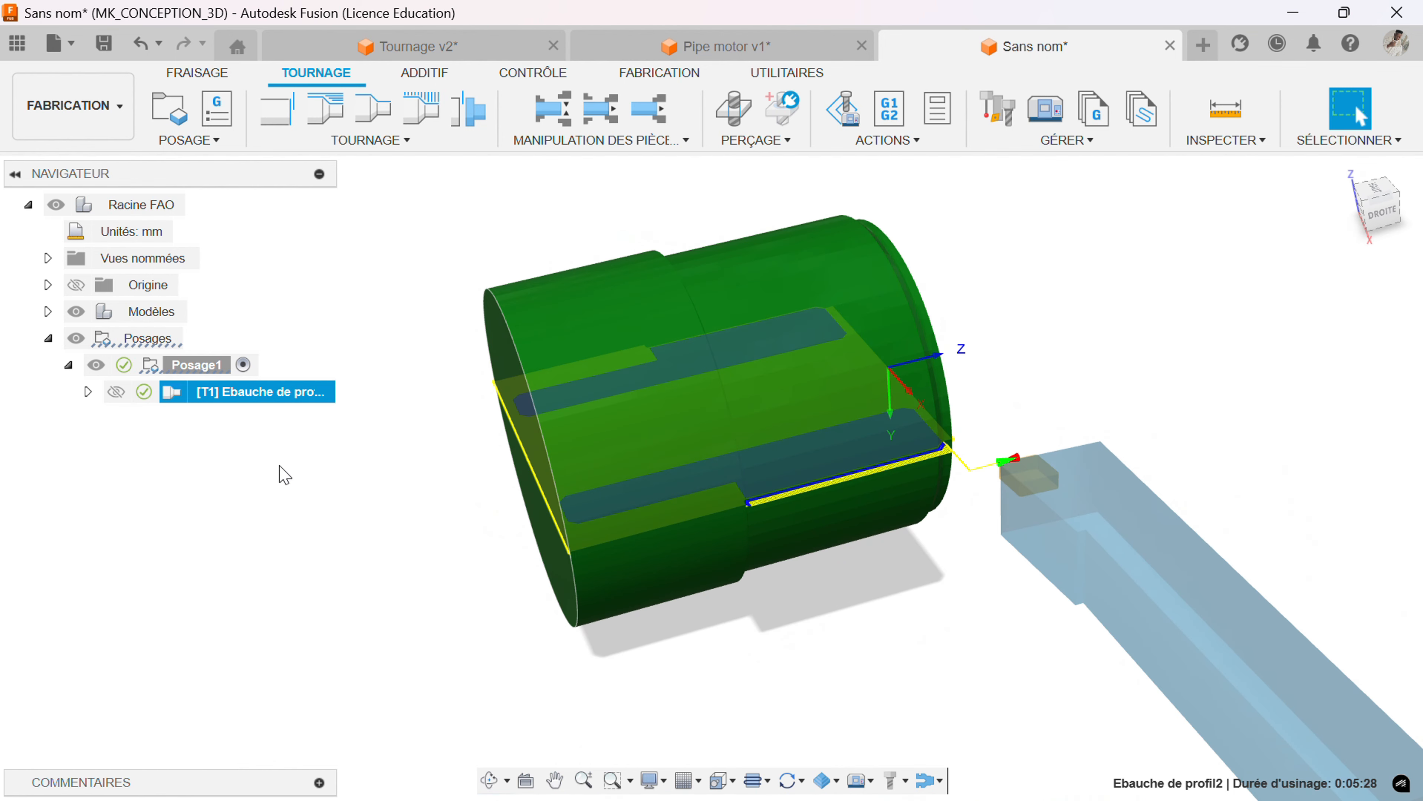
# Simulate the profile roughing operation, review the detected problems, play the material removal and leave the simulation.
pyautogui.rightClick(239, 394)
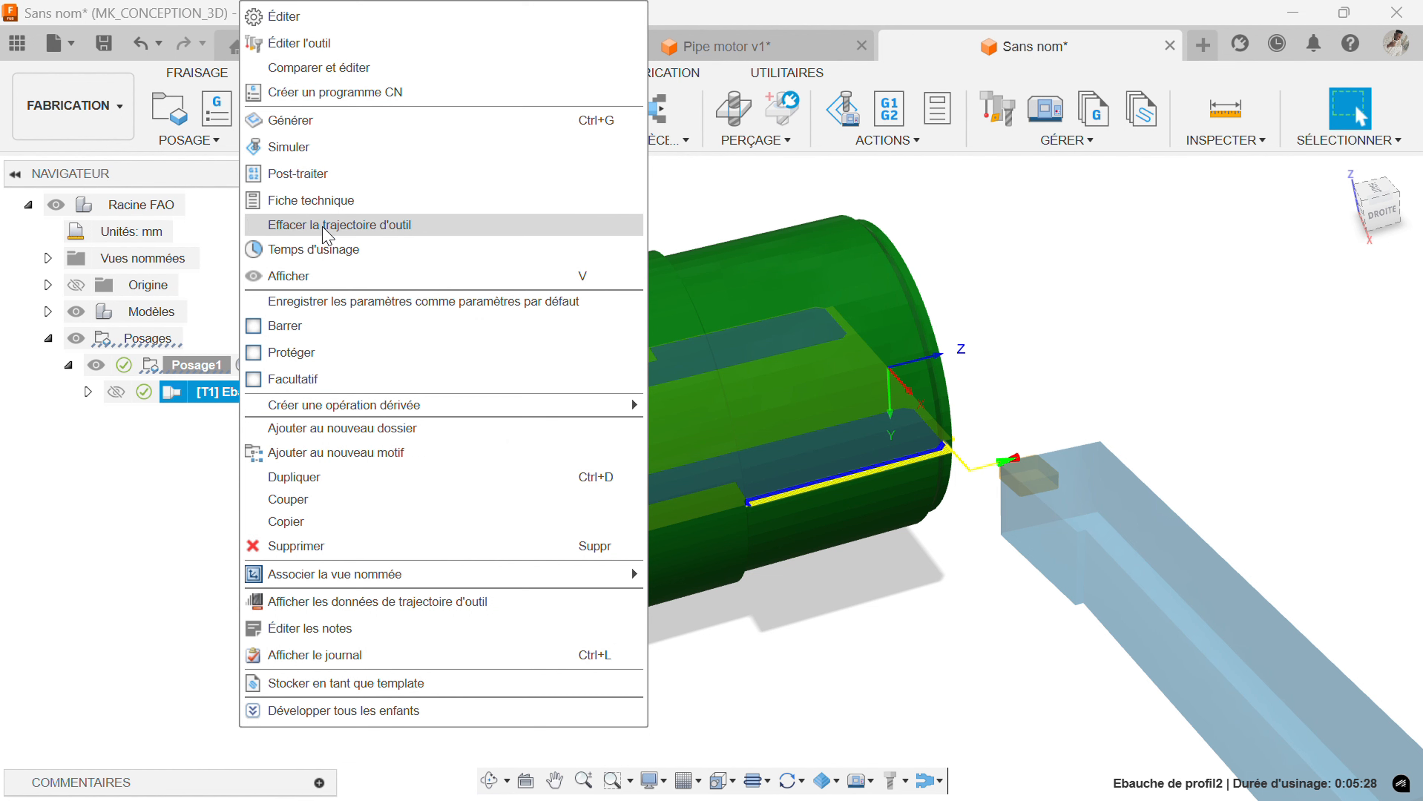
pyautogui.click(317, 159)
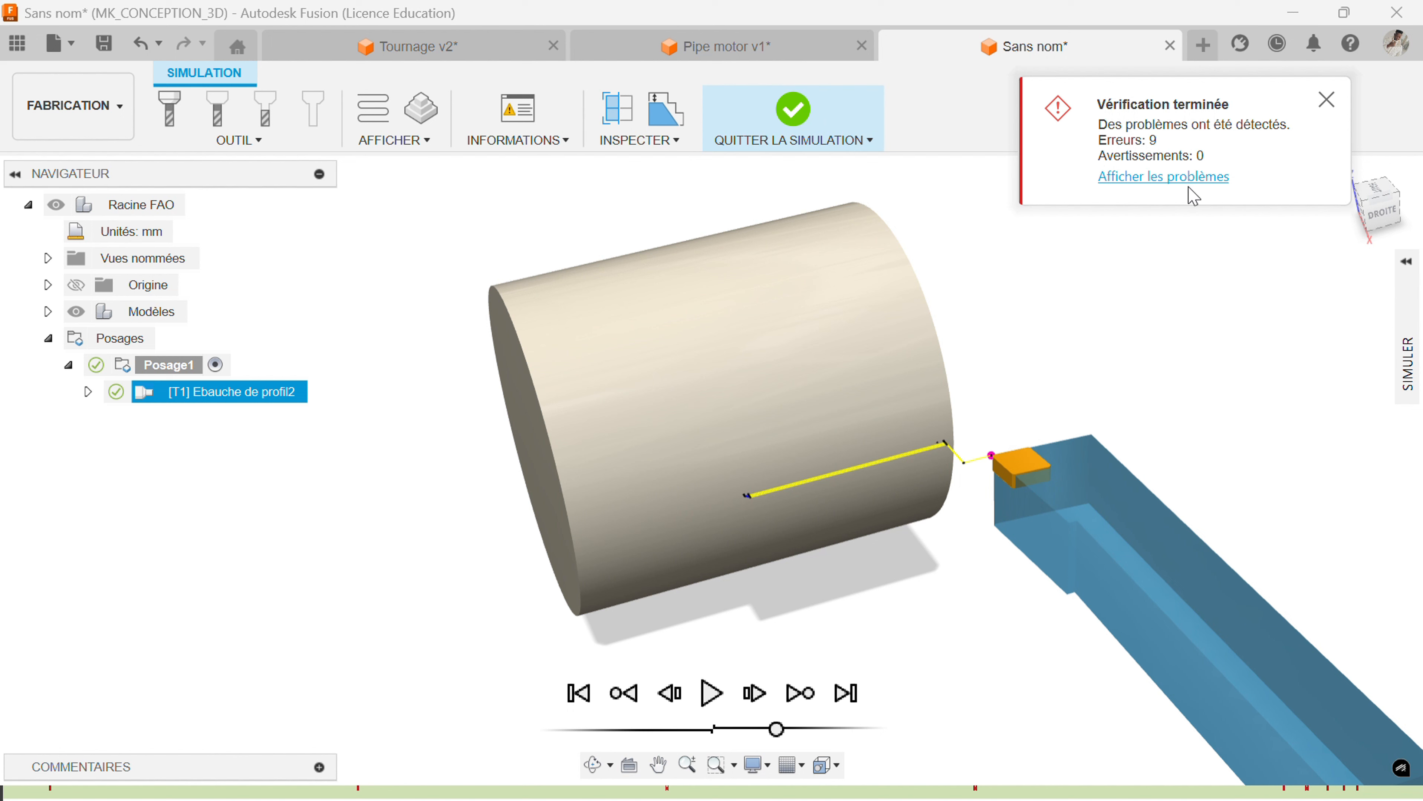
pyautogui.click(1175, 177)
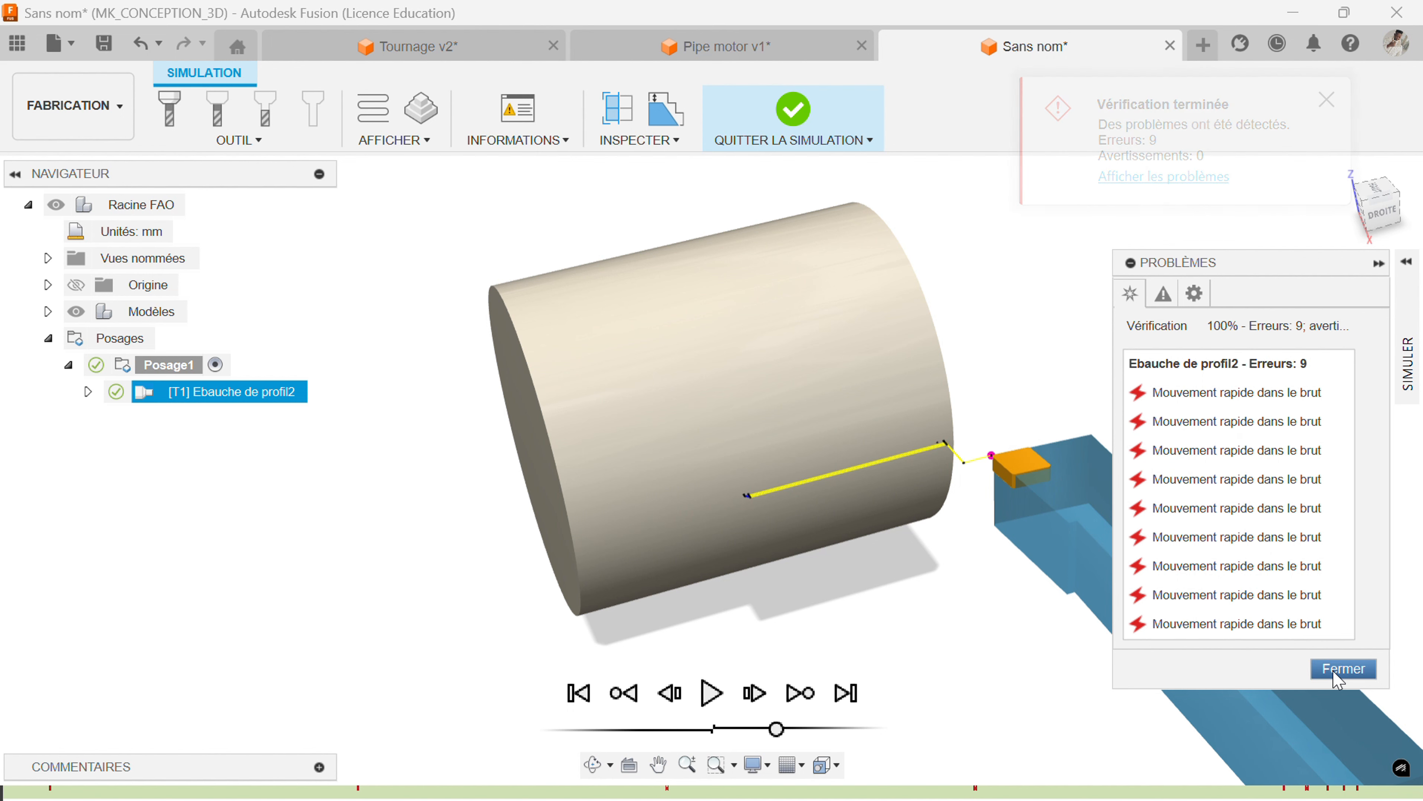
pyautogui.click(1341, 671)
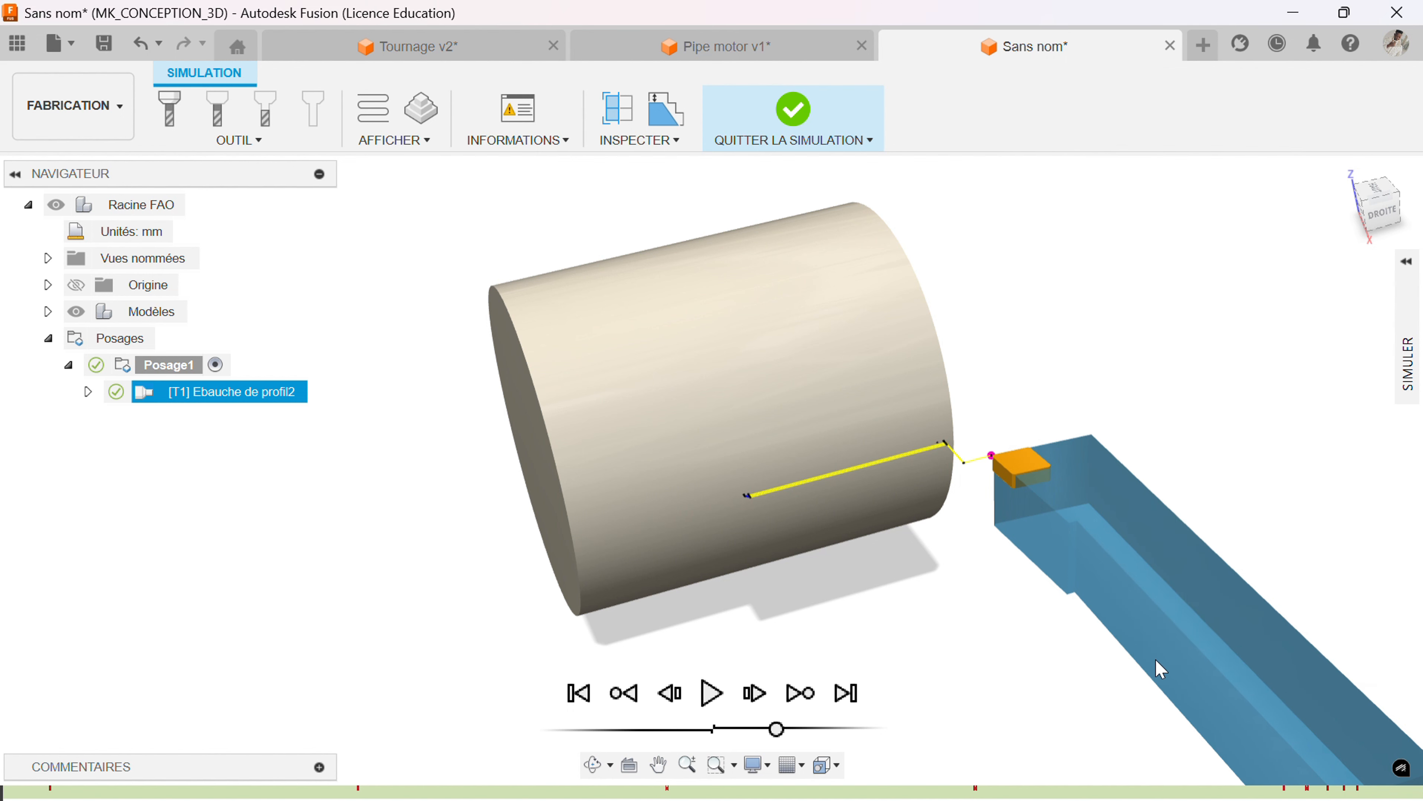
pyautogui.click(712, 694)
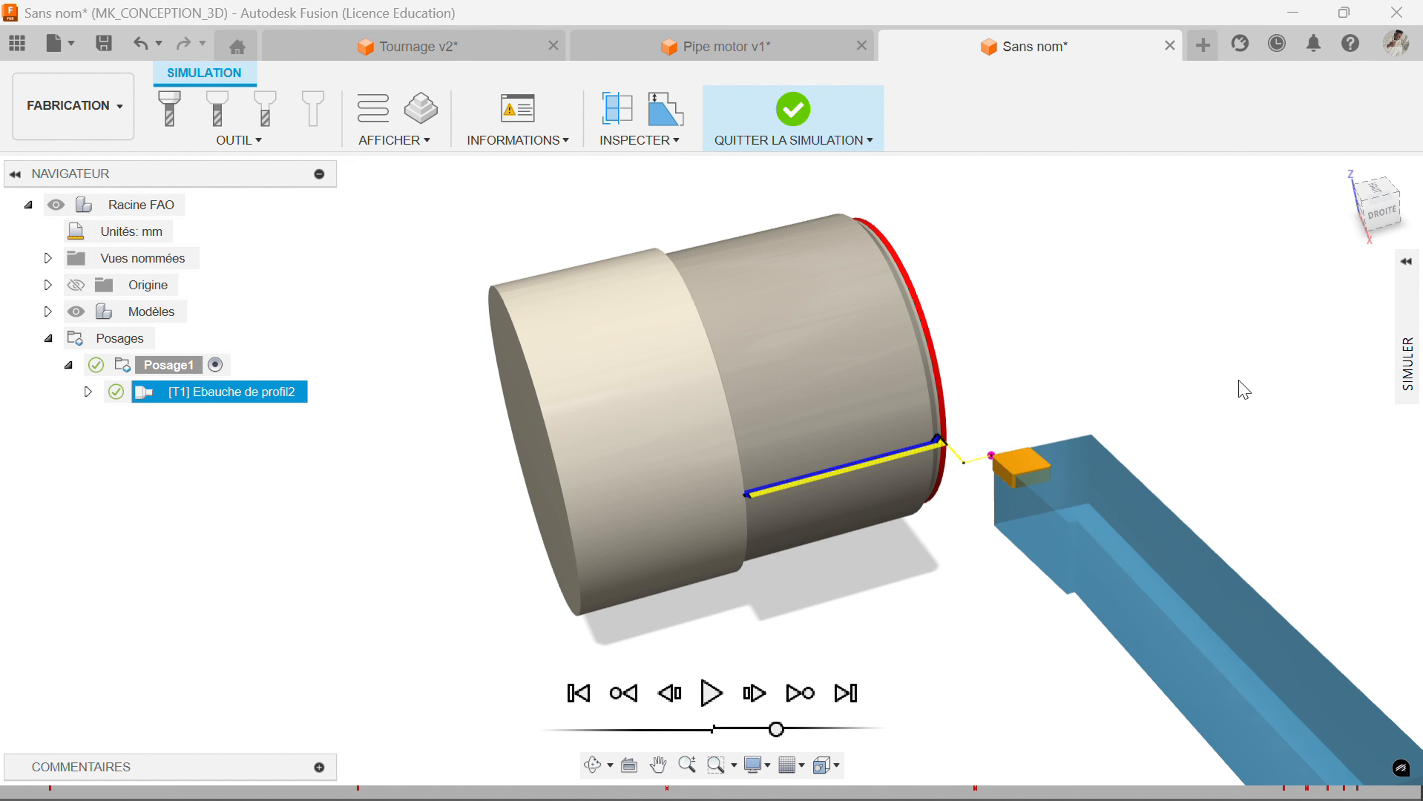
pyautogui.click(1406, 261)
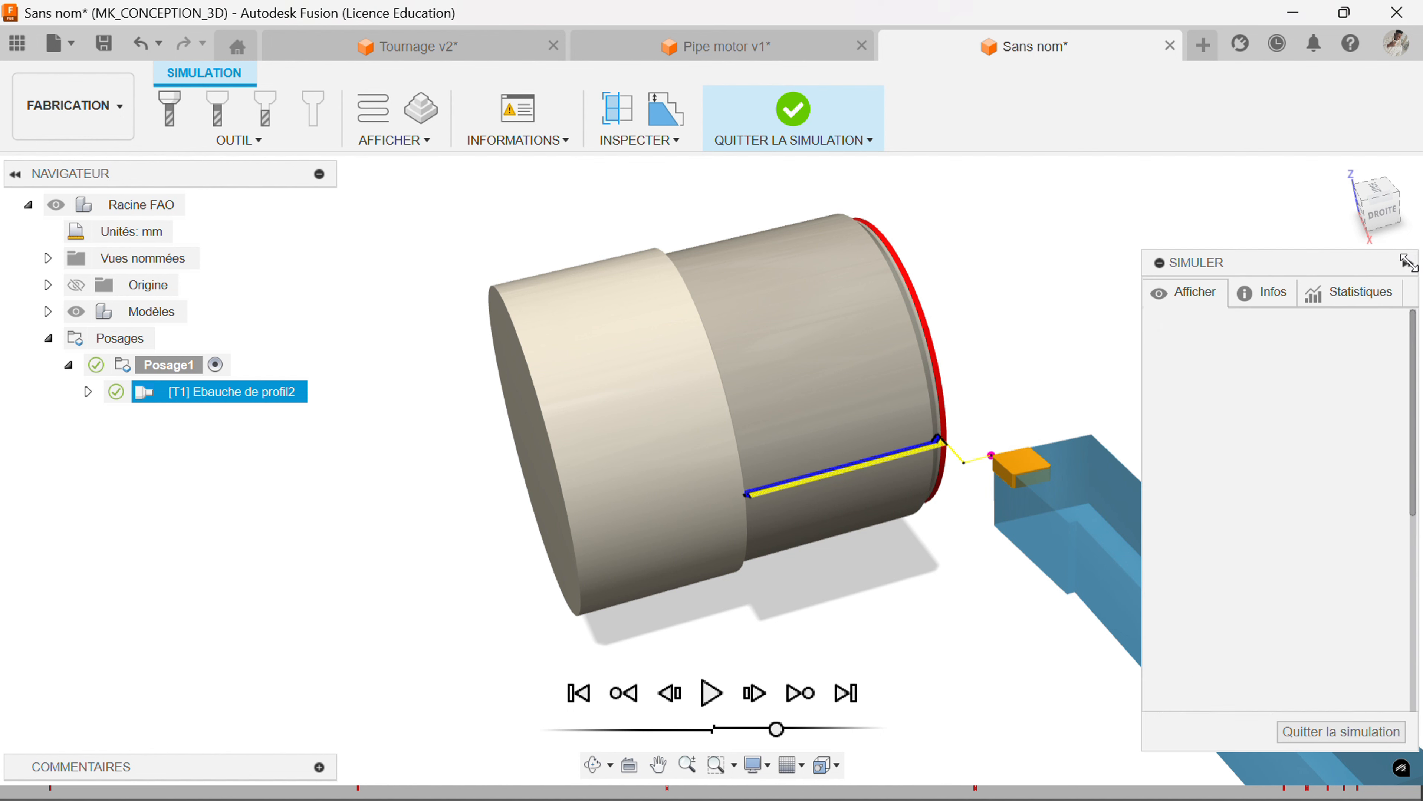
pyautogui.click(1311, 734)
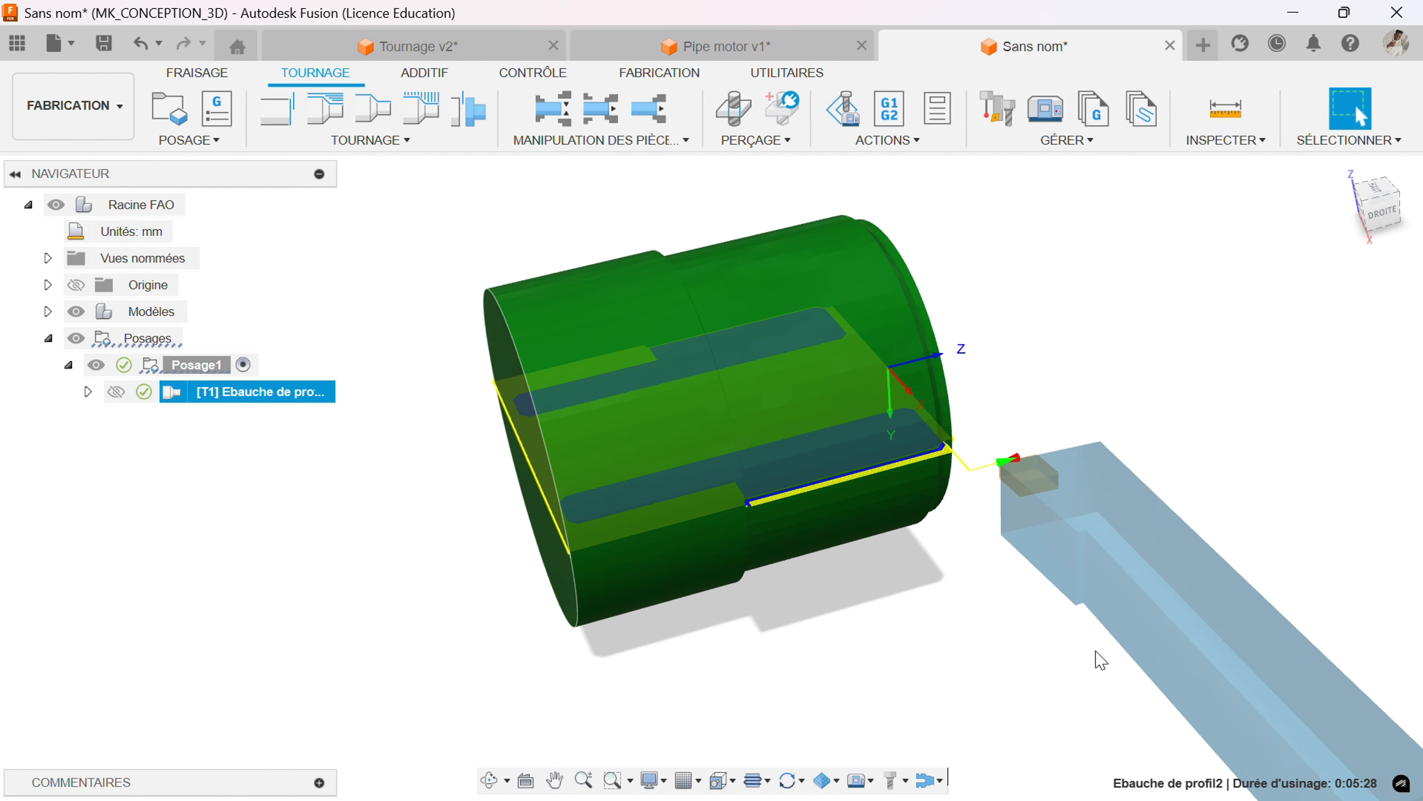
# Edit the profile roughing operation and set its maximum spindle speed to 2500.
pyautogui.rightClick(254, 399)
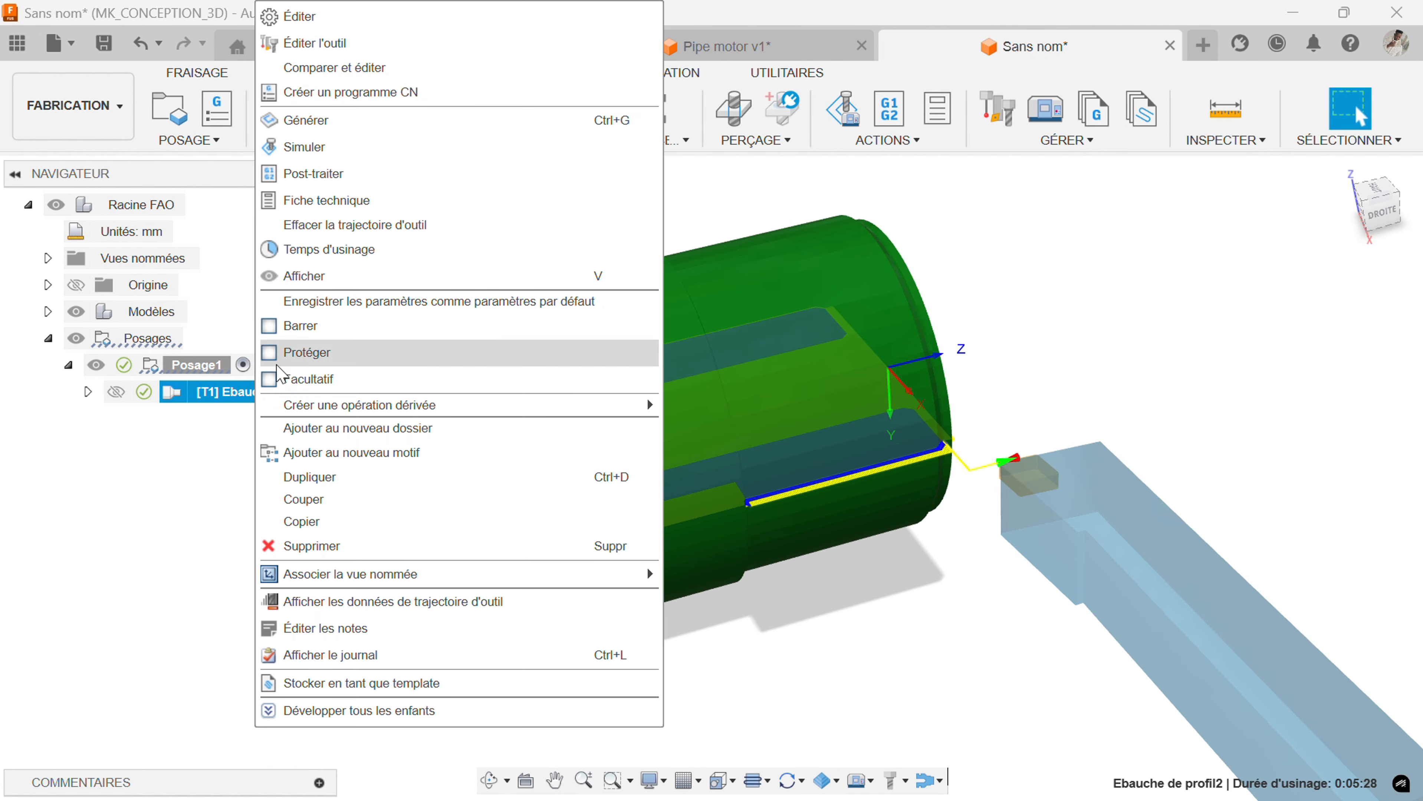
pyautogui.click(336, 22)
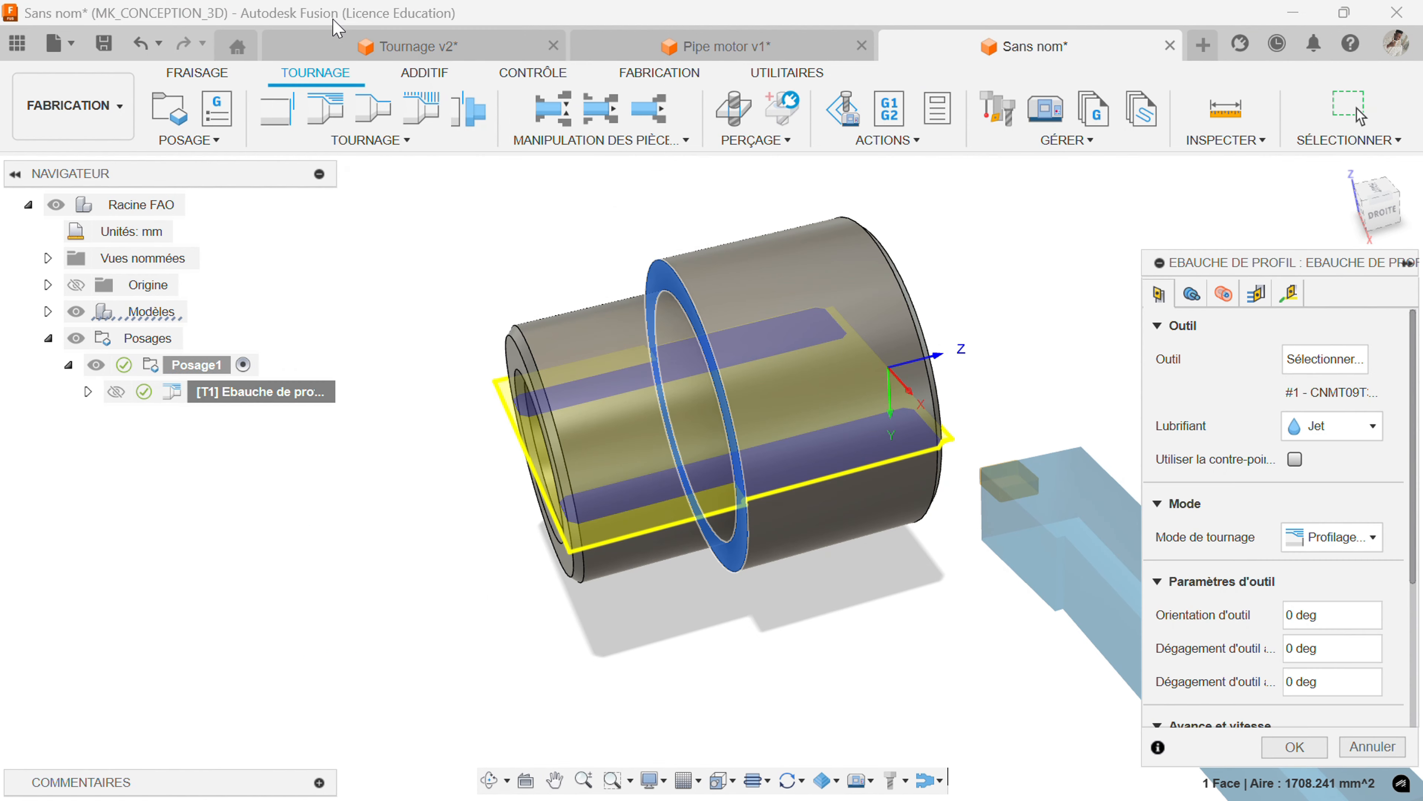
pyautogui.scroll(-4, 1211, 425)
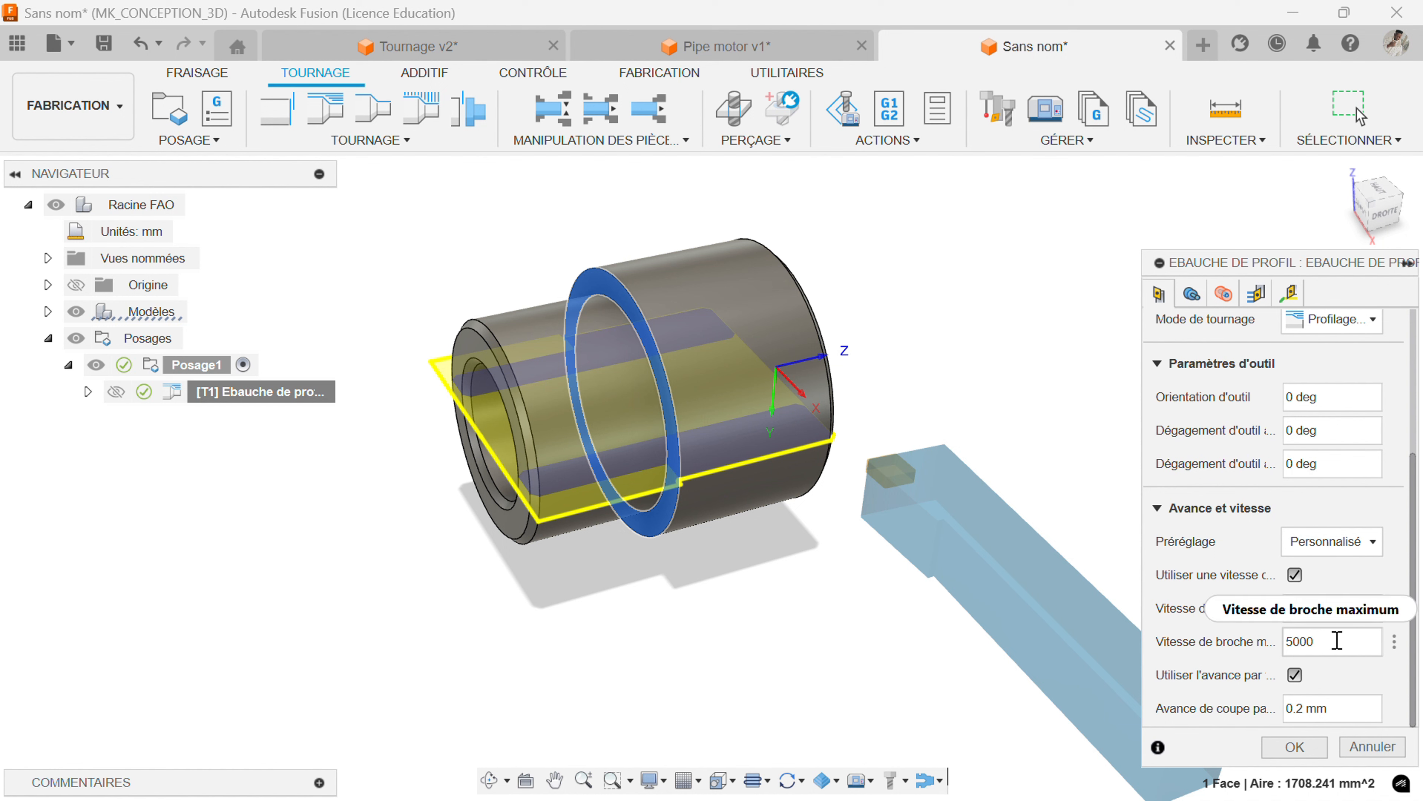
pyautogui.moveTo(1286, 642); pyautogui.dragTo(1306, 640)
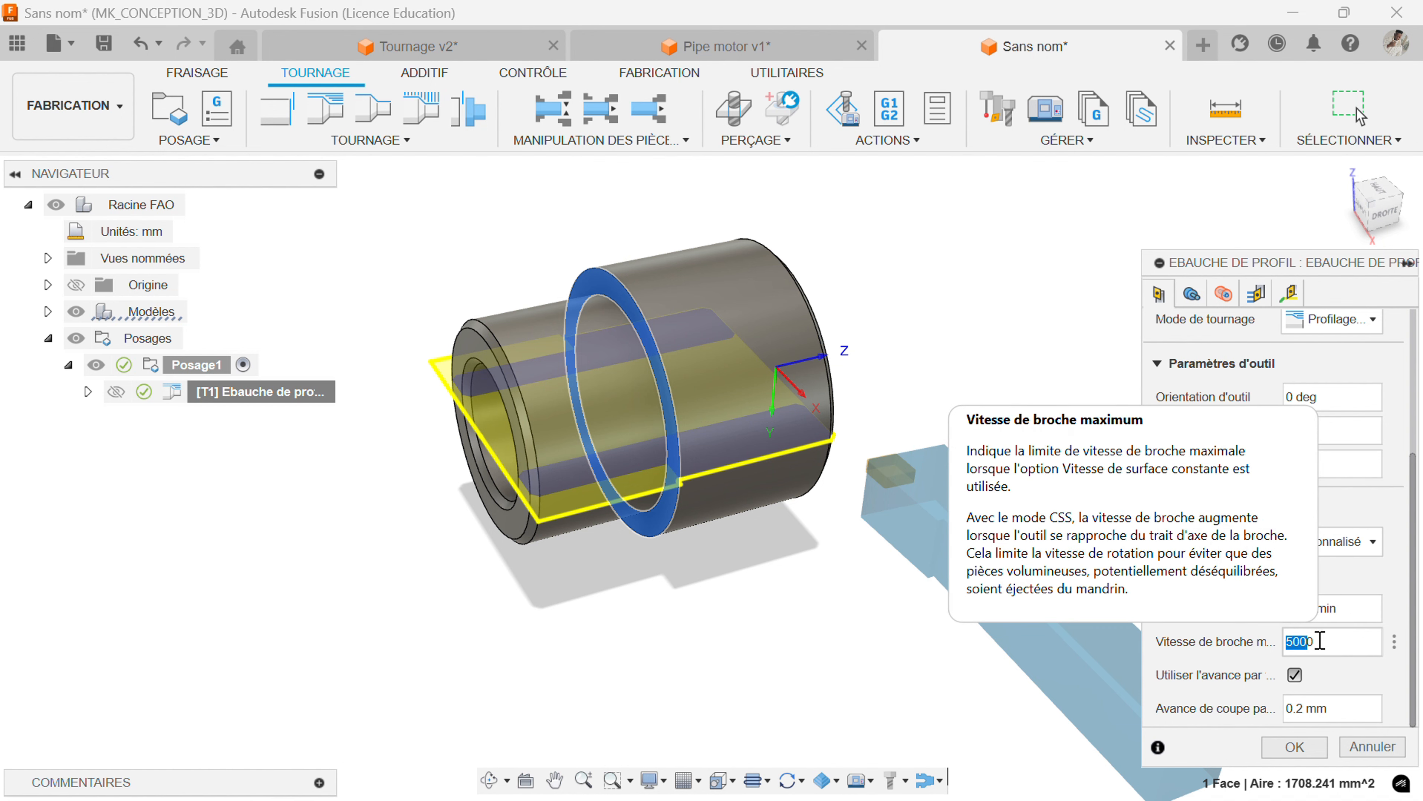
pyautogui.write('2500')
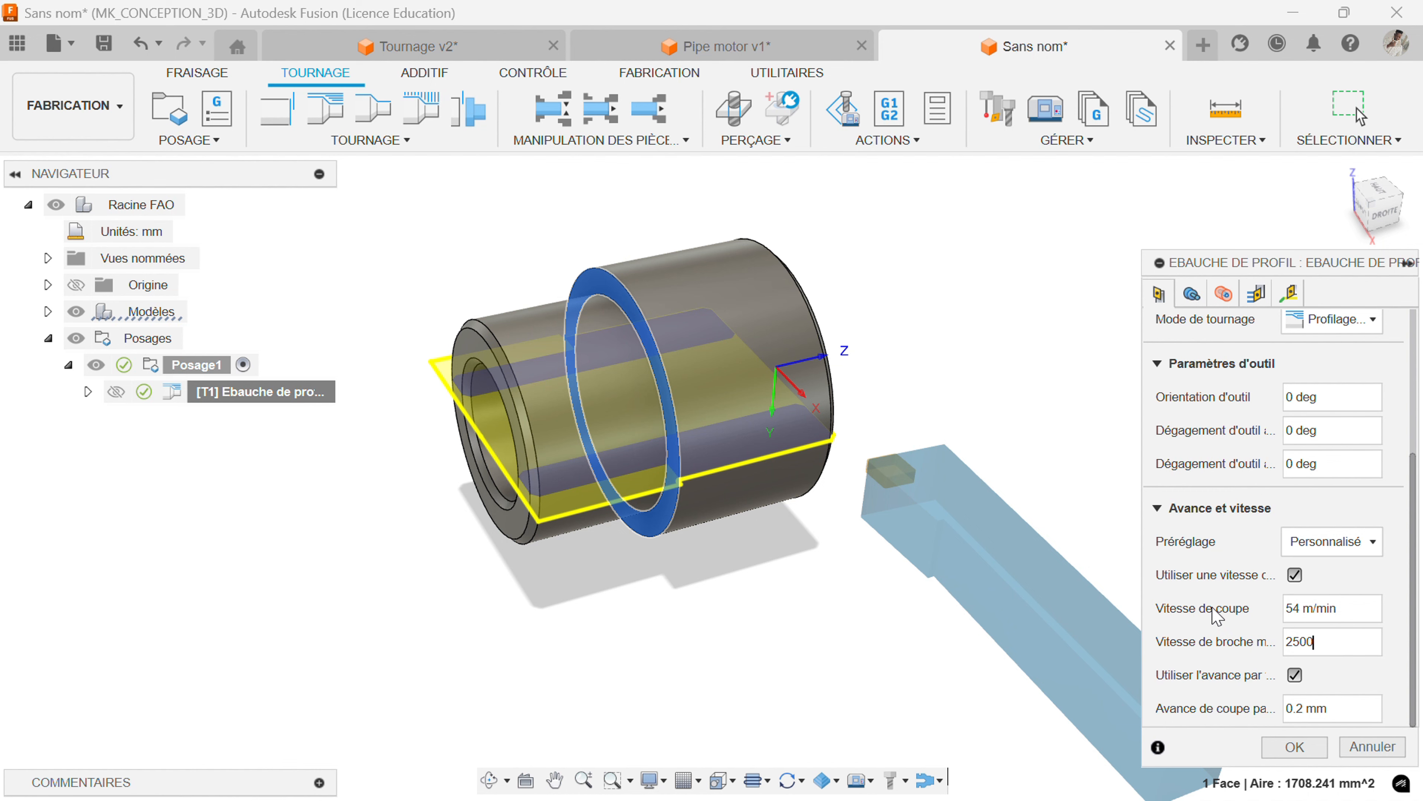
# Set the front limit's offset to 2 mm and check its position at the part's front face.
pyautogui.scroll(4, 1207, 562)
pyautogui.click(1192, 294)
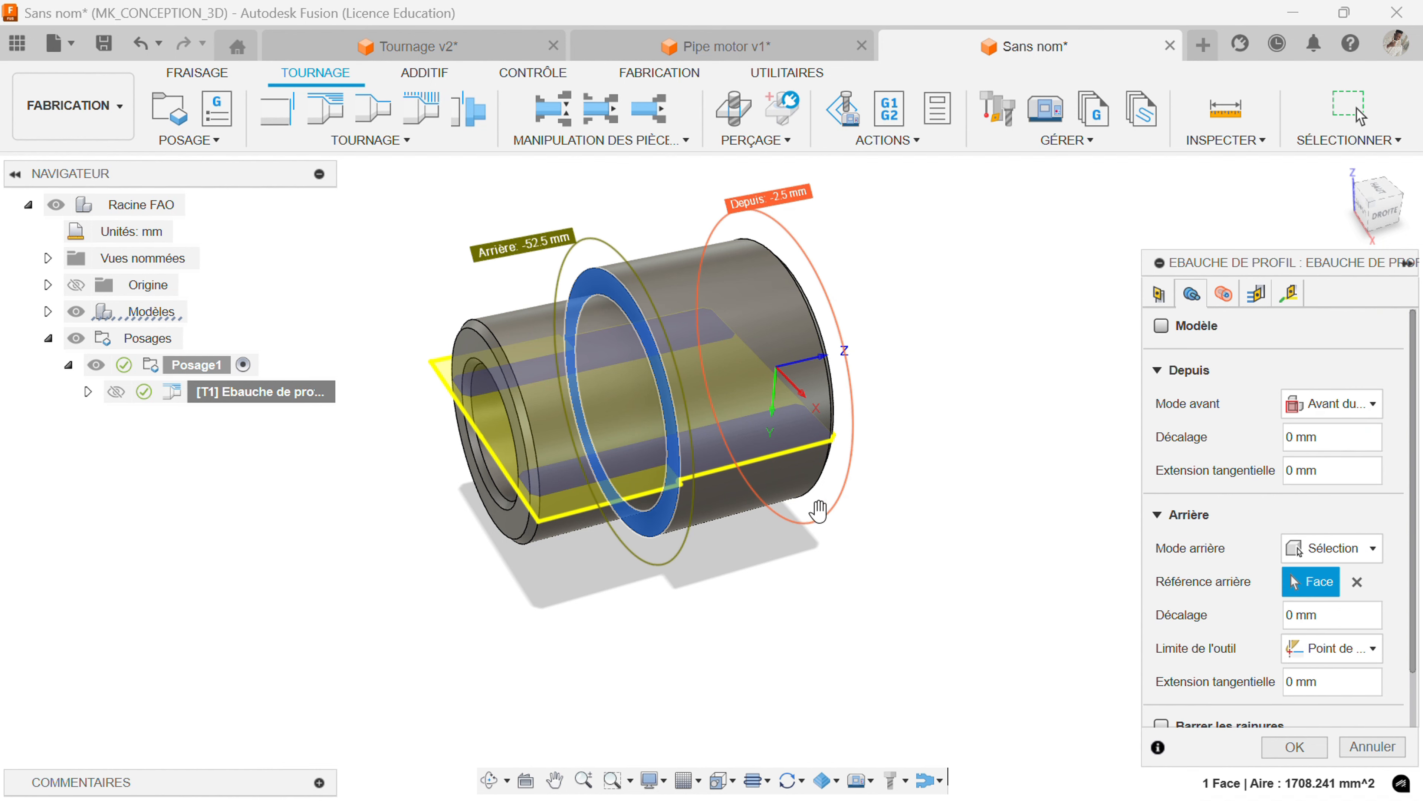
pyautogui.keyDown('shift'); pyautogui.moveTo(819, 501); pyautogui.dragTo(867, 496, button='middle'); pyautogui.keyUp('shift')
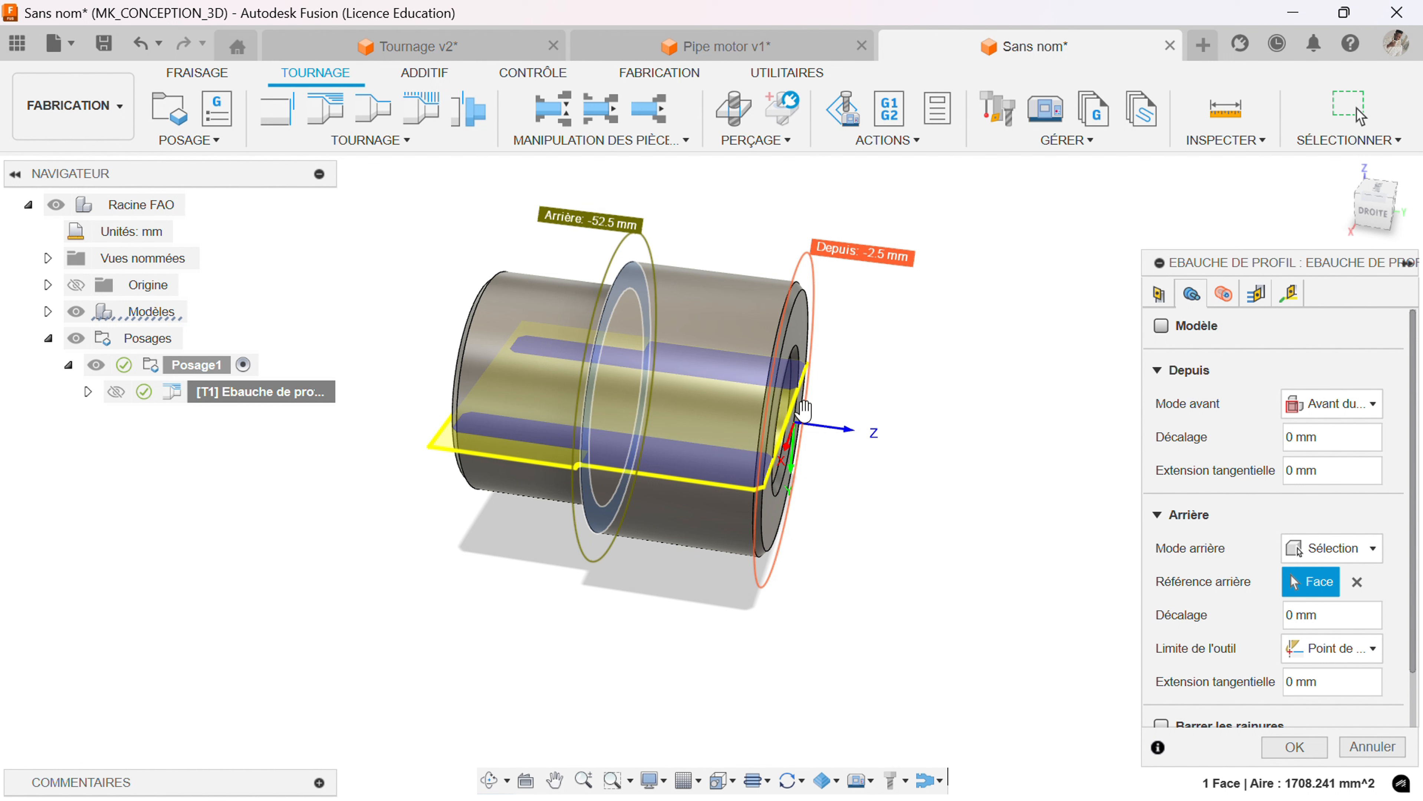
pyautogui.click(1291, 441)
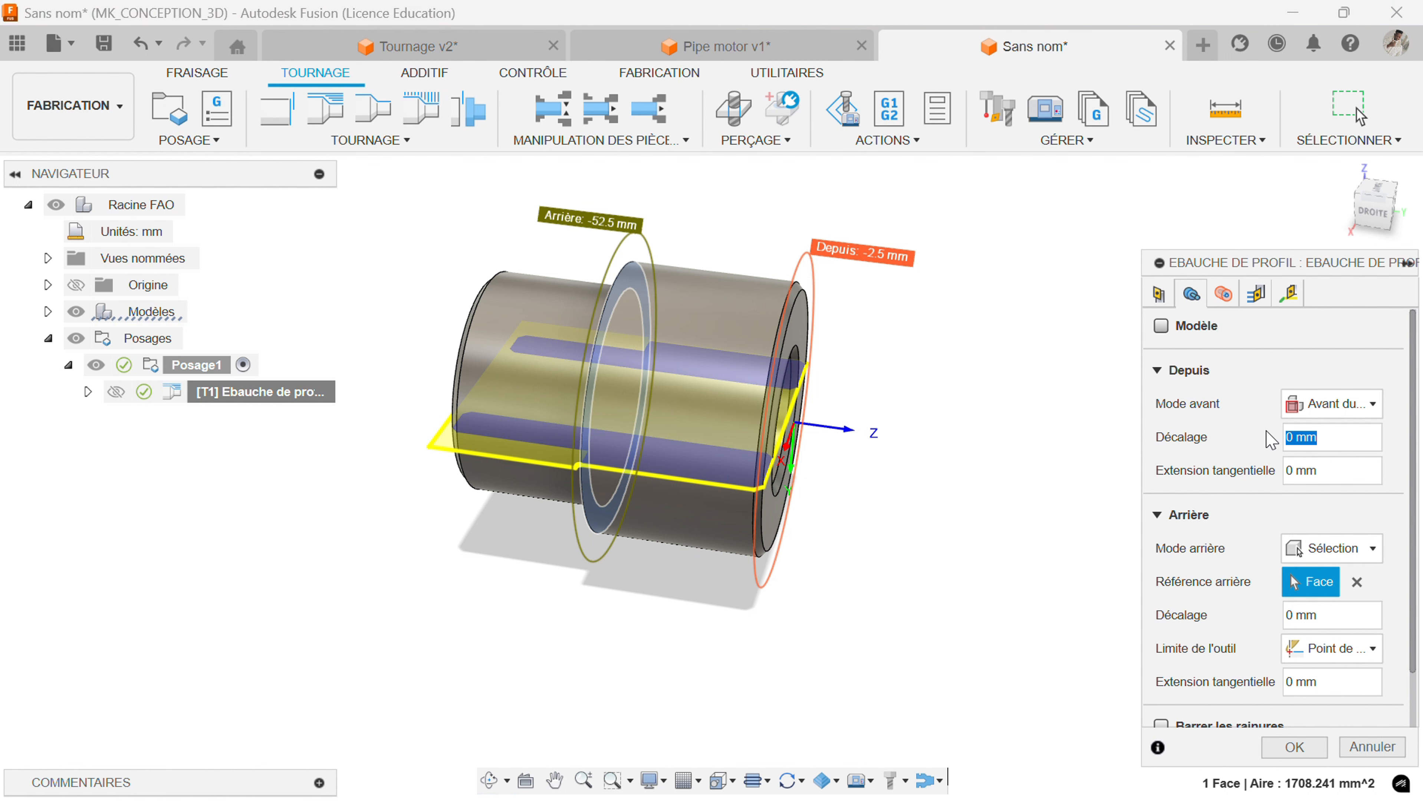
pyautogui.write('2')
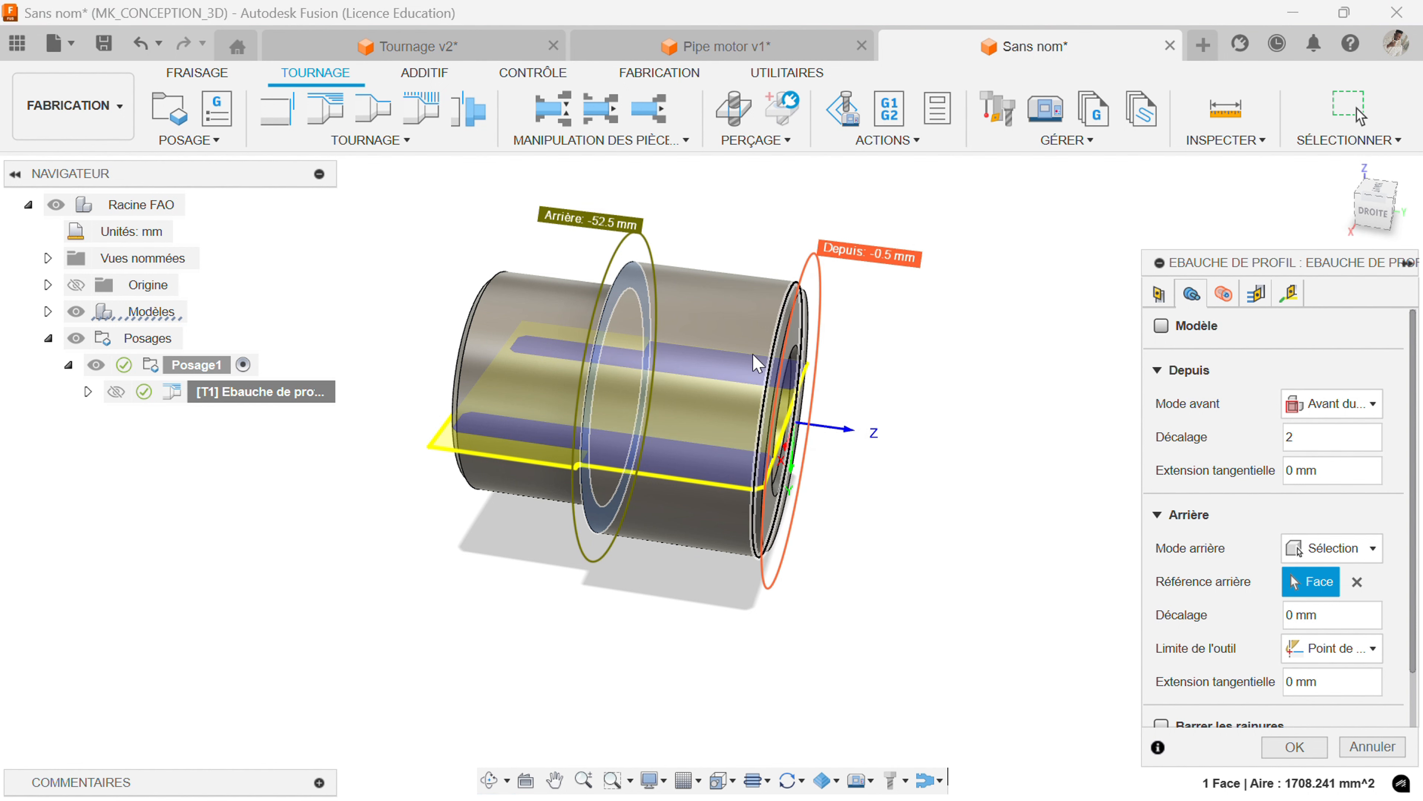
pyautogui.keyDown('shift'); pyautogui.moveTo(780, 552); pyautogui.dragTo(819, 566, button='middle'); pyautogui.keyUp('shift')
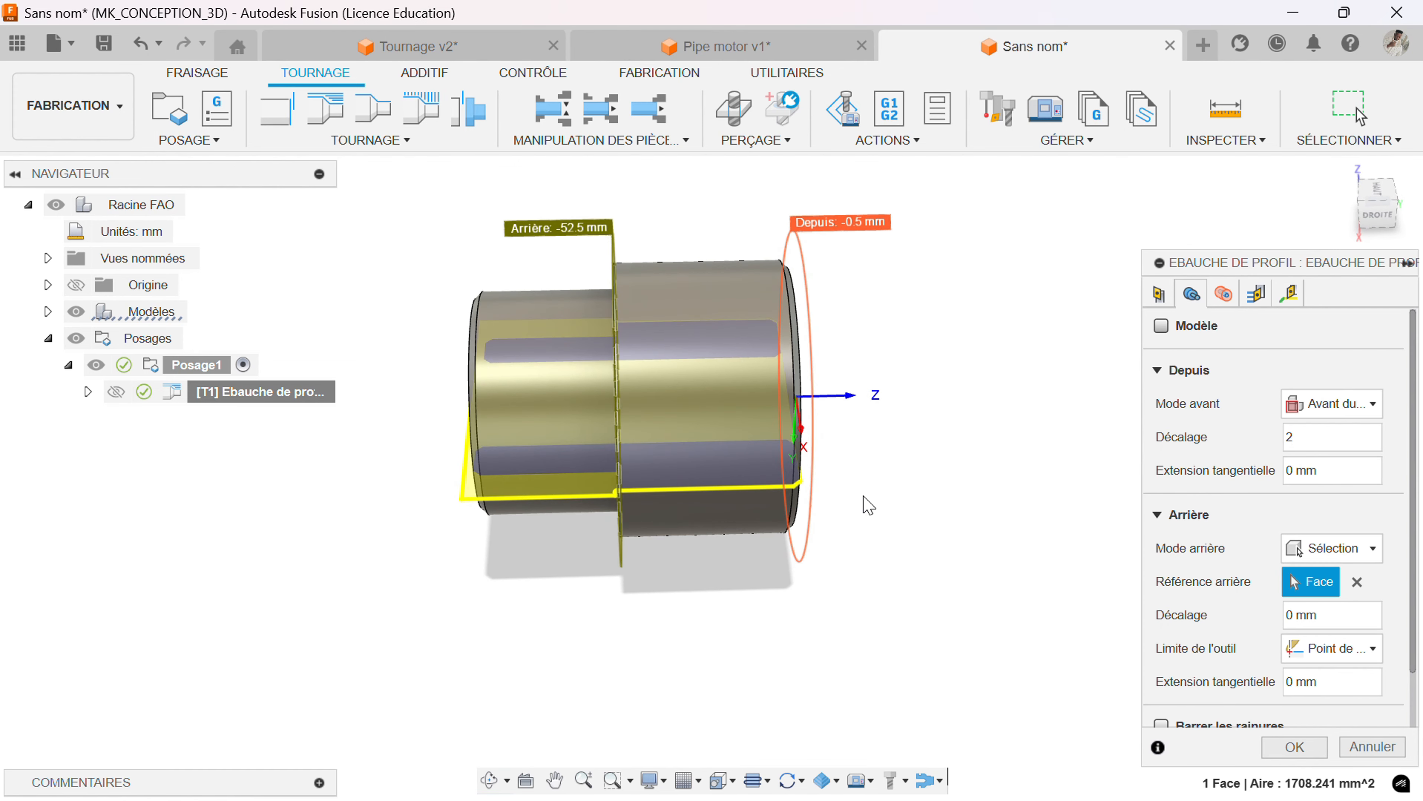
pyautogui.keyDown('shift'); pyautogui.moveTo(869, 515); pyautogui.dragTo(839, 511, button='middle'); pyautogui.keyUp('shift')
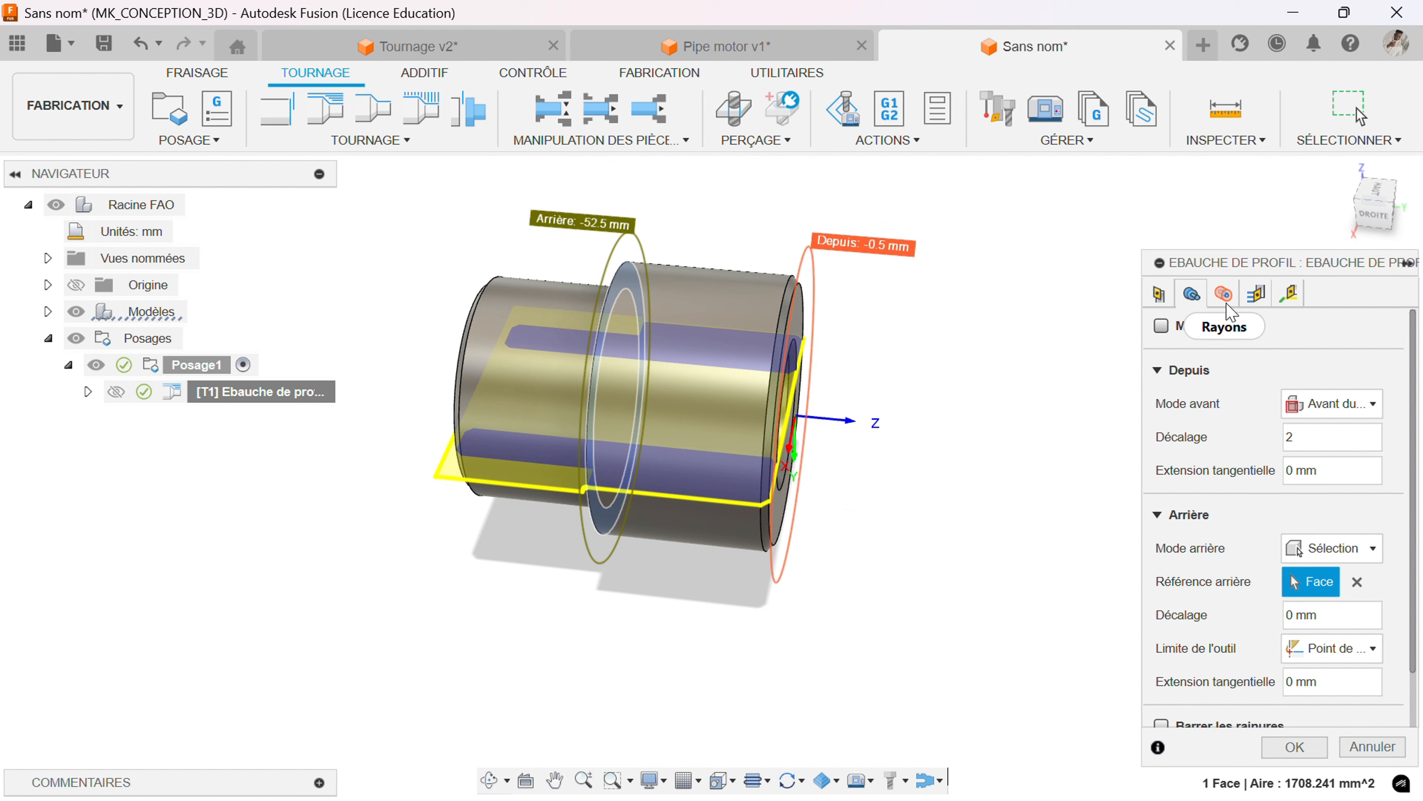
# Set the roughing passes' maximum depth of cut to 1 mm.
pyautogui.click(1256, 293)
pyautogui.scroll(-1, 1223, 491)
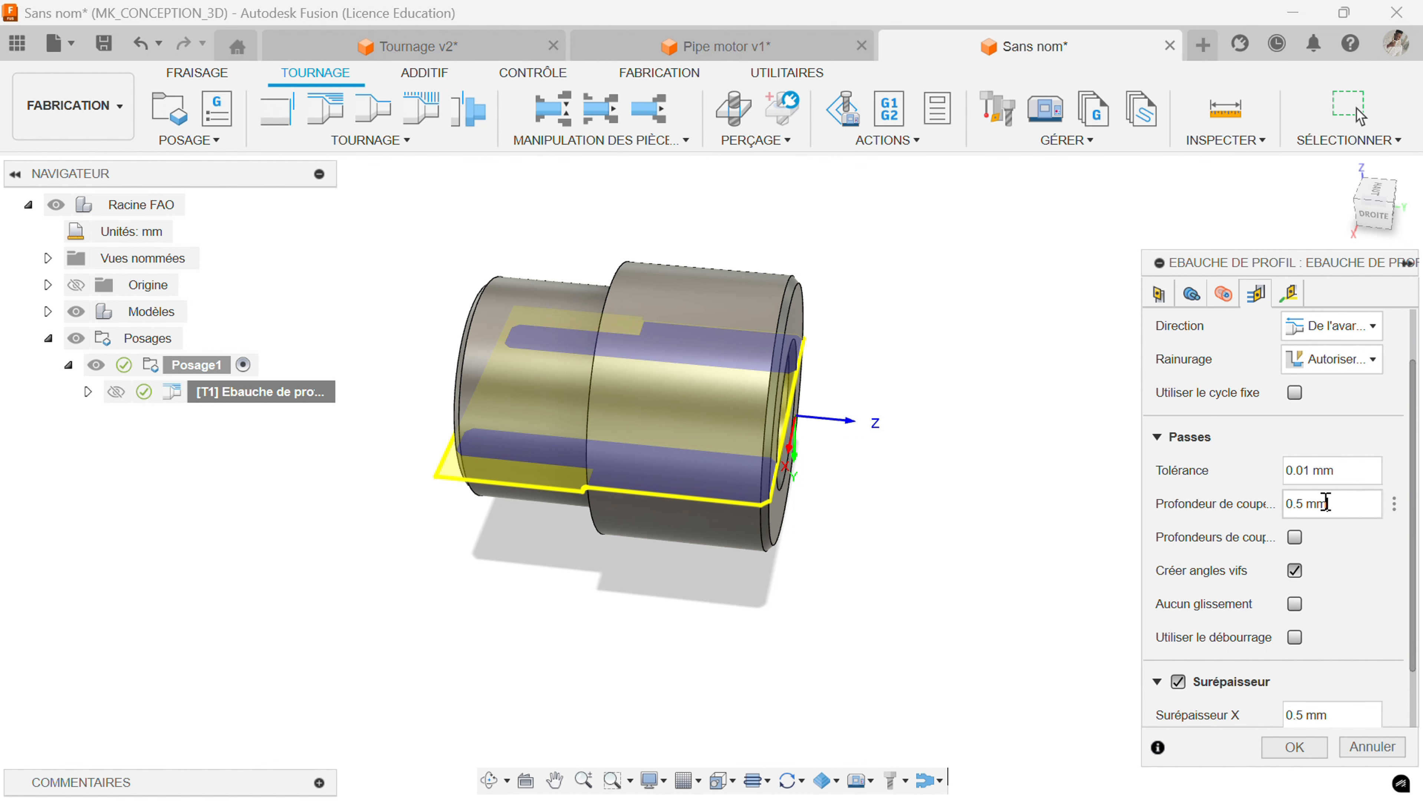
pyautogui.moveTo(1328, 501); pyautogui.dragTo(1283, 508)
pyautogui.write('1')
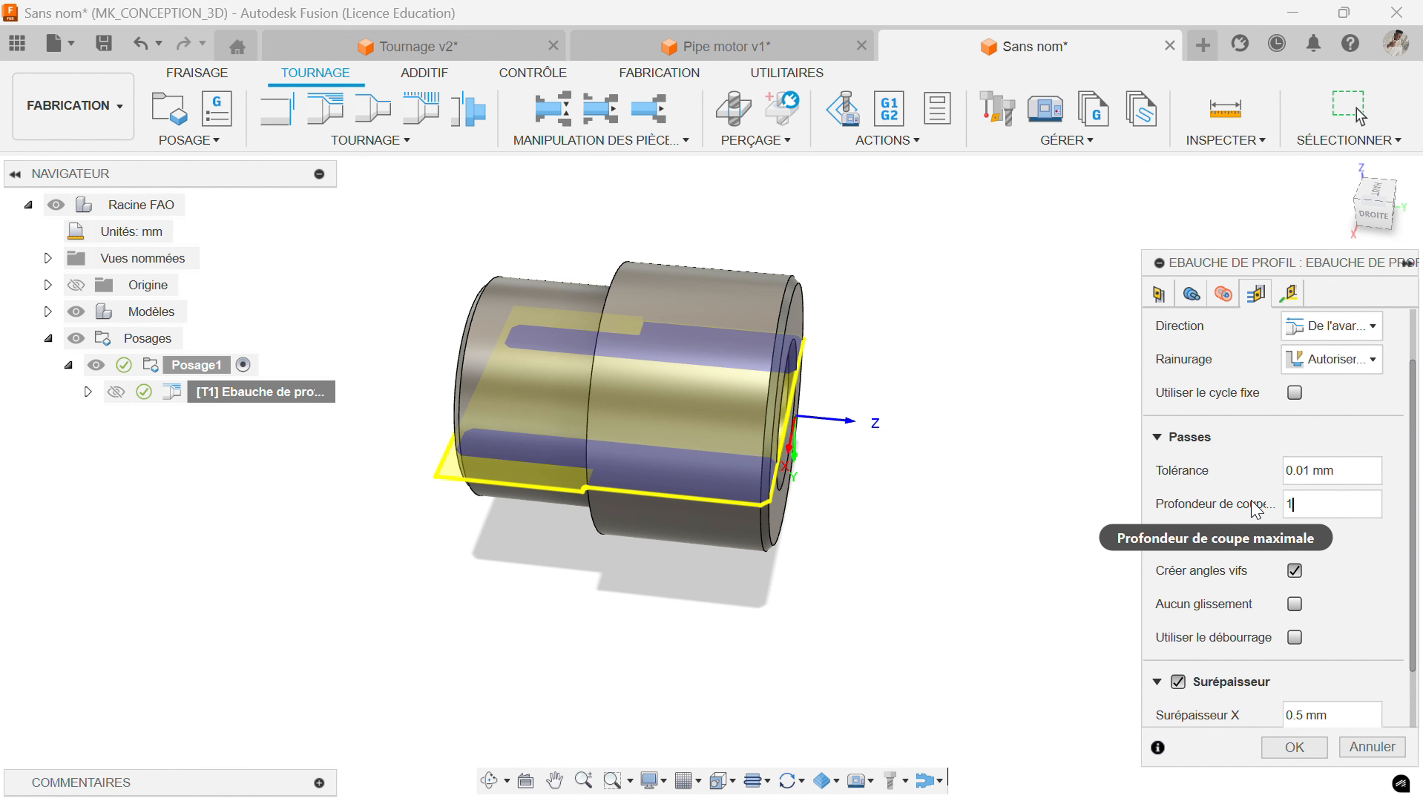
# Set the stock to leave in X to 0.4 mm and confirm the operation to regenerate its toolpath.
pyautogui.scroll(-2, 1209, 590)
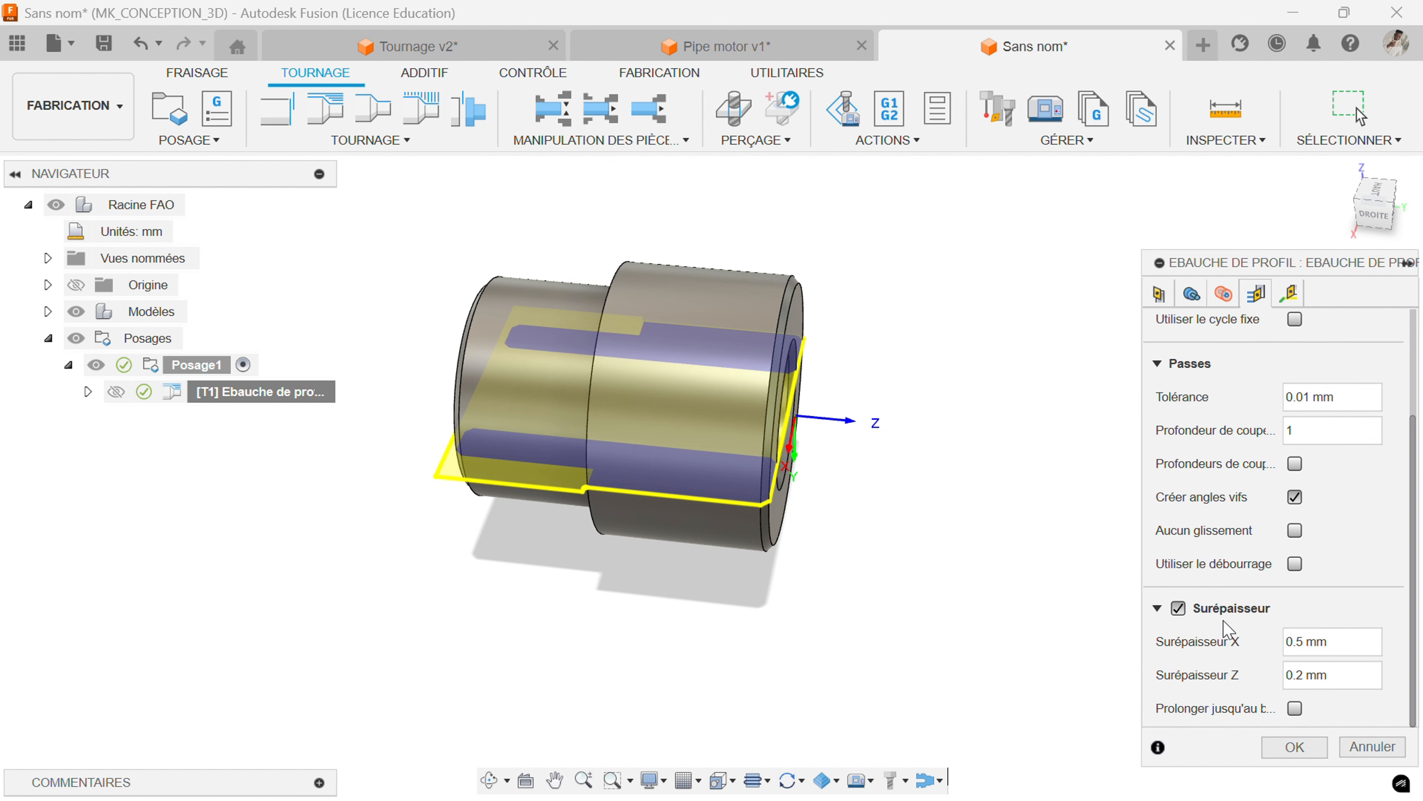
pyautogui.click(1303, 636)
pyautogui.press('BackSpace')
pyautogui.press('BackSpace')
pyautogui.write('4')
pyautogui.click(1290, 747)
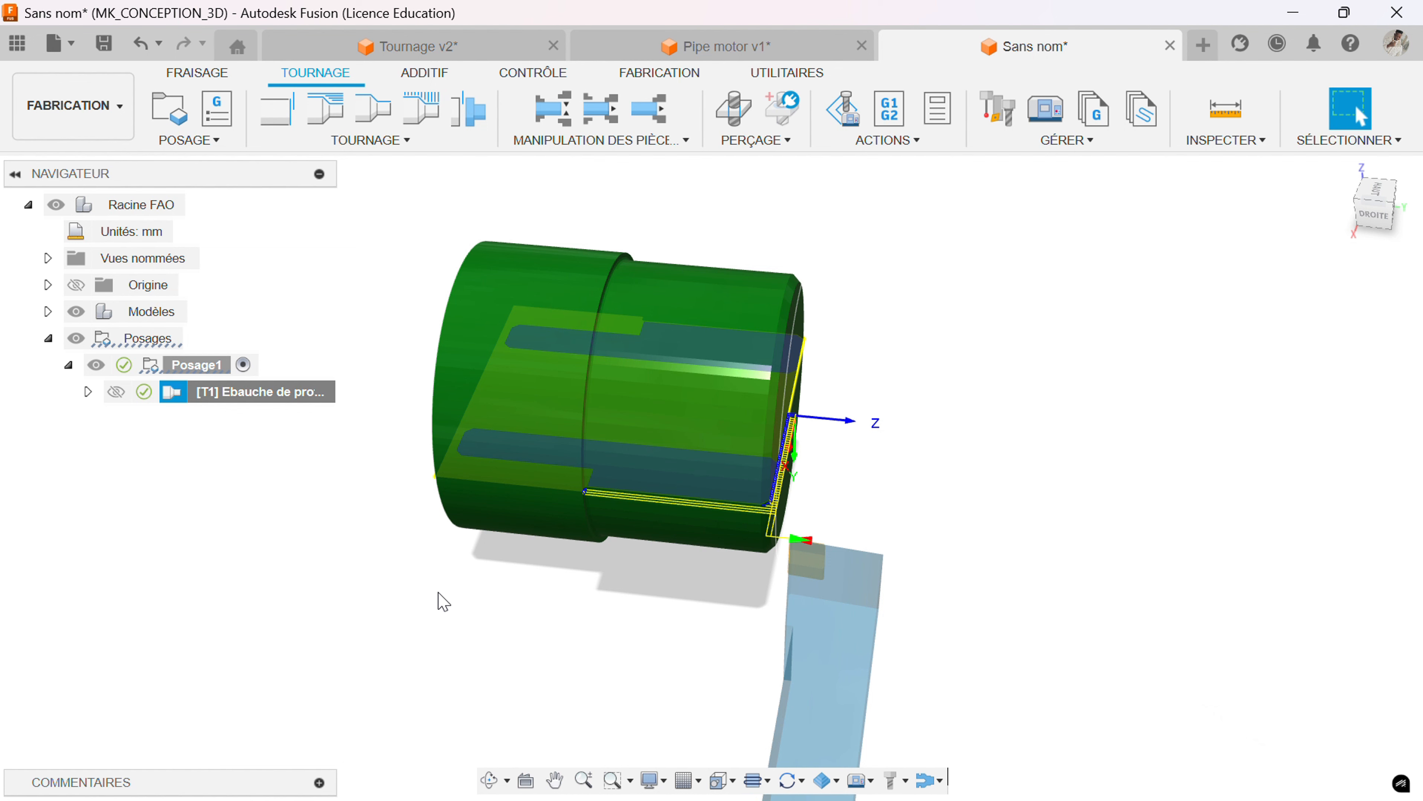
pyautogui.keyDown('shift'); pyautogui.moveTo(445, 609); pyautogui.dragTo(329, 492, button='middle'); pyautogui.keyUp('shift')
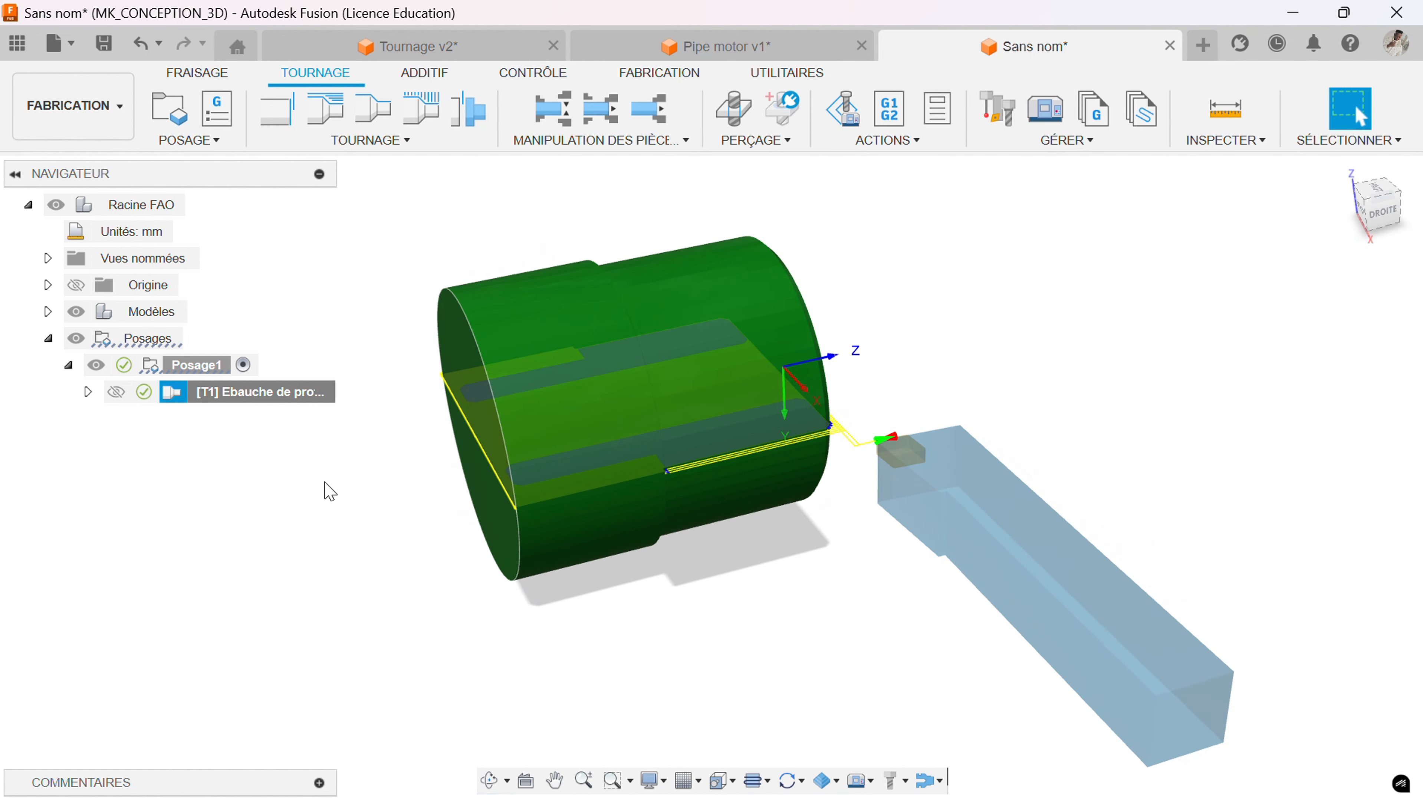
# Simulate the revised profile roughing operation and watch the material removal along the diameter and front face.
pyautogui.click(898, 140)
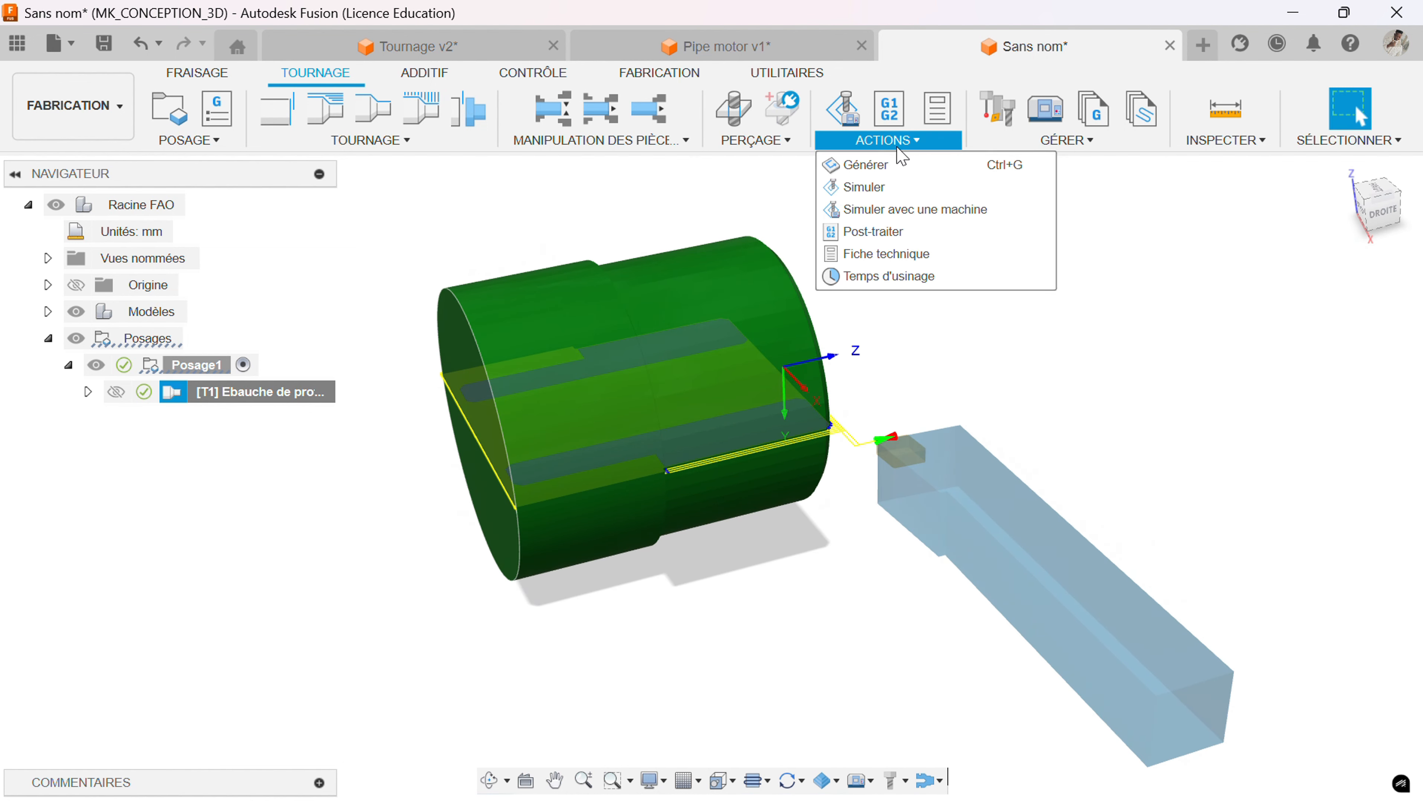
pyautogui.click(871, 188)
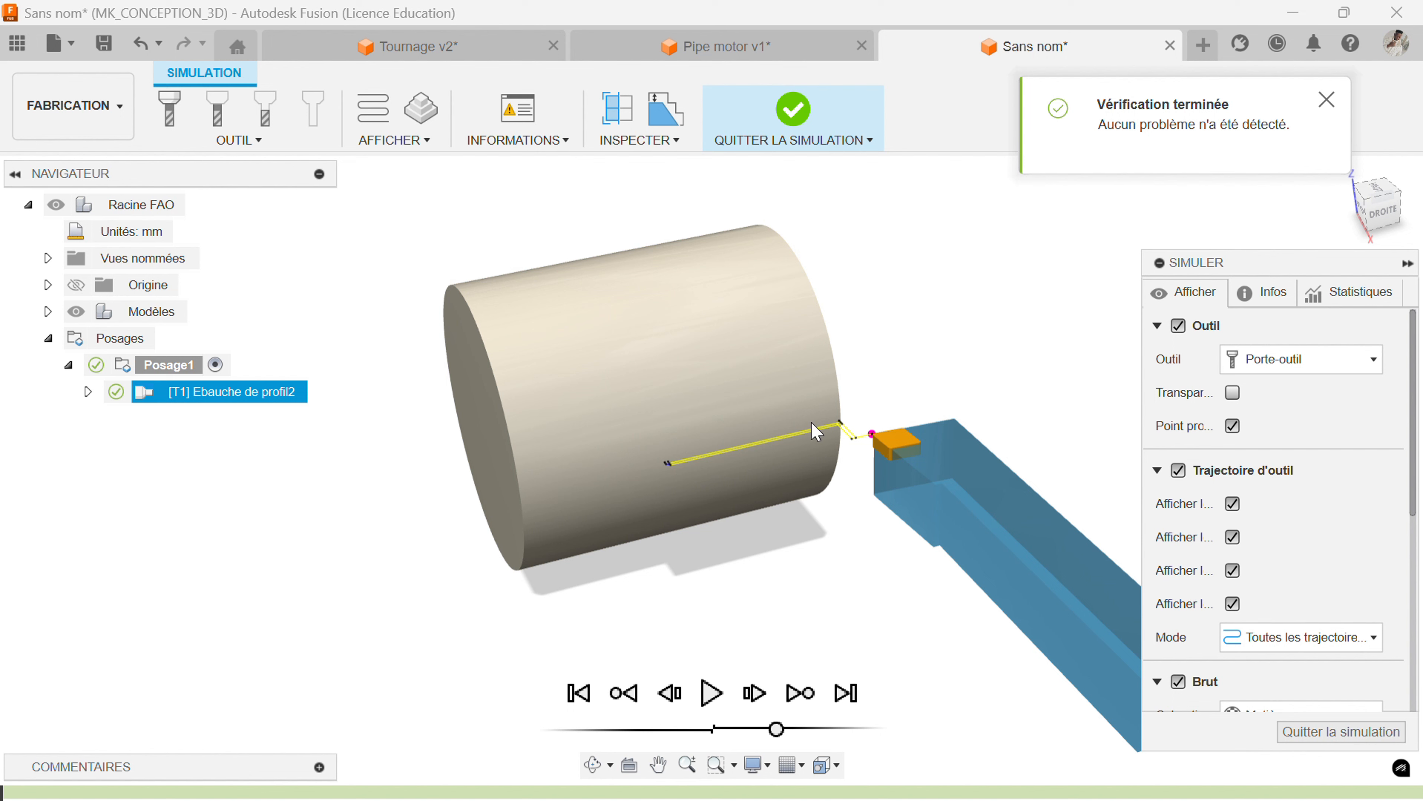
pyautogui.click(706, 698)
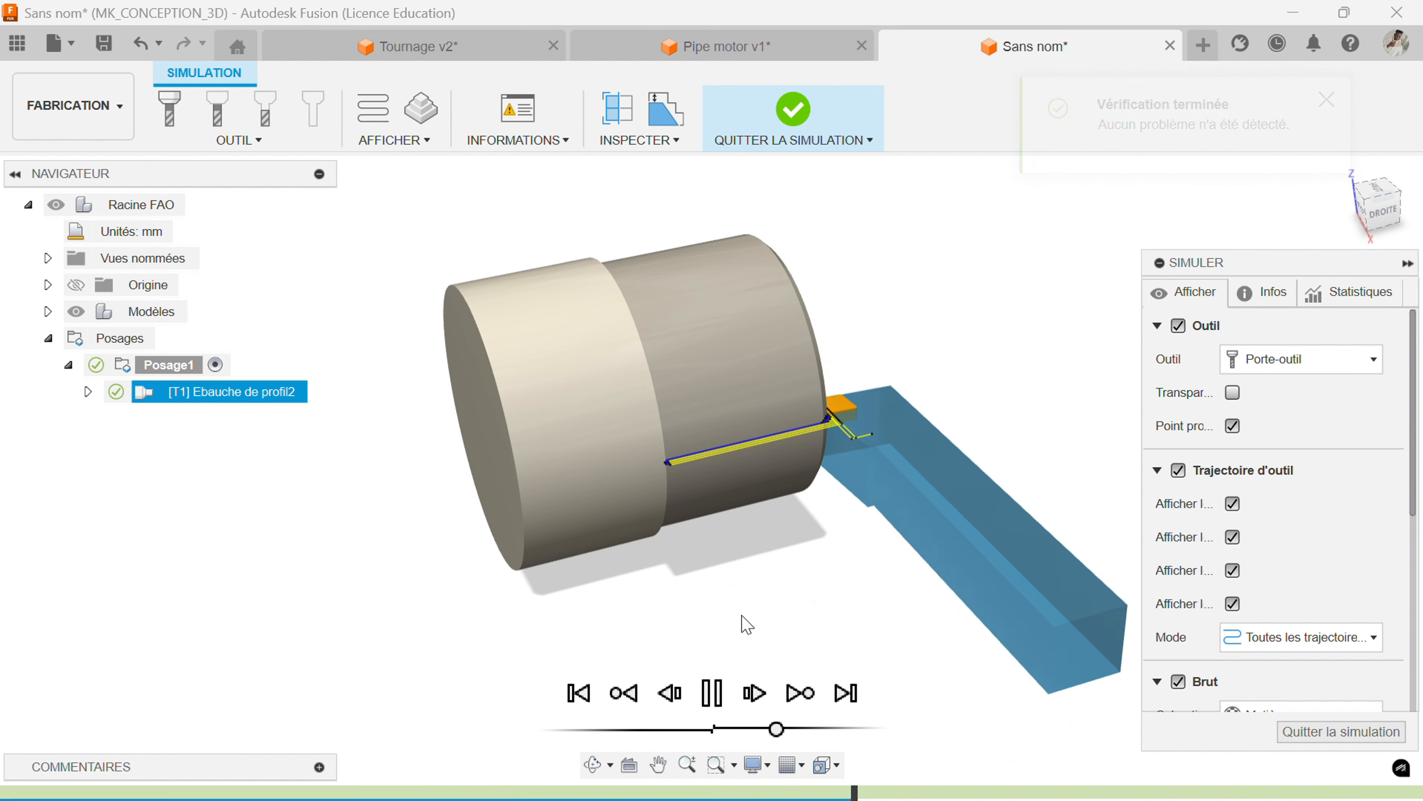
pyautogui.keyDown('shift'); pyautogui.moveTo(743, 616); pyautogui.dragTo(639, 589, button='middle'); pyautogui.keyUp('shift')
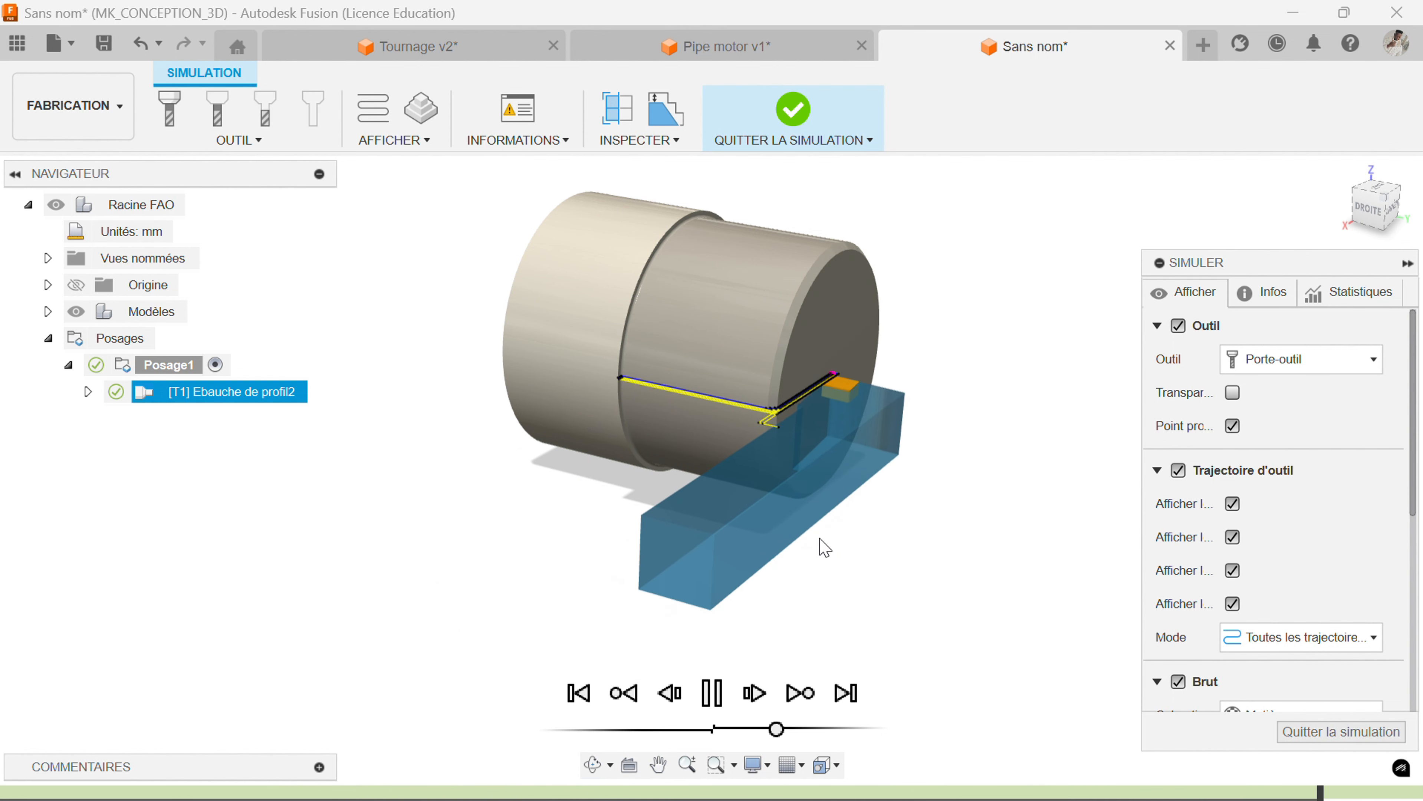
pyautogui.keyDown('shift'); pyautogui.moveTo(808, 551); pyautogui.dragTo(707, 451, button='middle'); pyautogui.keyUp('shift')
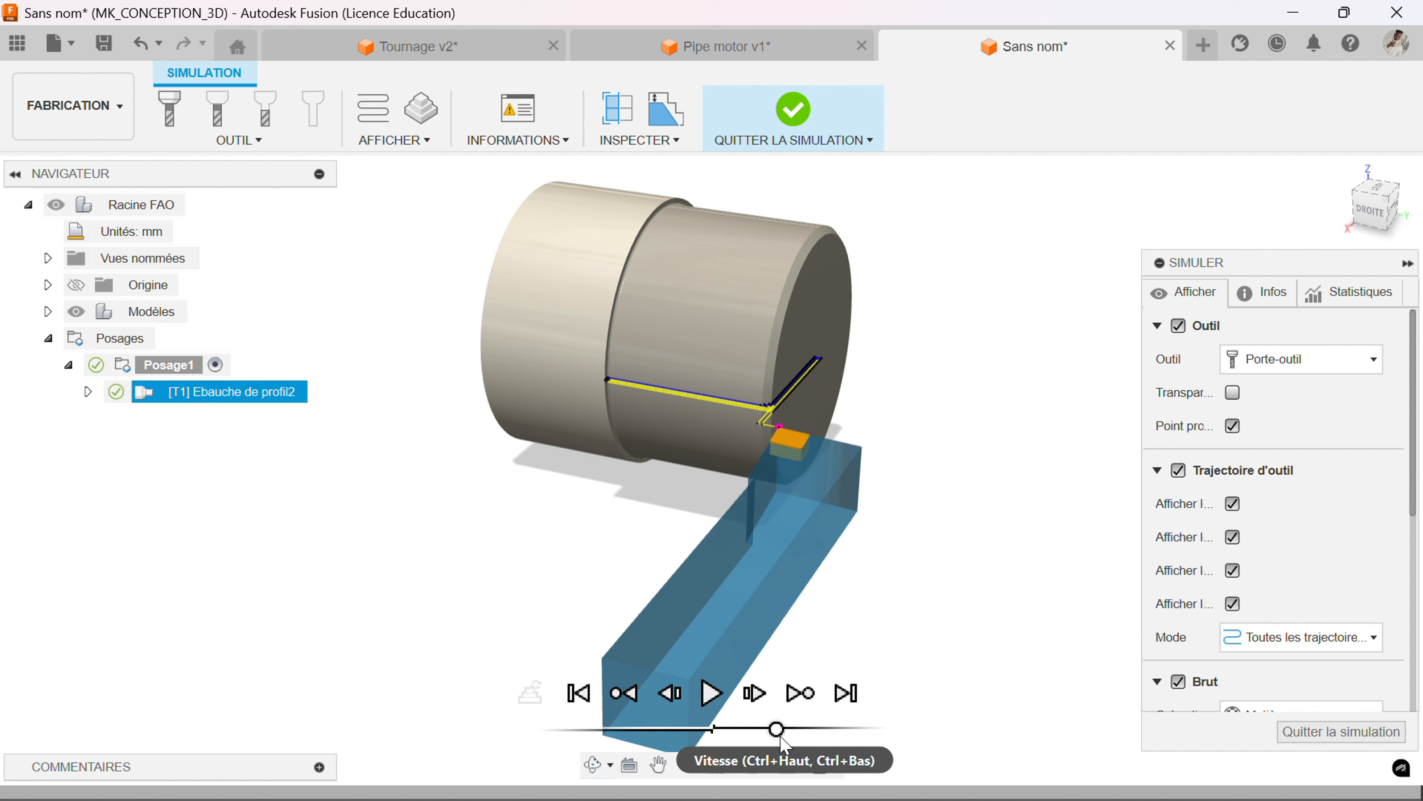
# Replay the profile roughing simulation, varying the playback speed to examine the facing and diameter passes, and exit the simulation.
pyautogui.click(712, 694)
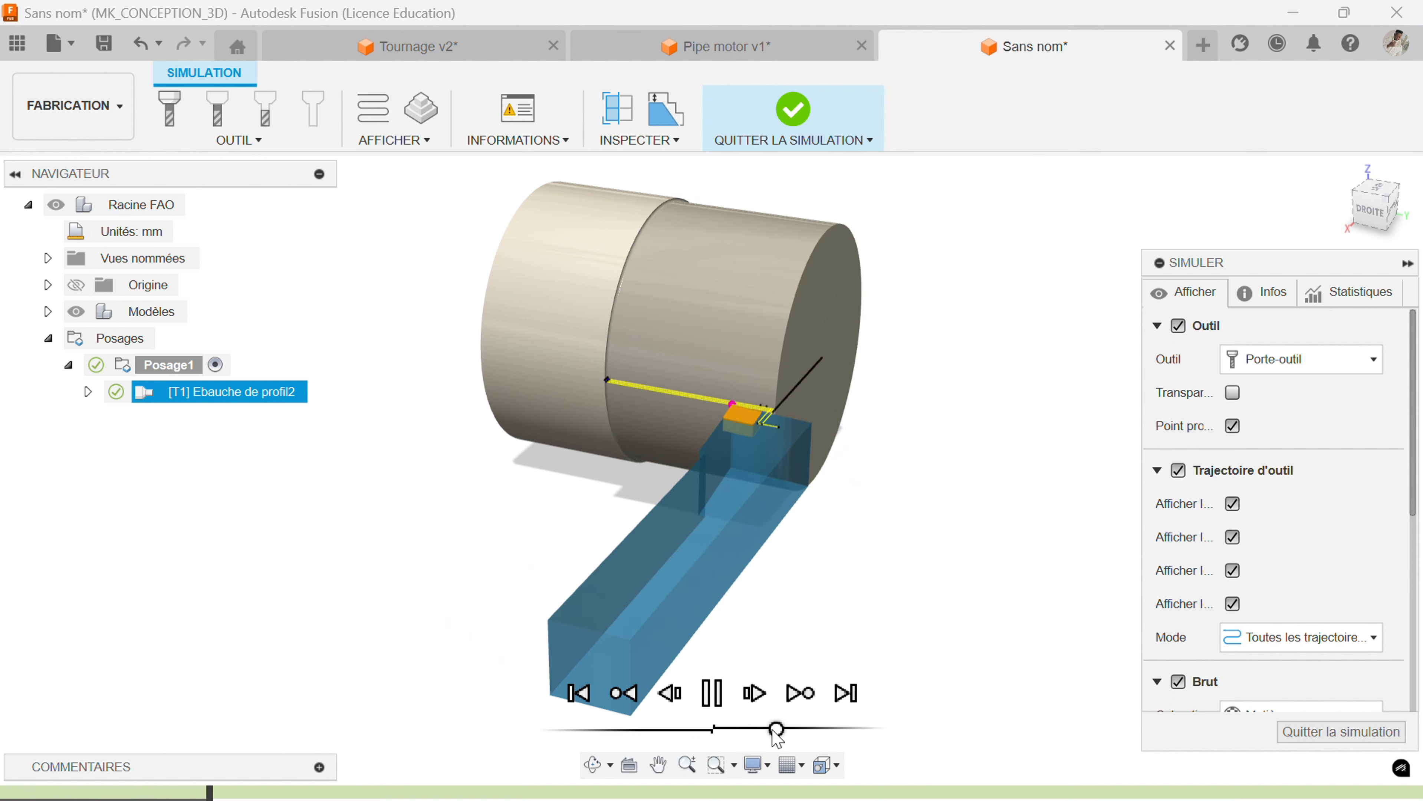
pyautogui.moveTo(772, 730); pyautogui.dragTo(758, 730)
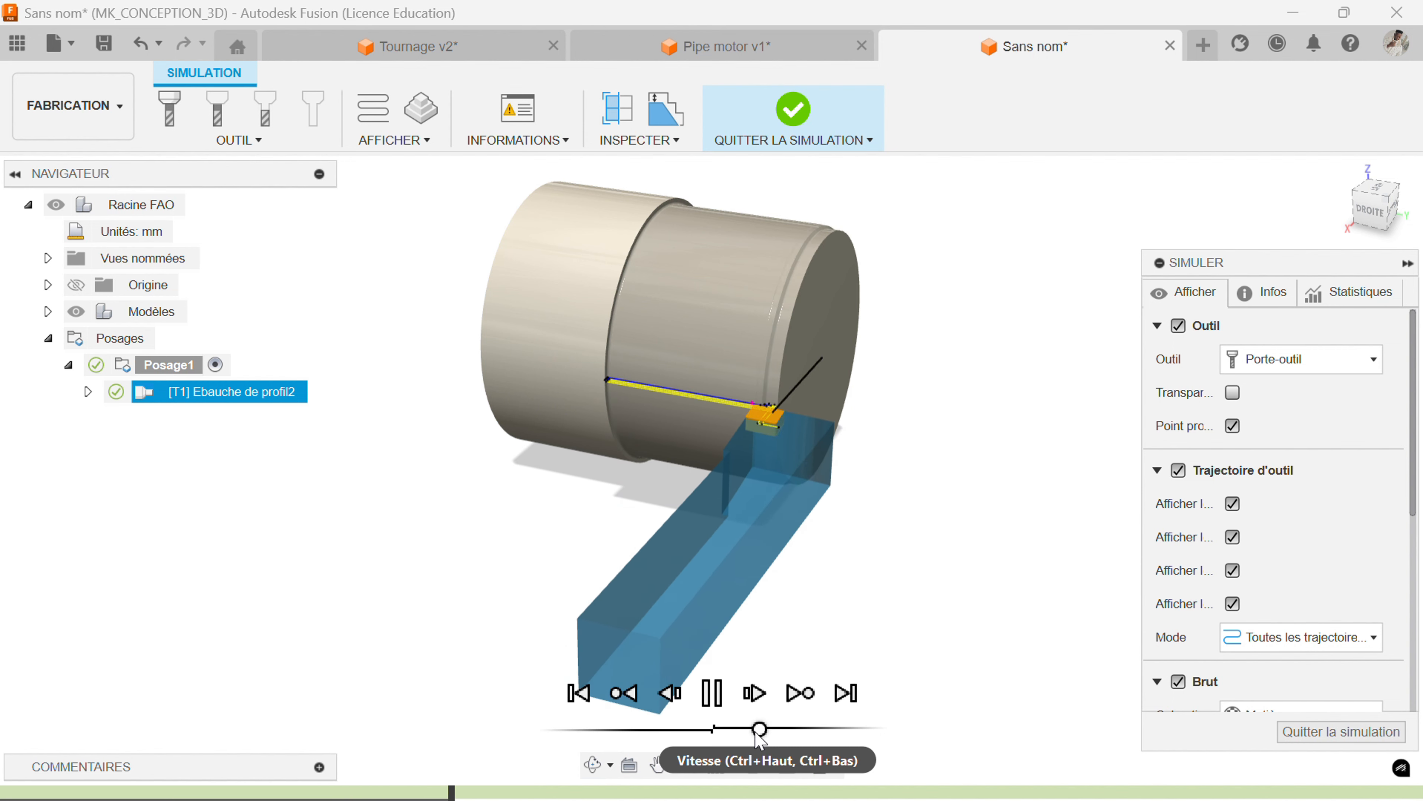
pyautogui.moveTo(759, 732); pyautogui.dragTo(770, 730)
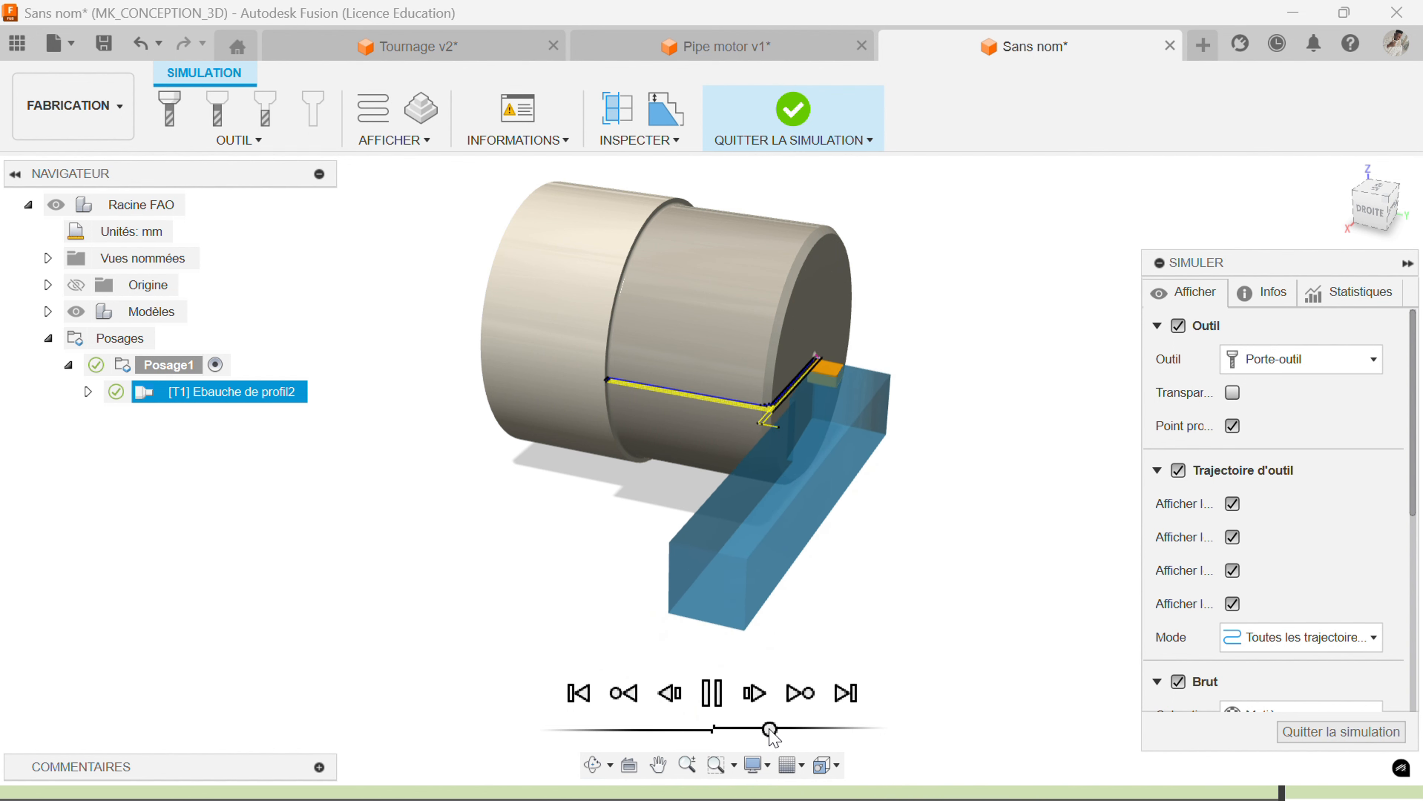
pyautogui.click(1342, 733)
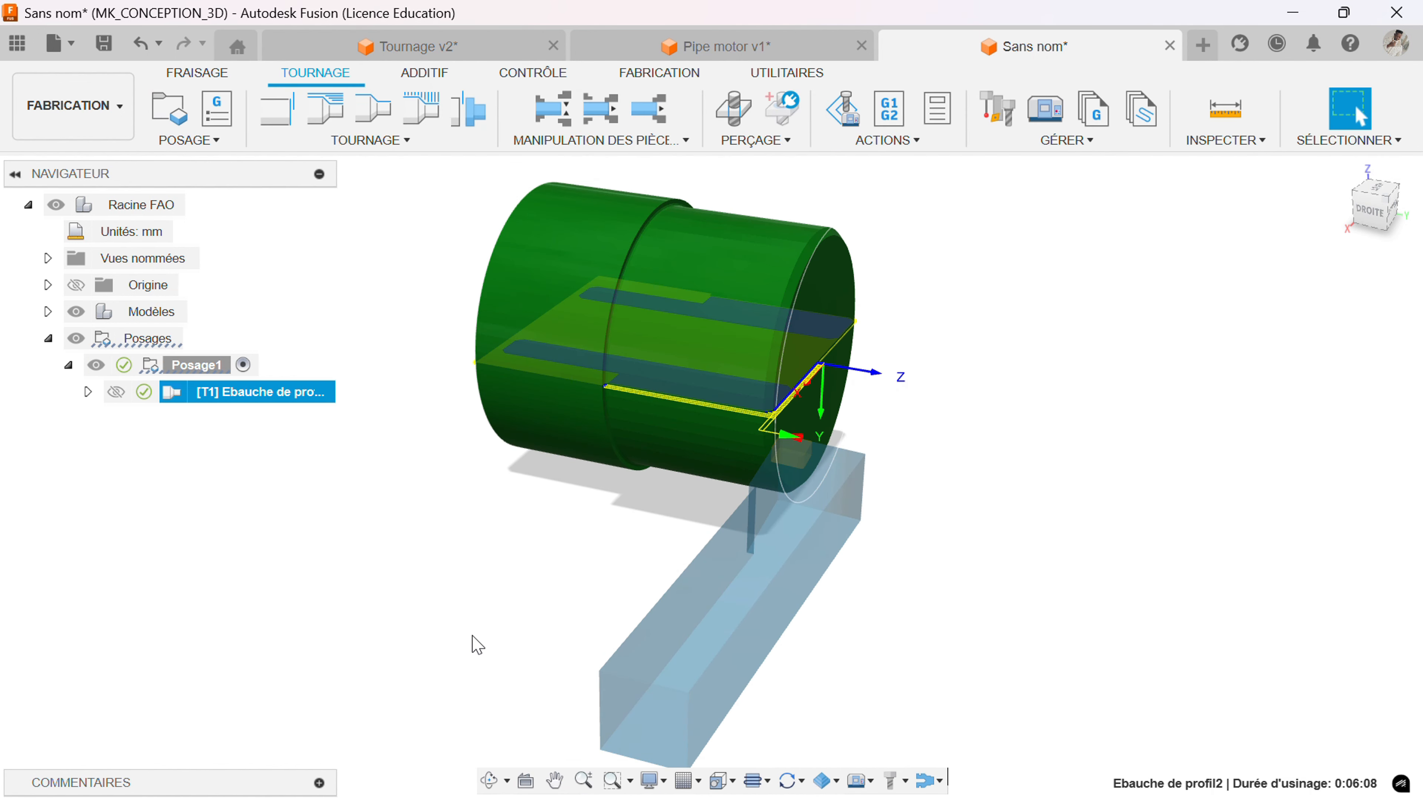
# Start a turning profile finishing operation with tool #1 and review its tool, feed and speed settings.
pyautogui.keyDown('shift'); pyautogui.moveTo(472, 635); pyautogui.dragTo(545, 624, button='middle'); pyautogui.keyUp('shift')
pyautogui.click(545, 620)
pyautogui.moveTo(589, 565); pyautogui.dragTo(582, 618, button='middle')
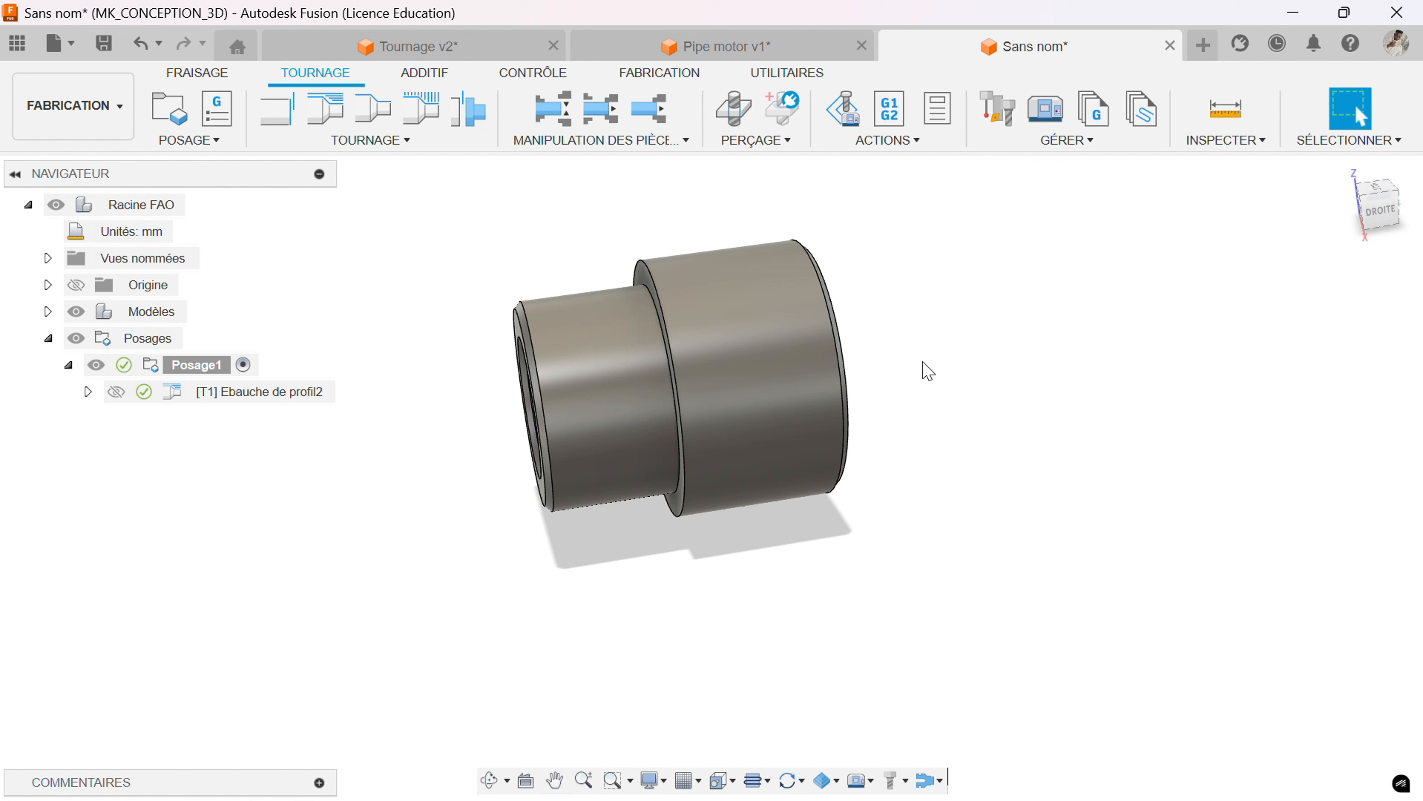
pyautogui.click(372, 141)
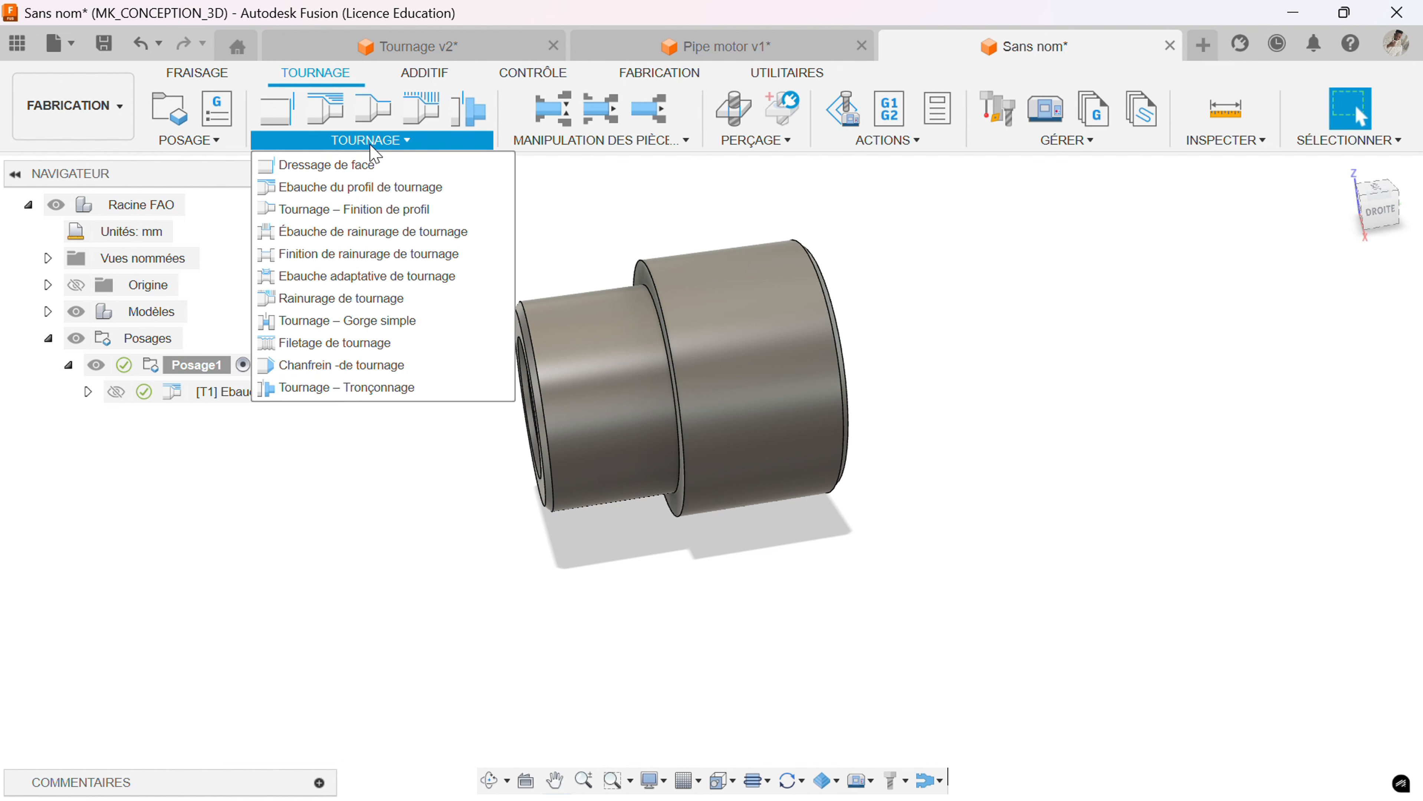
pyautogui.click(298, 213)
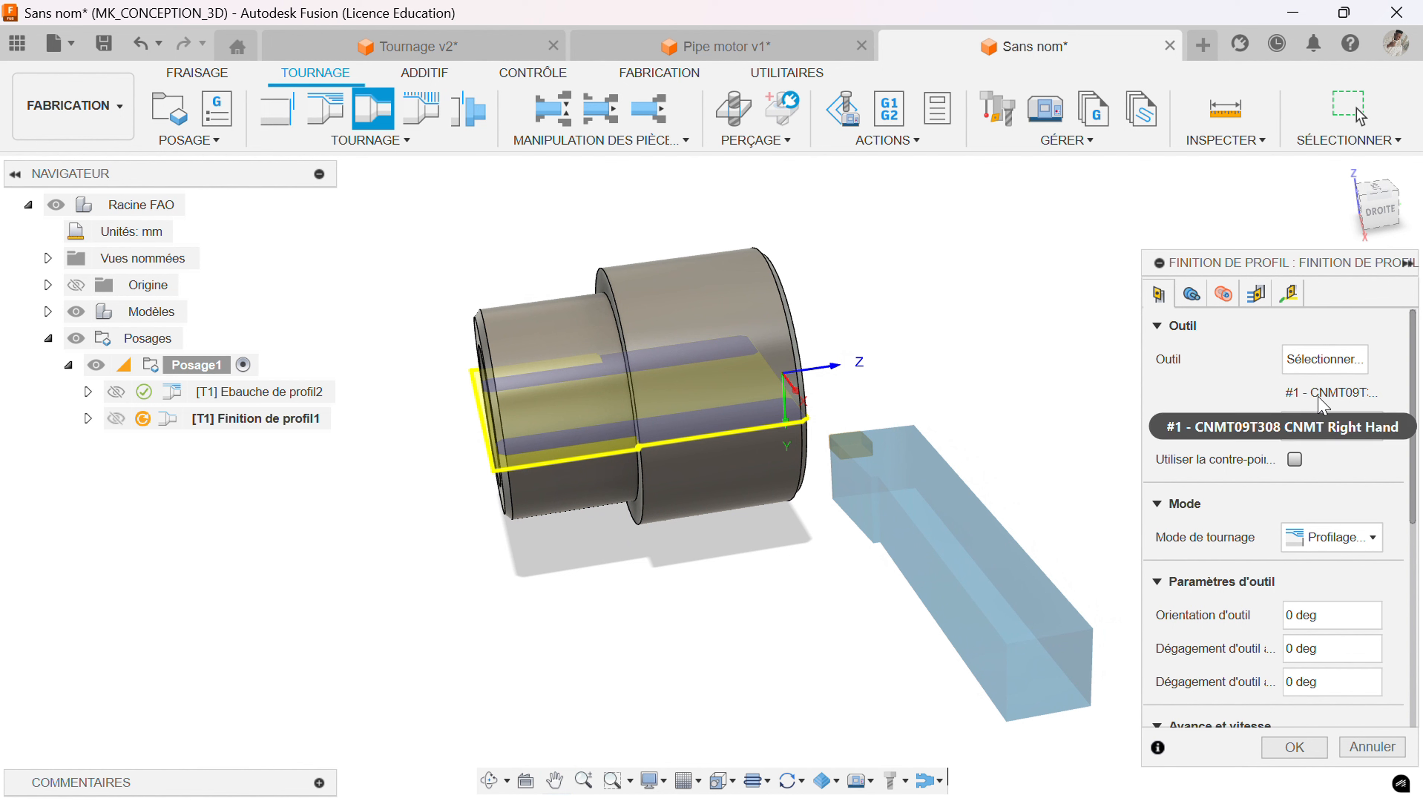
pyautogui.scroll(-5, 1280, 494)
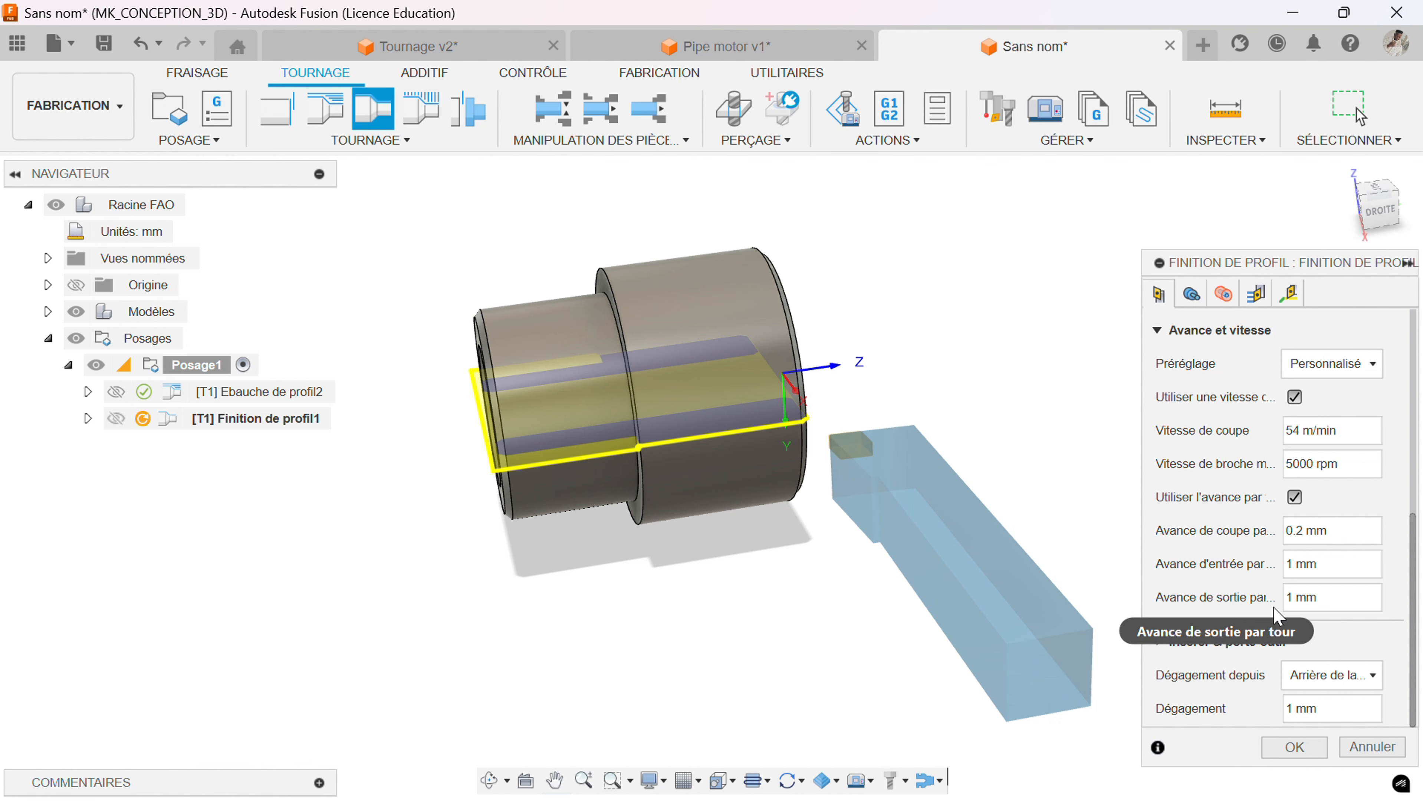
pyautogui.moveTo(1261, 652)
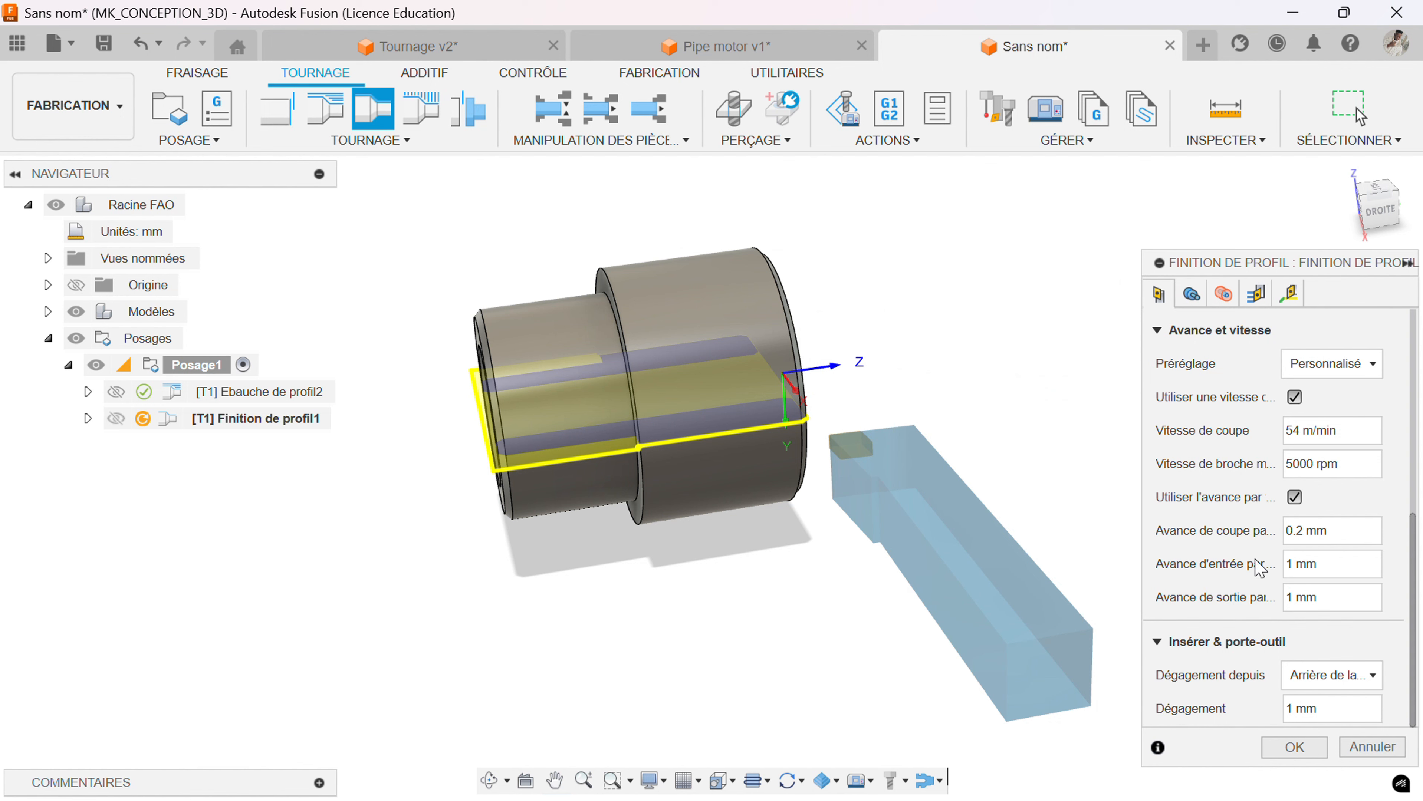
pyautogui.scroll(3, 1262, 568)
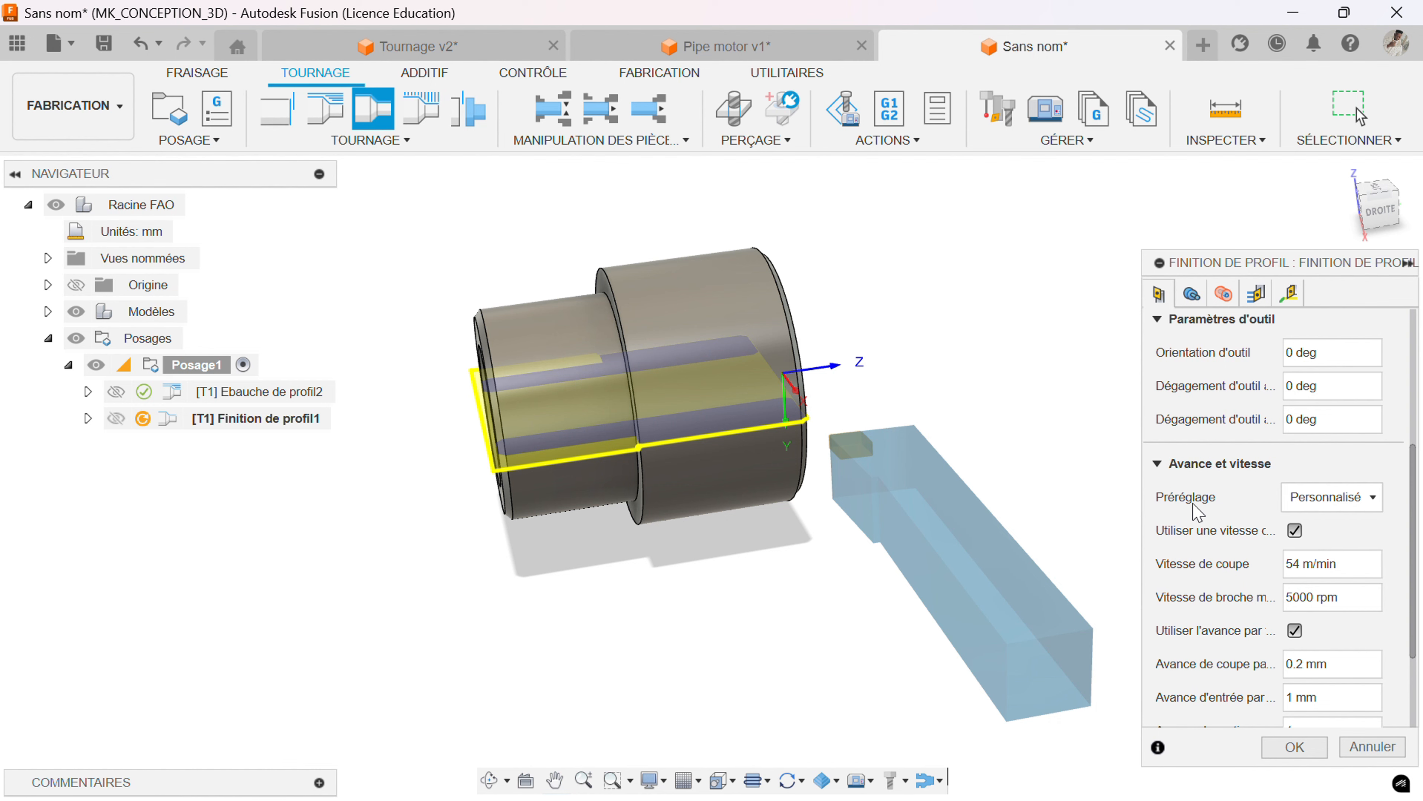
pyautogui.scroll(4, 1194, 505)
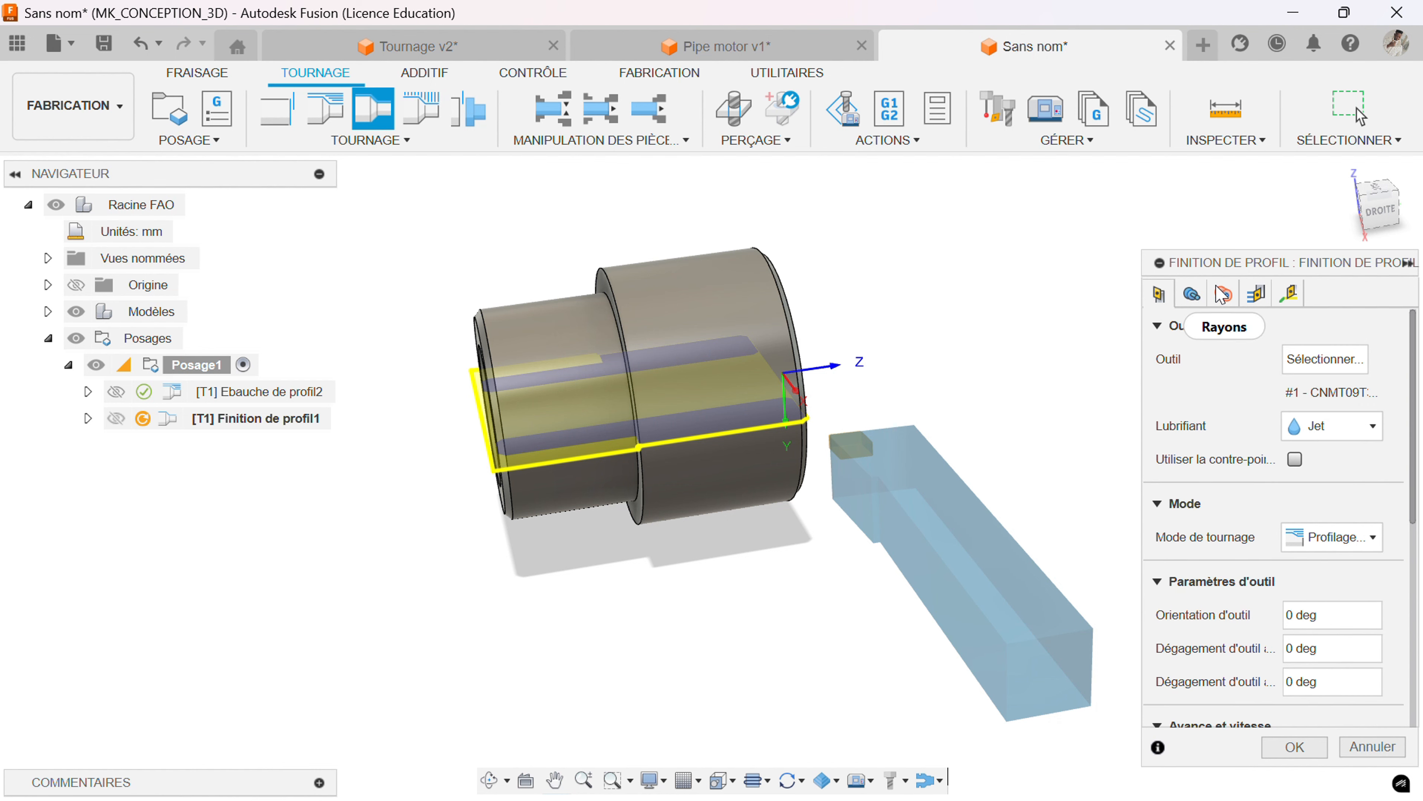
# Set the finishing operation's rear limit to the selected shoulder face and offset its front limit by 2 mm.
pyautogui.click(1192, 294)
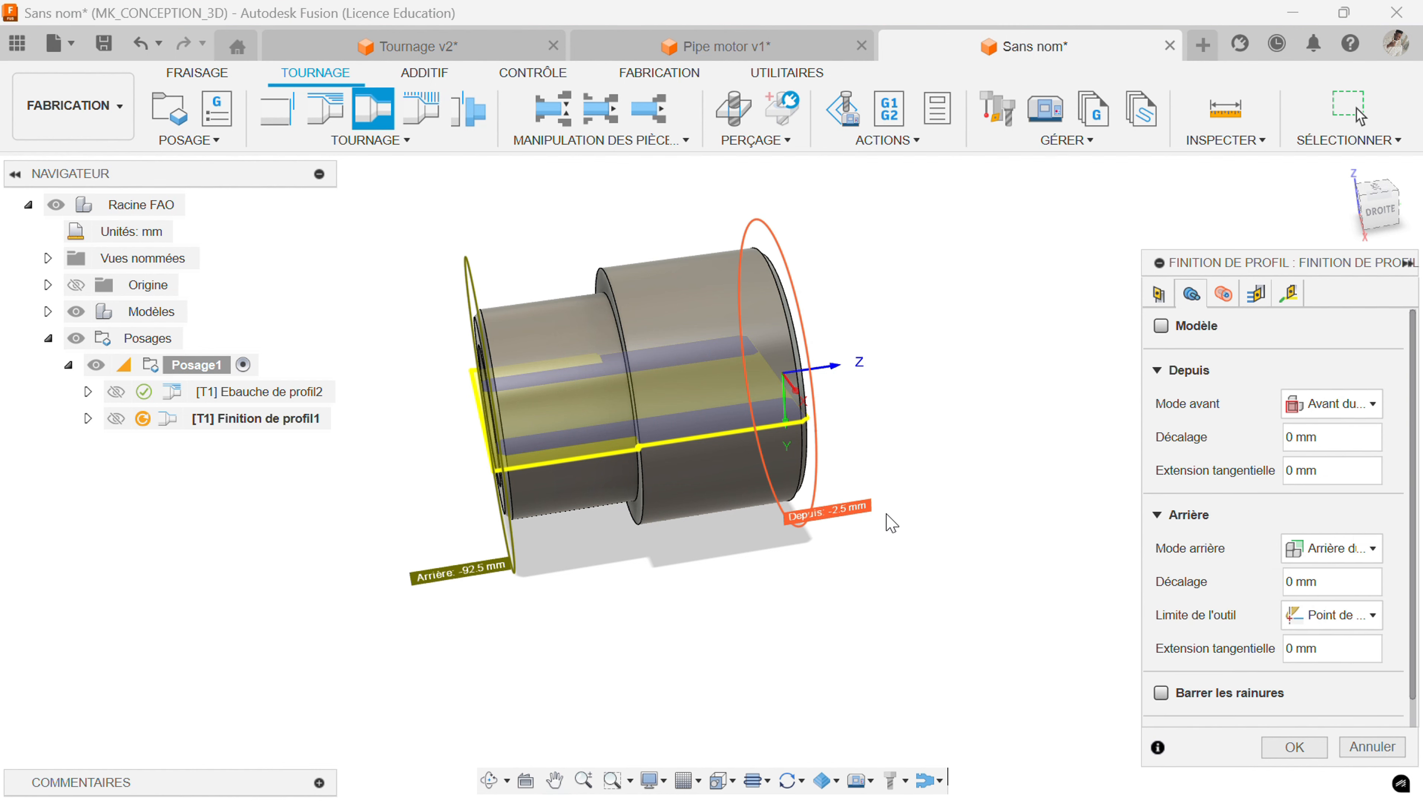
pyautogui.keyDown('shift'); pyautogui.moveTo(728, 548); pyautogui.dragTo(702, 526, button='middle'); pyautogui.keyUp('shift')
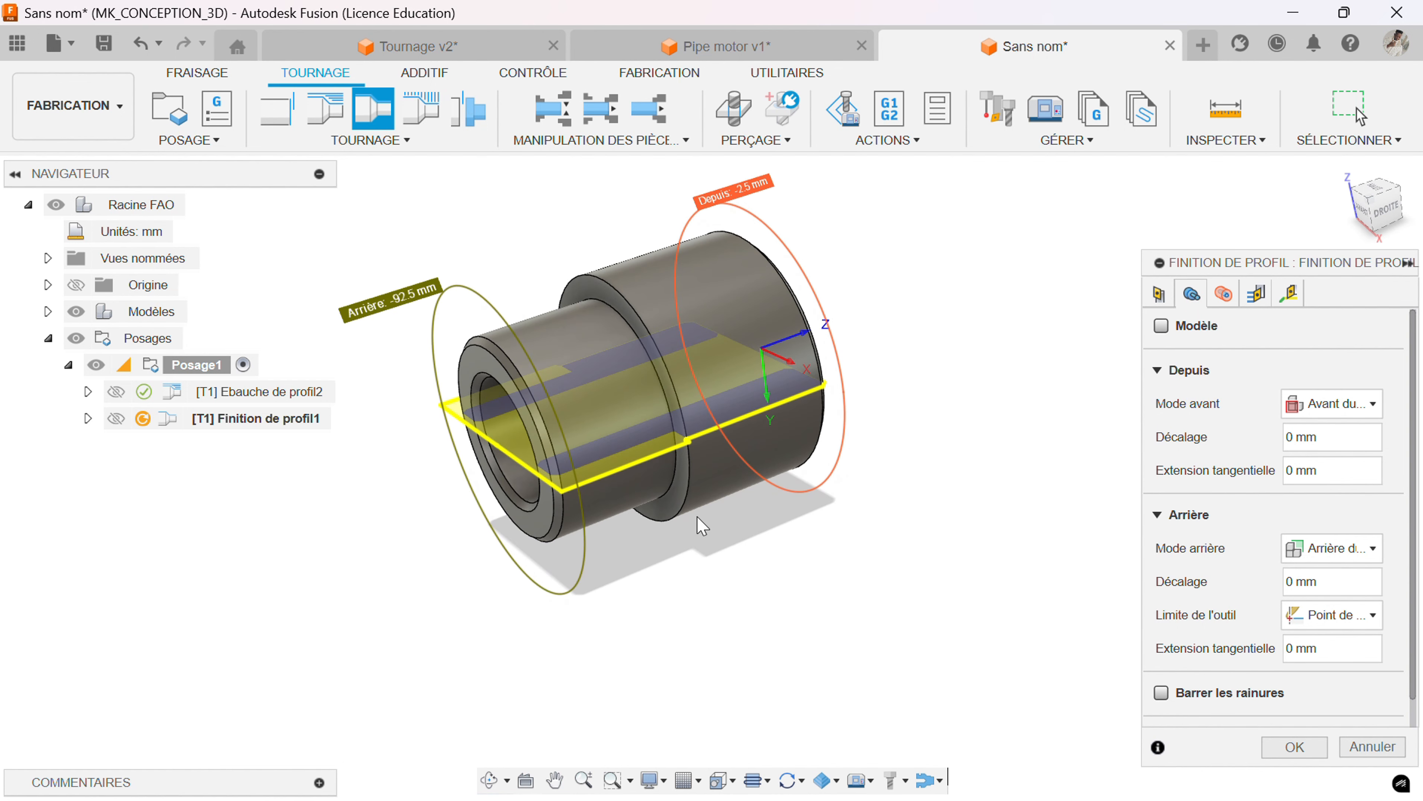
pyautogui.click(1297, 553)
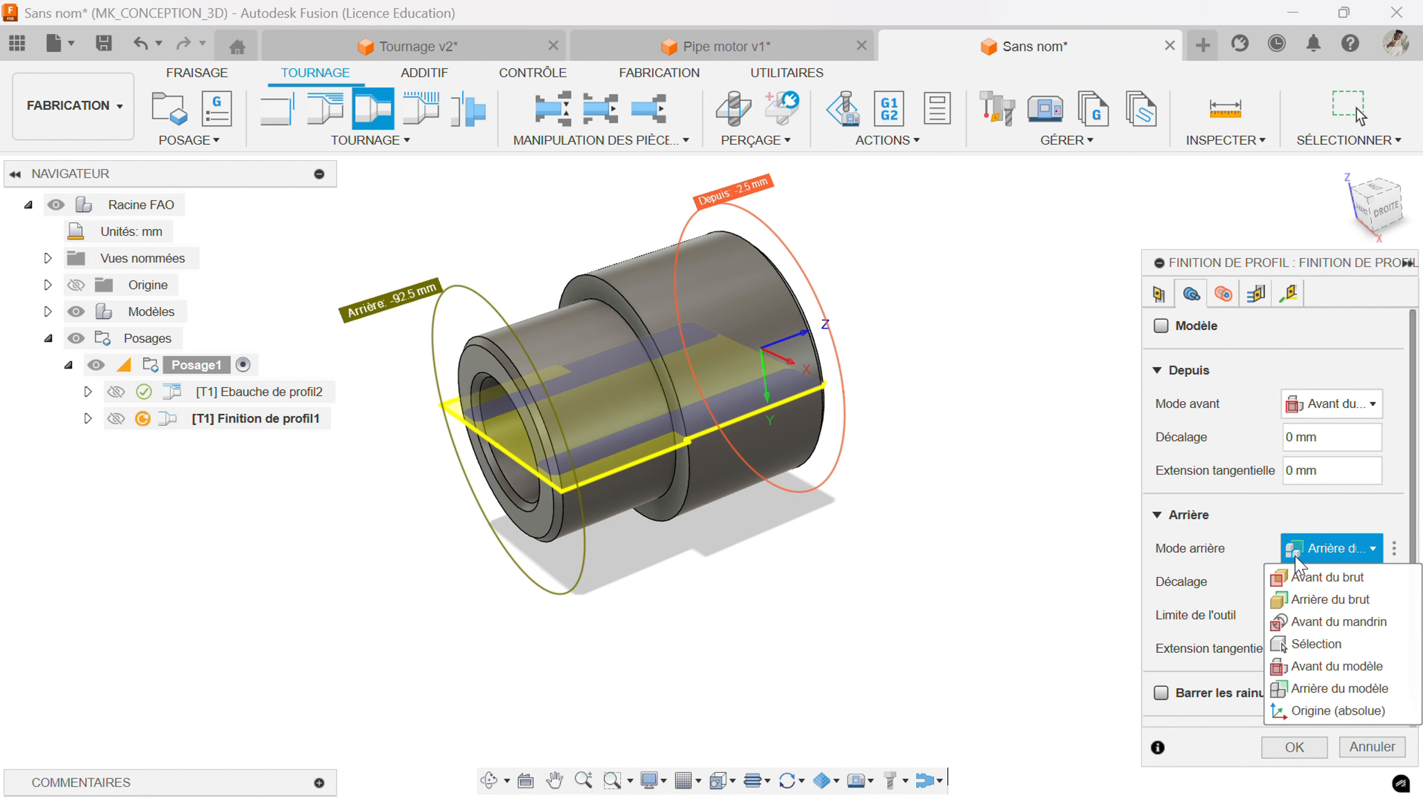
pyautogui.click(1300, 646)
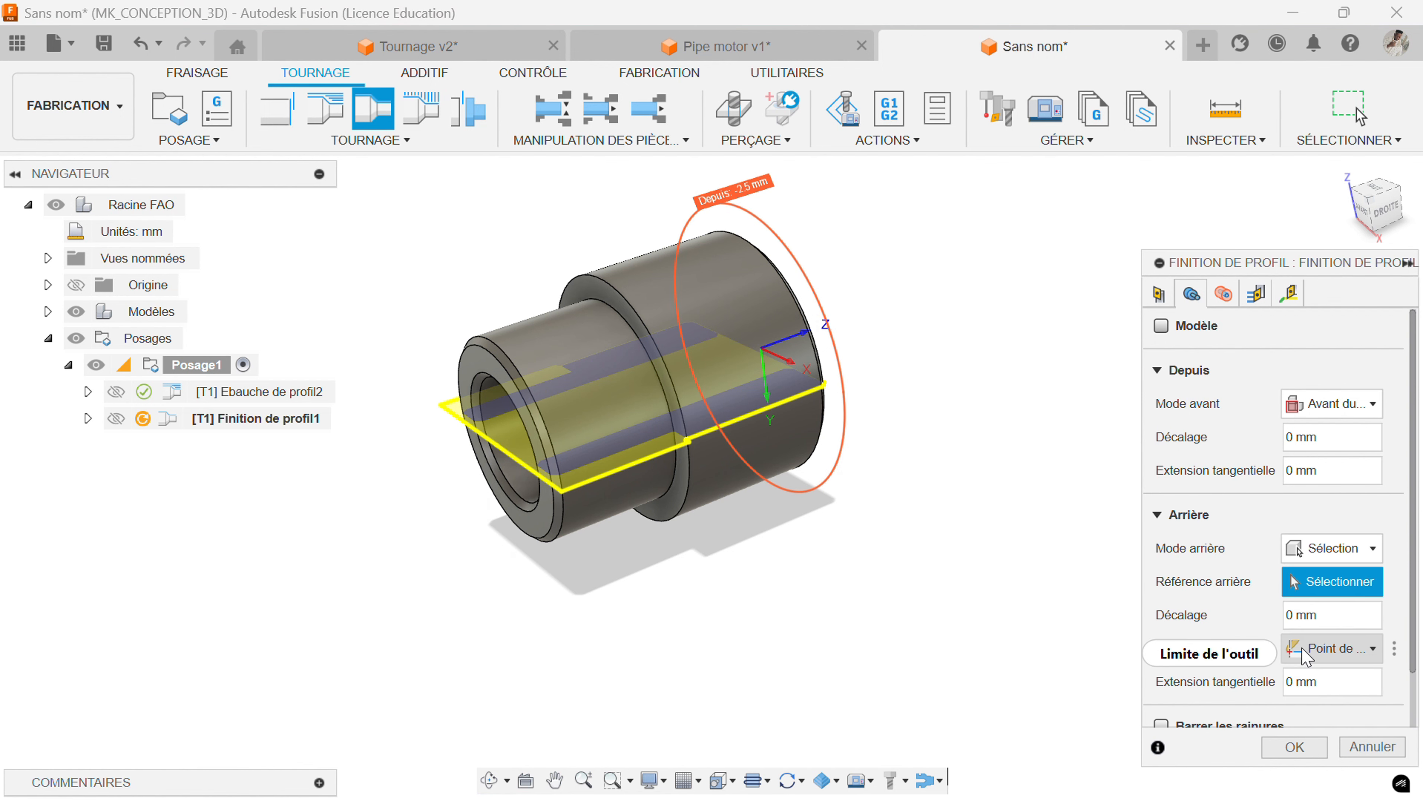
pyautogui.click(681, 508)
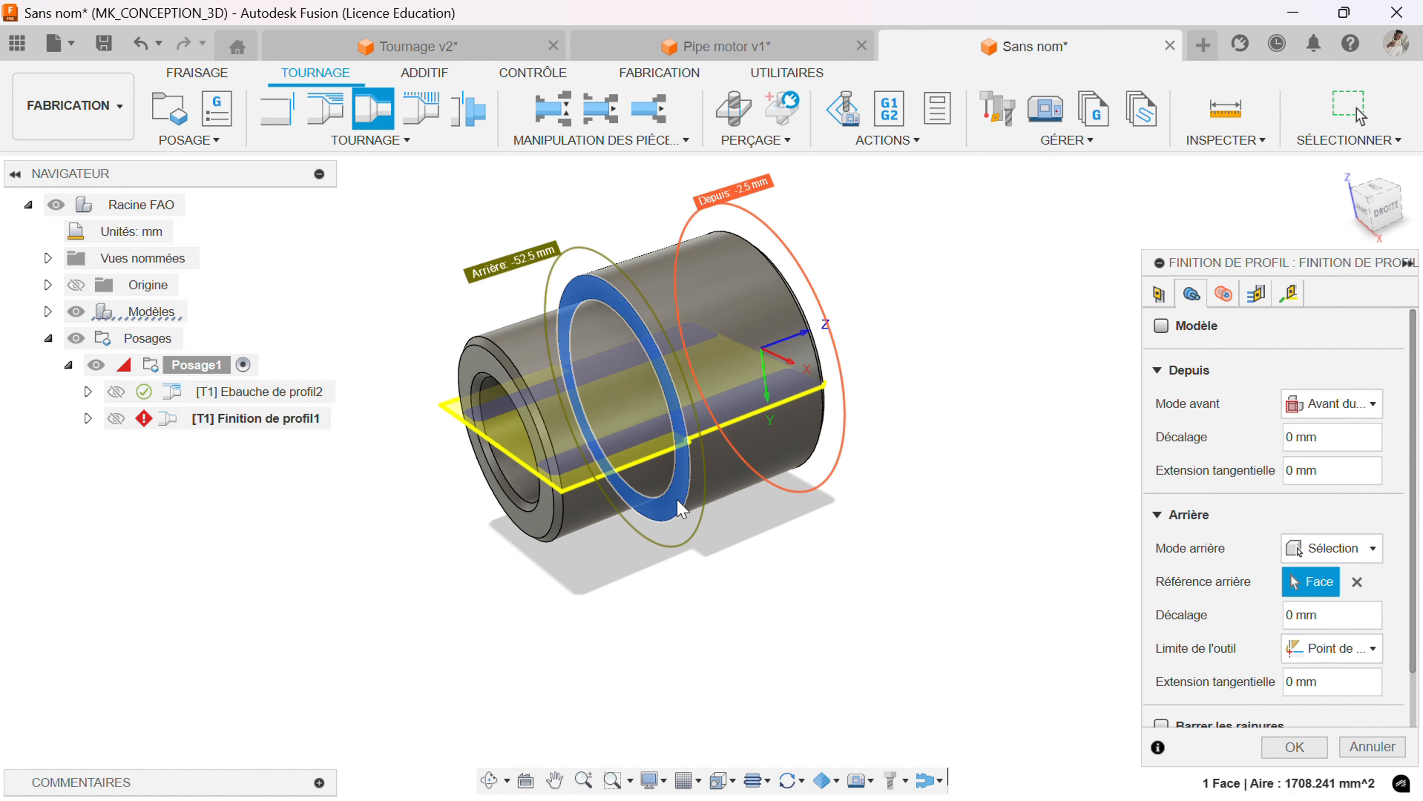
pyautogui.keyDown('shift'); pyautogui.moveTo(840, 560); pyautogui.dragTo(803, 555, button='middle'); pyautogui.keyUp('shift')
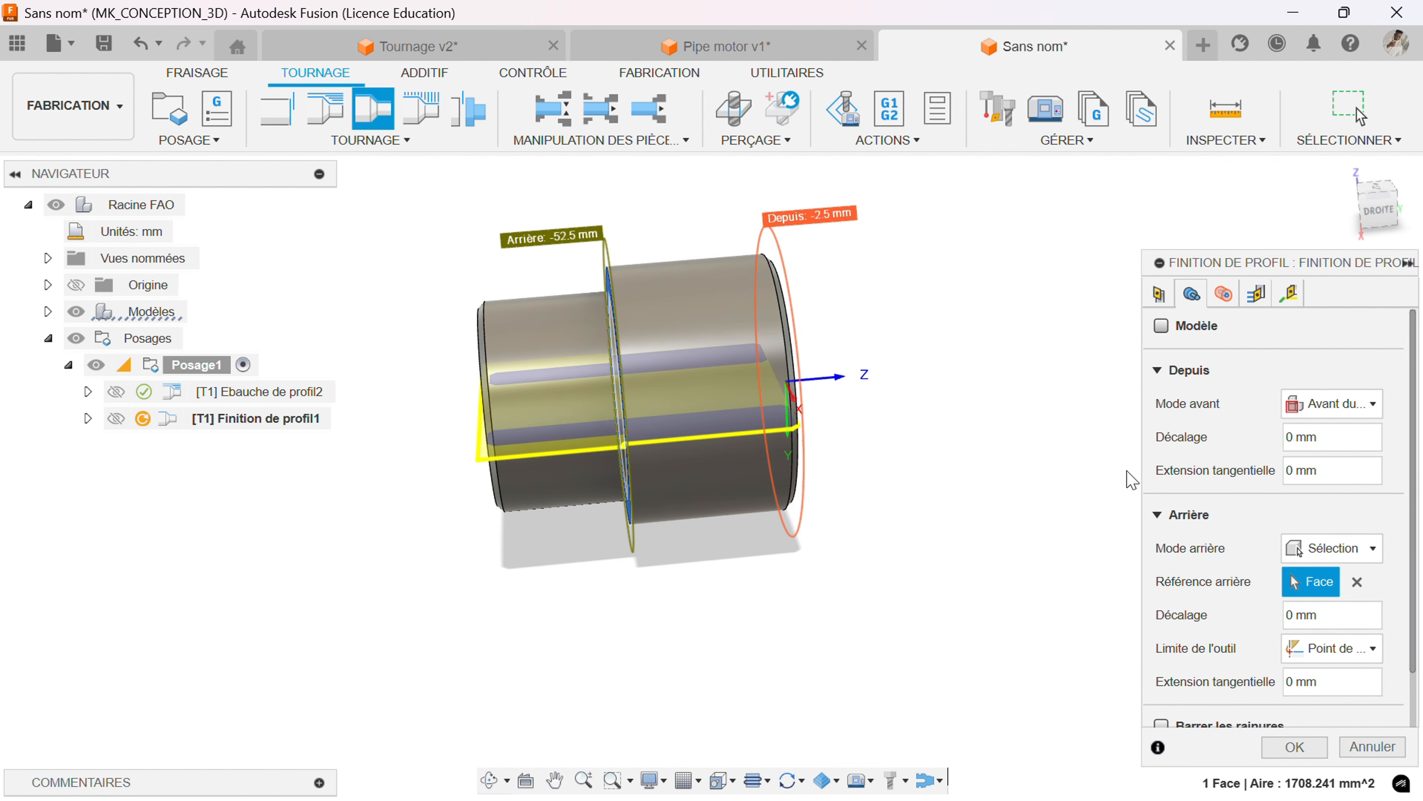
pyautogui.moveTo(1320, 438); pyautogui.dragTo(1288, 437)
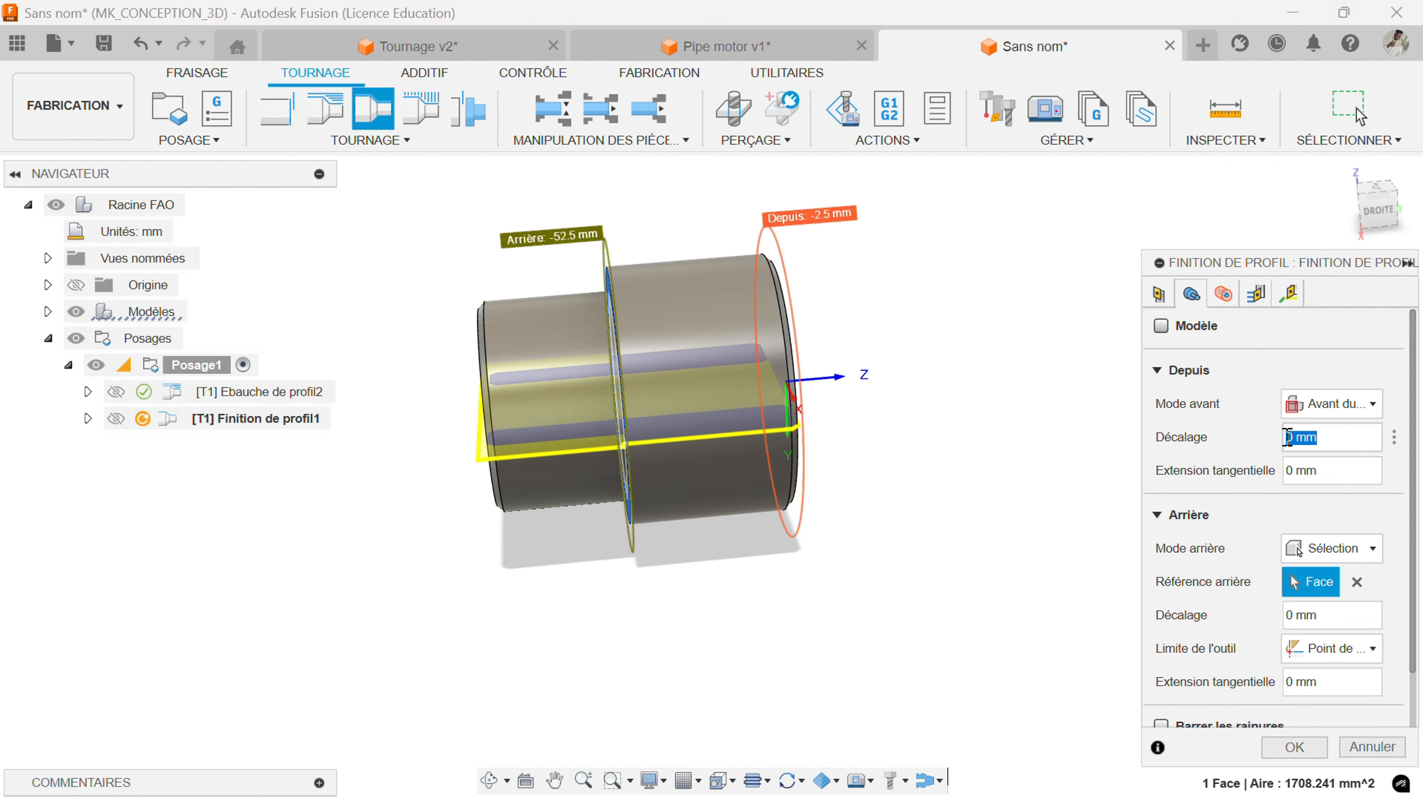
pyautogui.write('2')
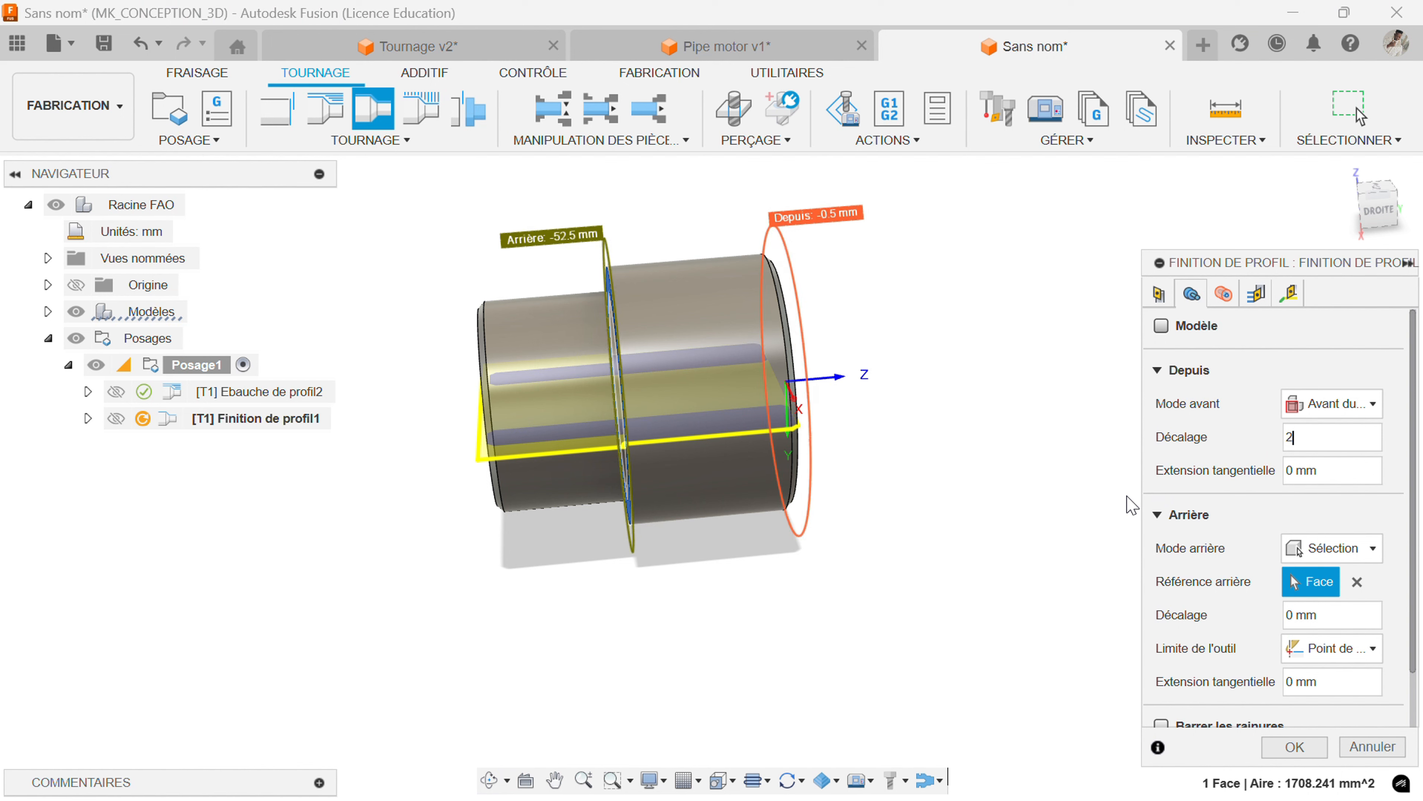
# Set the finishing passes' stepover to 0.5 mm.
pyautogui.click(1257, 296)
pyautogui.scroll(-1, 1291, 483)
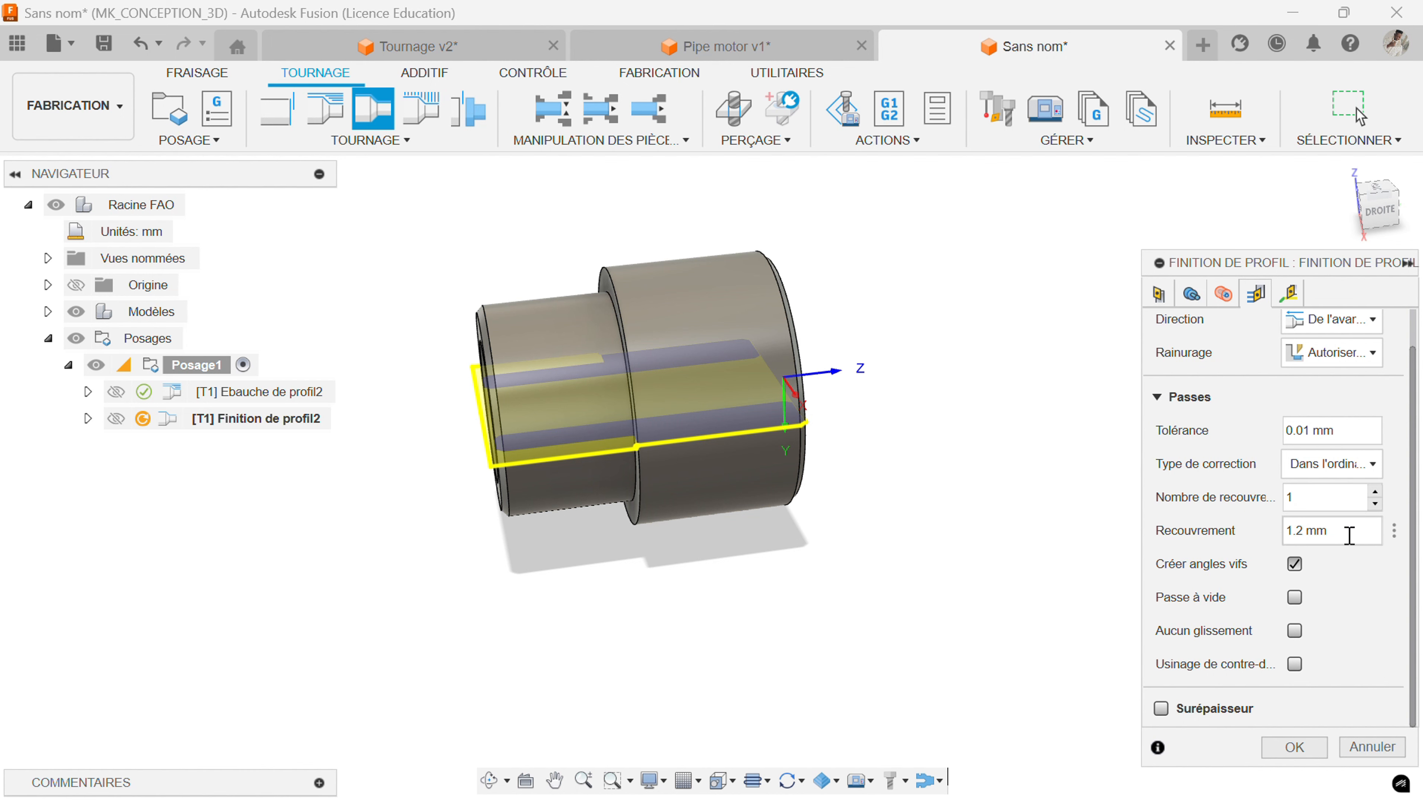
pyautogui.moveTo(1350, 536); pyautogui.dragTo(1286, 538)
pyautogui.write('0.5')
# Enable stock to leave for the finishing operation and set both its X and Z values to 0 mm.
pyautogui.click(1162, 708)
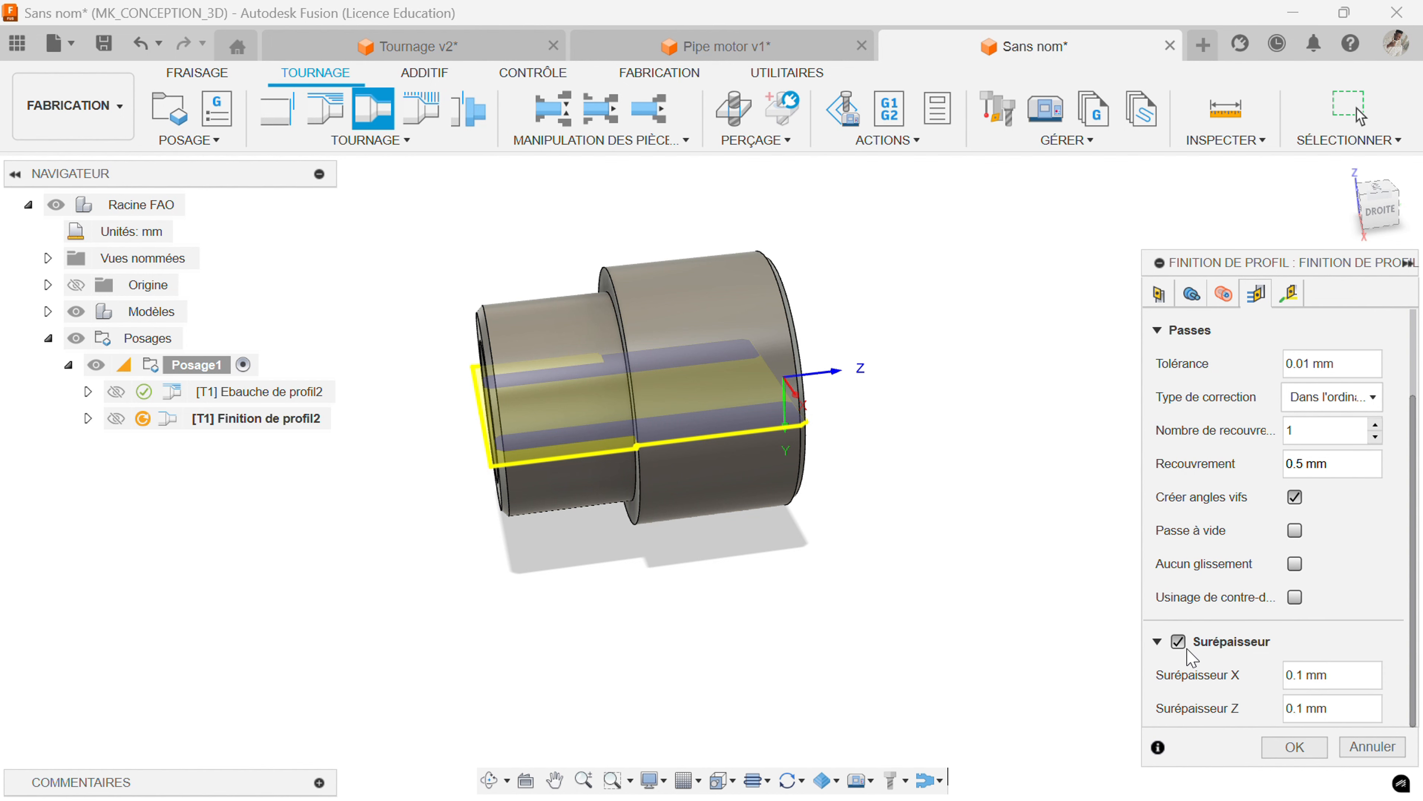
pyautogui.click(1341, 676)
pyautogui.write('0')
pyautogui.click(1324, 709)
pyautogui.write('0')
pyautogui.scroll(2, 1215, 602)
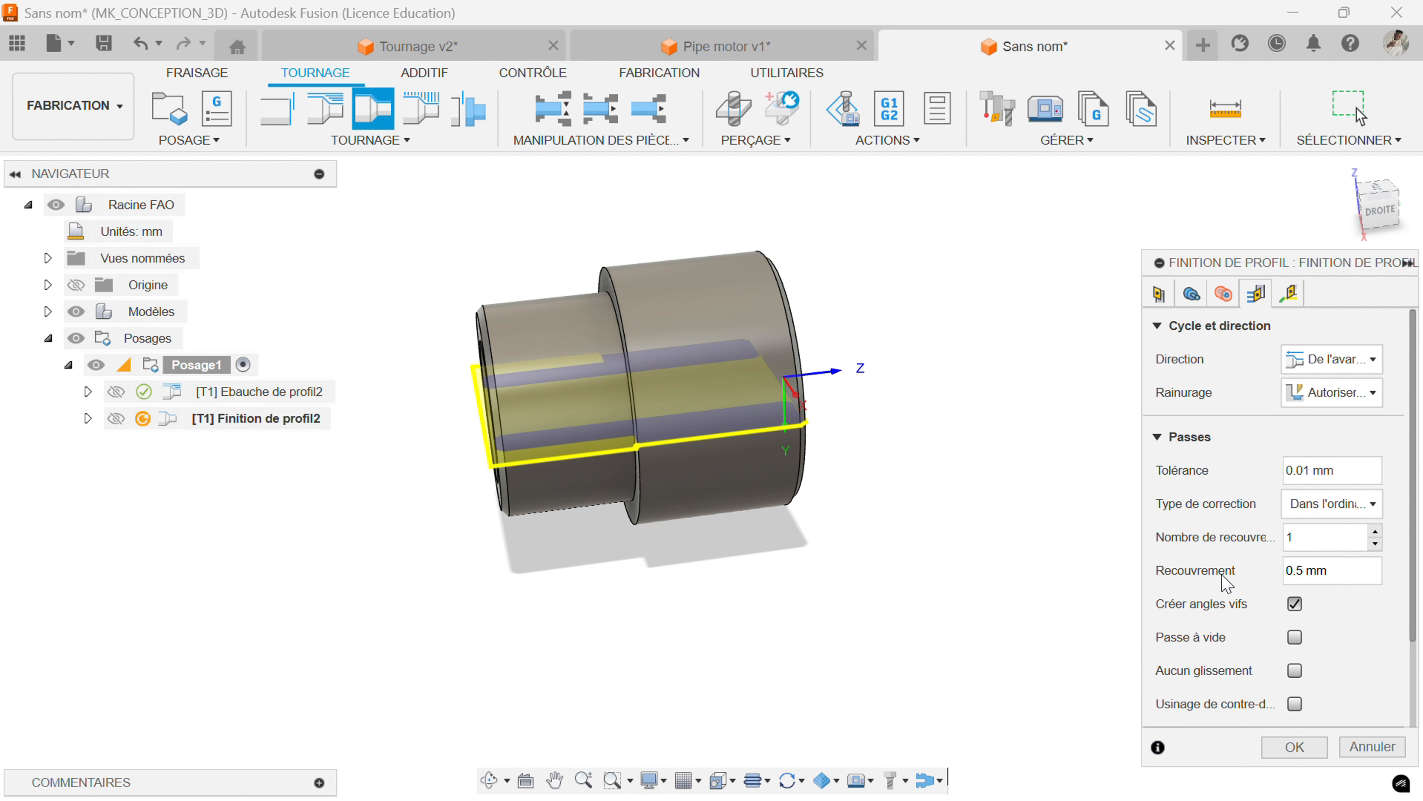
# Turn off feed per revolution, set the cutting feedrate to 25 mm/min, and confirm the finishing operation to generate its toolpath.
pyautogui.click(1160, 294)
pyautogui.scroll(-5, 1235, 488)
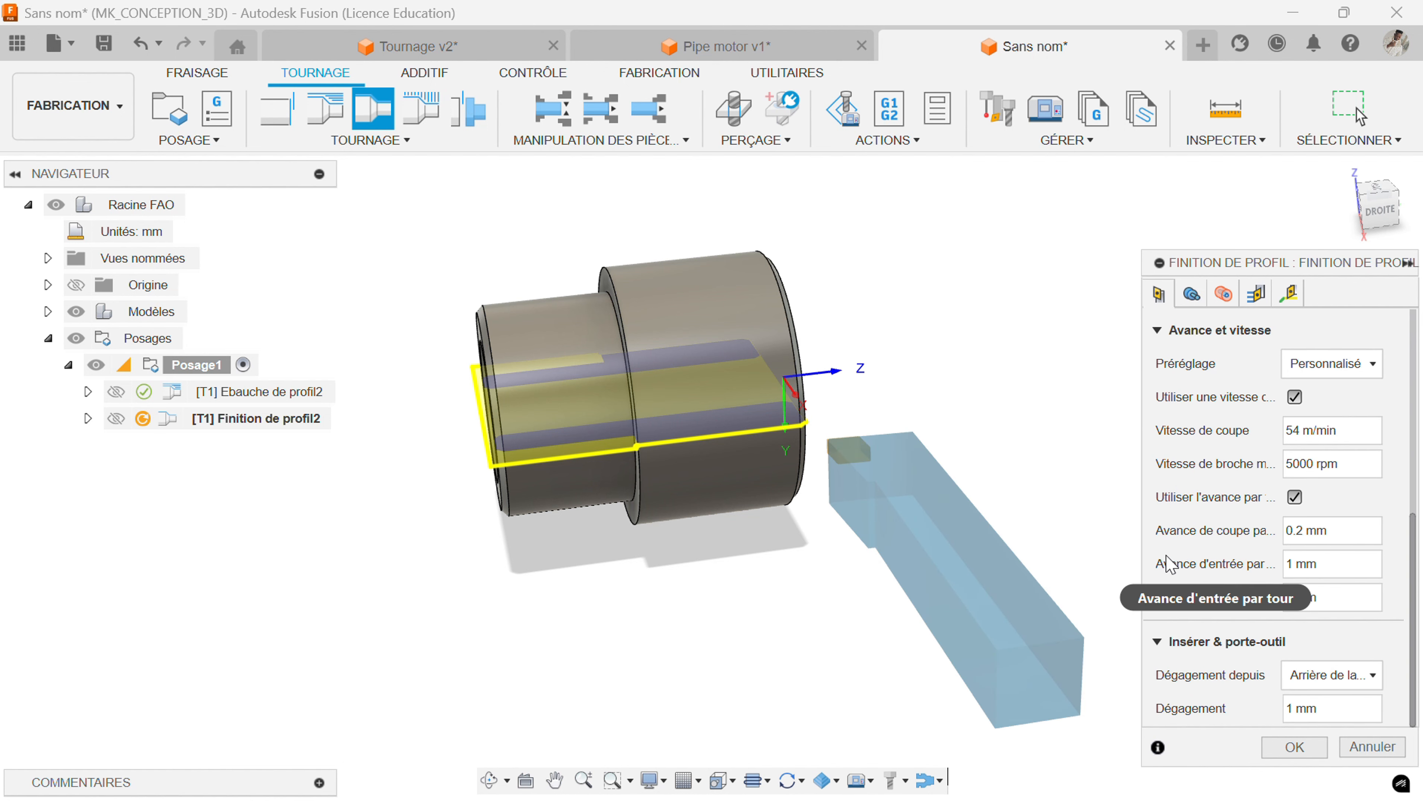
pyautogui.click(1294, 497)
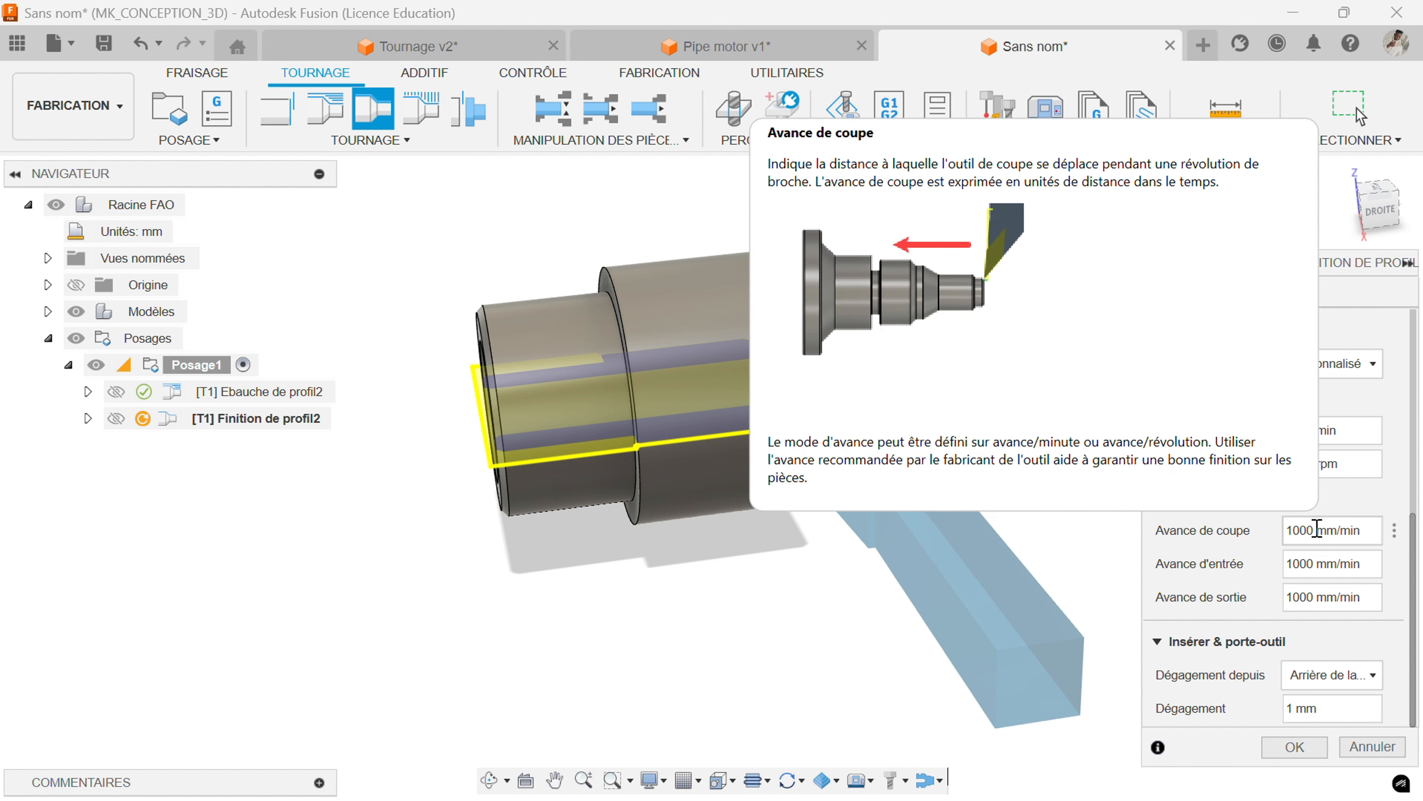
pyautogui.moveTo(1315, 529); pyautogui.dragTo(1287, 532)
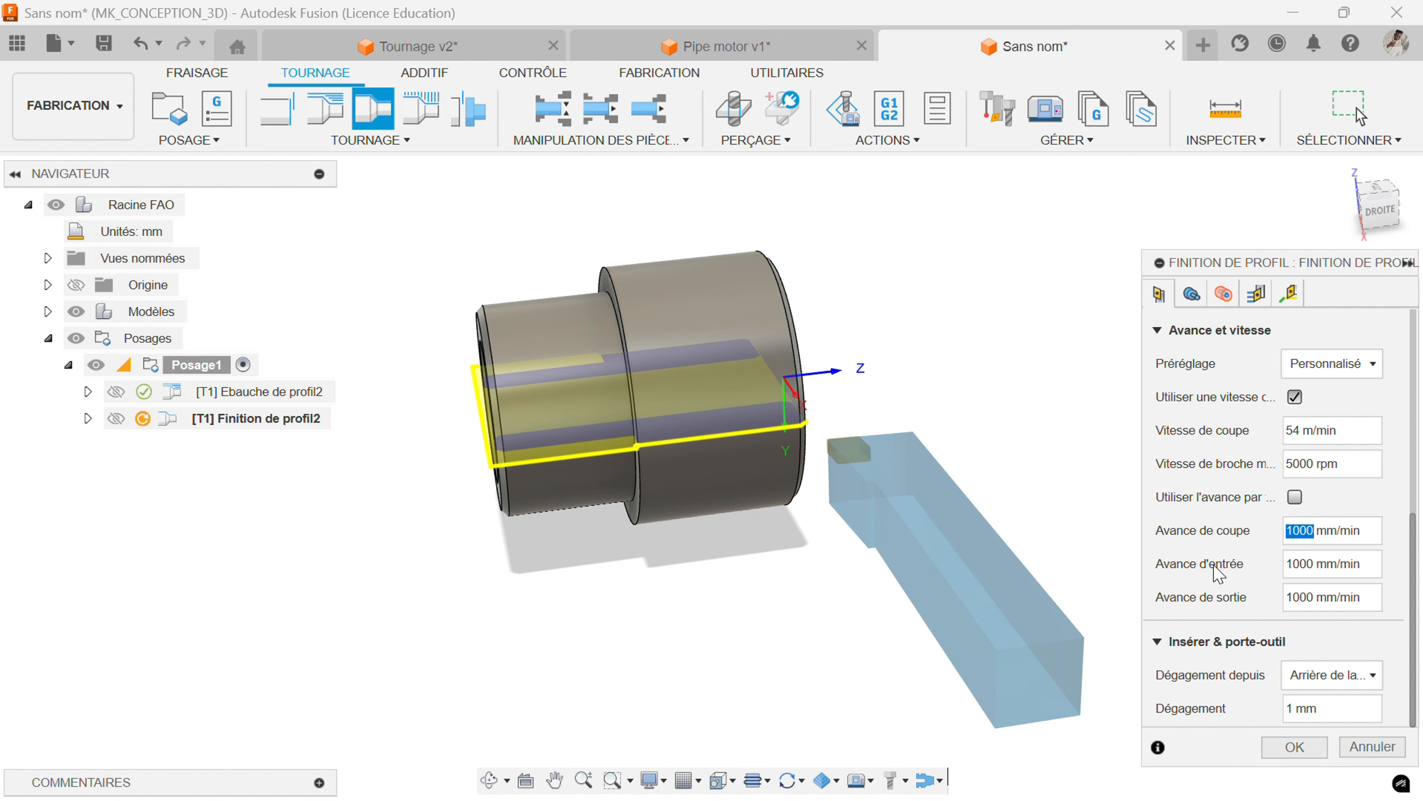
pyautogui.write('25')
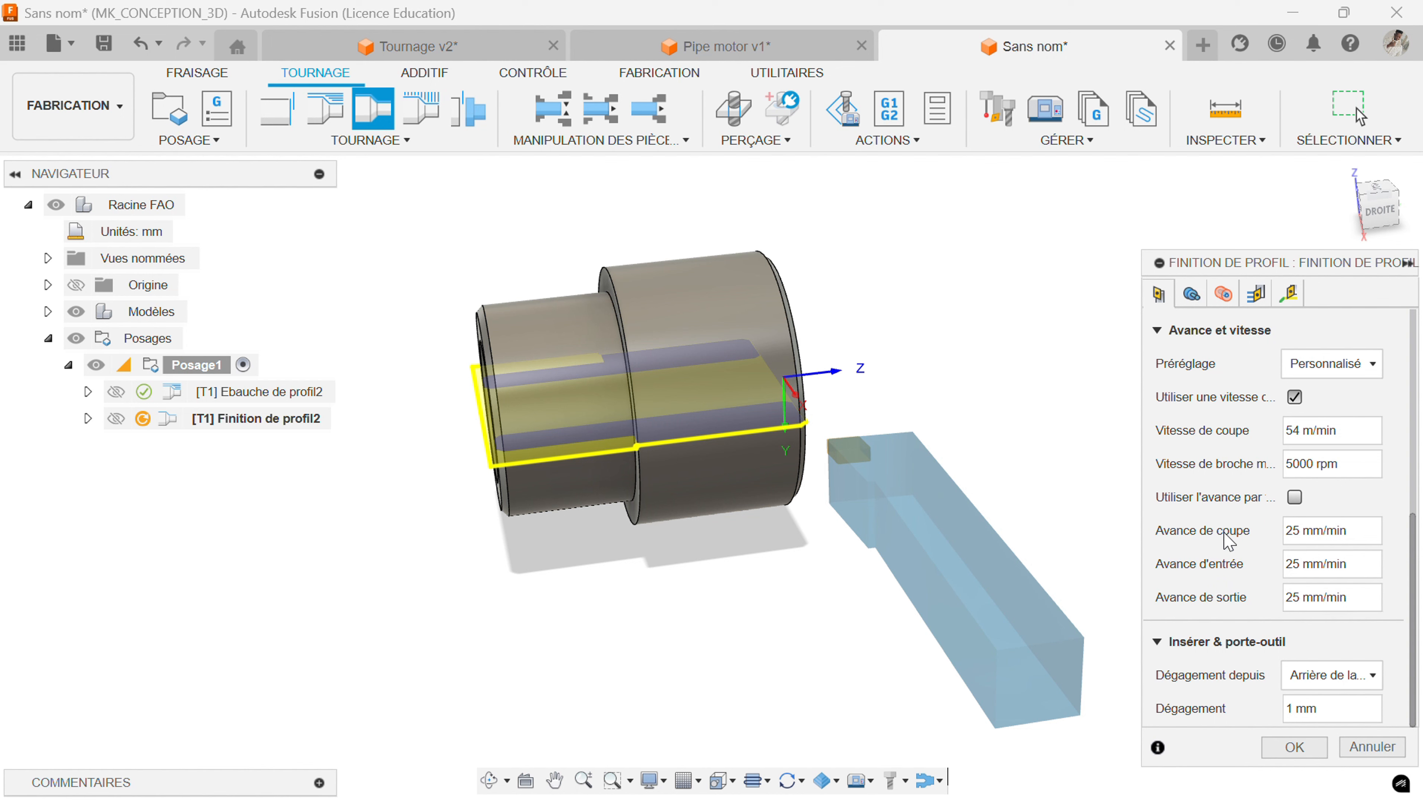
pyautogui.scroll(1, 1204, 556)
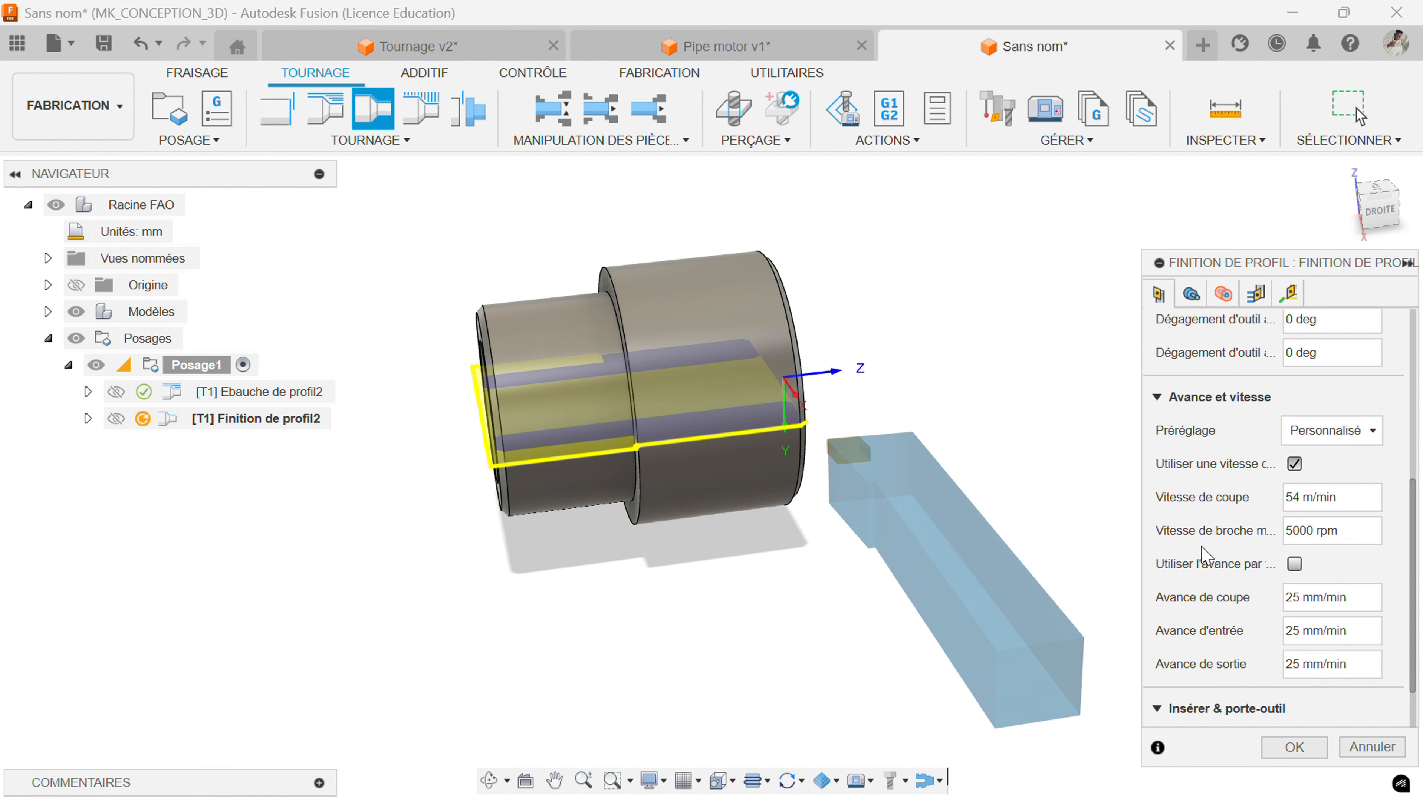
pyautogui.scroll(4, 1204, 556)
pyautogui.scroll(-4, 1207, 556)
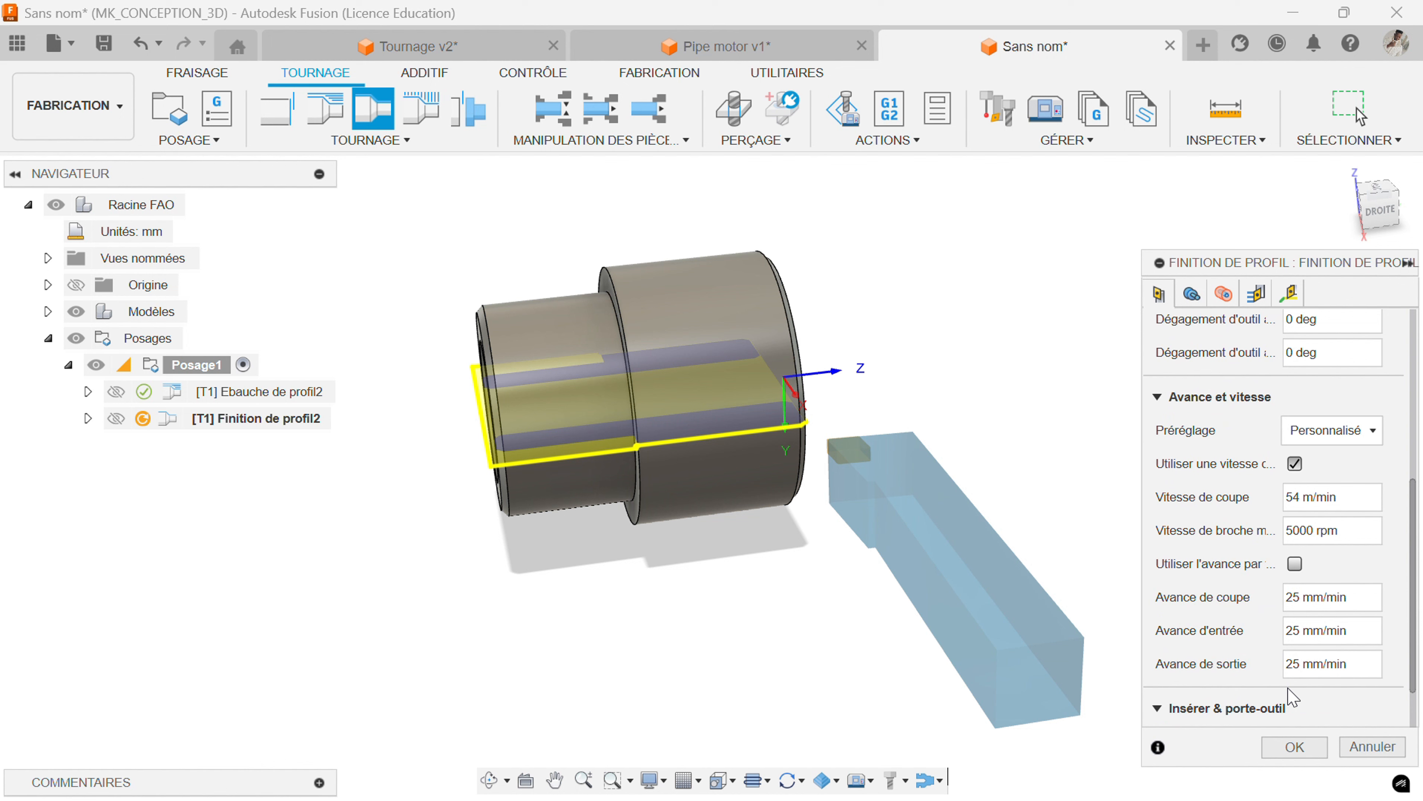
pyautogui.click(1306, 747)
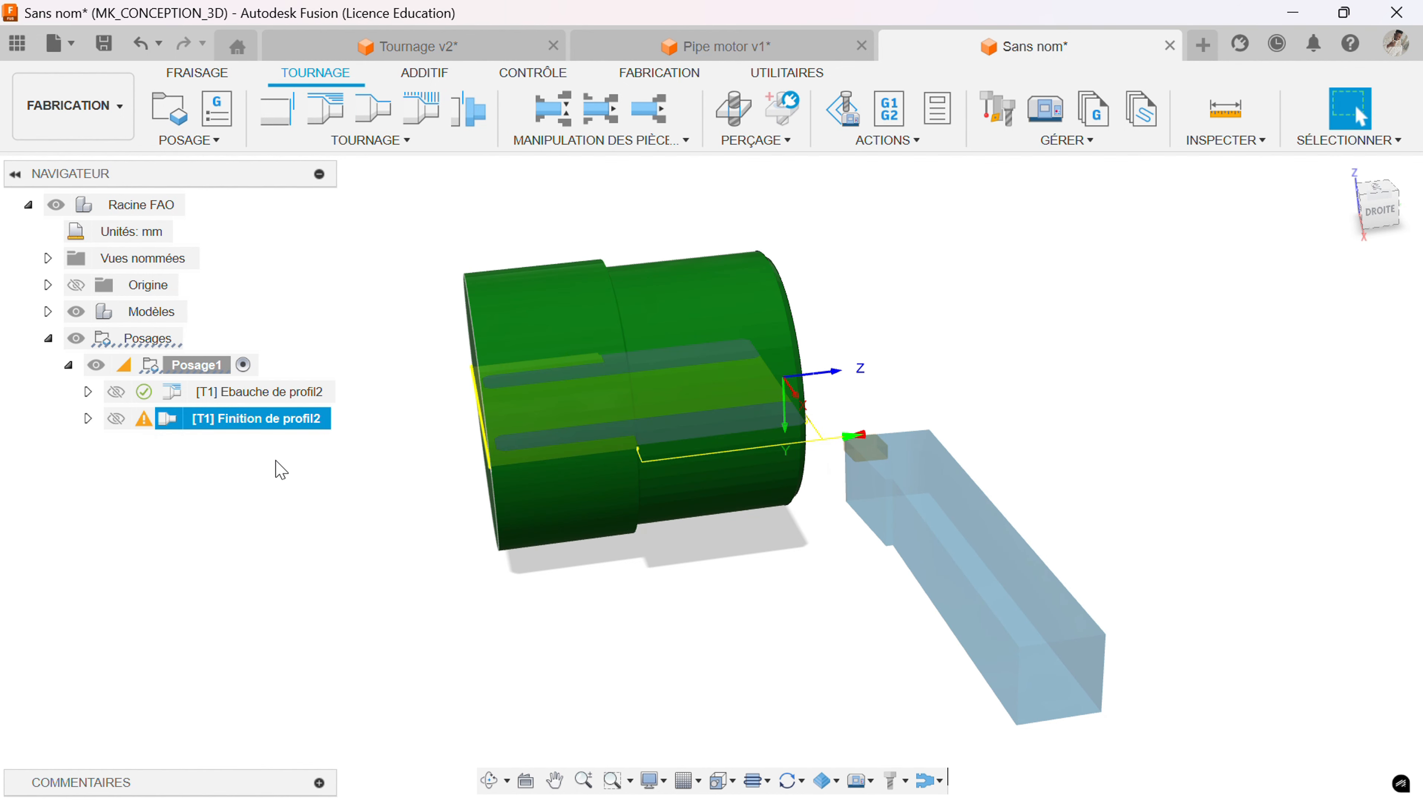
# Simulate the profile finishing operation, replay it from a view showing the front face, and exit the simulation.
pyautogui.click(878, 146)
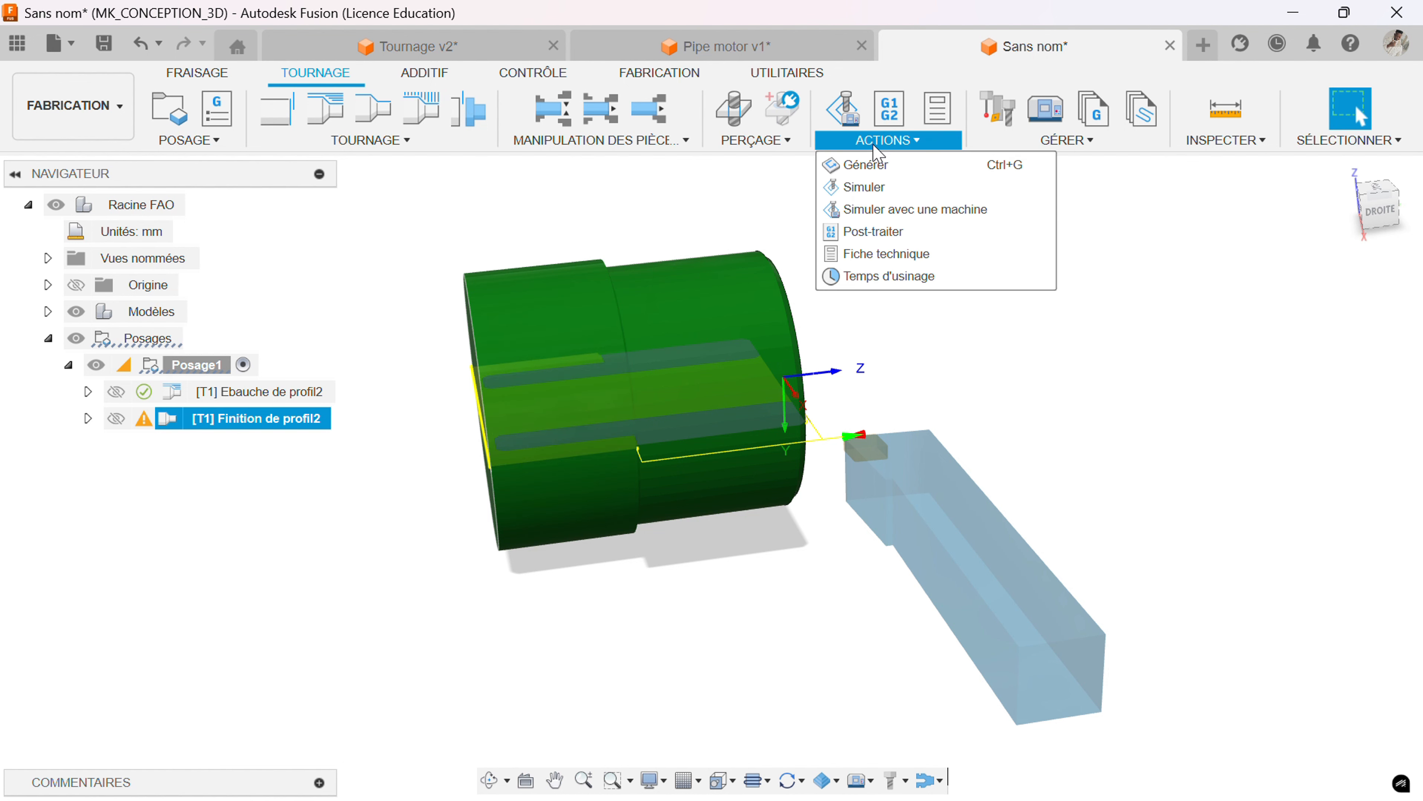
pyautogui.click(869, 188)
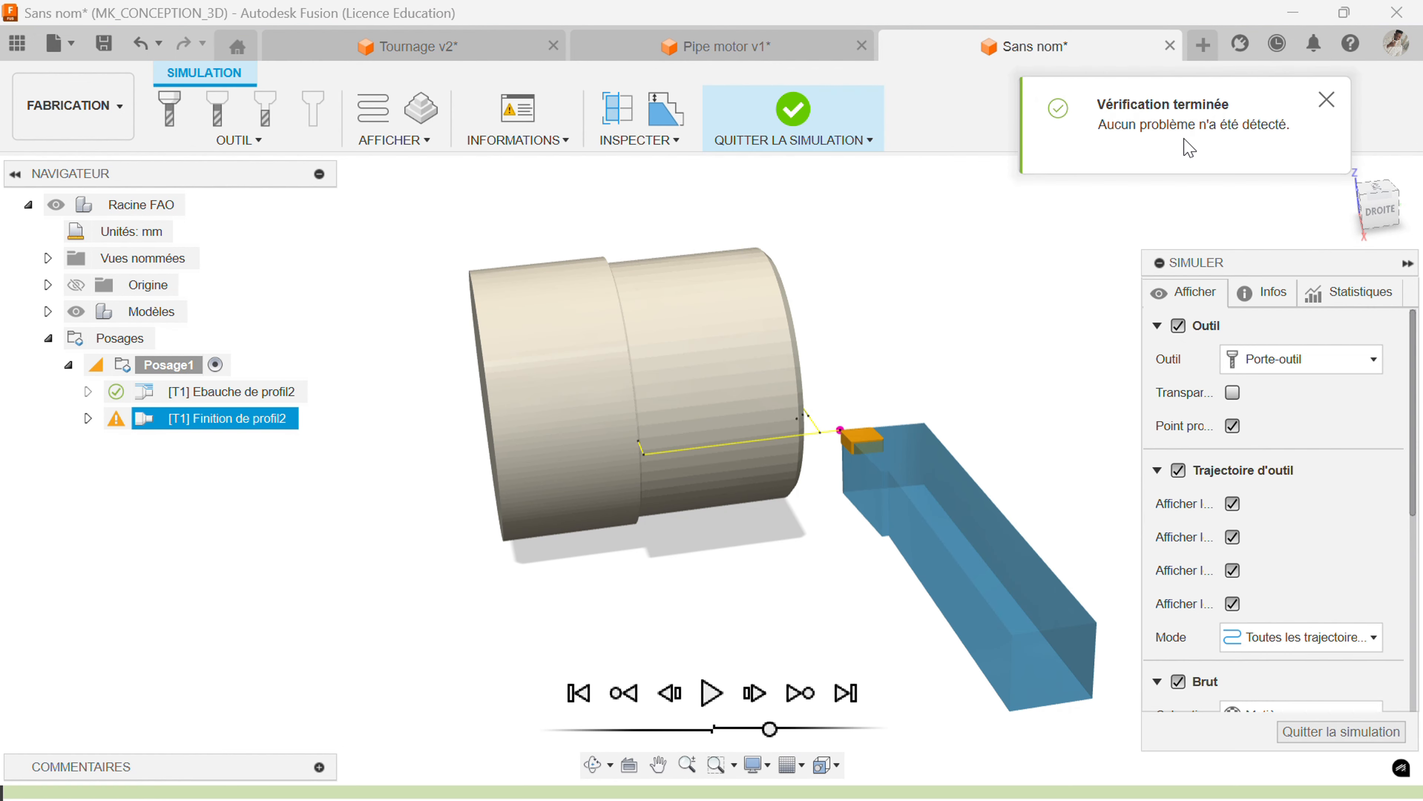
pyautogui.click(712, 693)
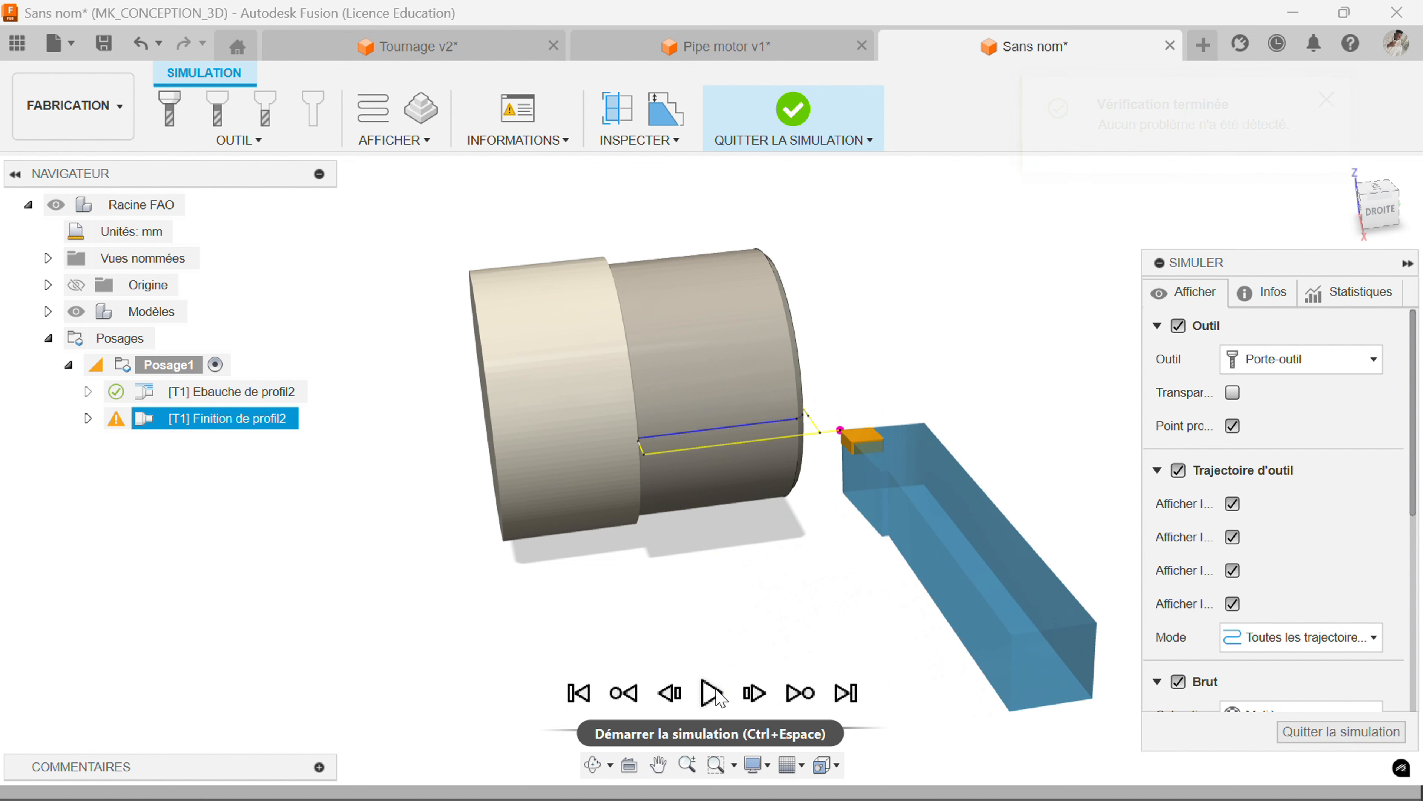
pyautogui.click(712, 694)
pyautogui.keyDown('shift'); pyautogui.moveTo(740, 610); pyautogui.dragTo(718, 616, button='middle'); pyautogui.keyUp('shift')
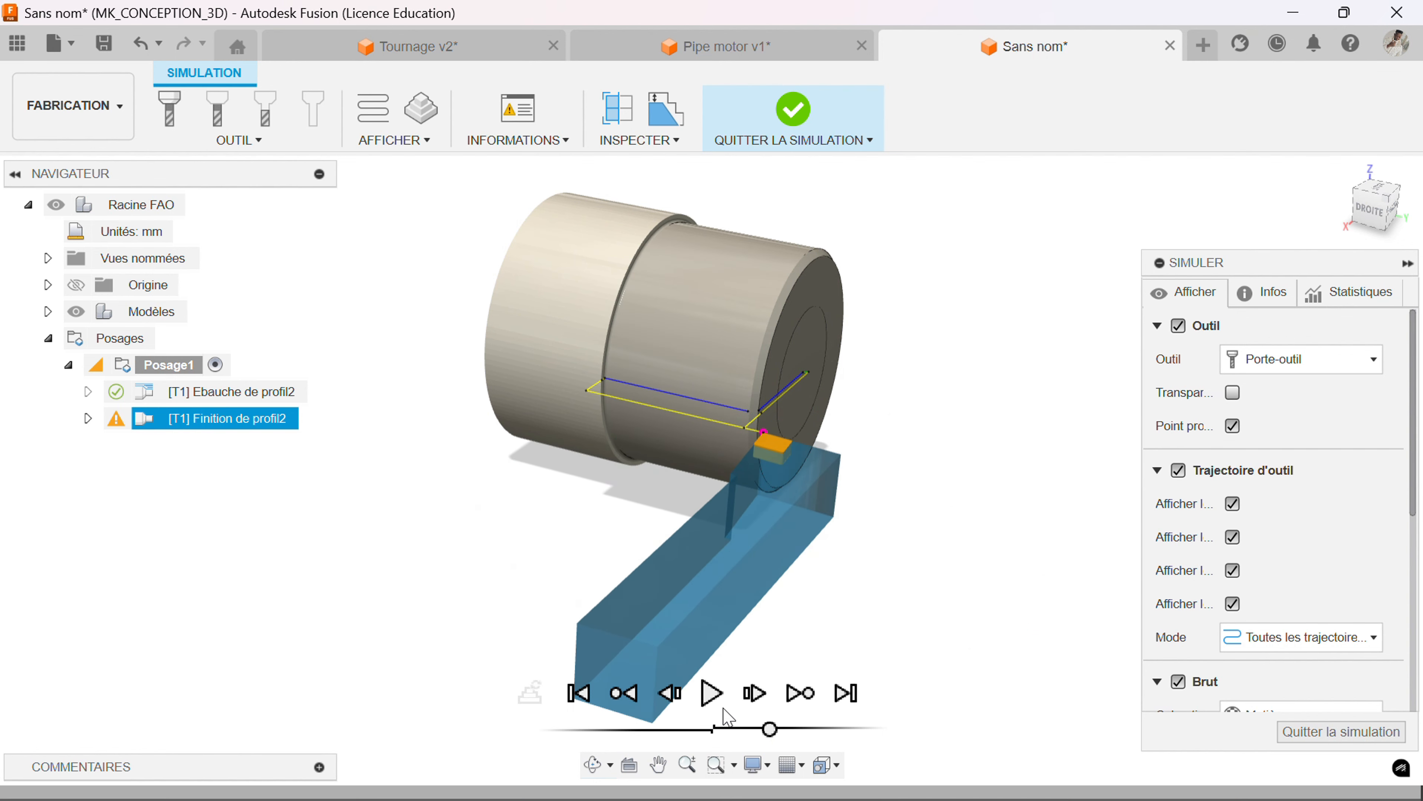
pyautogui.click(712, 695)
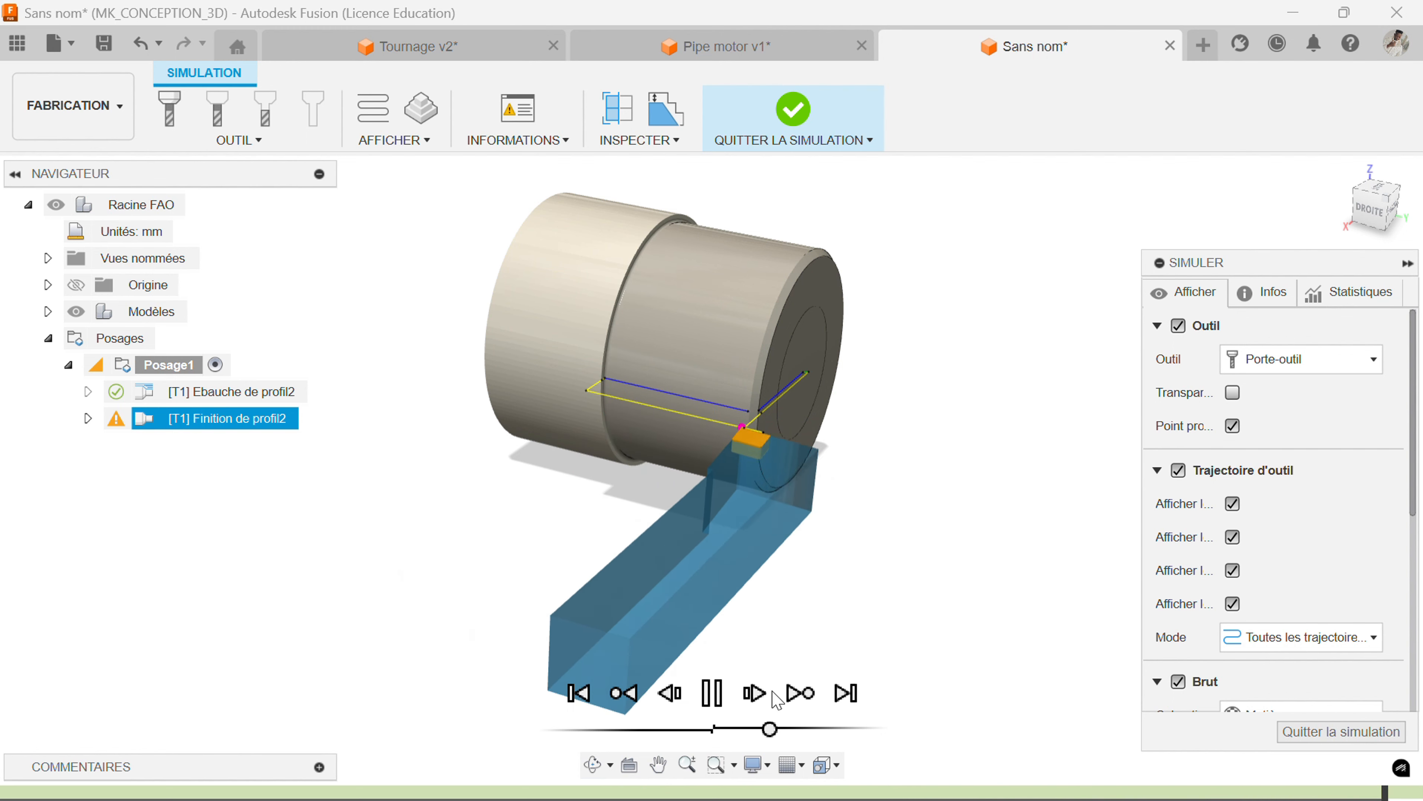
pyautogui.click(1341, 733)
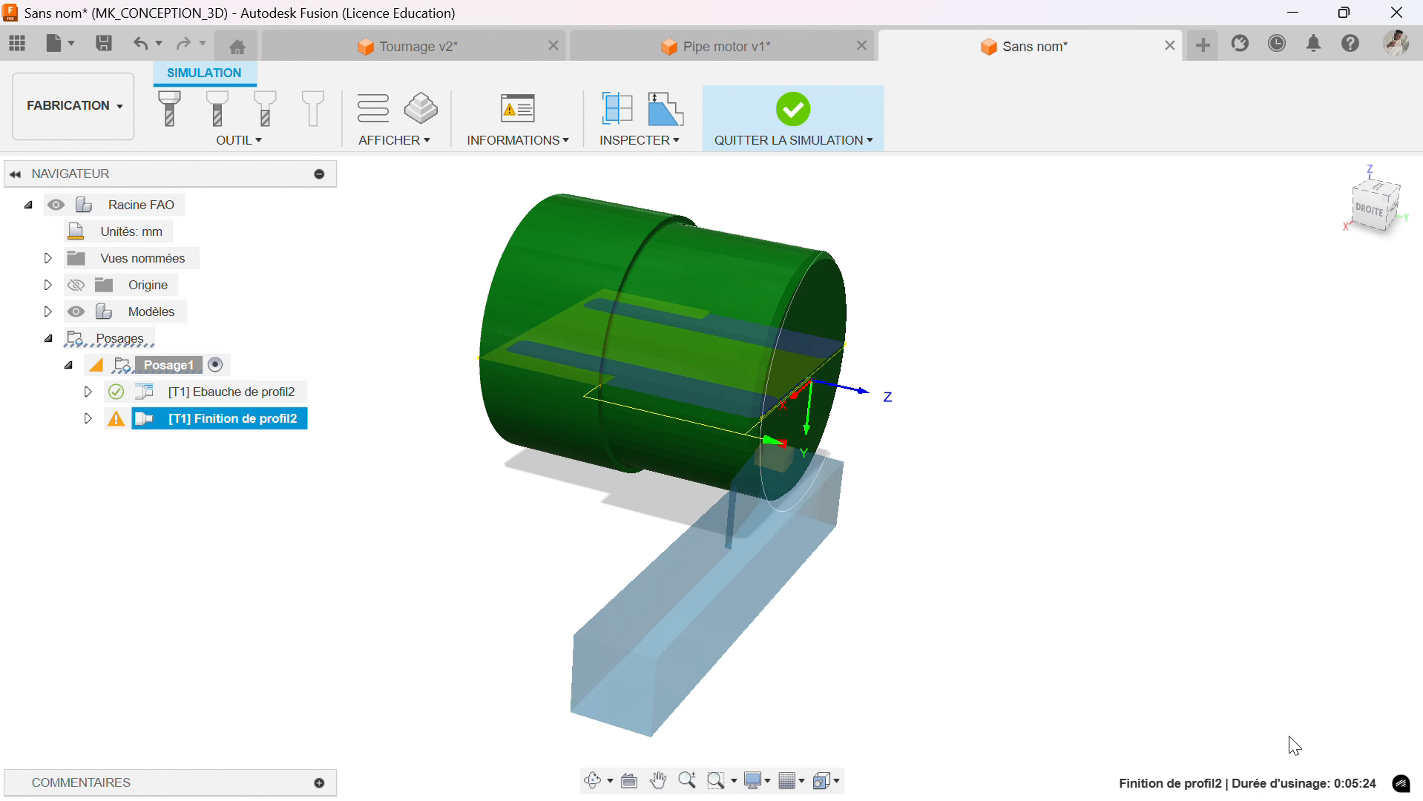
# Create a second turning setup for the opposite end, orienting its Z axis outward from the smaller-diameter cylindrical face.
pyautogui.moveTo(147, 428)
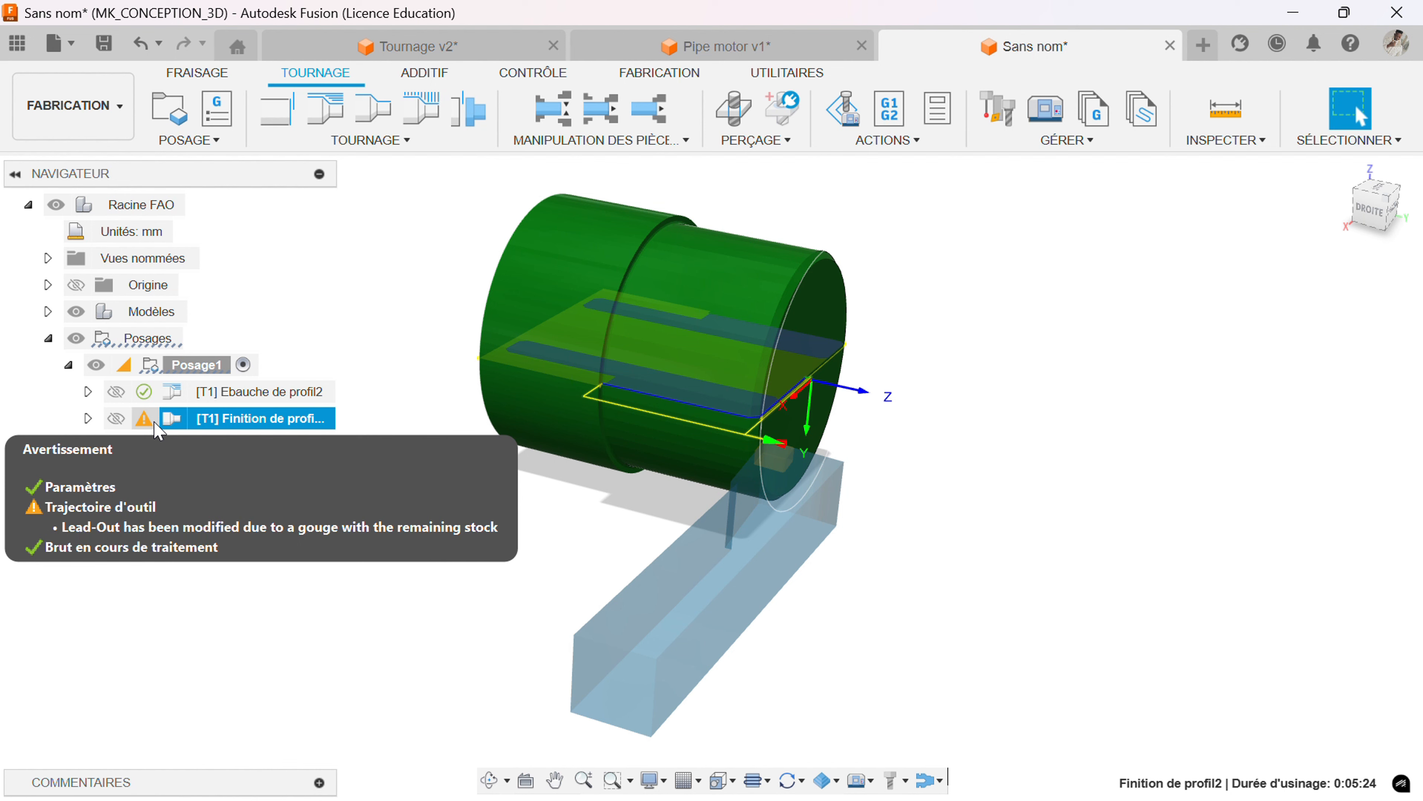
pyautogui.click(630, 526)
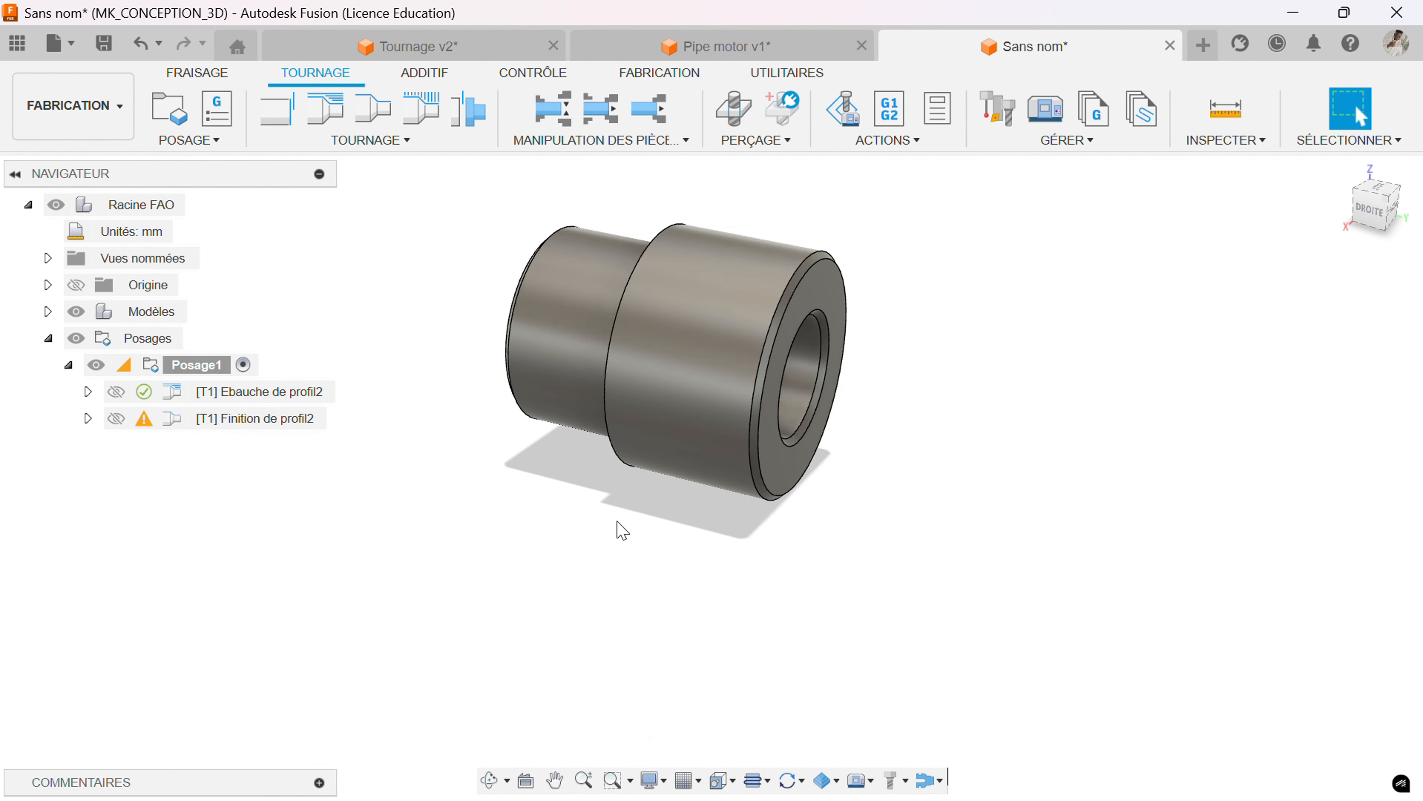
pyautogui.keyDown('shift'); pyautogui.moveTo(604, 525); pyautogui.dragTo(931, 588, button='middle'); pyautogui.keyUp('shift')
pyautogui.moveTo(819, 552); pyautogui.dragTo(857, 649, button='middle')
pyautogui.keyDown('shift'); pyautogui.moveTo(694, 618); pyautogui.dragTo(663, 606, button='middle'); pyautogui.keyUp('shift')
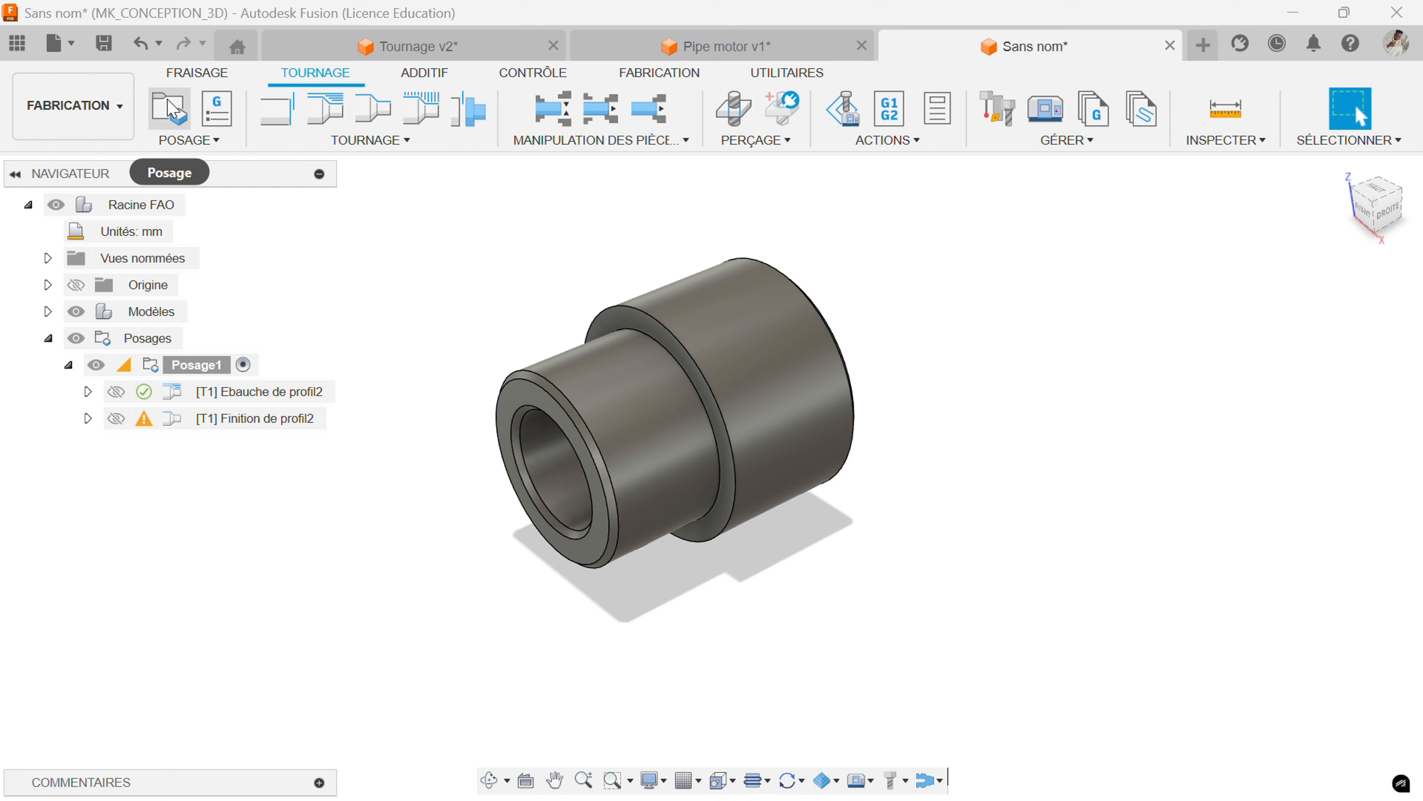
pyautogui.click(172, 106)
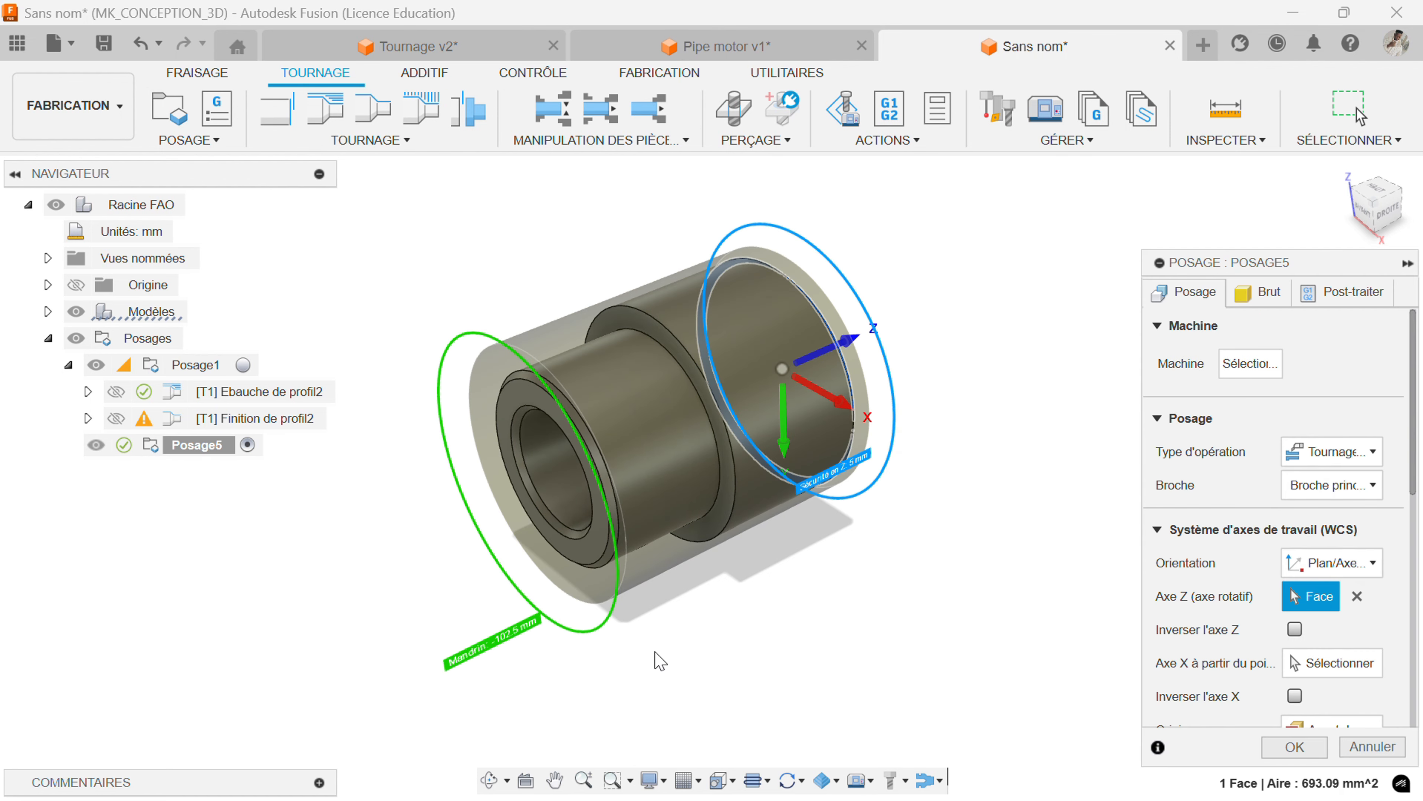
pyautogui.keyDown('shift'); pyautogui.moveTo(655, 653); pyautogui.dragTo(567, 632, button='middle'); pyautogui.keyUp('shift')
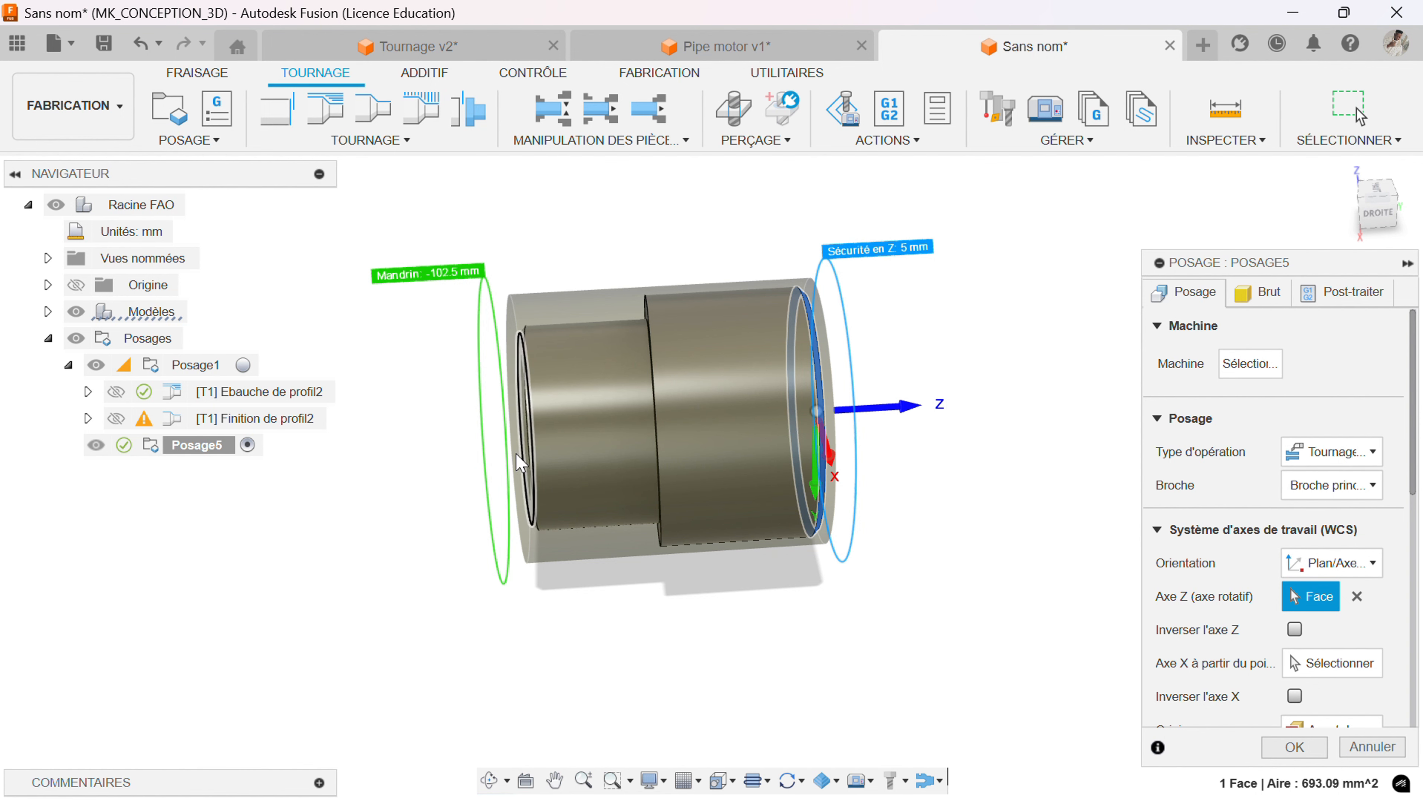
pyautogui.click(571, 413)
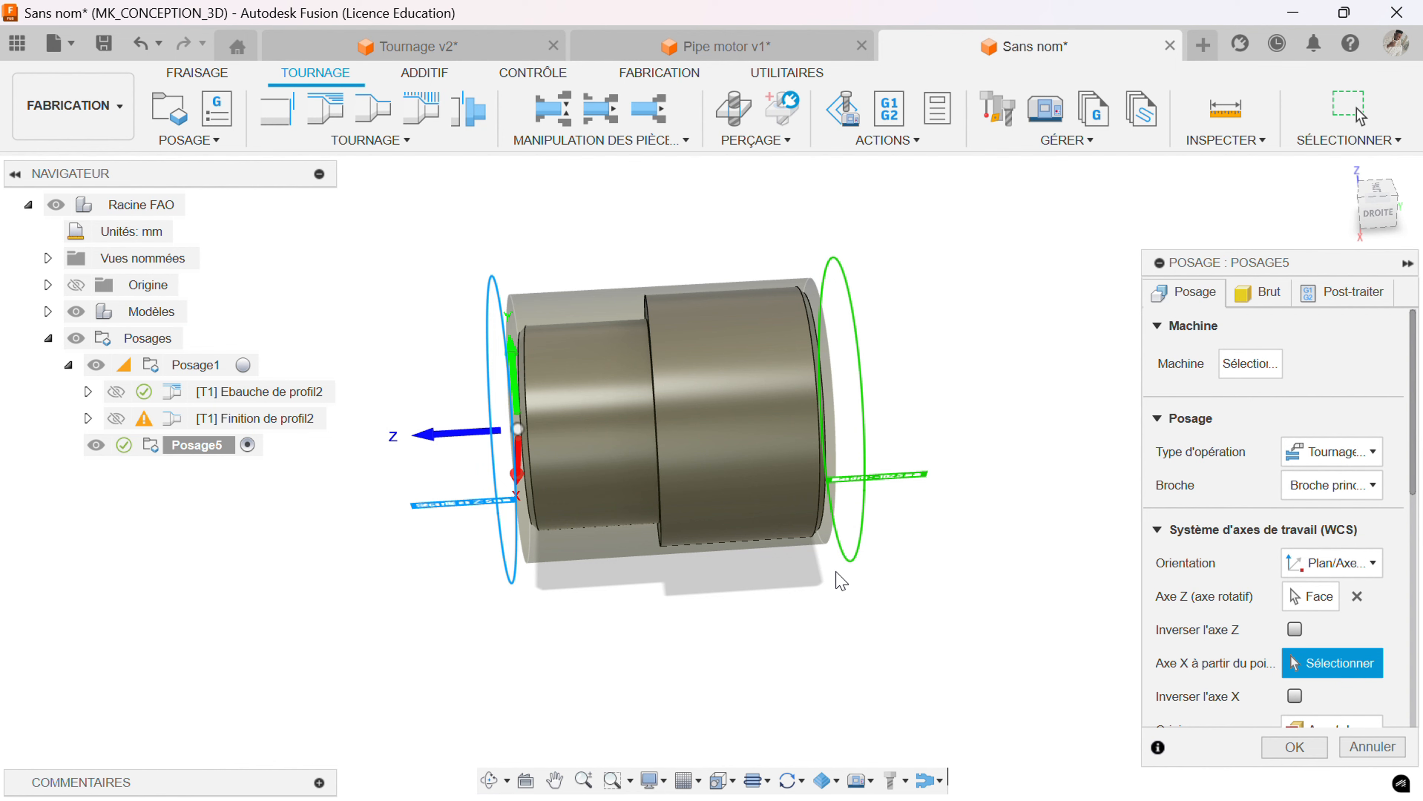
pyautogui.keyDown('shift'); pyautogui.moveTo(841, 578); pyautogui.dragTo(843, 623, button='middle'); pyautogui.keyUp('shift')
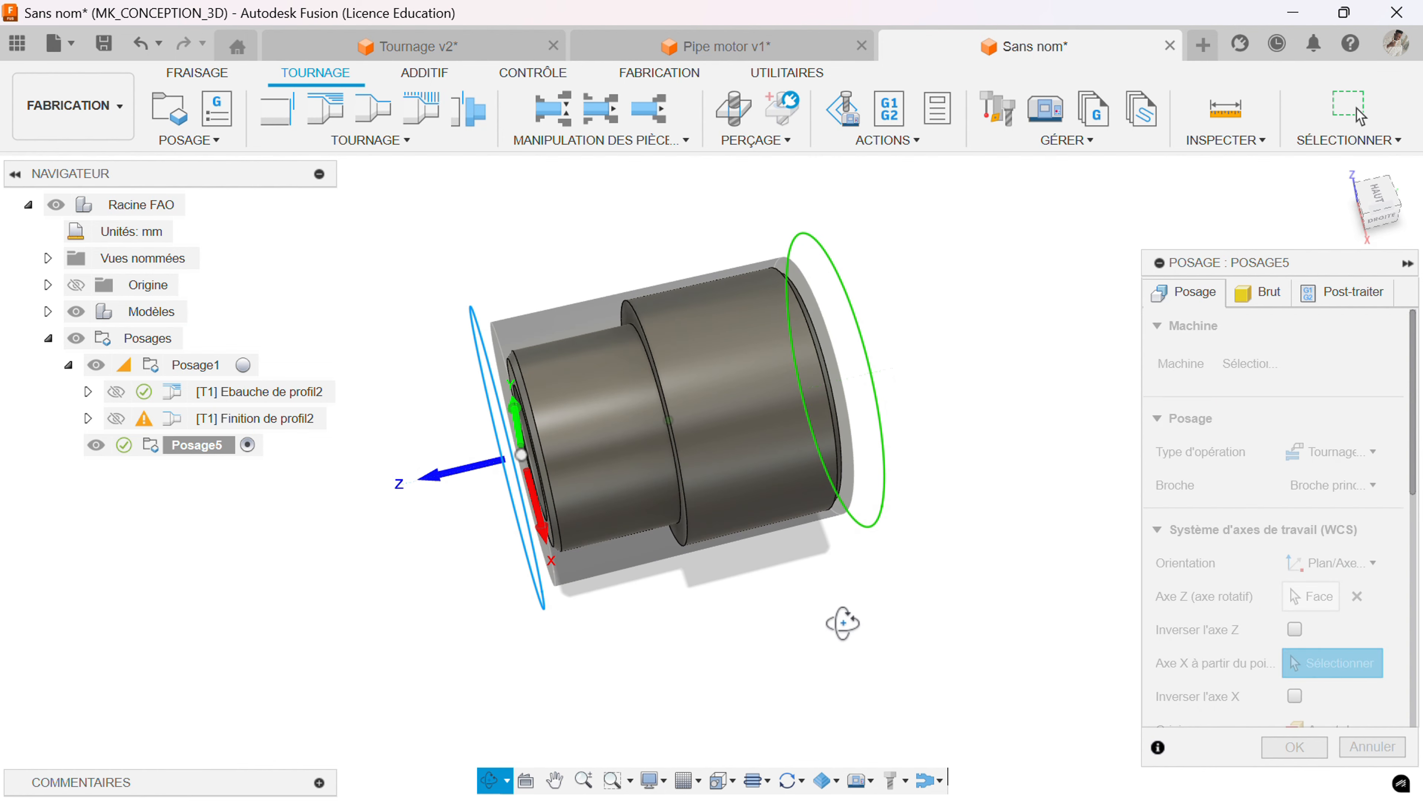
# Set the new setup's stock mode to come from the preceding setup and confirm the setup.
pyautogui.click(1263, 297)
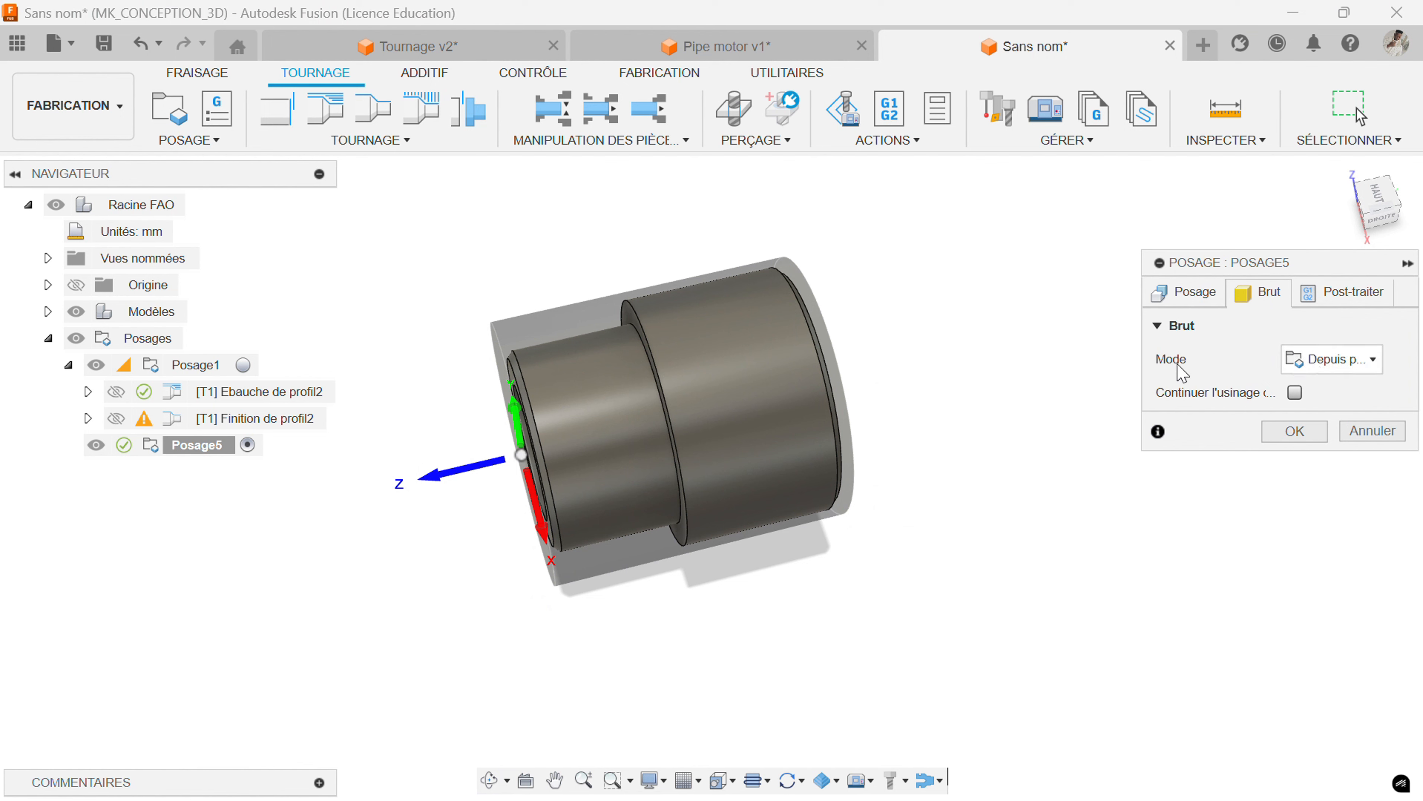
pyautogui.click(1332, 367)
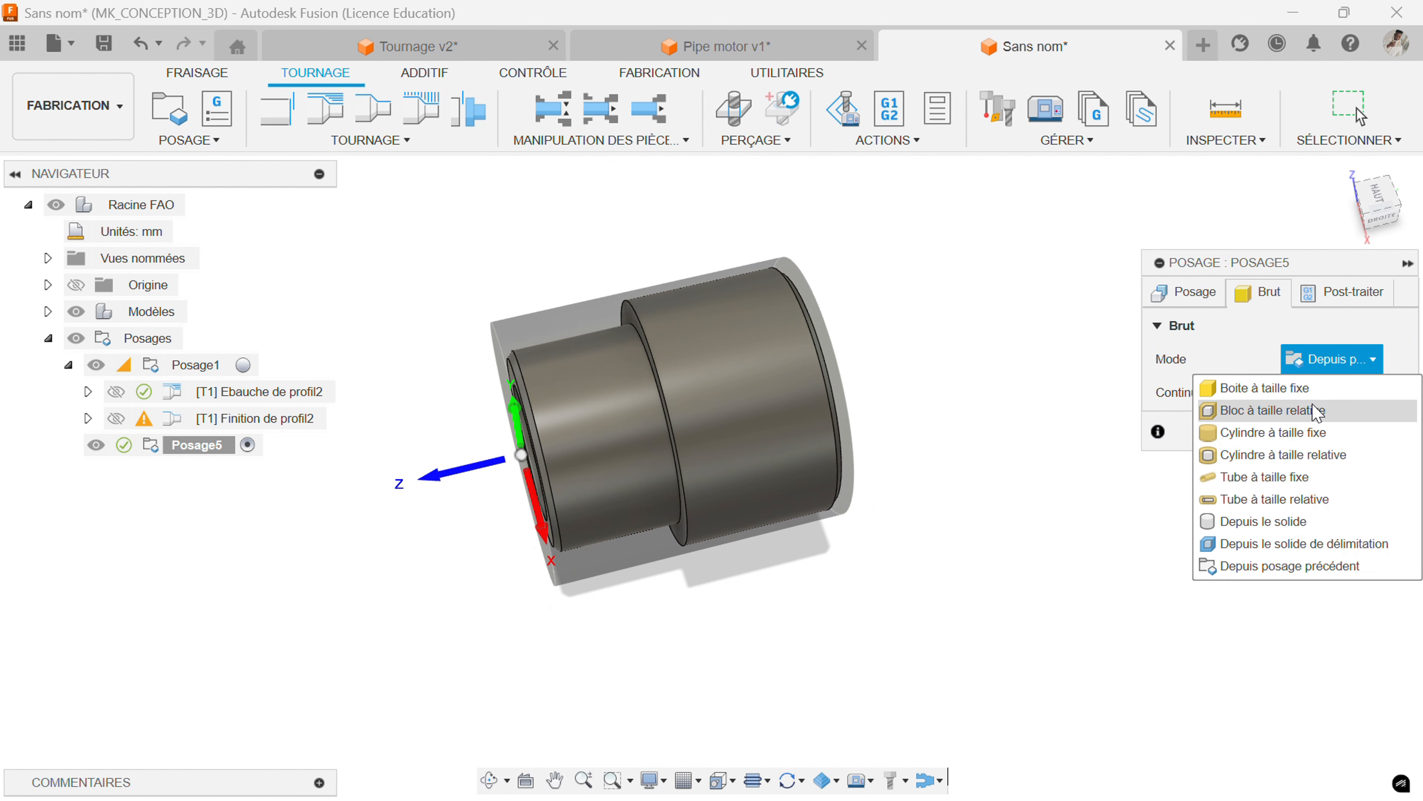
pyautogui.click(1259, 567)
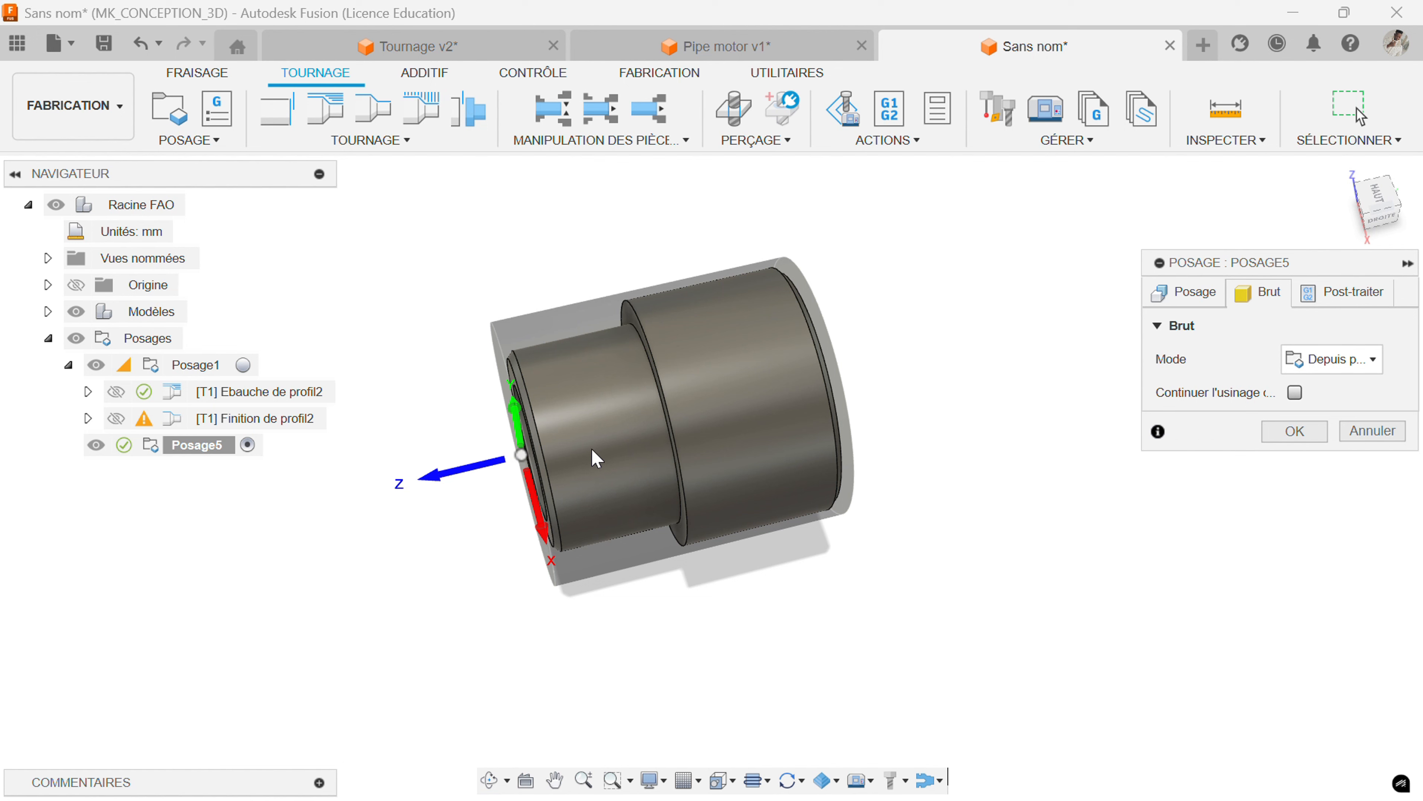
pyautogui.click(1148, 302)
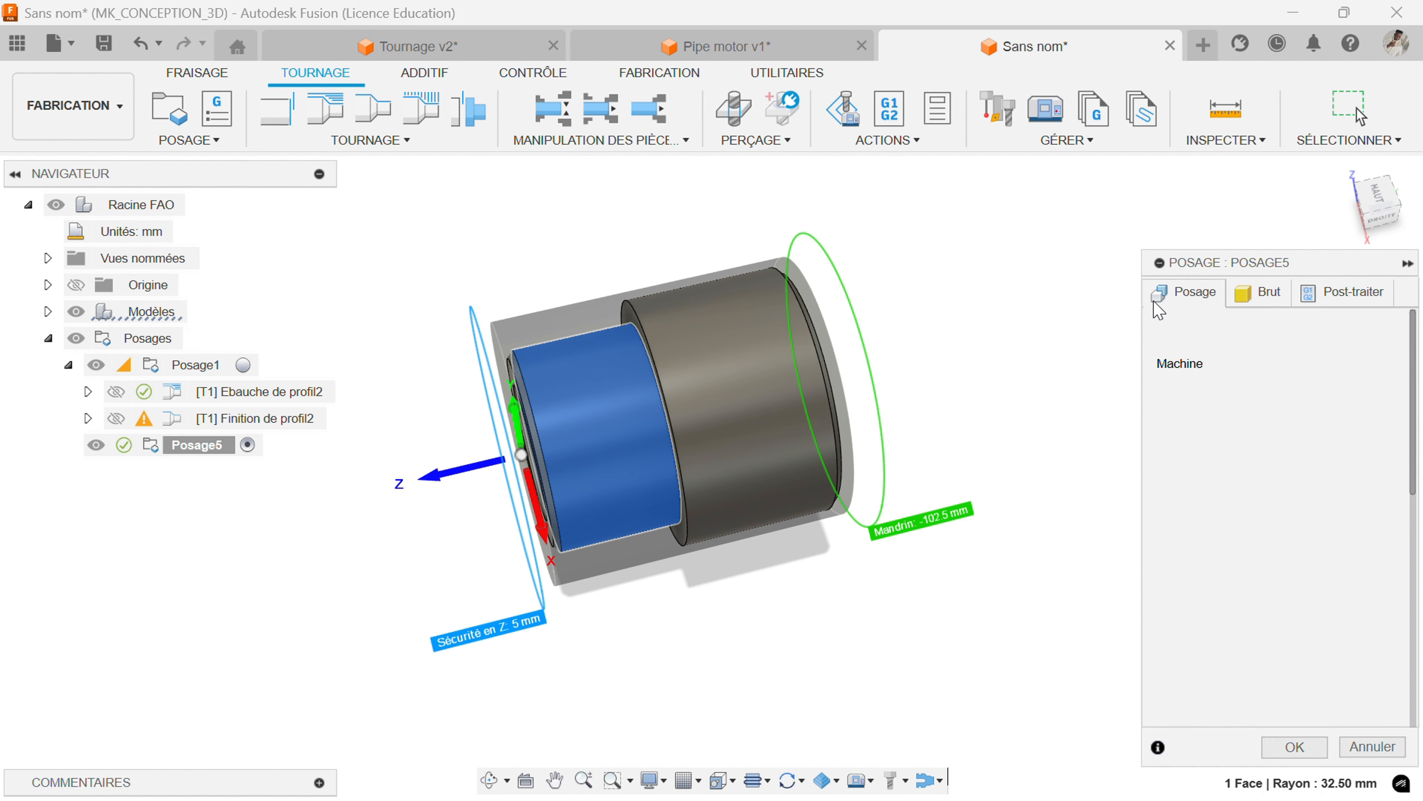
pyautogui.scroll(-5, 1199, 514)
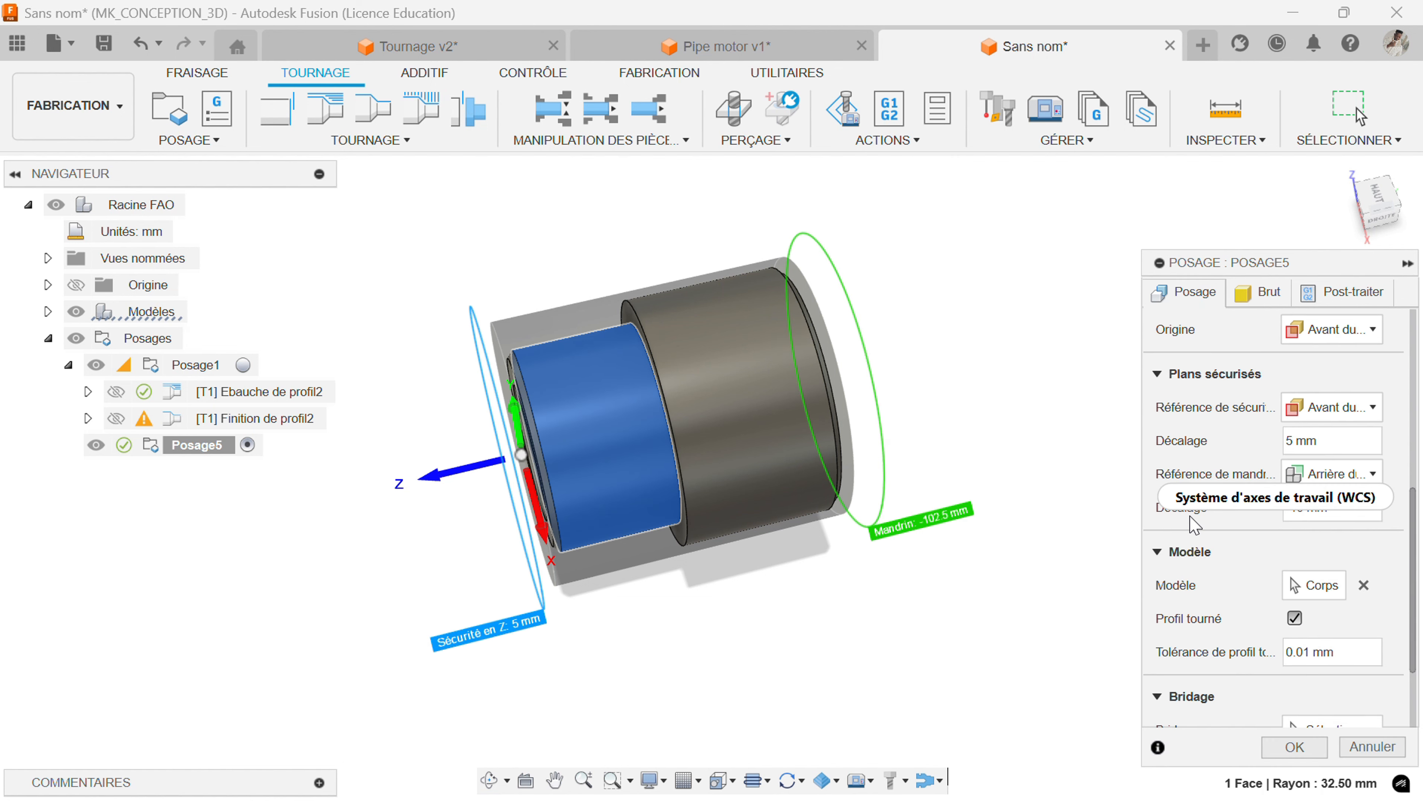
pyautogui.click(1310, 752)
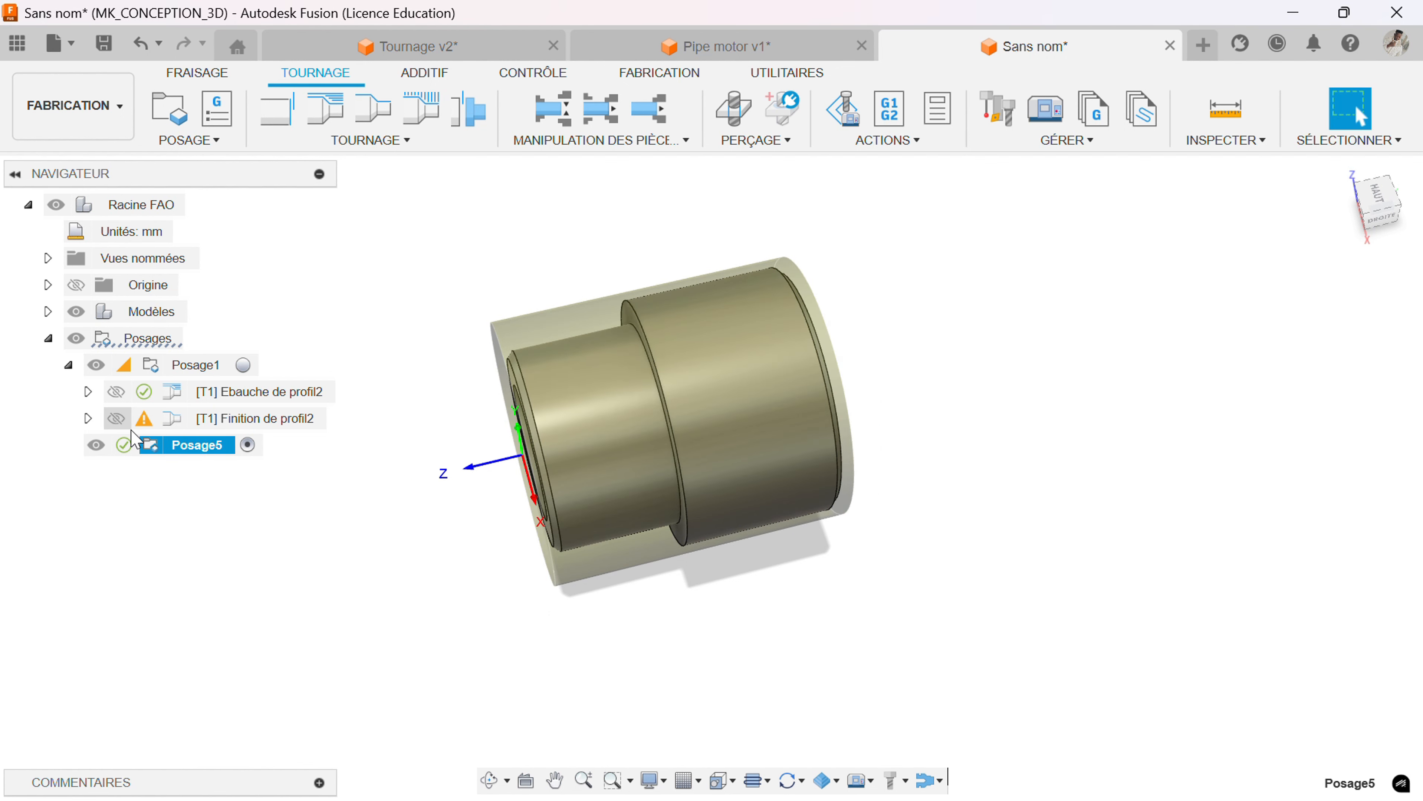
pyautogui.moveTo(124, 461)
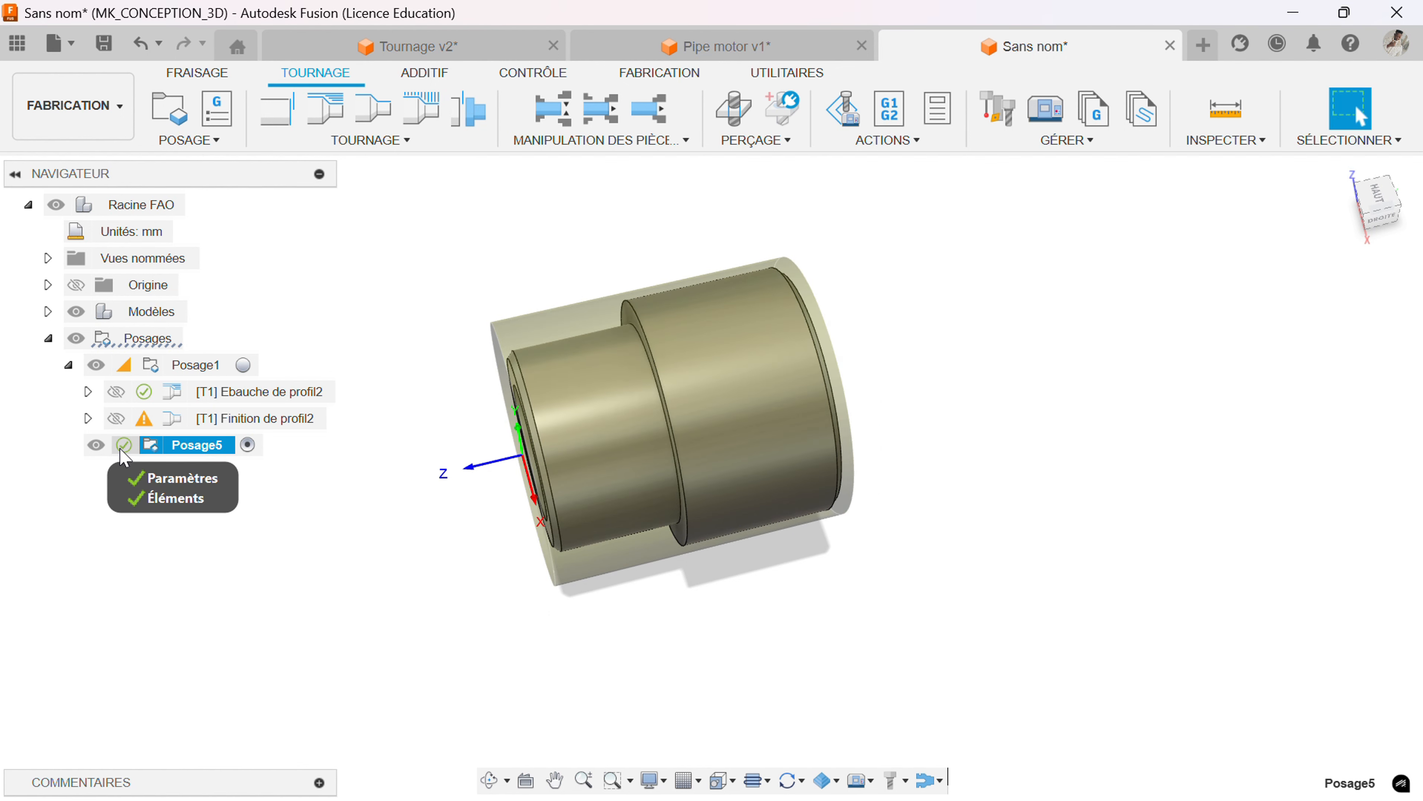
# Start a profile roughing operation in the new setup, using feed per revolution with a cutting feed of 0.2 mm.
pyautogui.moveTo(463, 518)
pyautogui.keyDown('shift'); pyautogui.mouseDown(button='middle')
pyautogui.moveTo(442, 492)
pyautogui.moveTo(491, 483)
pyautogui.moveTo(426, 477)
pyautogui.moveTo(445, 520)
pyautogui.mouseUp(button='middle'); pyautogui.keyUp('shift')
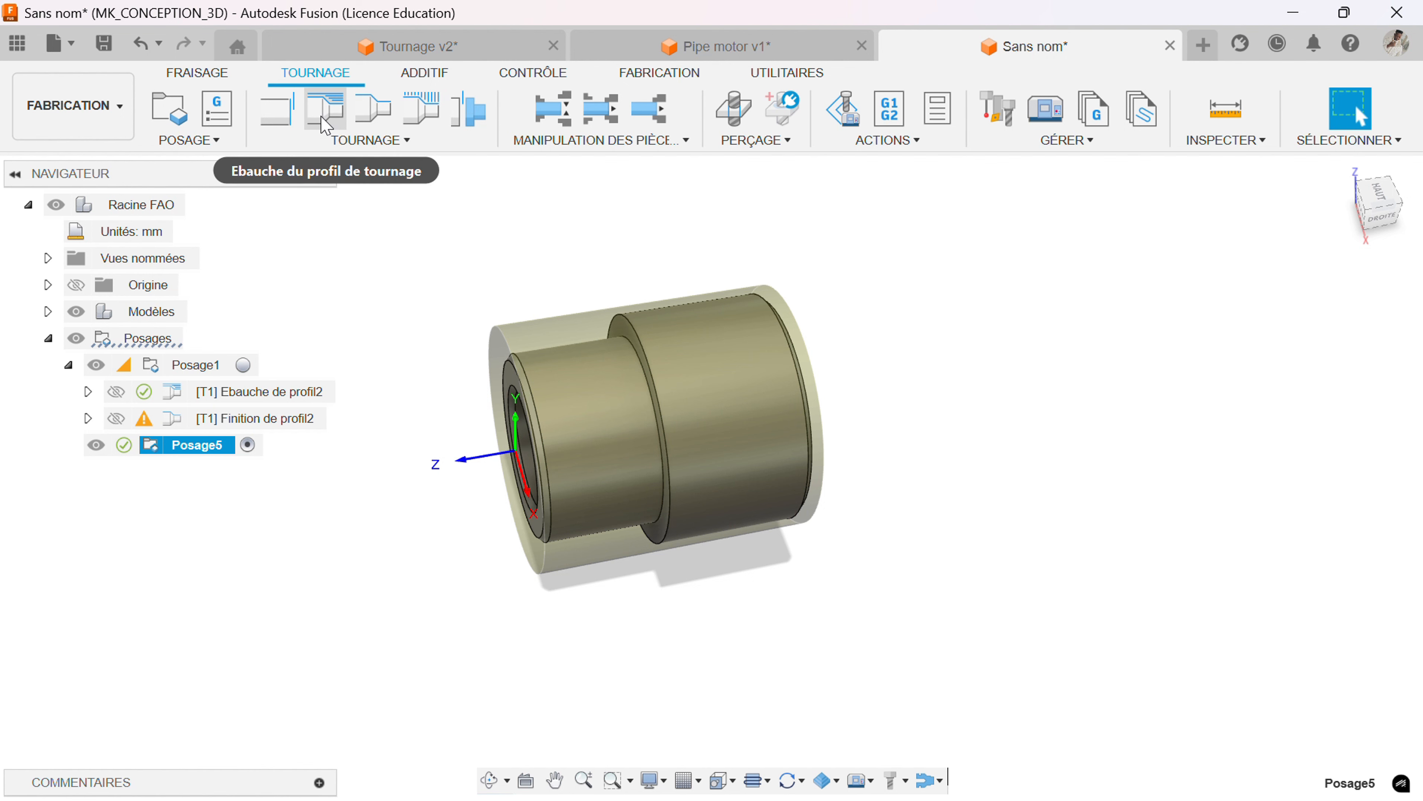
pyautogui.click(325, 120)
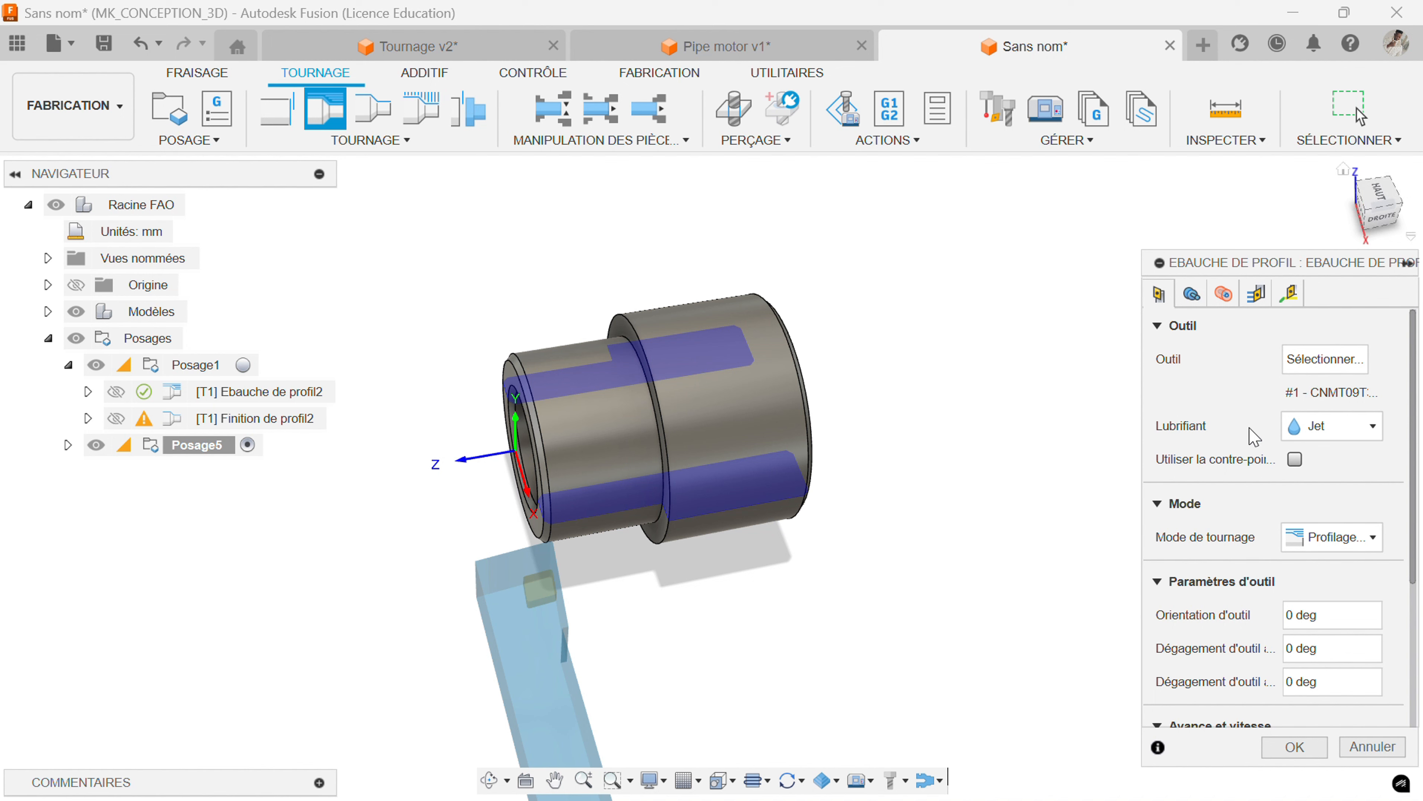
pyautogui.scroll(-4, 1253, 434)
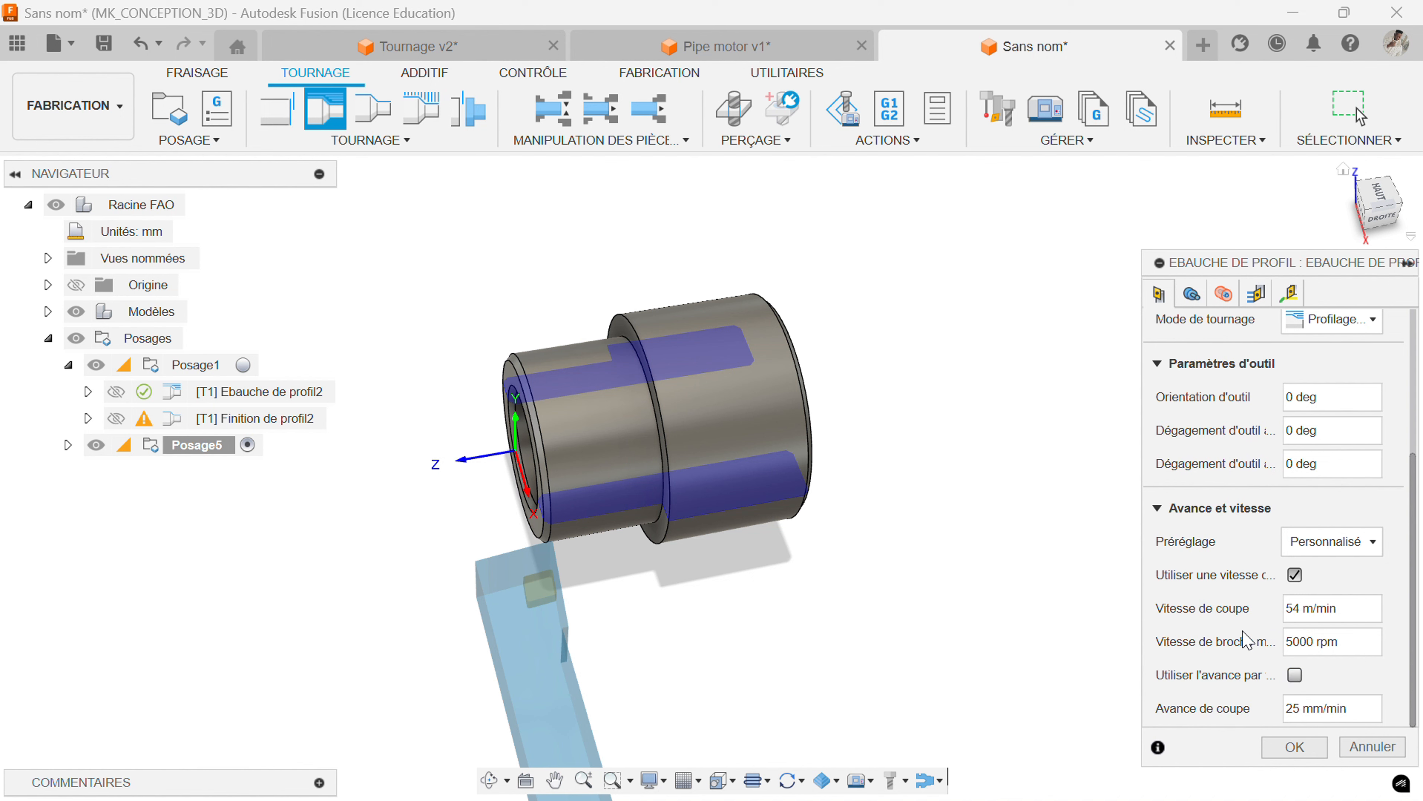
pyautogui.scroll(1, 1232, 586)
pyautogui.scroll(1, 1229, 589)
pyautogui.scroll(-2, 1229, 590)
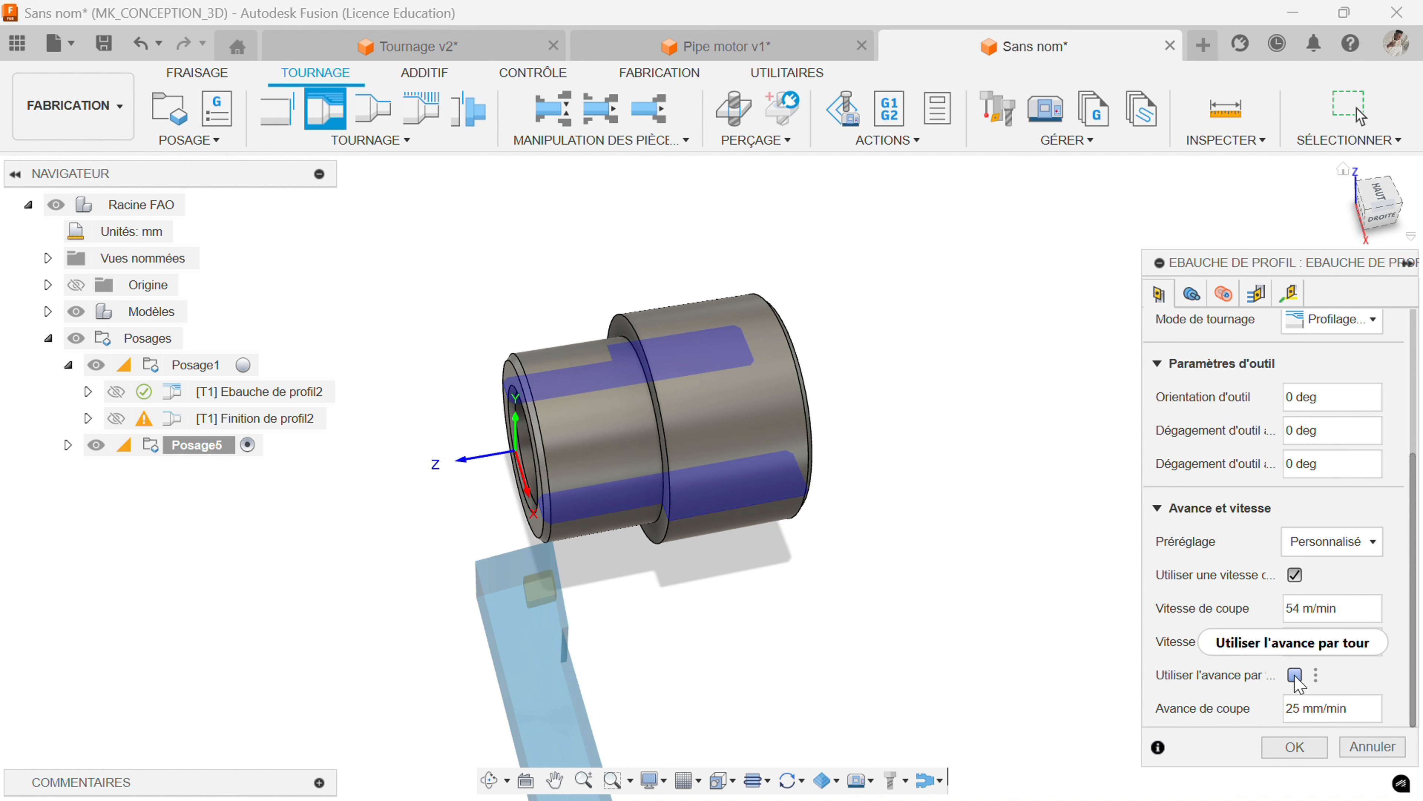
pyautogui.click(1295, 676)
pyautogui.click(1285, 710)
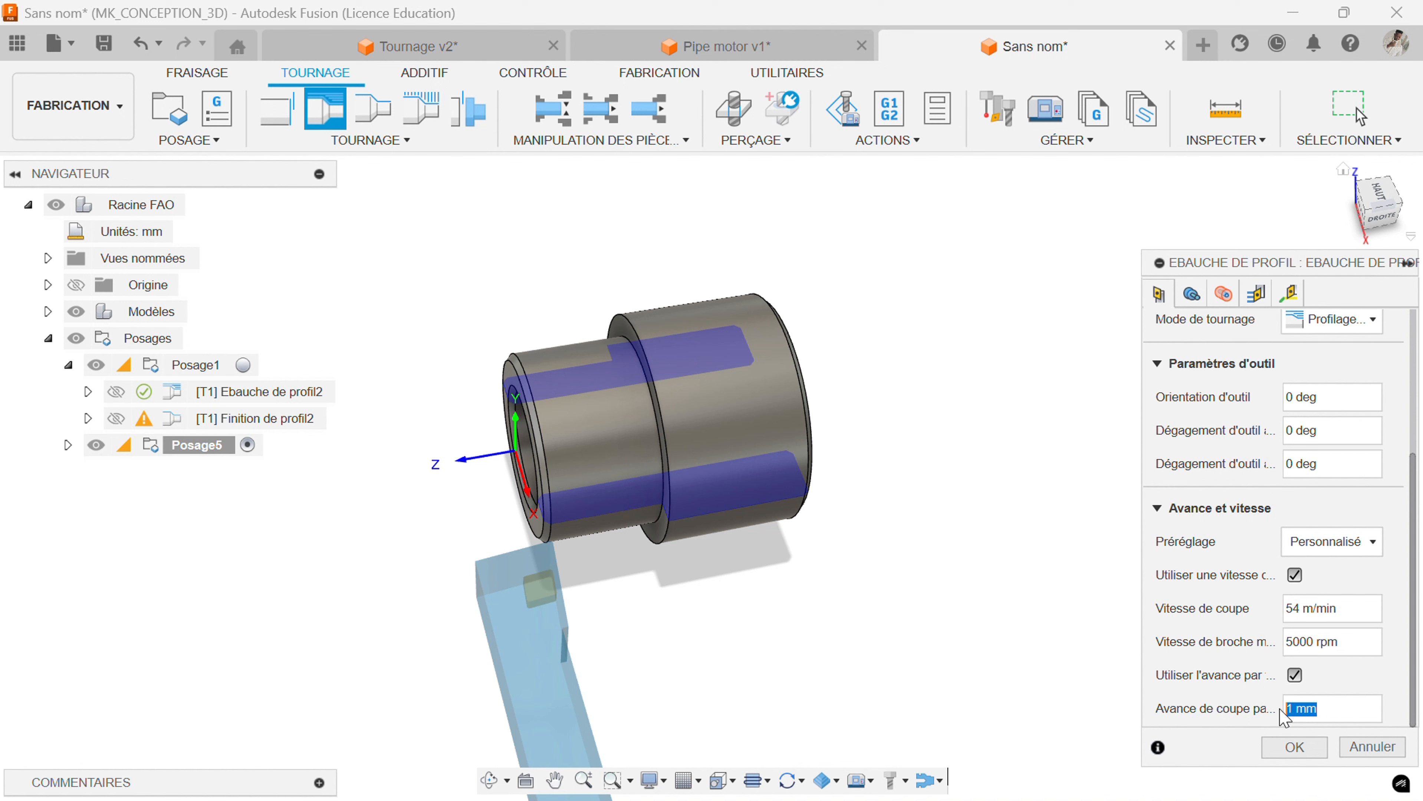
pyautogui.write('0.2')
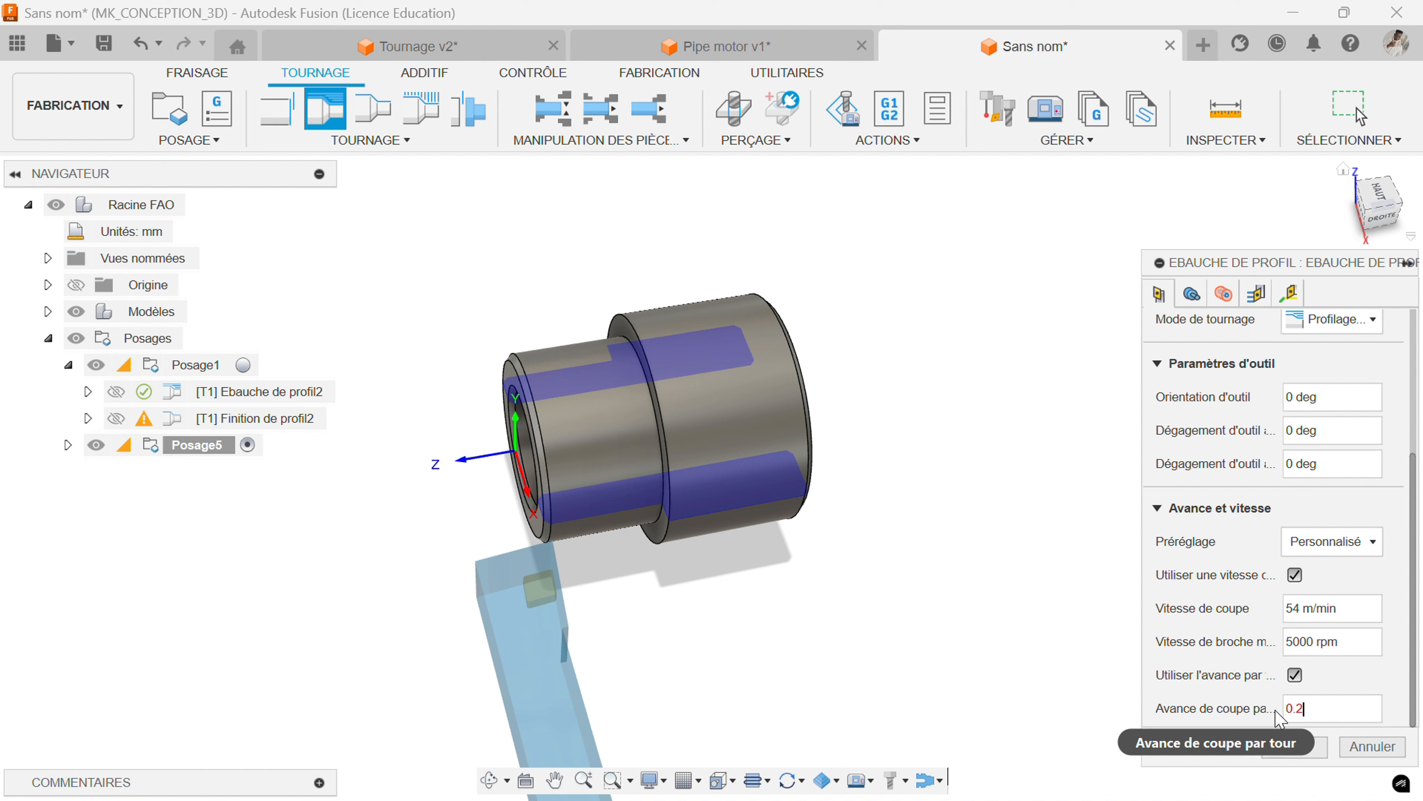
pyautogui.scroll(4, 1233, 567)
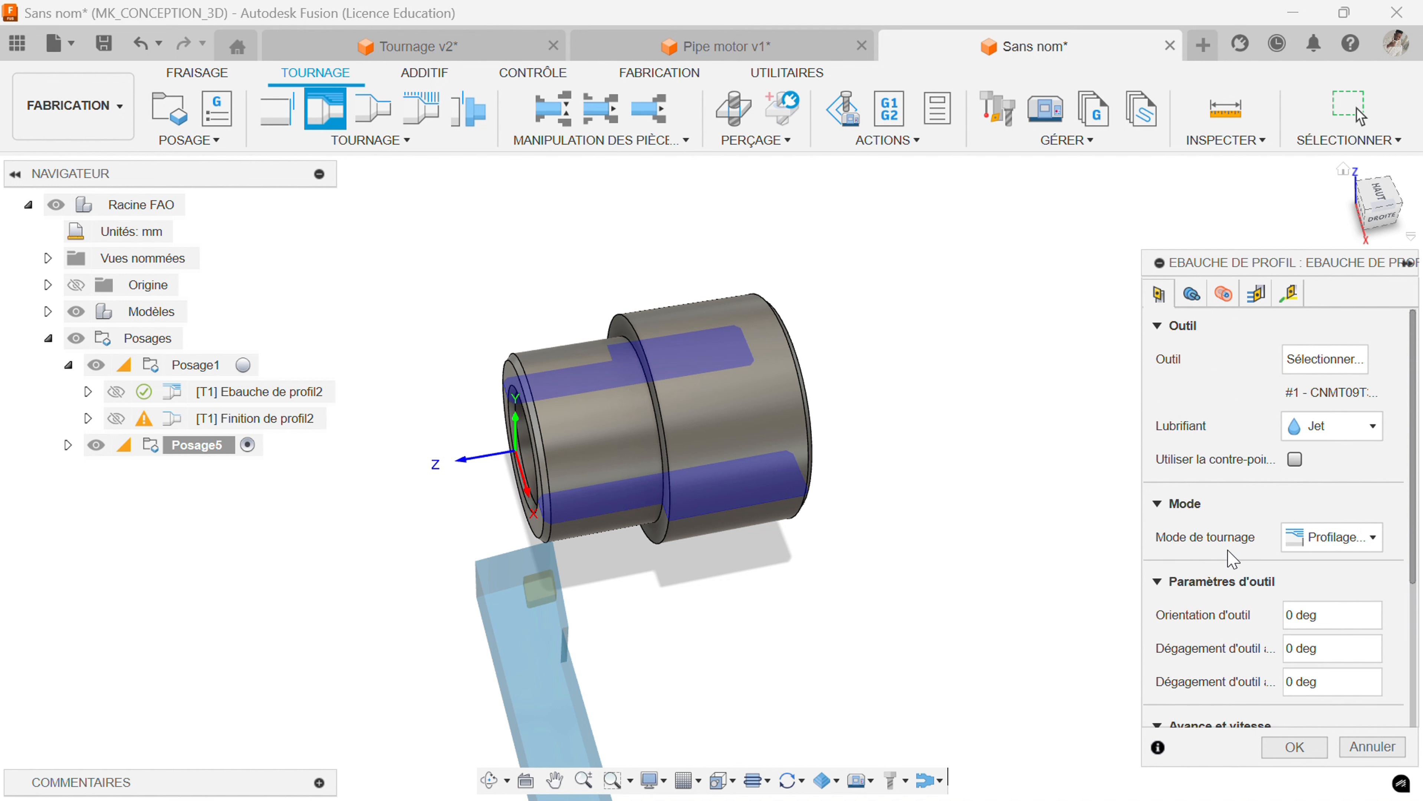
# Limit the back of the roughing region by selection, using the annular shoulder face between the two diameters as reference.
pyautogui.click(1192, 294)
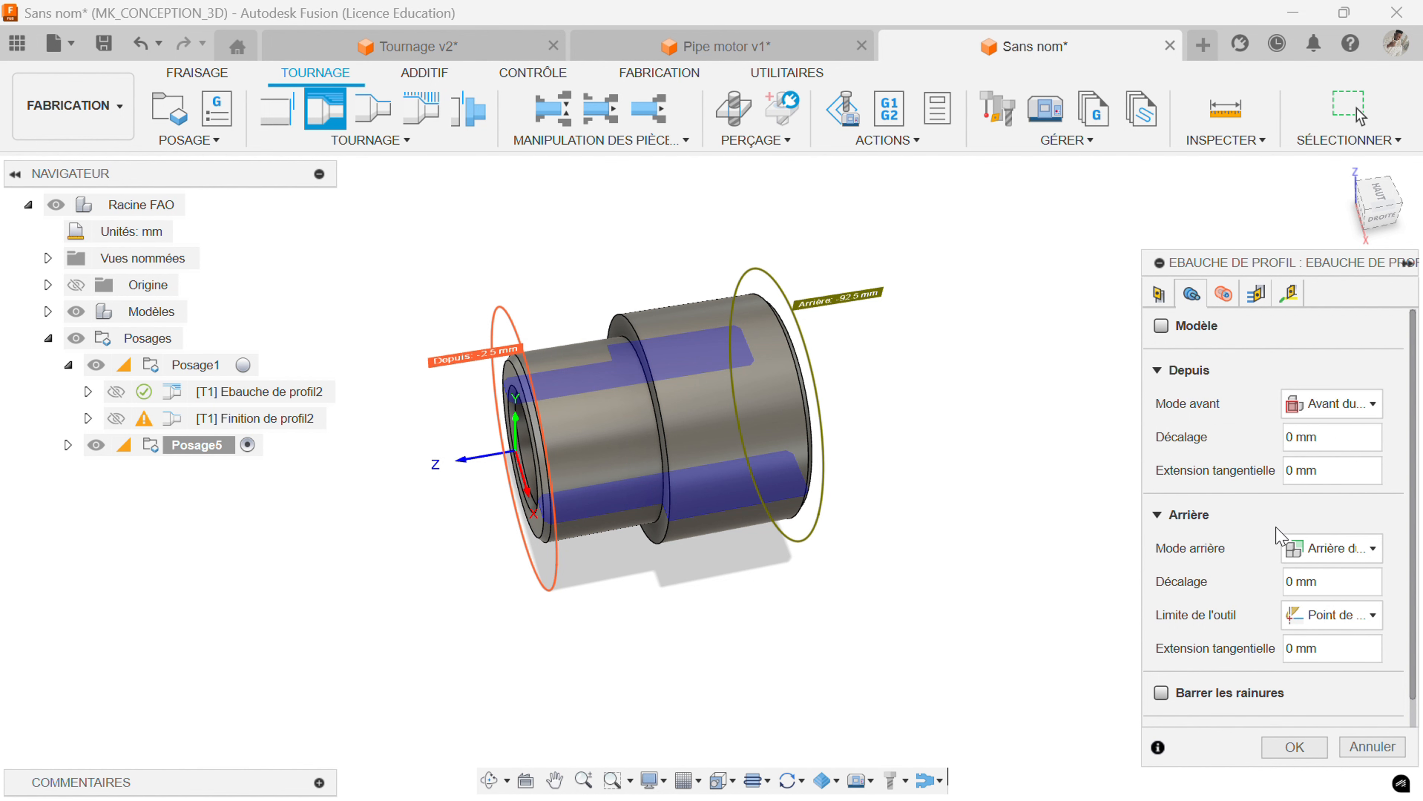
pyautogui.click(1338, 551)
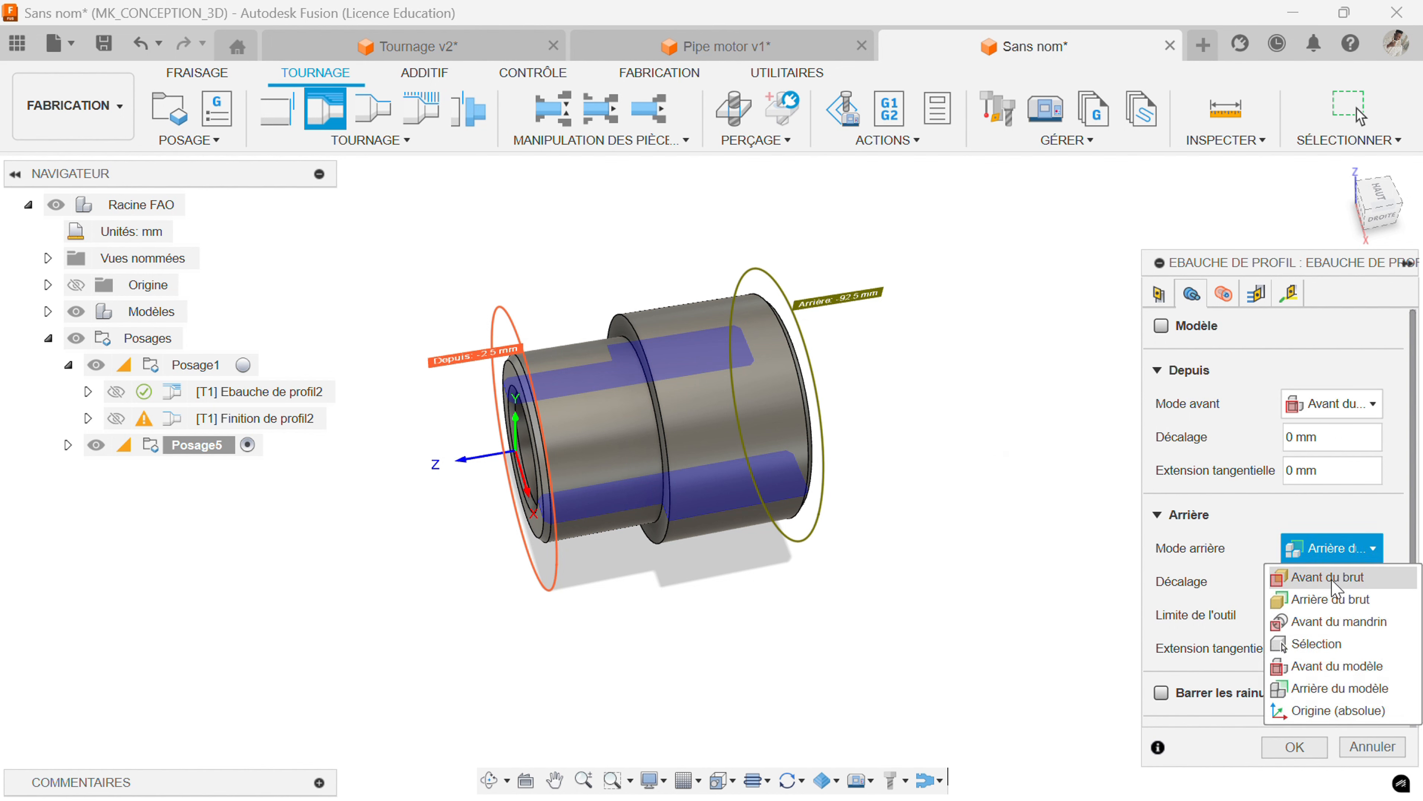
pyautogui.click(1328, 644)
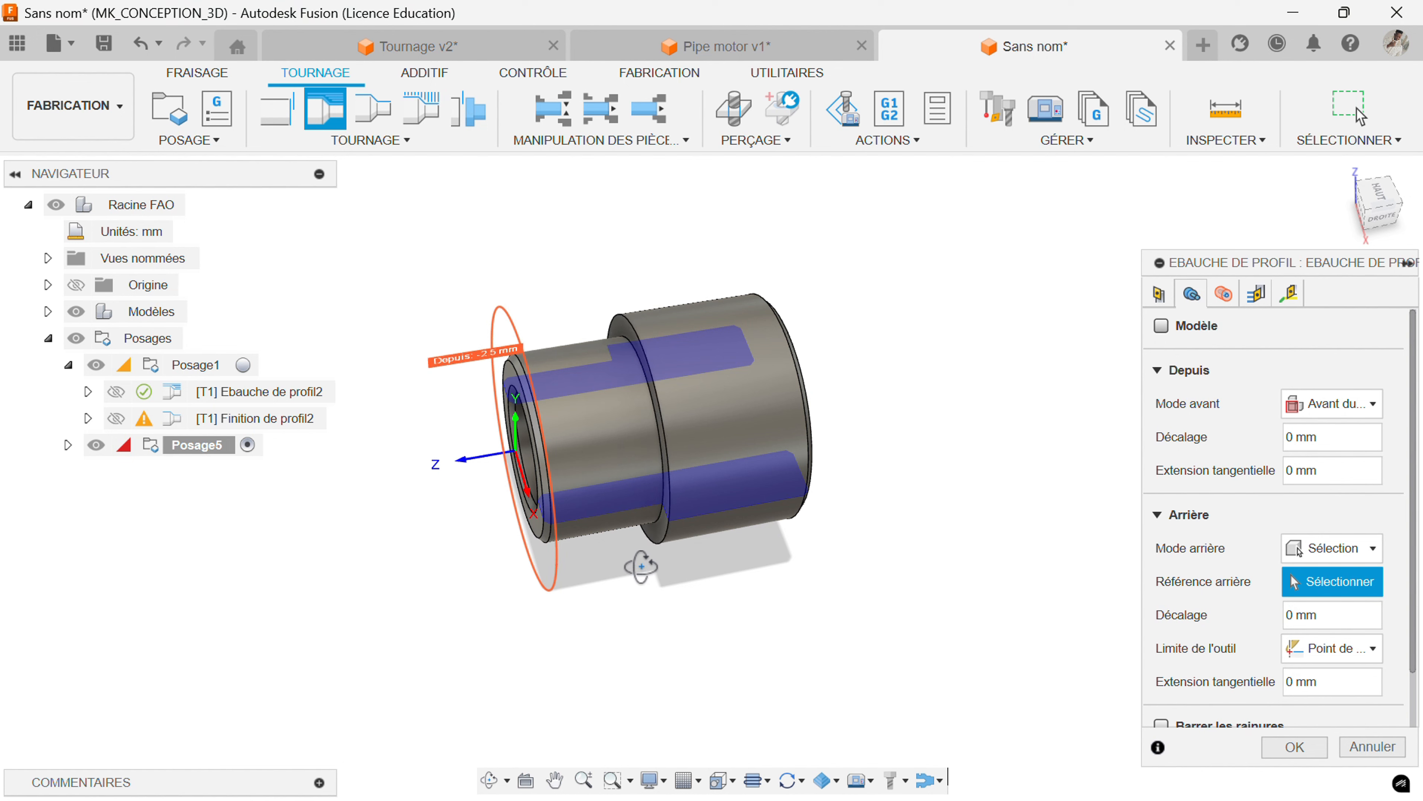
pyautogui.keyDown('shift'); pyautogui.moveTo(641, 567); pyautogui.dragTo(677, 534, button='middle'); pyautogui.keyUp('shift')
pyautogui.click(677, 536)
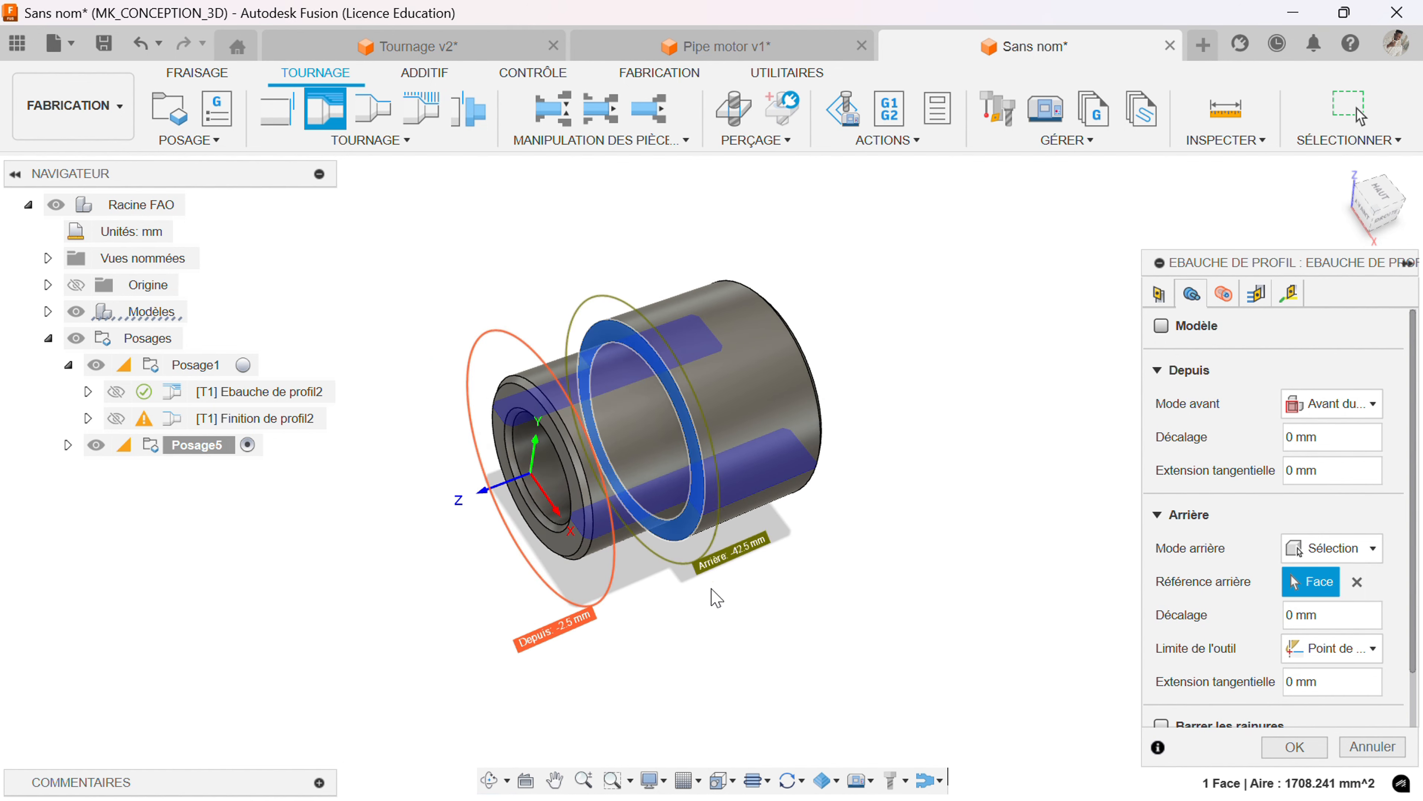
pyautogui.keyDown('shift'); pyautogui.moveTo(711, 590); pyautogui.dragTo(648, 572, button='middle'); pyautogui.keyUp('shift')
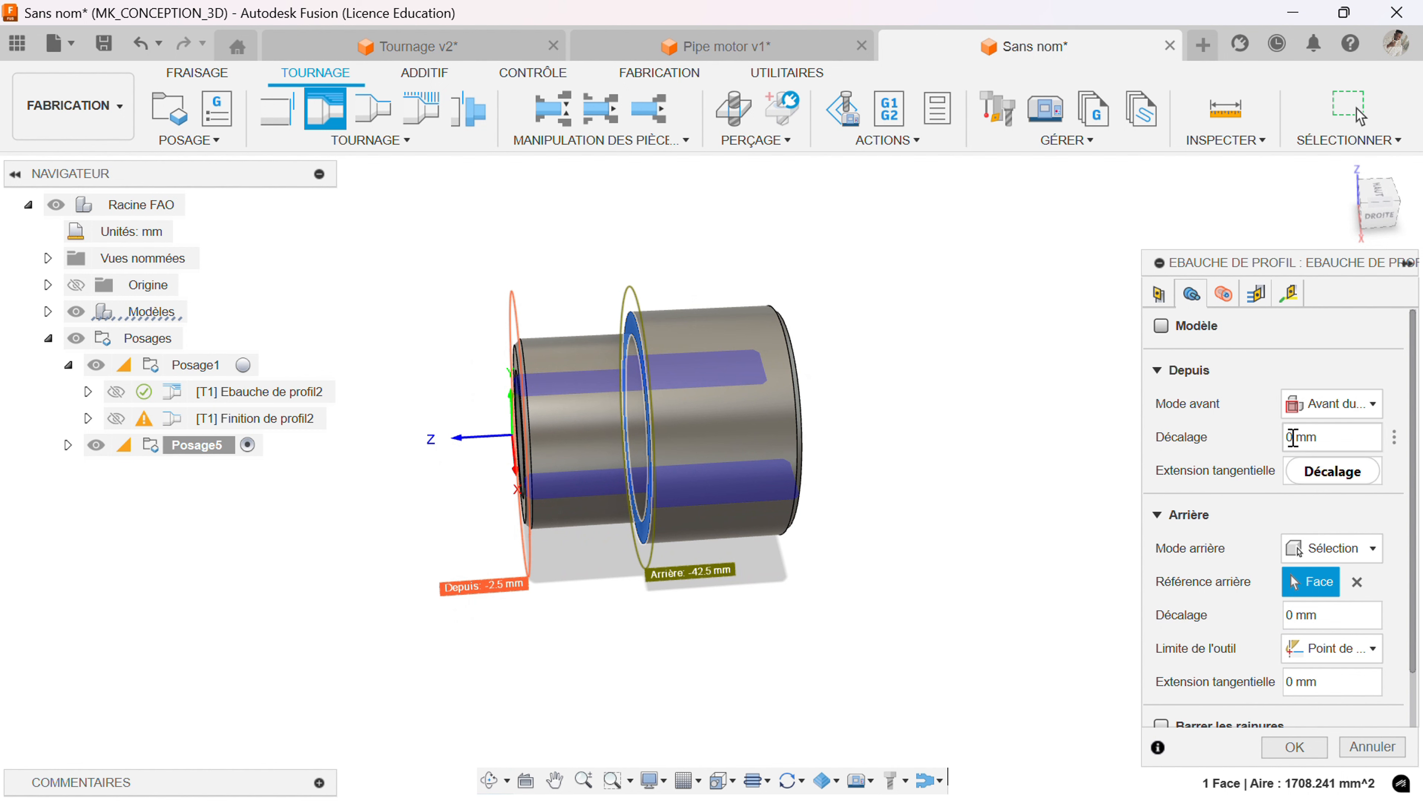
# Set the front boundary offset of the roughing region to 2 mm.
pyautogui.click(1321, 437)
pyautogui.write('2')
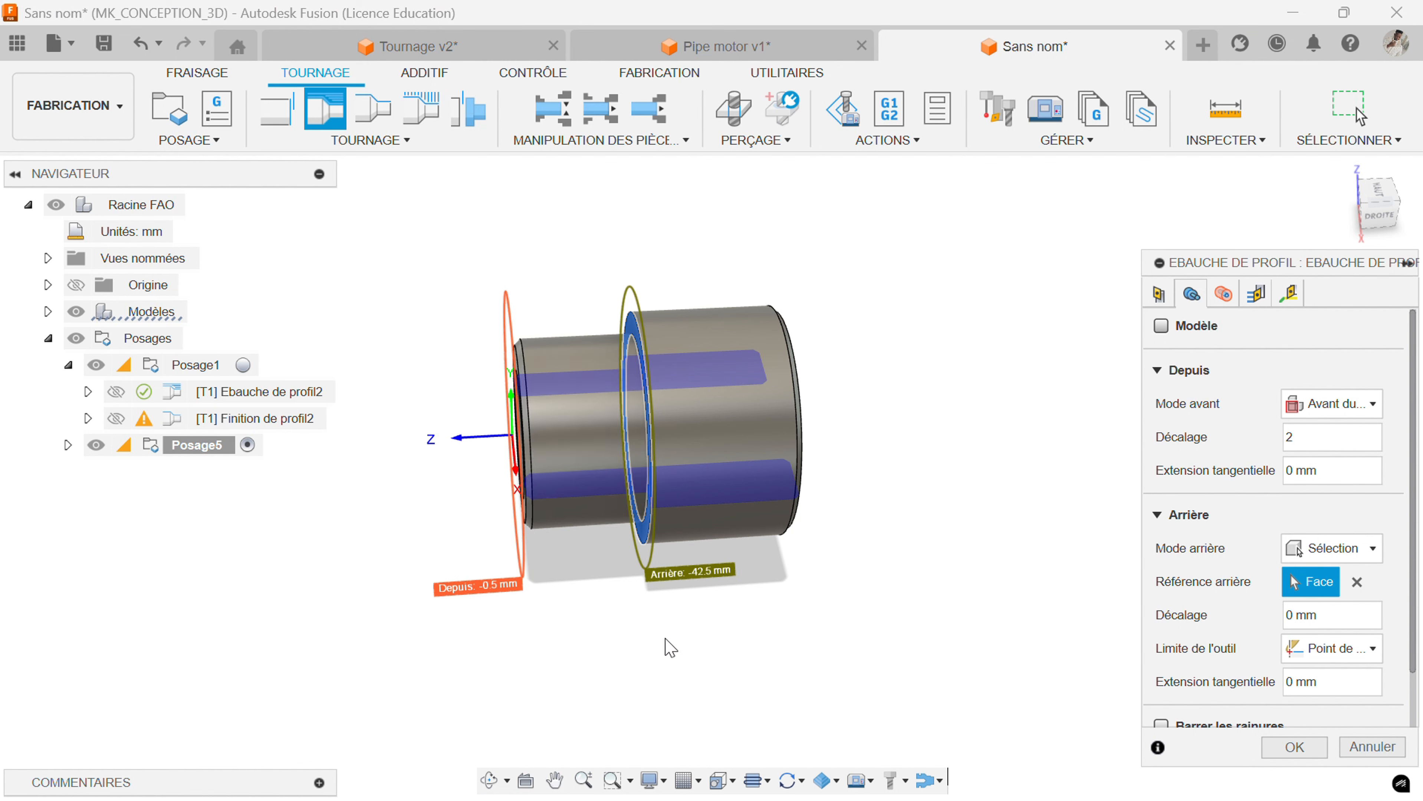
pyautogui.scroll(-1, 1200, 587)
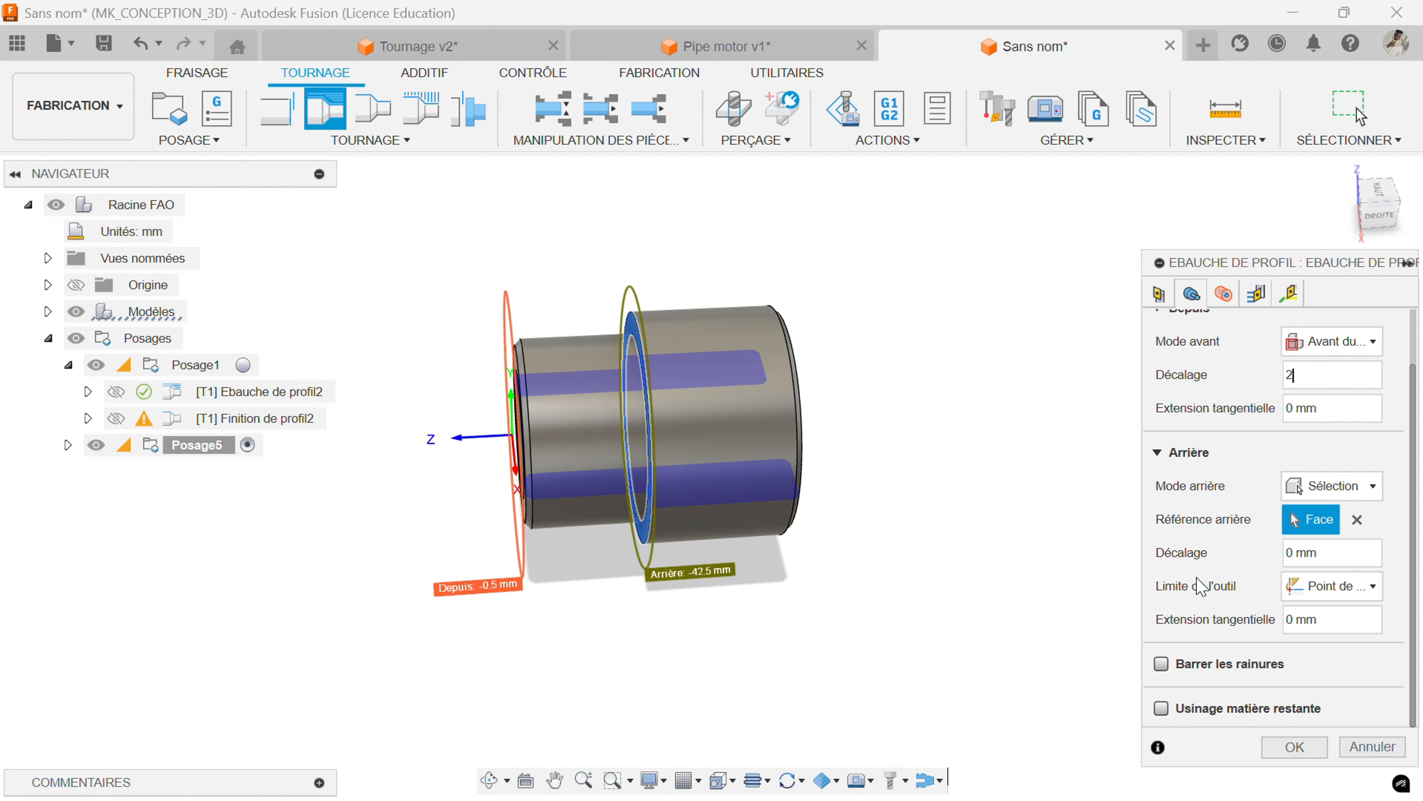
pyautogui.scroll(1, 1192, 592)
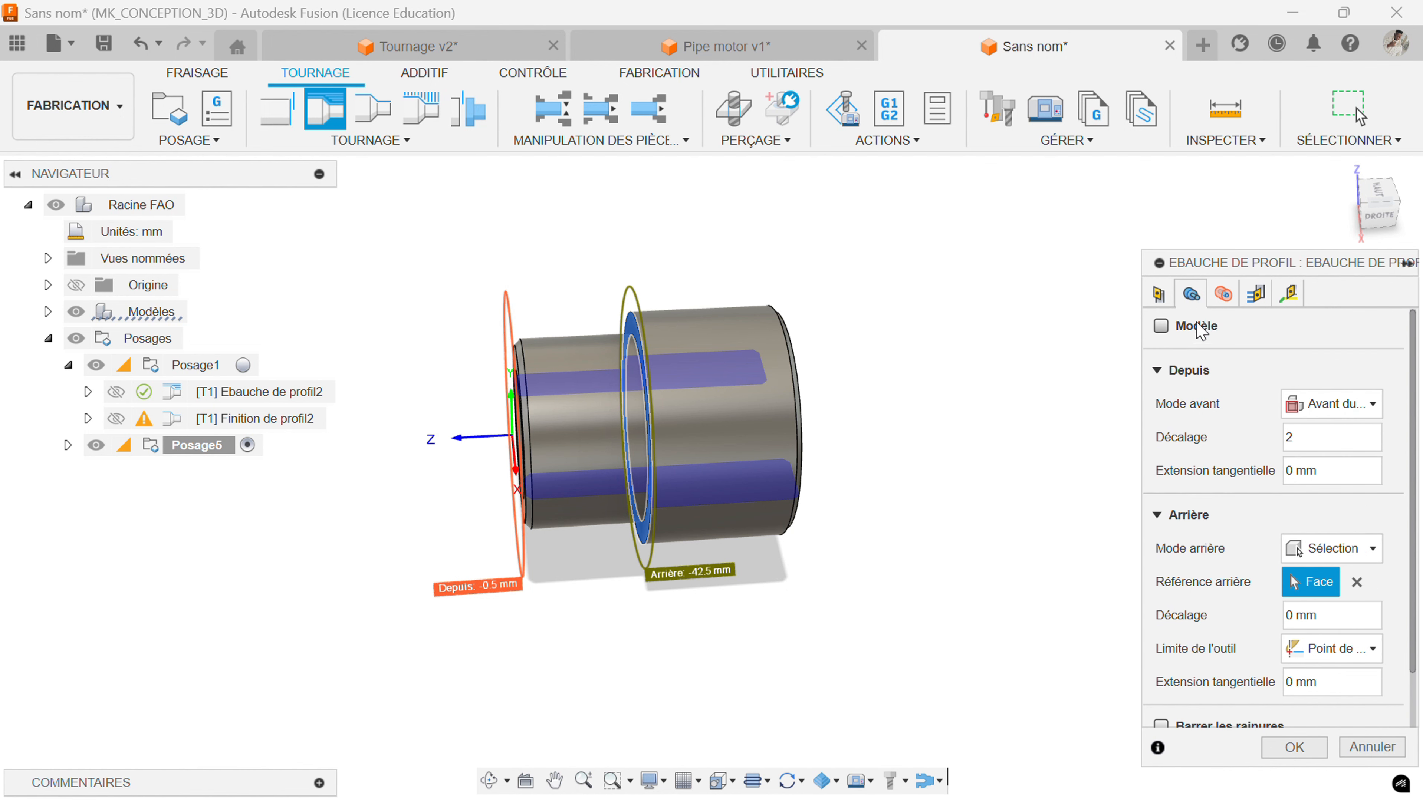
# Set the roughing passes' depth of cut to 1 mm.
pyautogui.click(1255, 293)
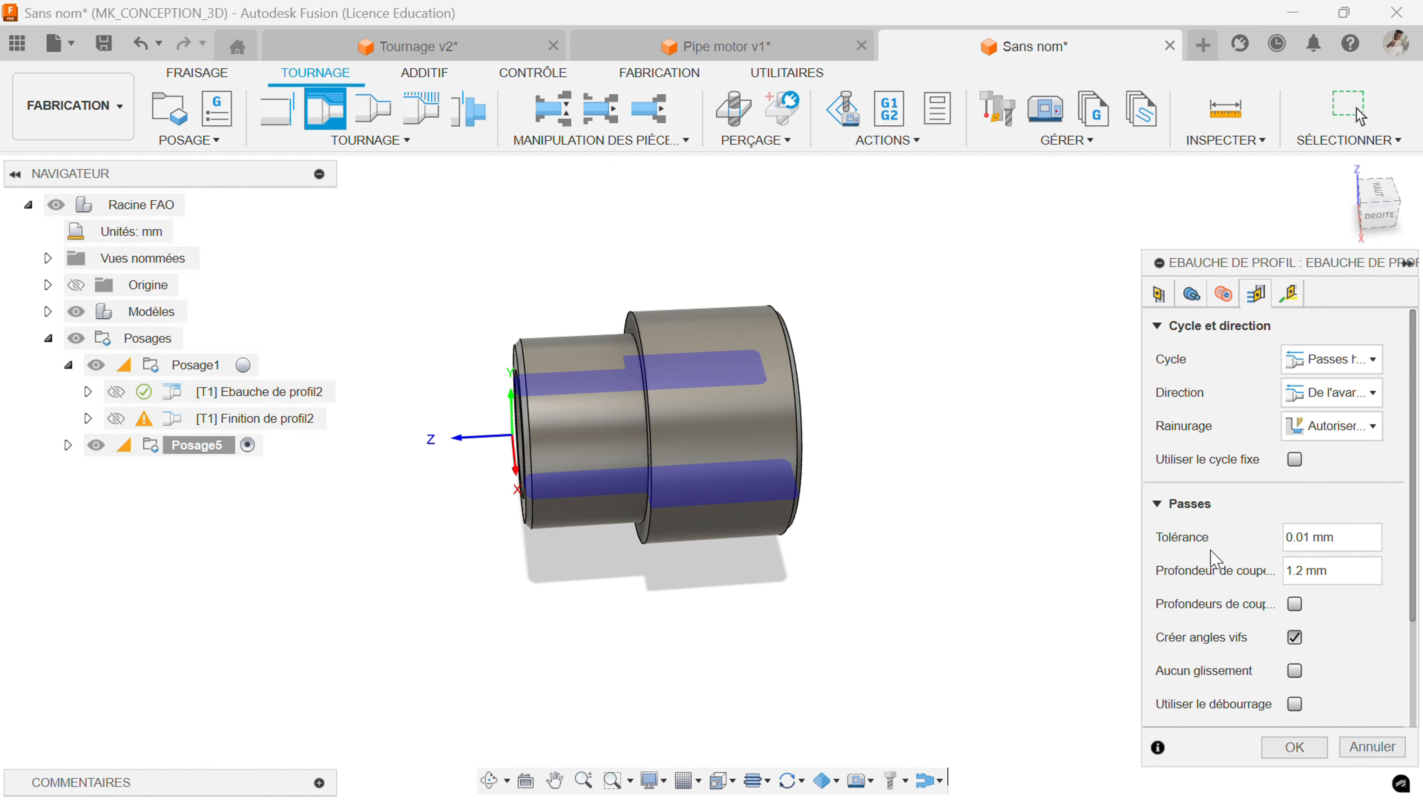
pyautogui.scroll(-2, 1212, 559)
pyautogui.moveTo(1335, 438); pyautogui.dragTo(1308, 440)
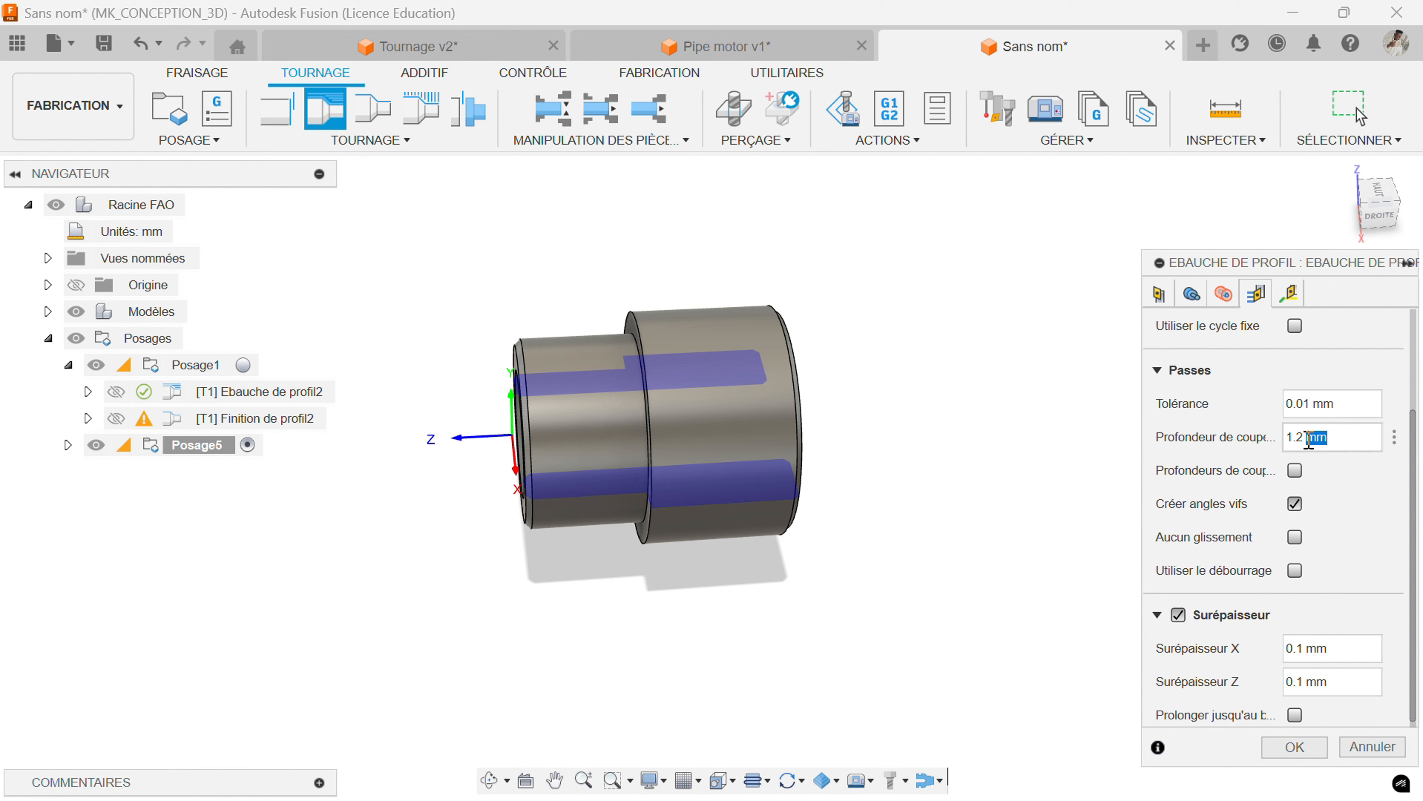
pyautogui.write('1')
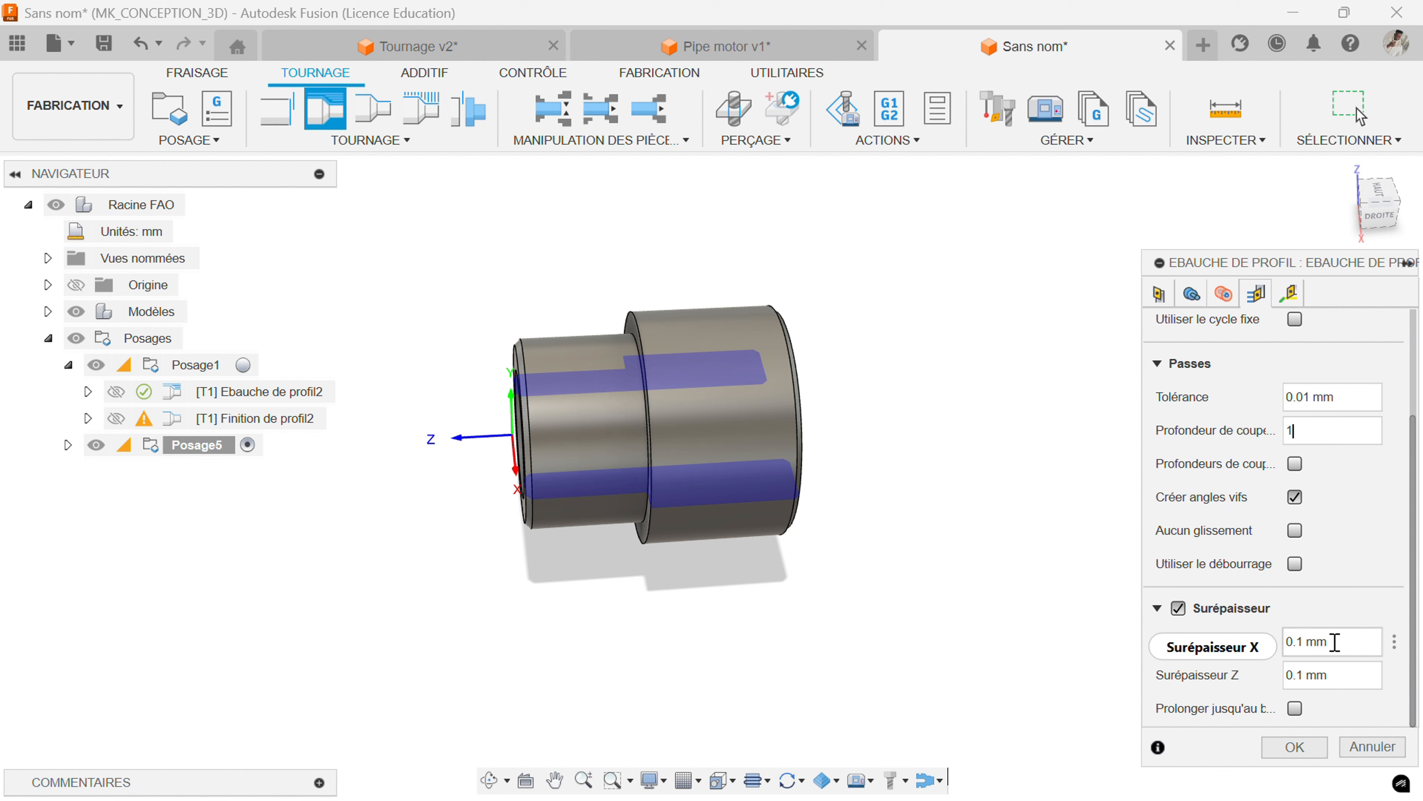
# Set the roughing operation's stock to leave to 0.4 mm in X and 0.2 mm in Z.
pyautogui.moveTo(1335, 643); pyautogui.dragTo(1238, 648)
pyautogui.write('0.')
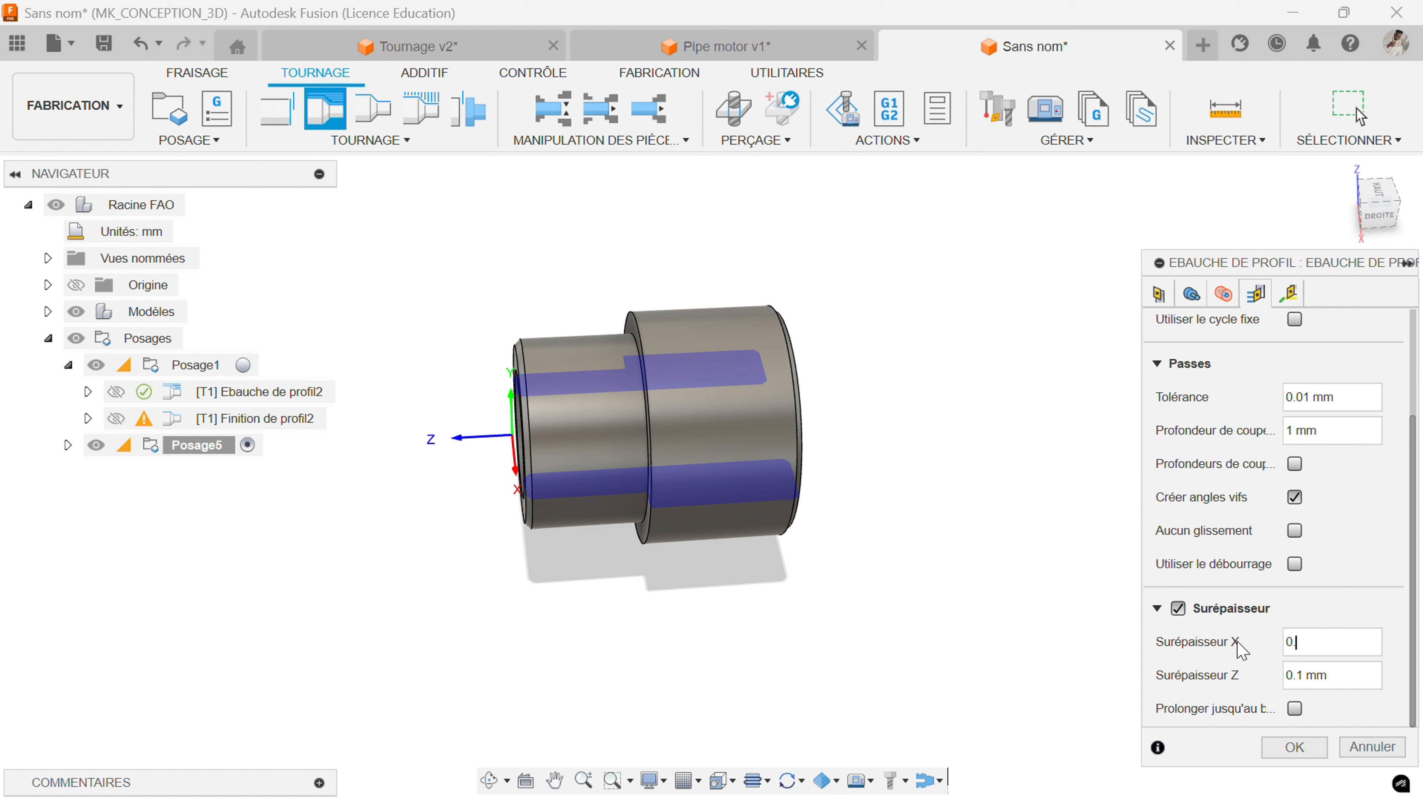
pyautogui.write('4')
pyautogui.moveTo(1346, 677); pyautogui.dragTo(1257, 689)
pyautogui.write('0.2')
# Set the roughing operation's maximum spindle speed to 2500 rpm and generate its toolpath.
pyautogui.scroll(3, 1255, 671)
pyautogui.click(1162, 293)
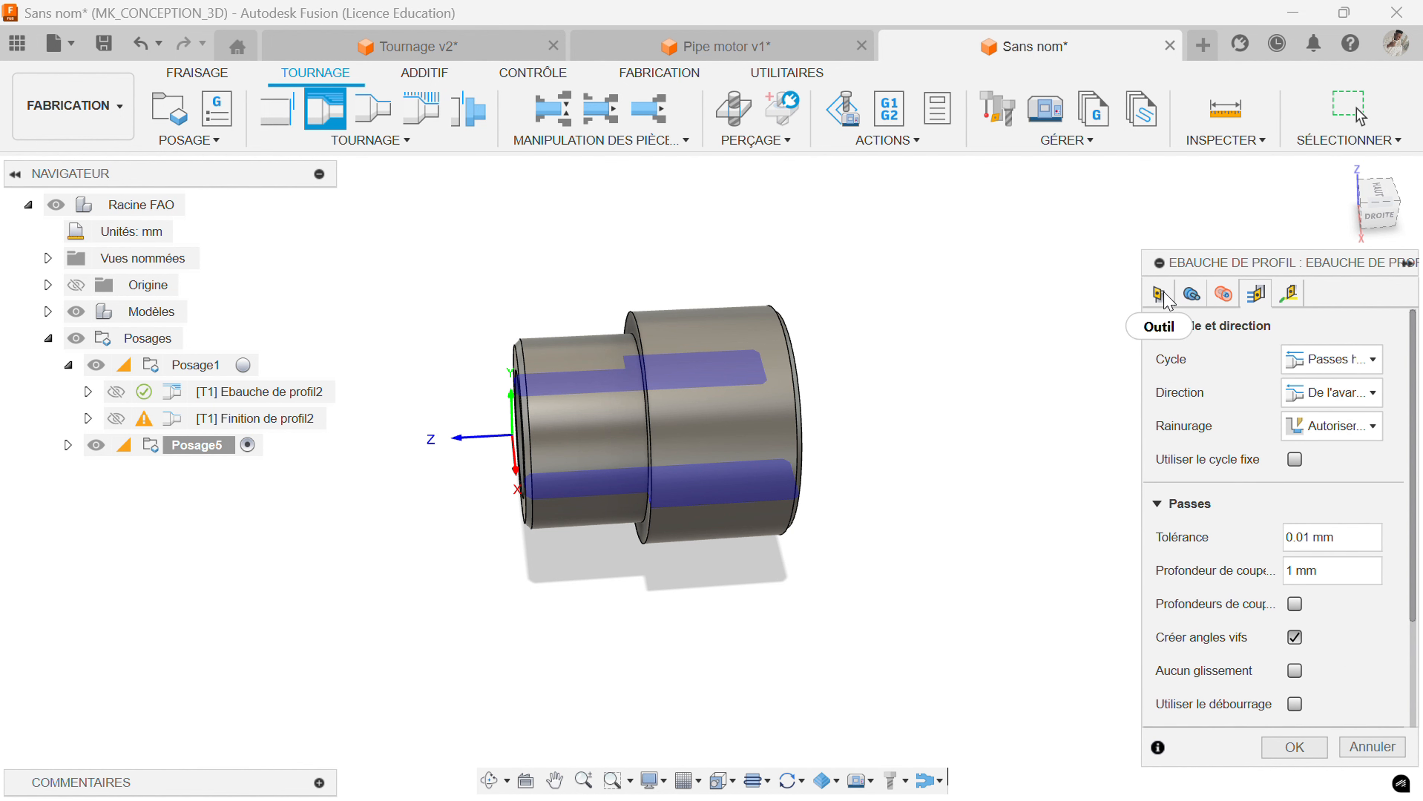
pyautogui.scroll(-4, 1213, 477)
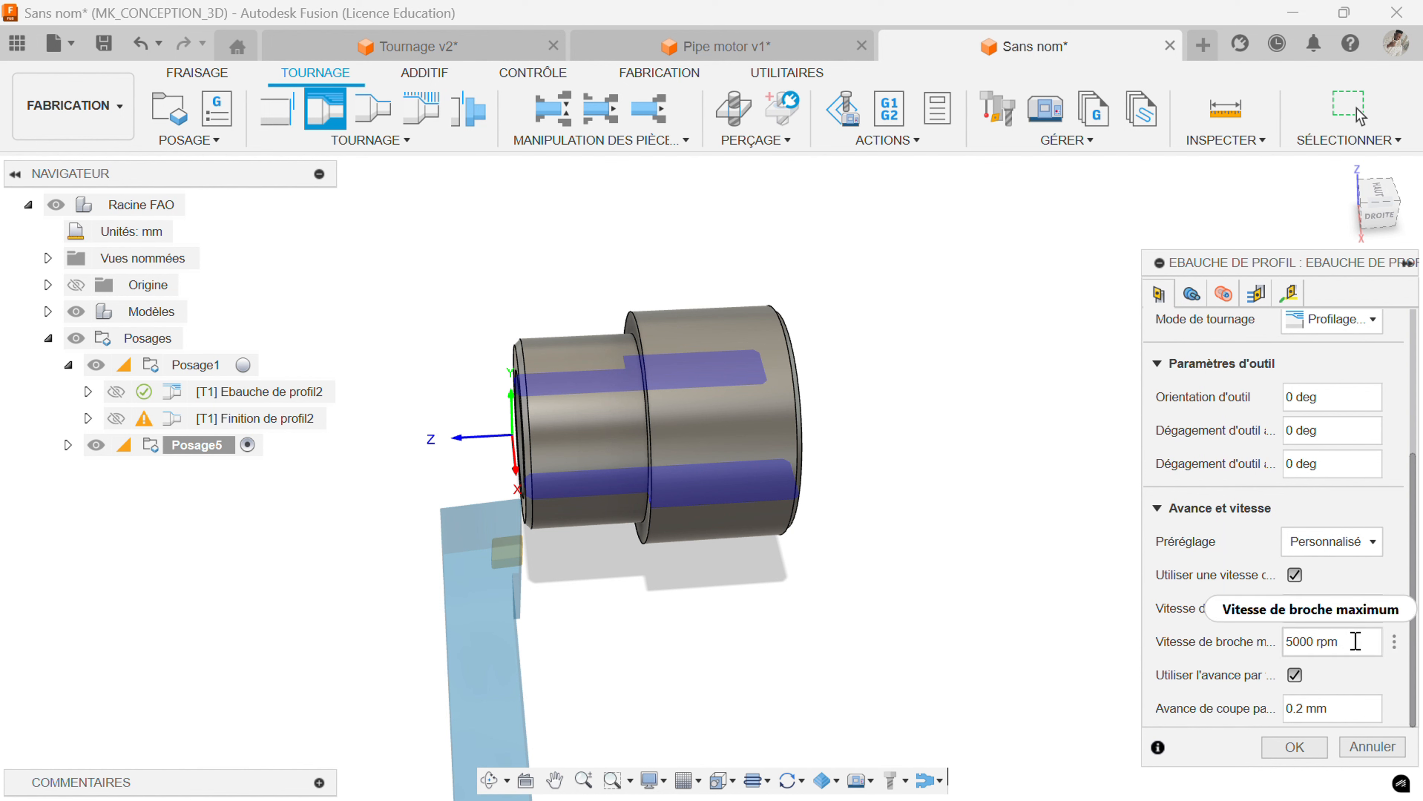
pyautogui.moveTo(1353, 640); pyautogui.dragTo(1262, 631)
pyautogui.write('2500')
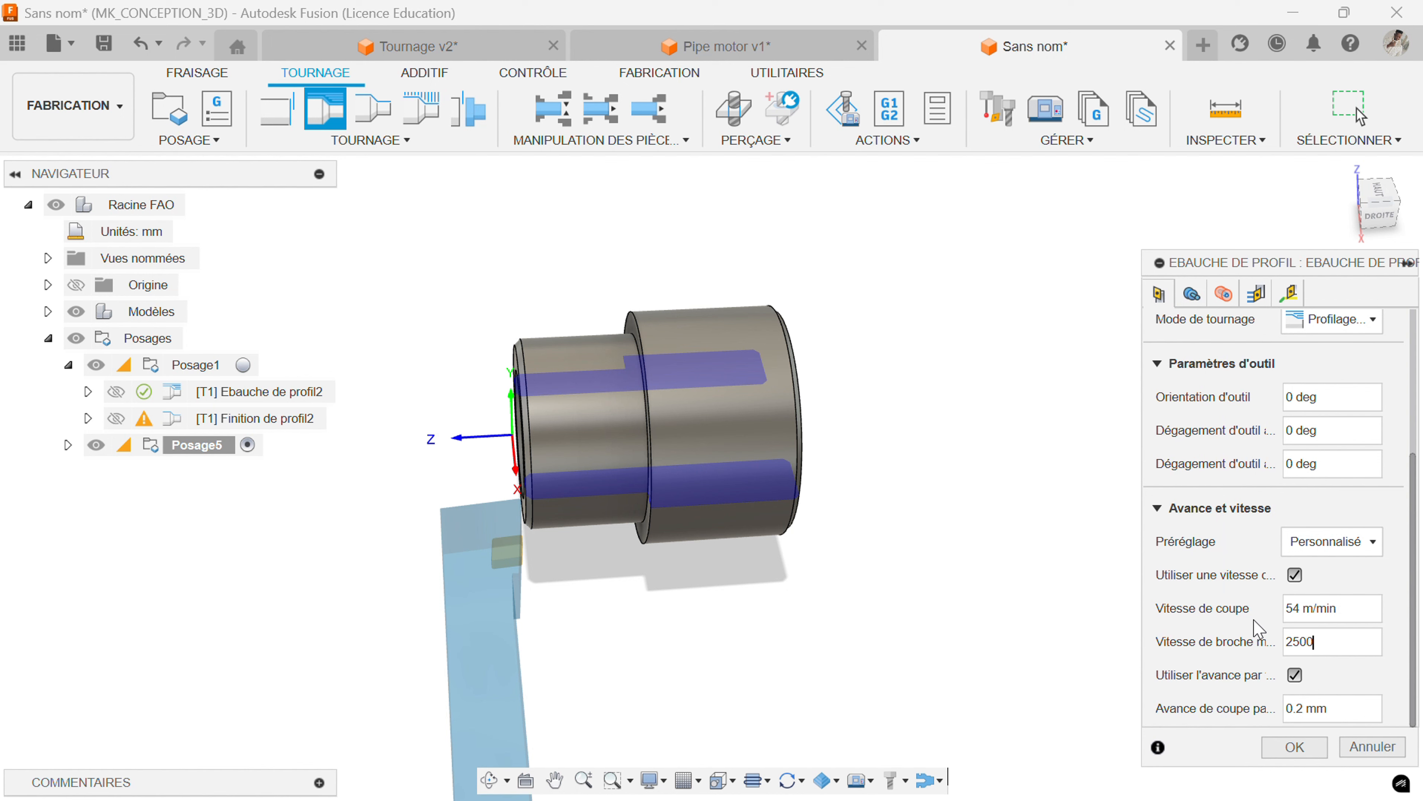
pyautogui.scroll(4, 1259, 629)
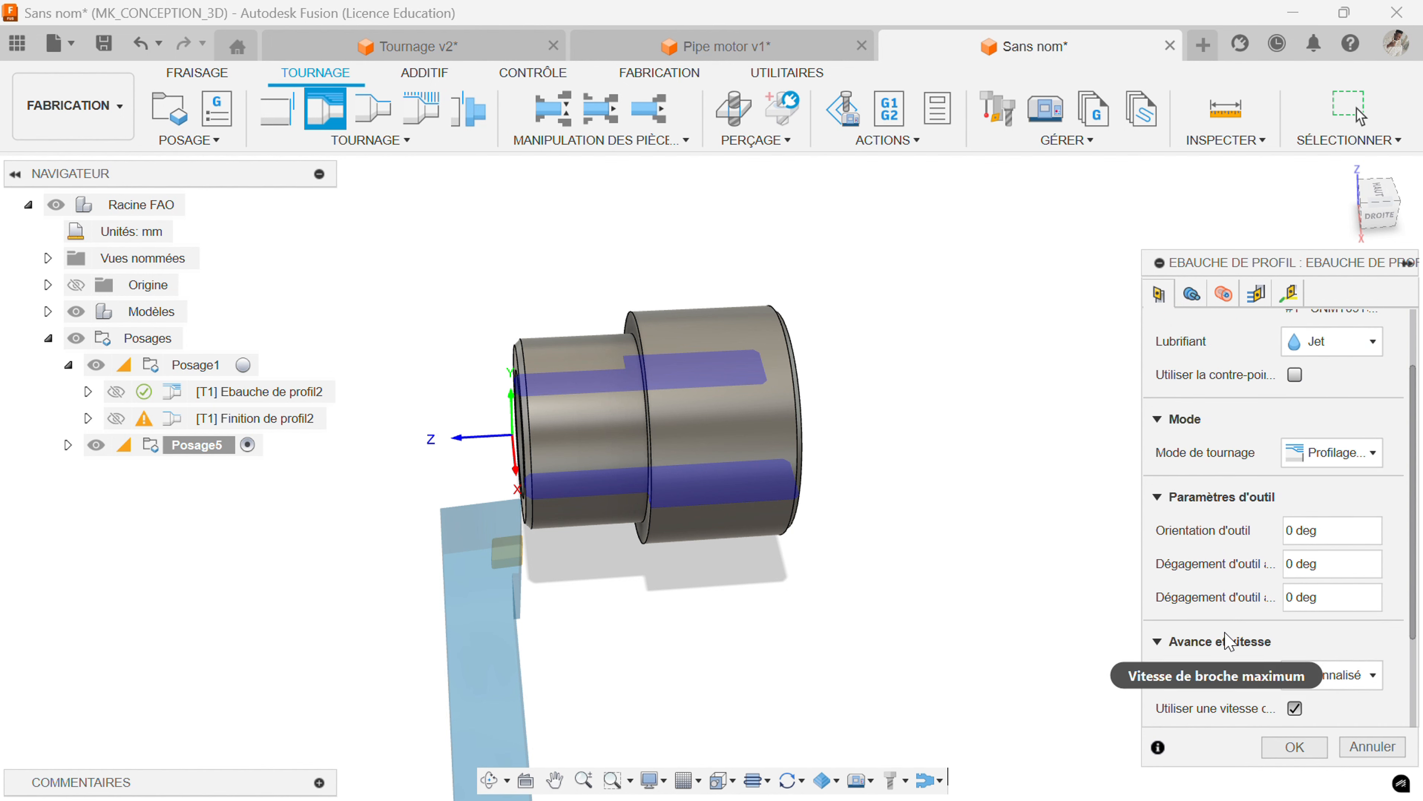
pyautogui.click(1224, 294)
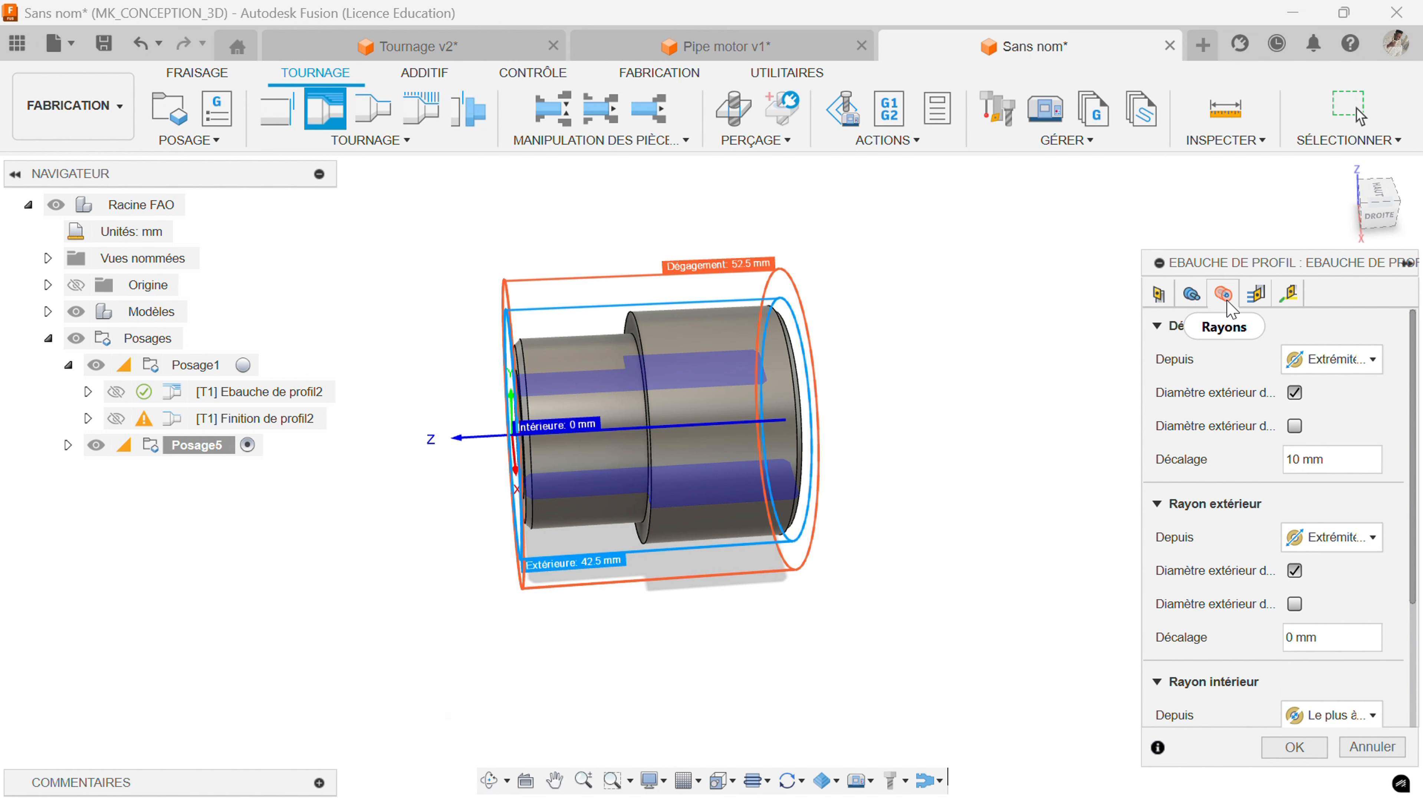
pyautogui.click(1255, 294)
pyautogui.scroll(-1, 1241, 438)
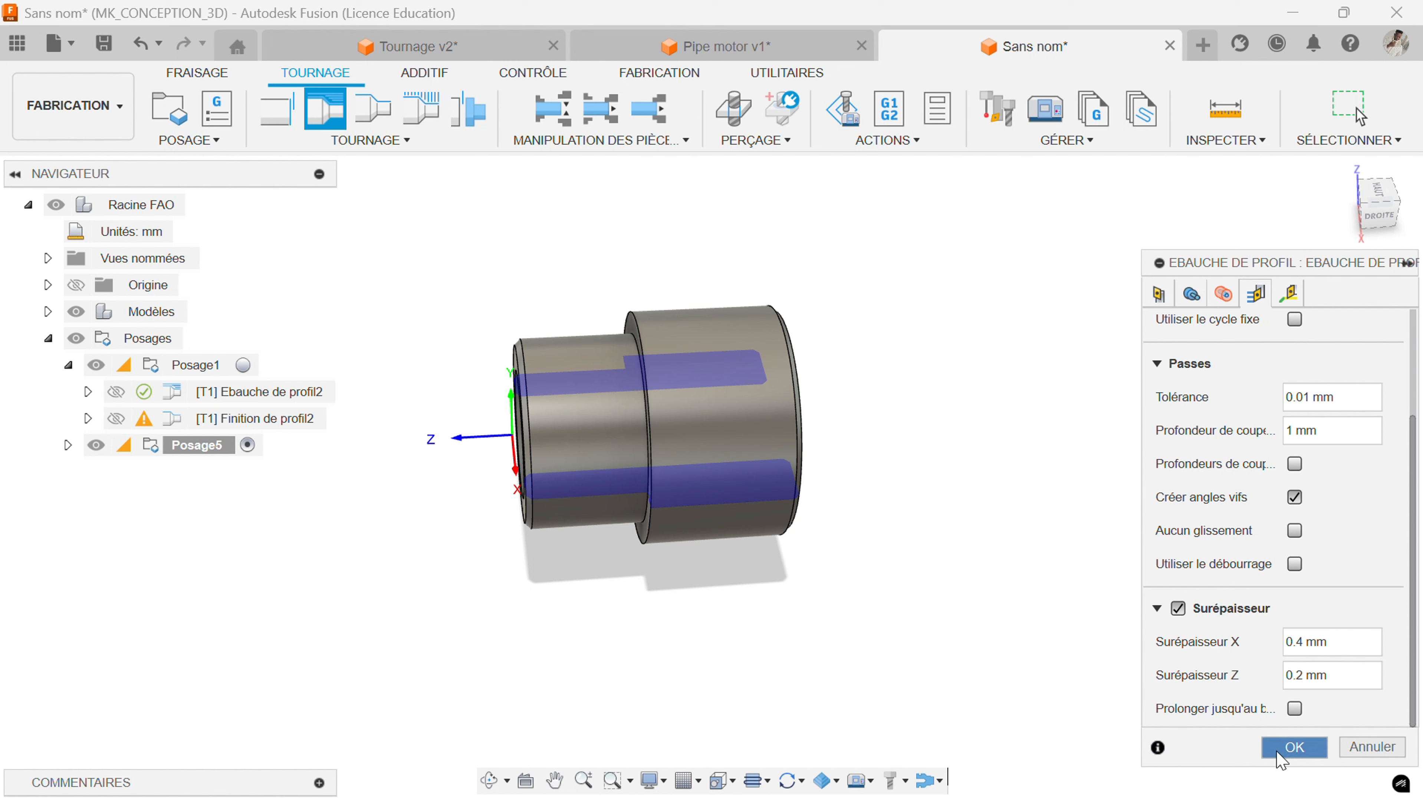
pyautogui.click(1294, 746)
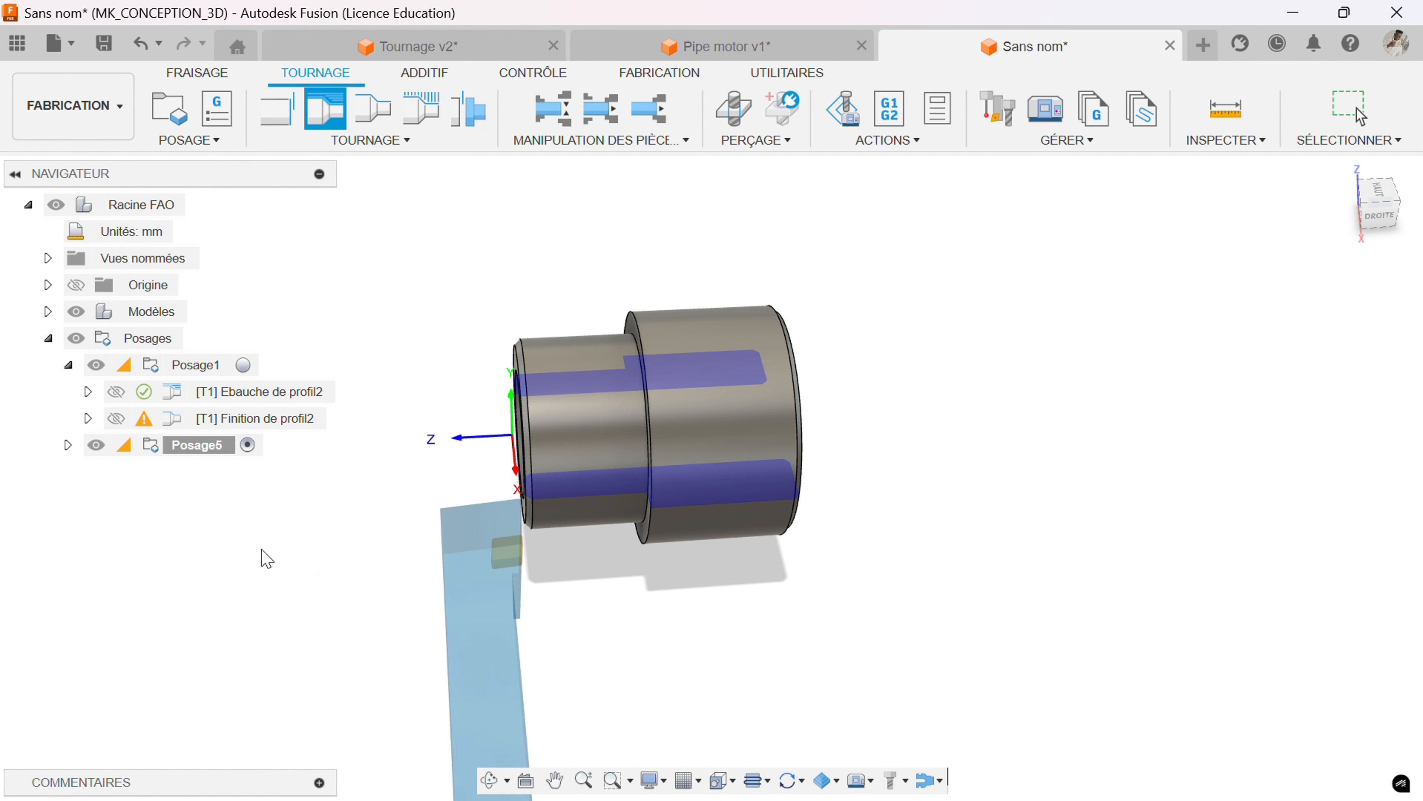
# Simulate the second setup's roughing operation, watching the material removal on the smaller-diameter end, and exit the simulation.
pyautogui.moveTo(146, 477)
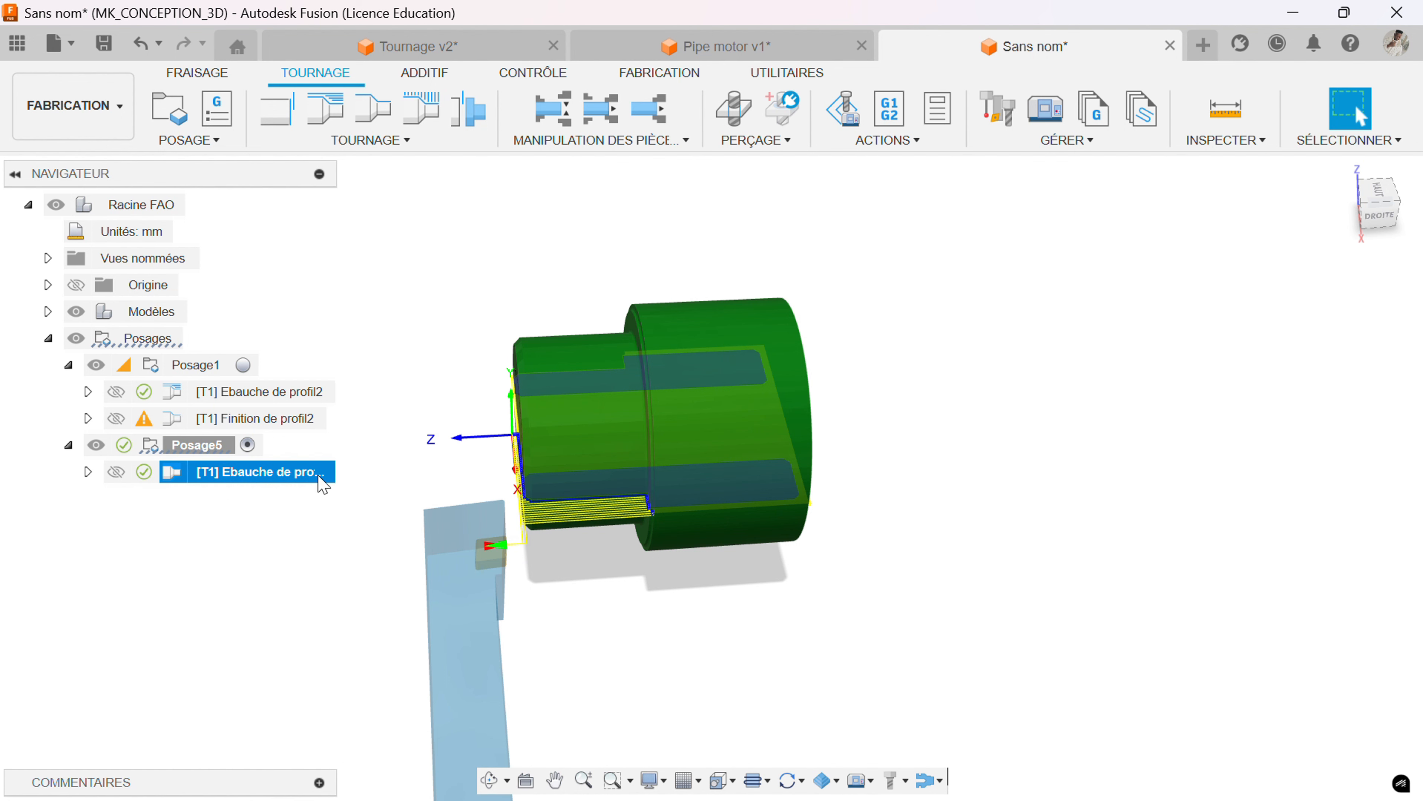
pyautogui.click(859, 140)
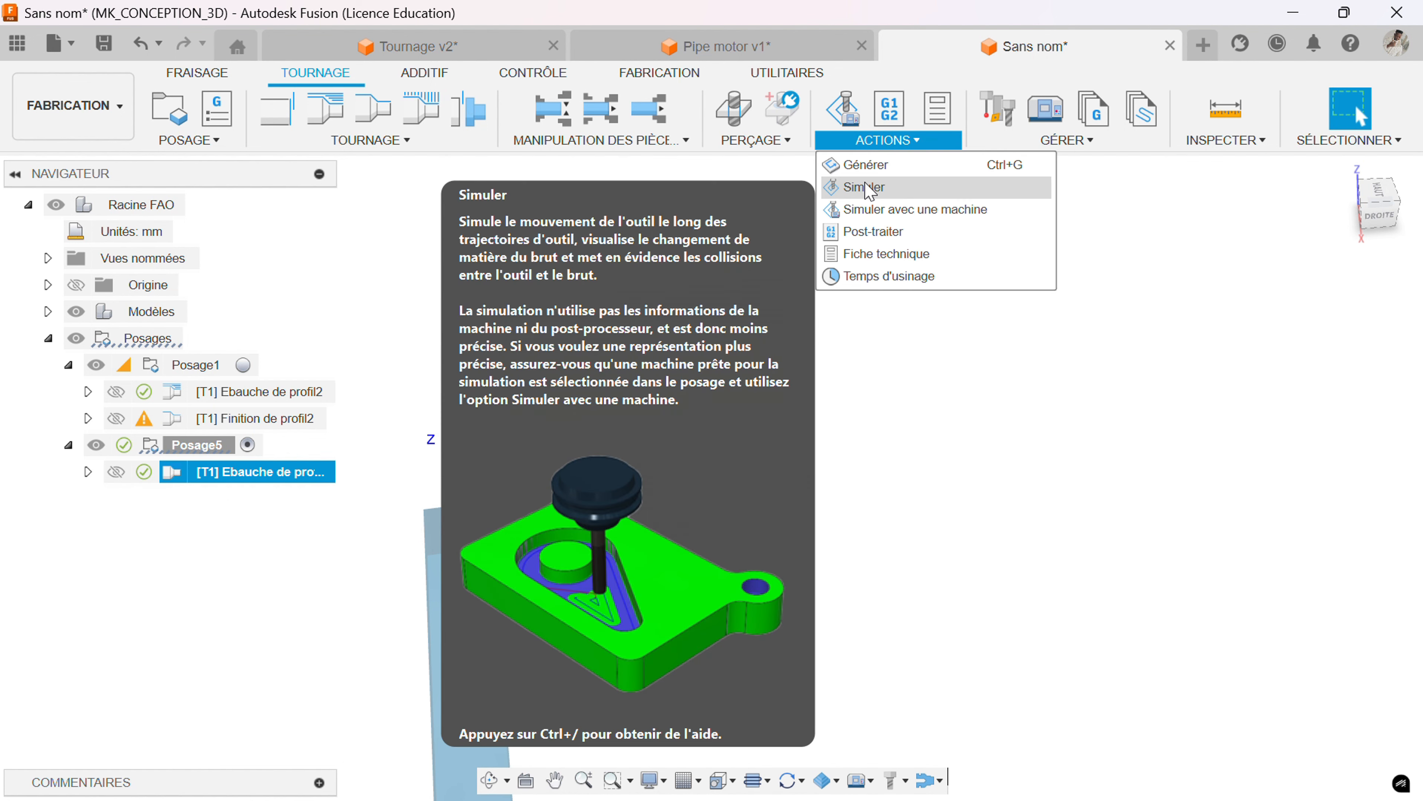
pyautogui.click(869, 189)
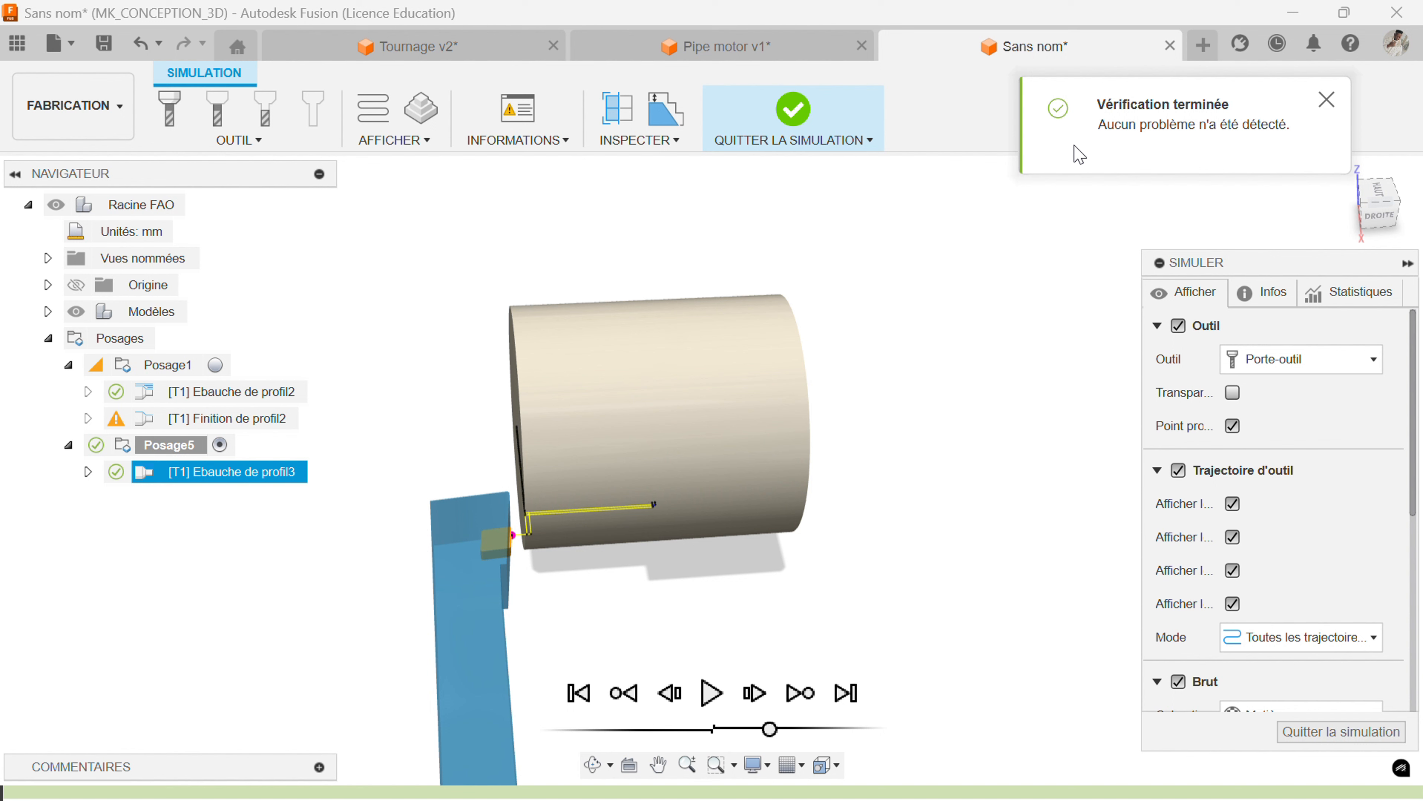
pyautogui.click(710, 697)
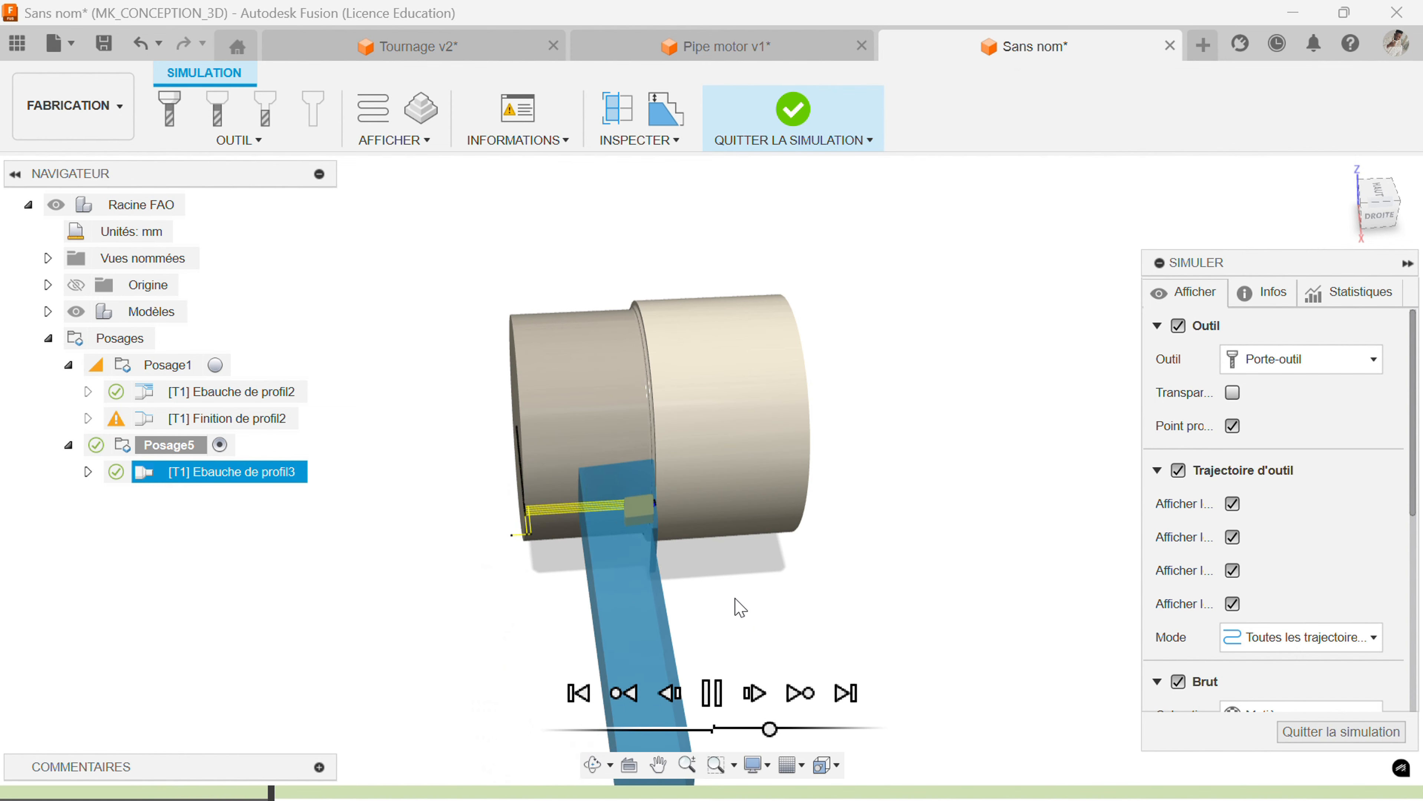
pyautogui.keyDown('shift'); pyautogui.moveTo(740, 604); pyautogui.dragTo(802, 589, button='middle'); pyautogui.keyUp('shift')
pyautogui.scroll(2, 694, 507)
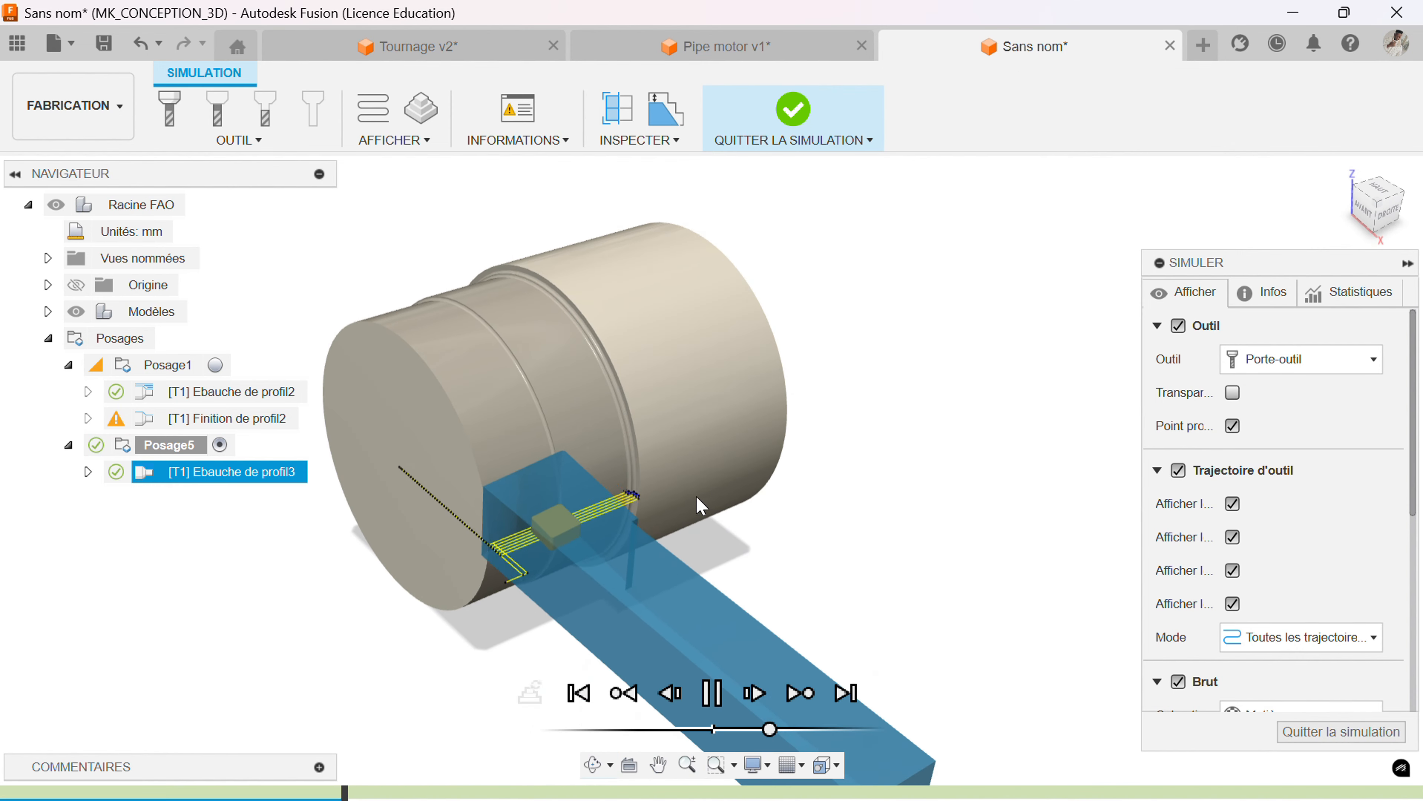
pyautogui.moveTo(698, 489); pyautogui.dragTo(781, 487, button='middle')
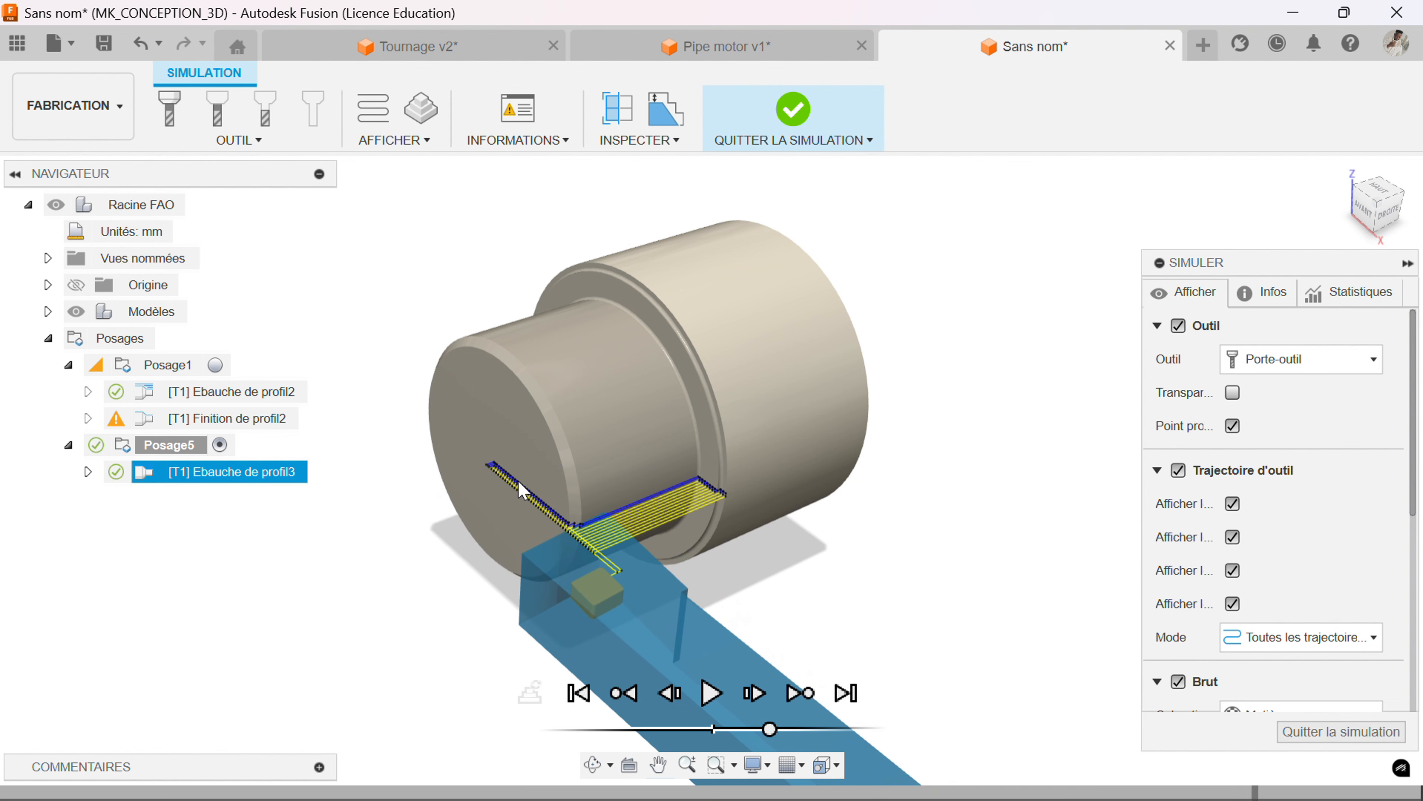
pyautogui.click(1307, 734)
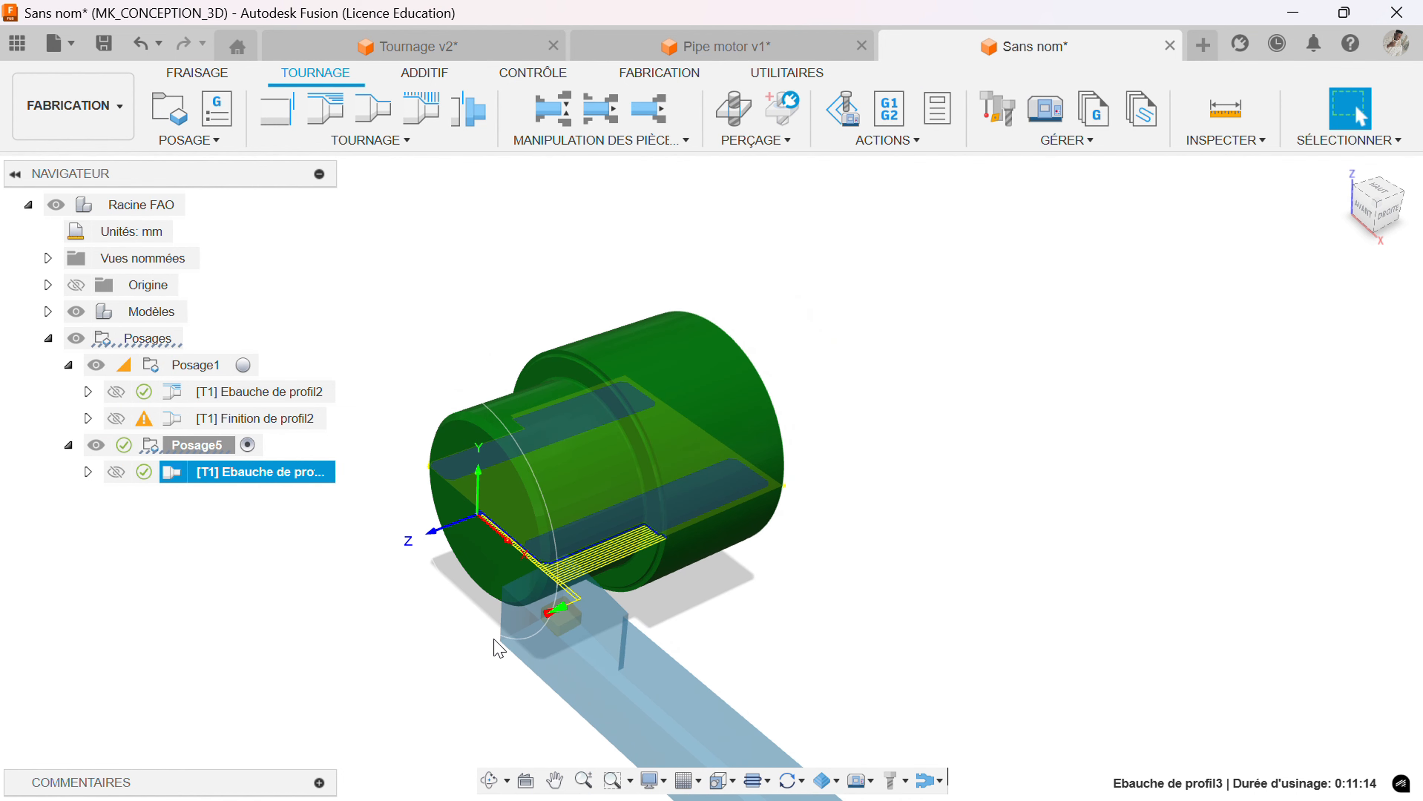
# Create a profile finishing operation in the second setup, with feed per revolution disabled and a 25 mm/min cutting feedrate.
pyautogui.keyDown('shift'); pyautogui.moveTo(493, 639); pyautogui.dragTo(419, 623, button='middle'); pyautogui.keyUp('shift')
pyautogui.click(438, 622)
pyautogui.moveTo(545, 592); pyautogui.dragTo(583, 568, button='middle')
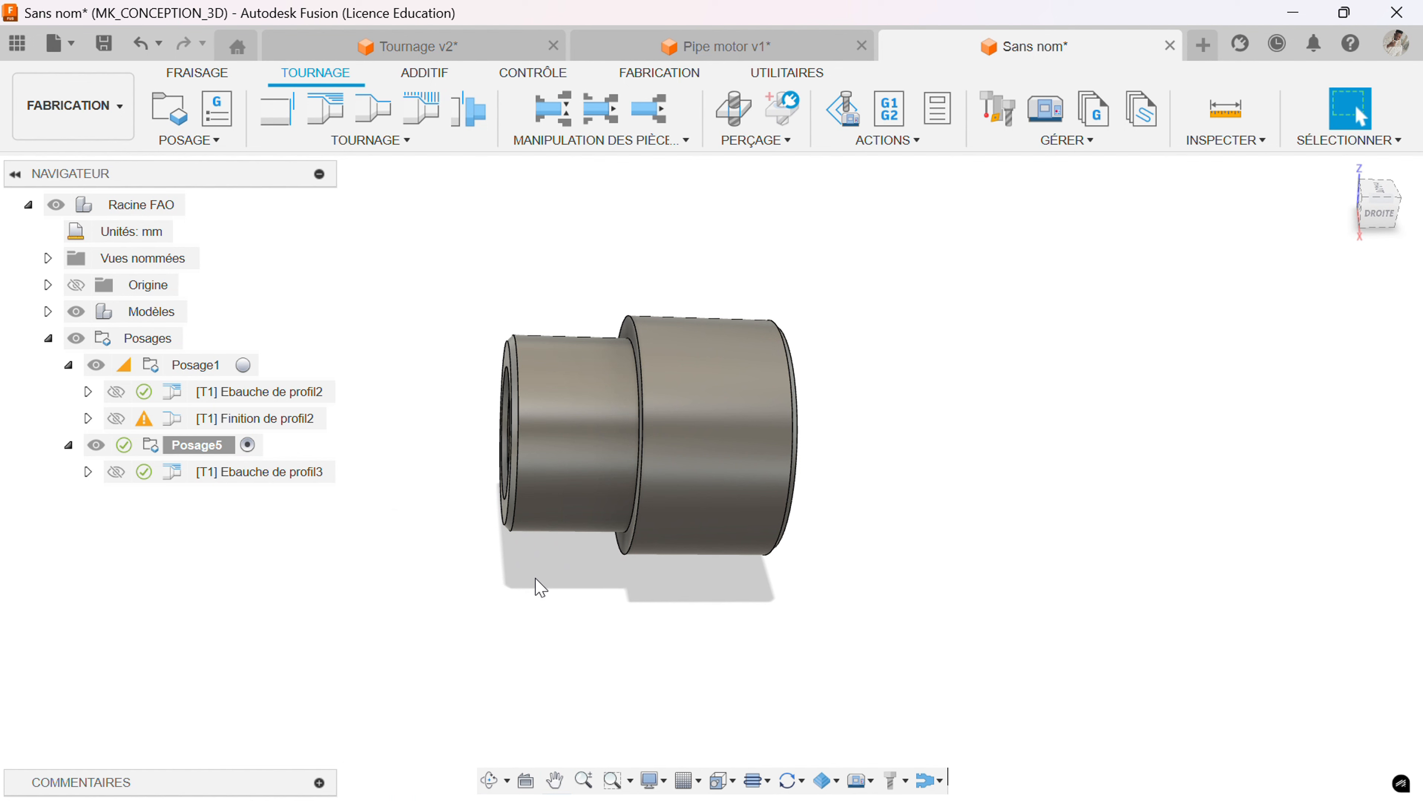
pyautogui.keyDown('shift'); pyautogui.moveTo(538, 598); pyautogui.dragTo(667, 655, button='middle'); pyautogui.keyUp('shift')
pyautogui.scroll(2, 614, 435)
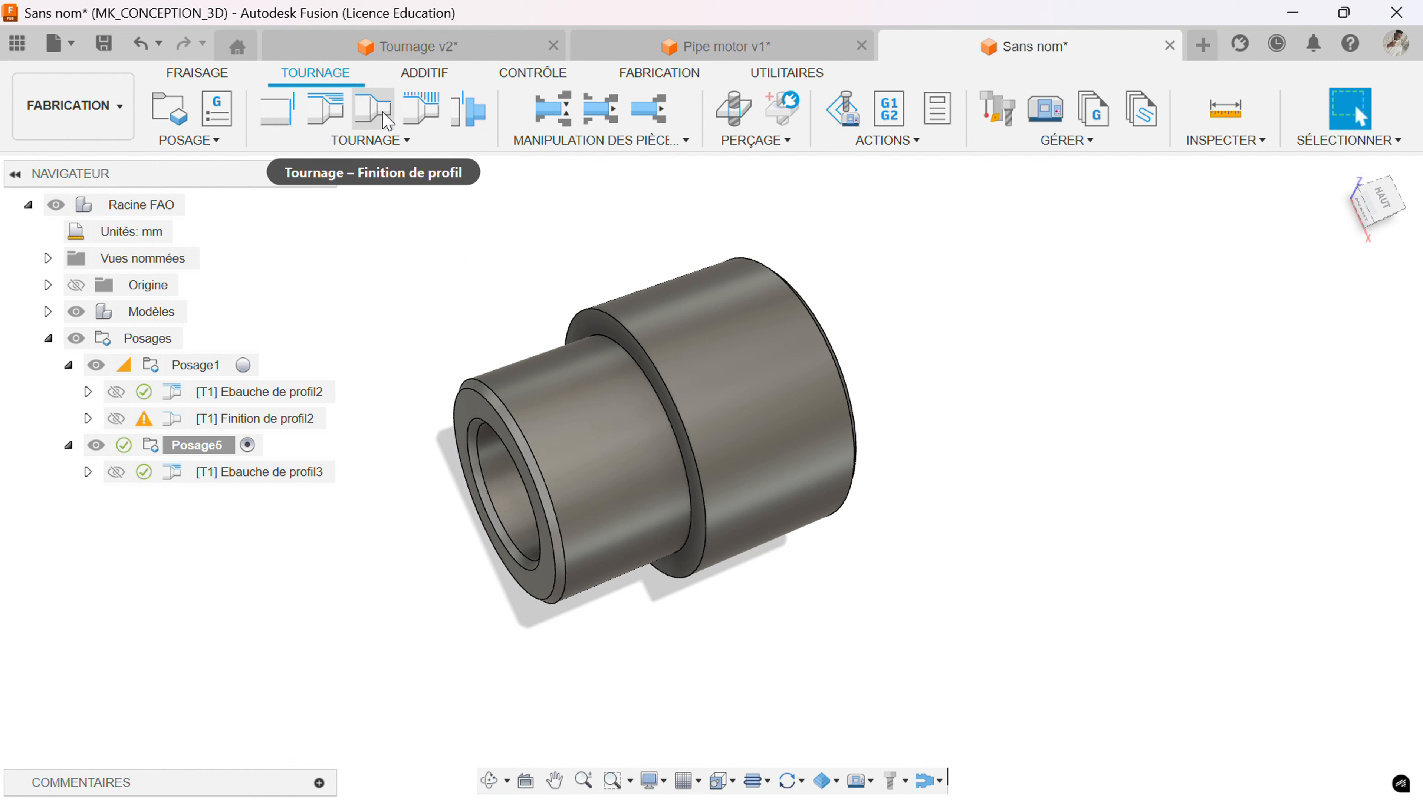
pyautogui.click(387, 121)
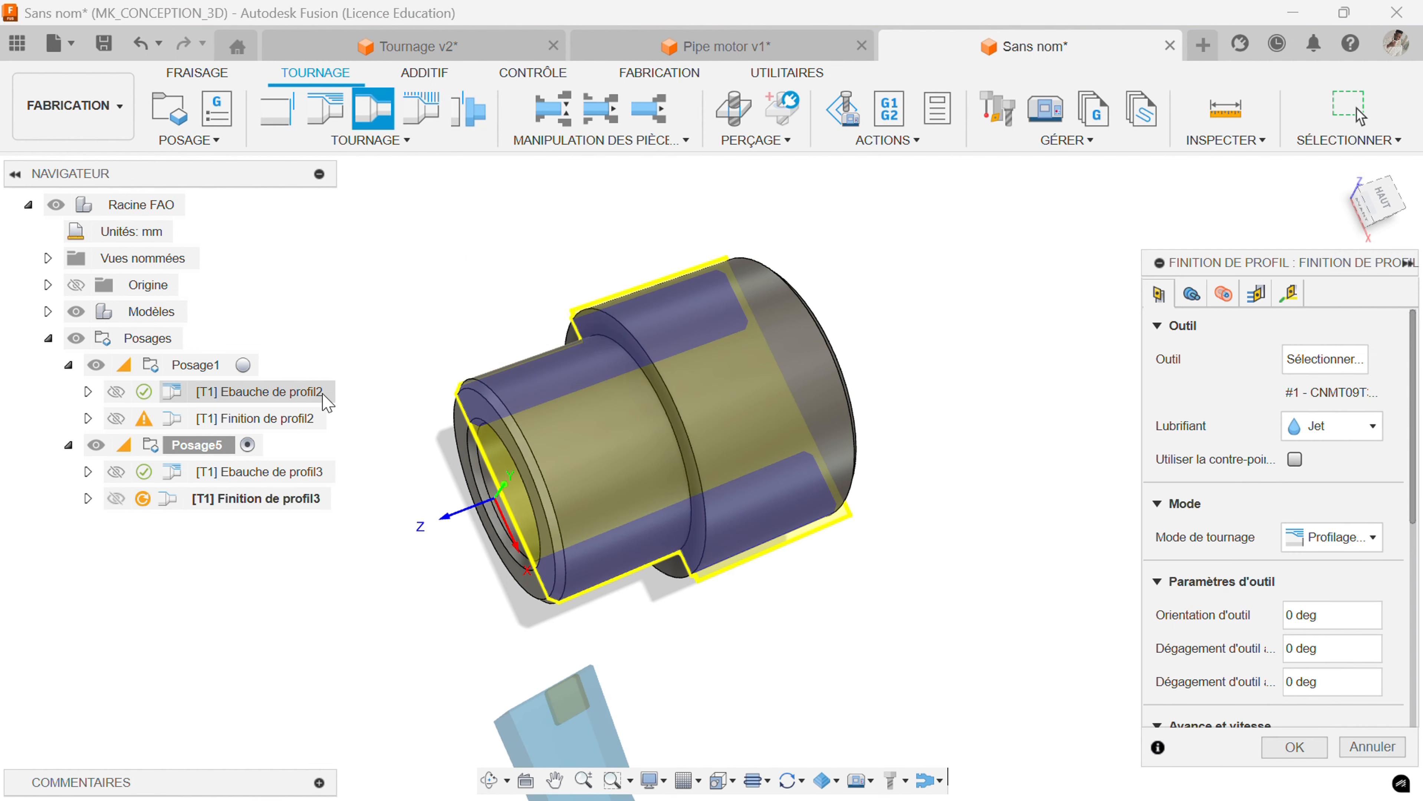
pyautogui.scroll(-6, 1176, 484)
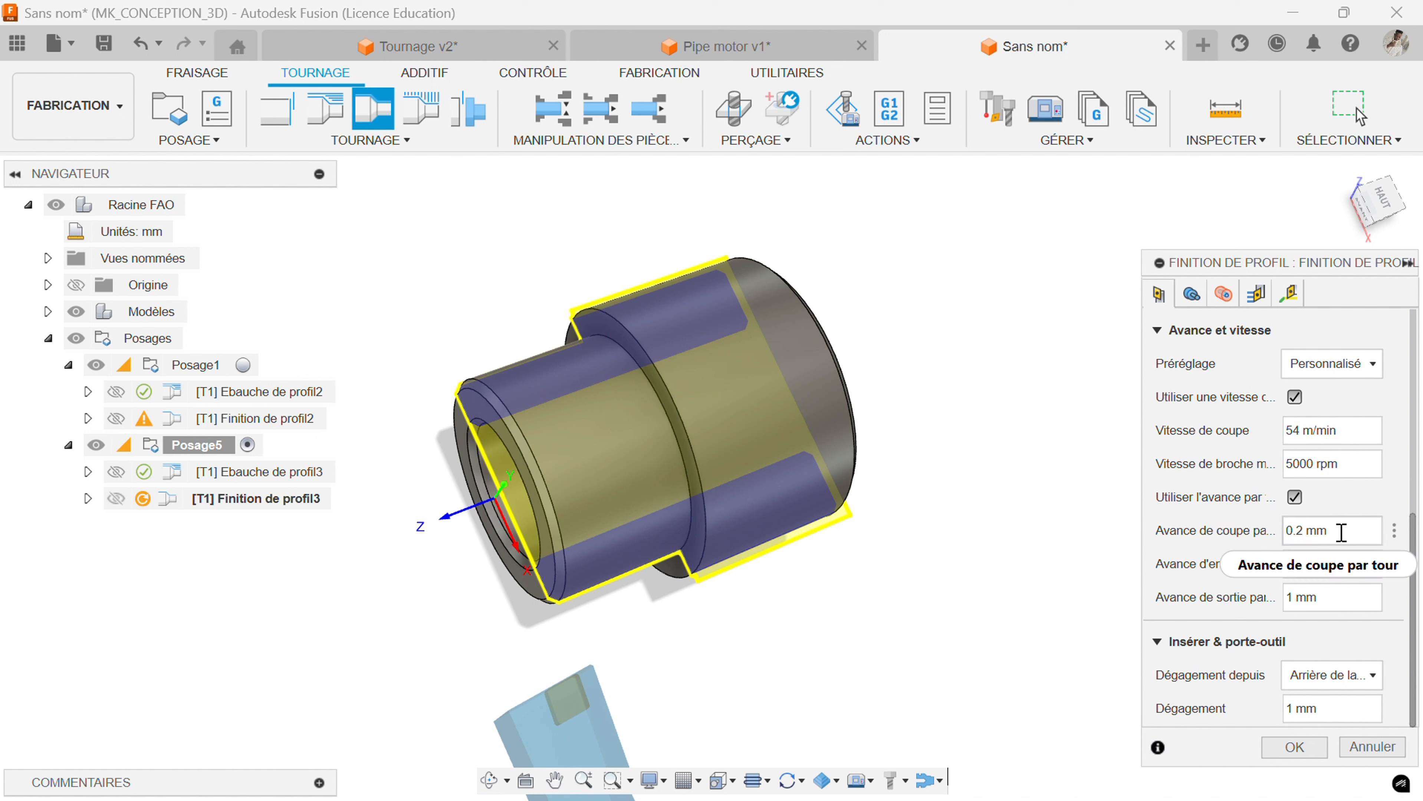
pyautogui.click(1295, 497)
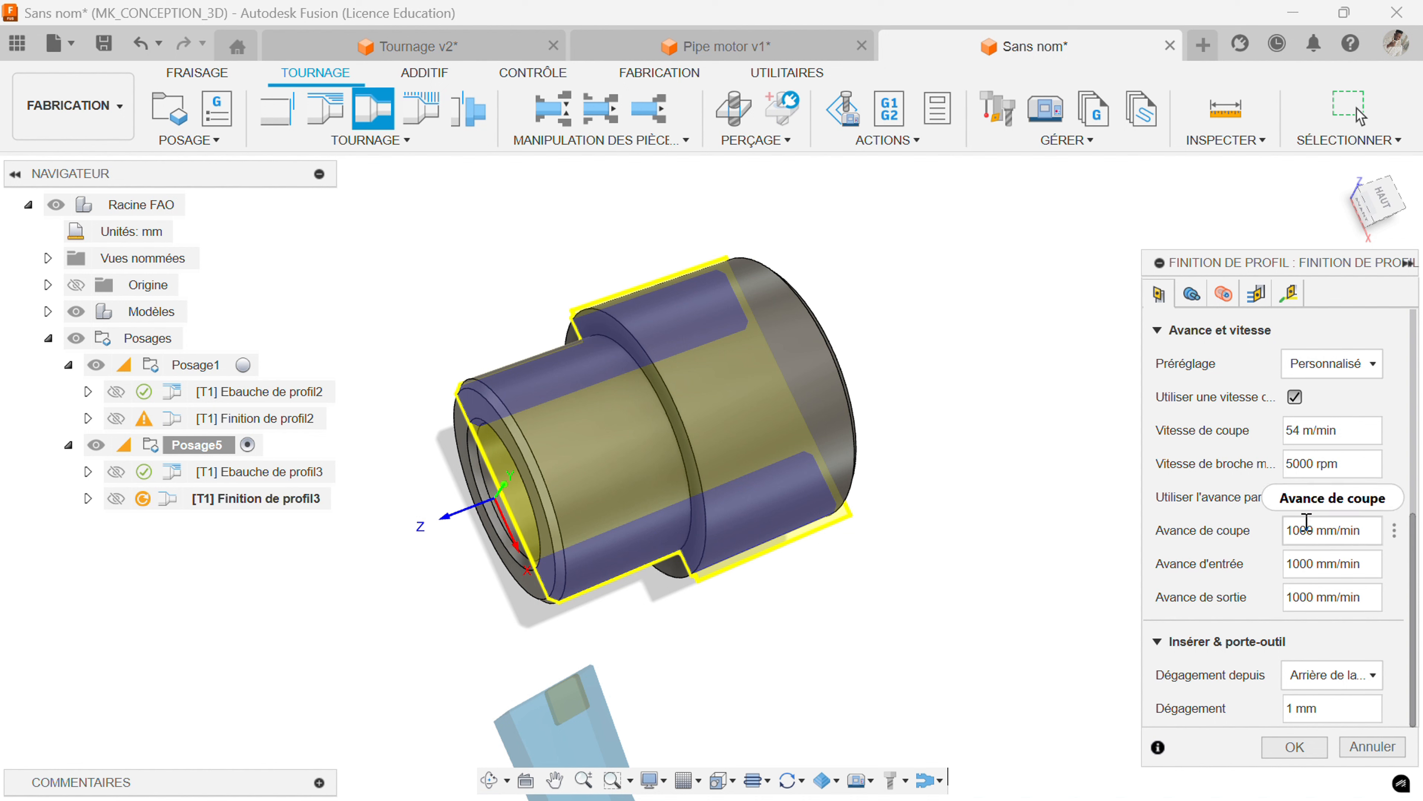
pyautogui.click(1295, 498)
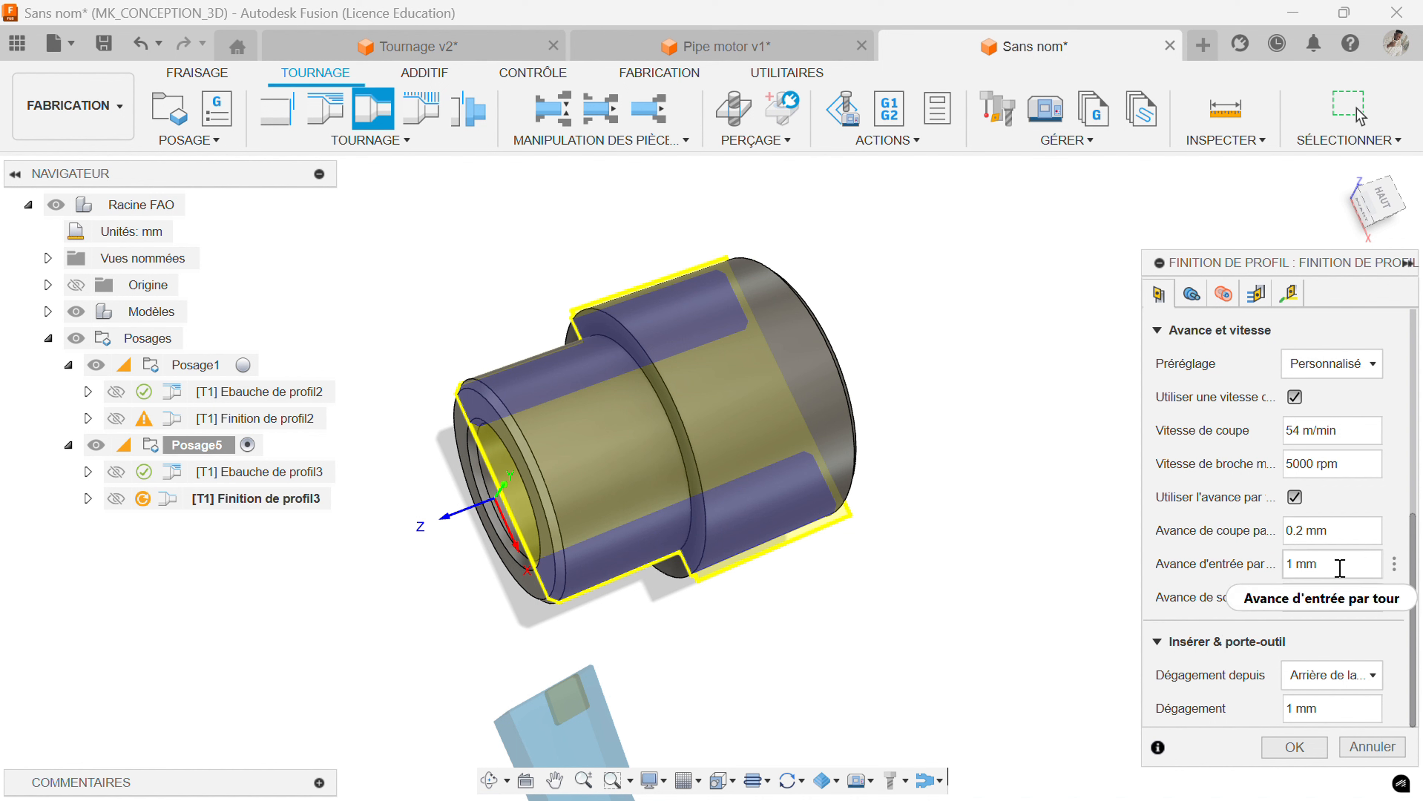
pyautogui.click(1294, 497)
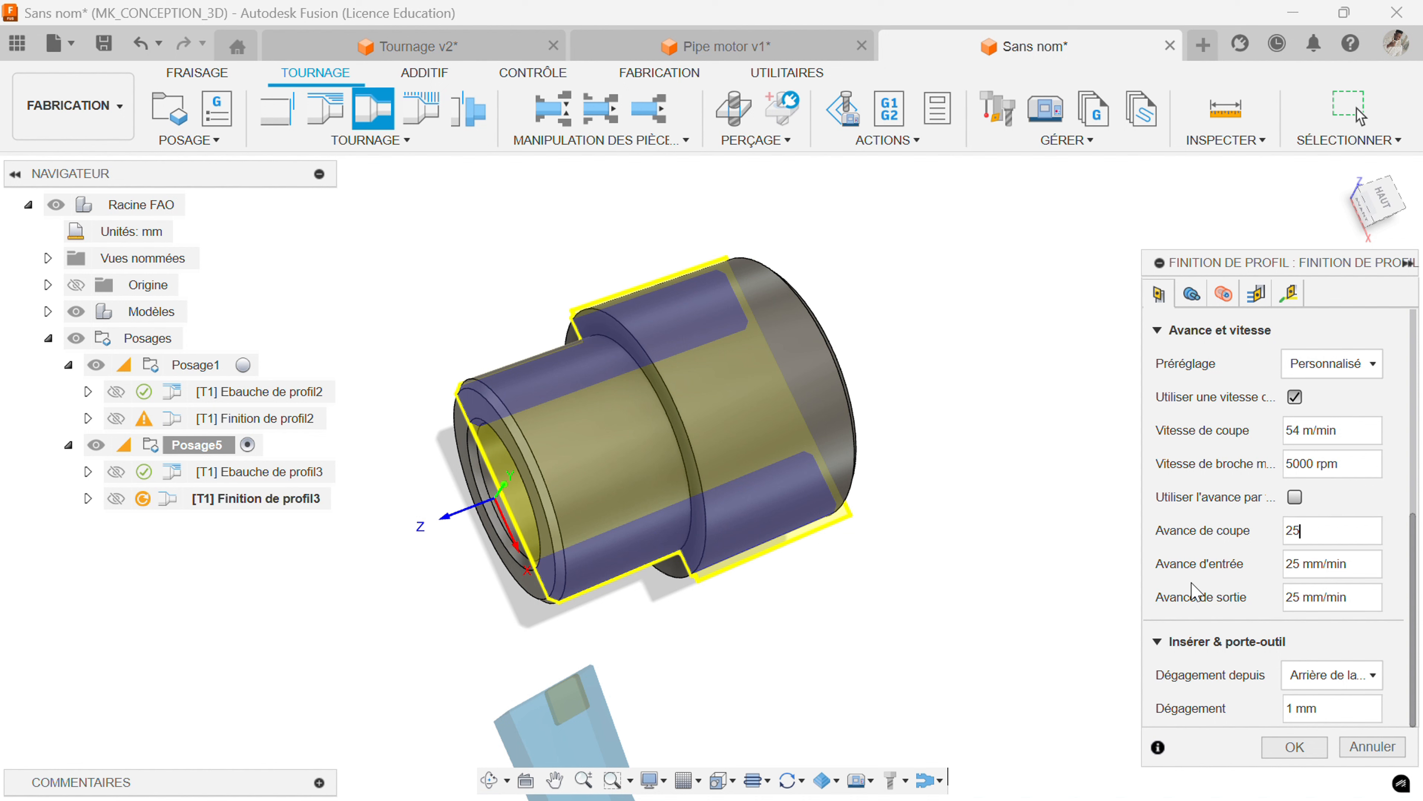
pyautogui.scroll(6, 1194, 595)
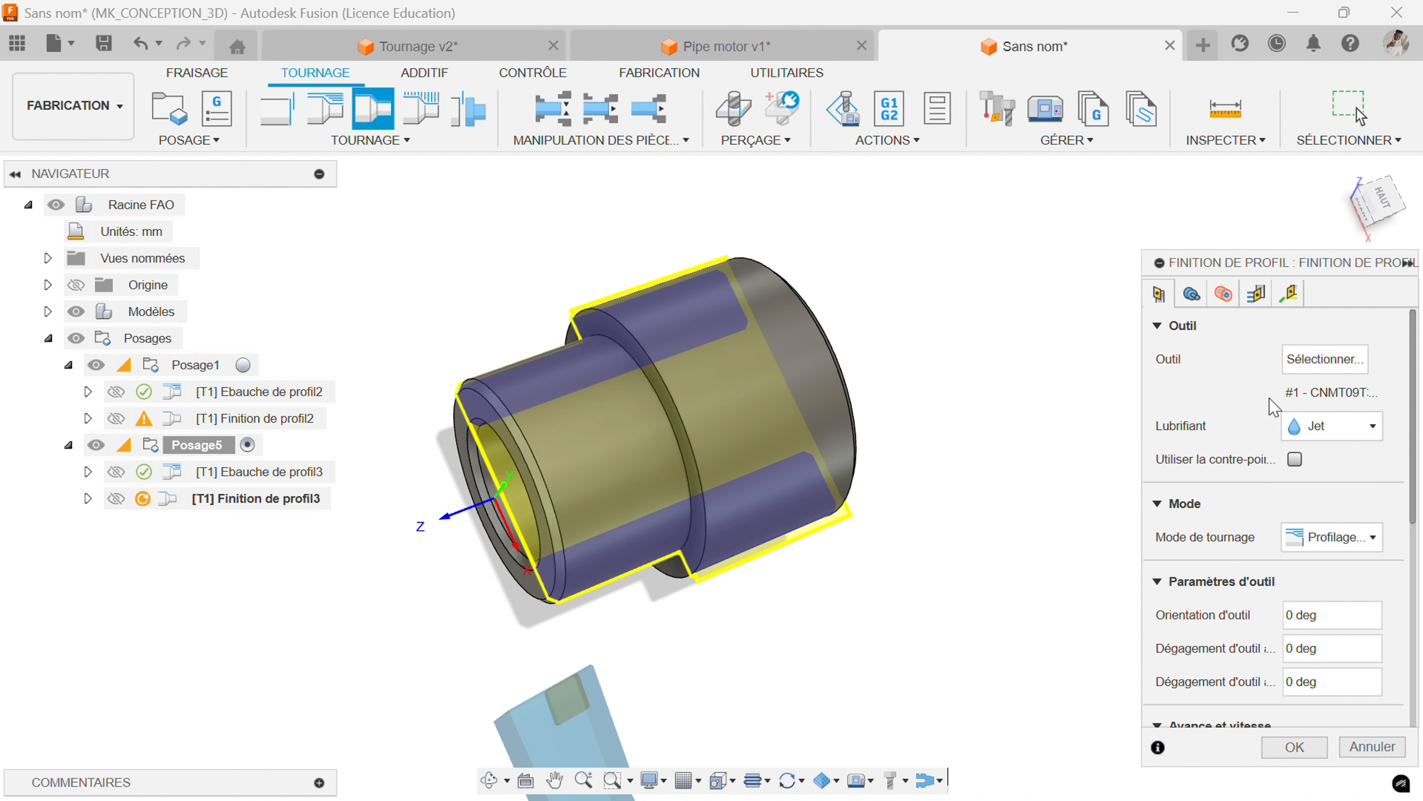
# Offset the finishing region's front by 2 mm and limit its back by selecting the annular shoulder face between the two diameters.
pyautogui.click(1192, 298)
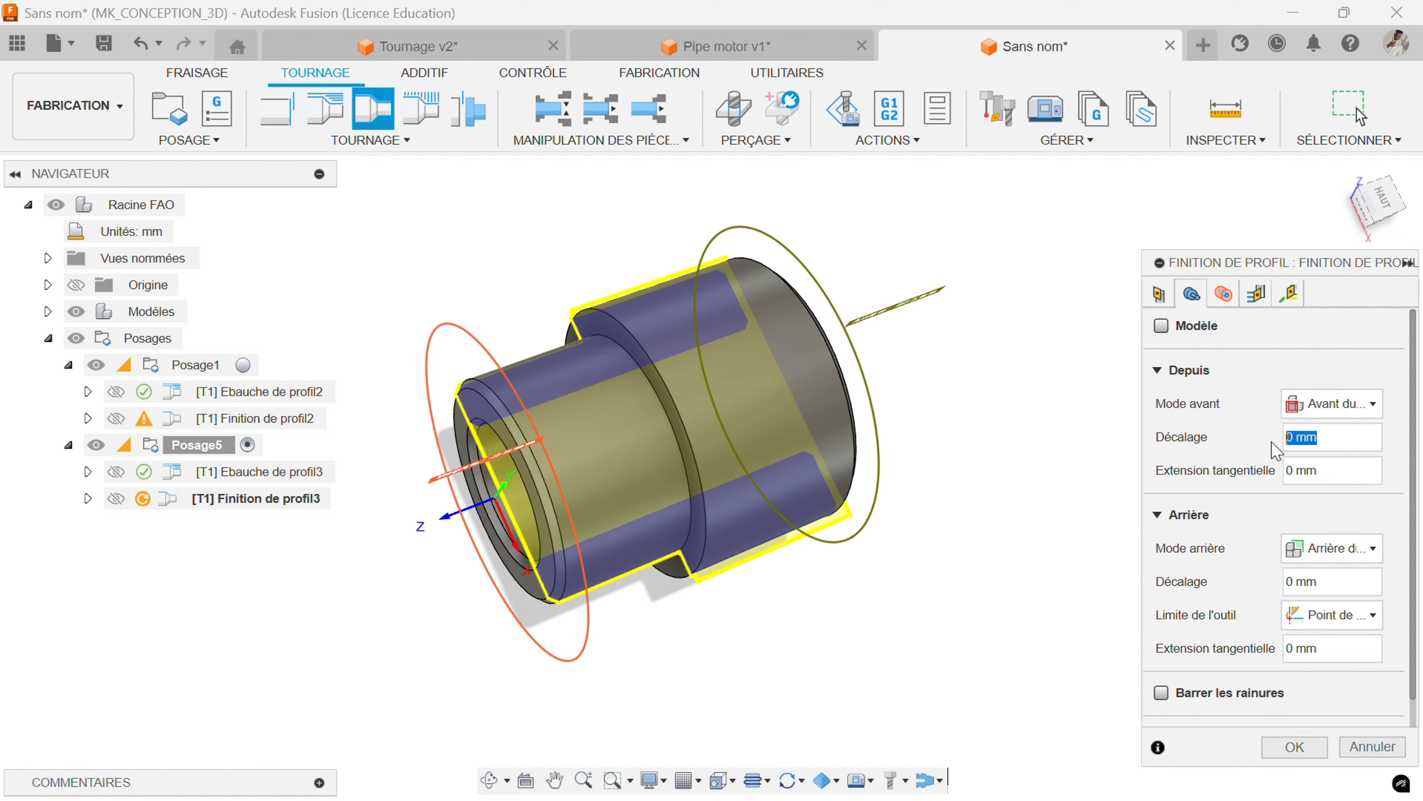
pyautogui.scroll(-1, 1256, 499)
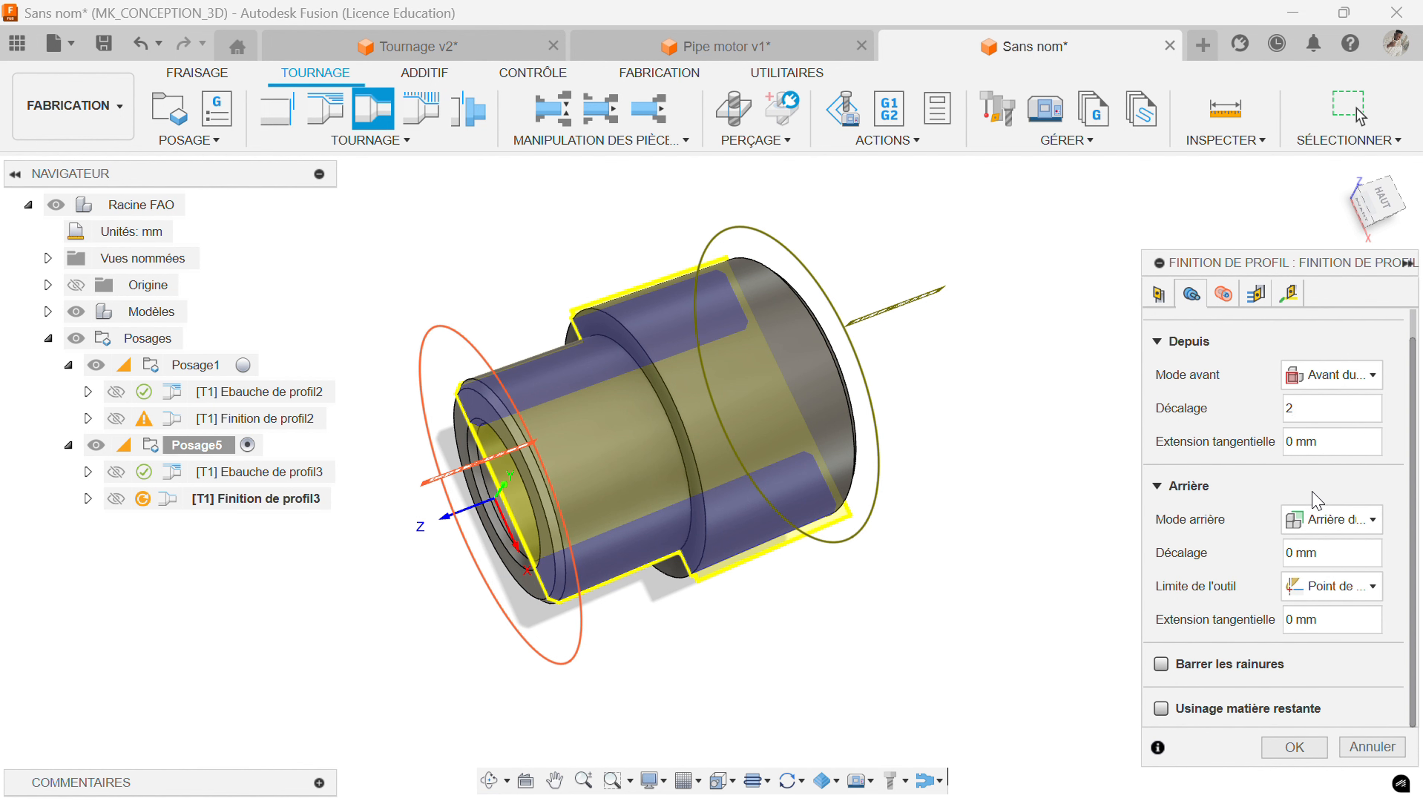
pyautogui.click(1316, 519)
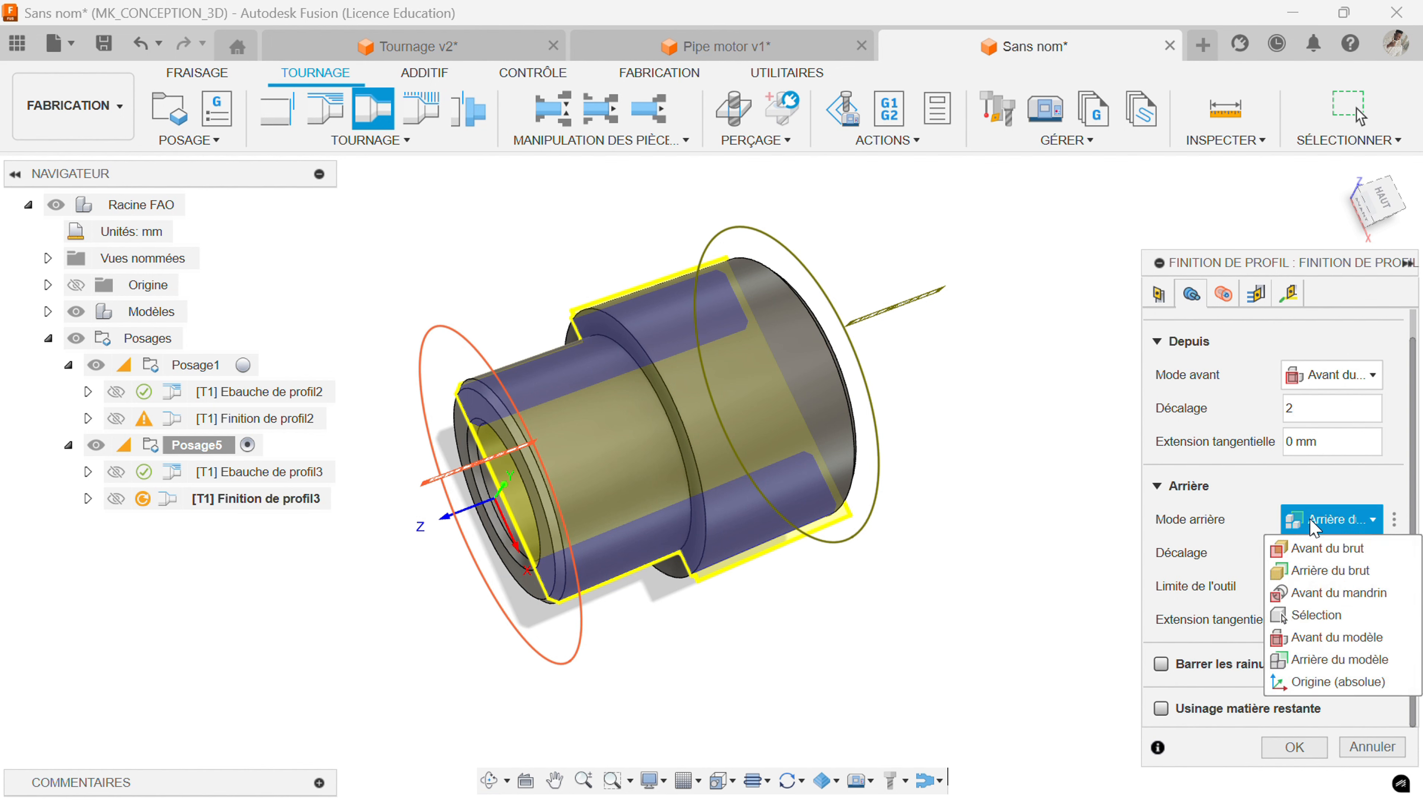
pyautogui.click(1316, 615)
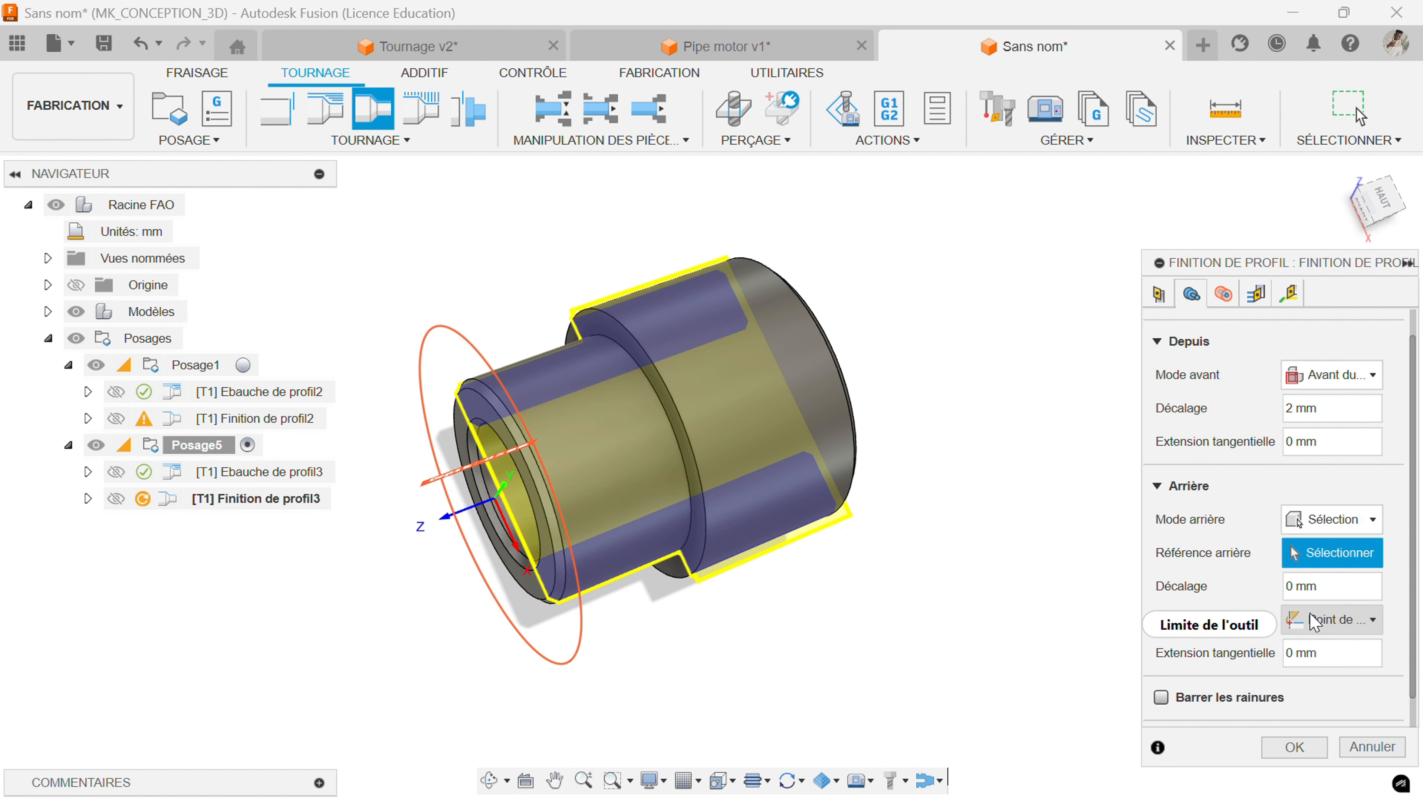
pyautogui.click(704, 539)
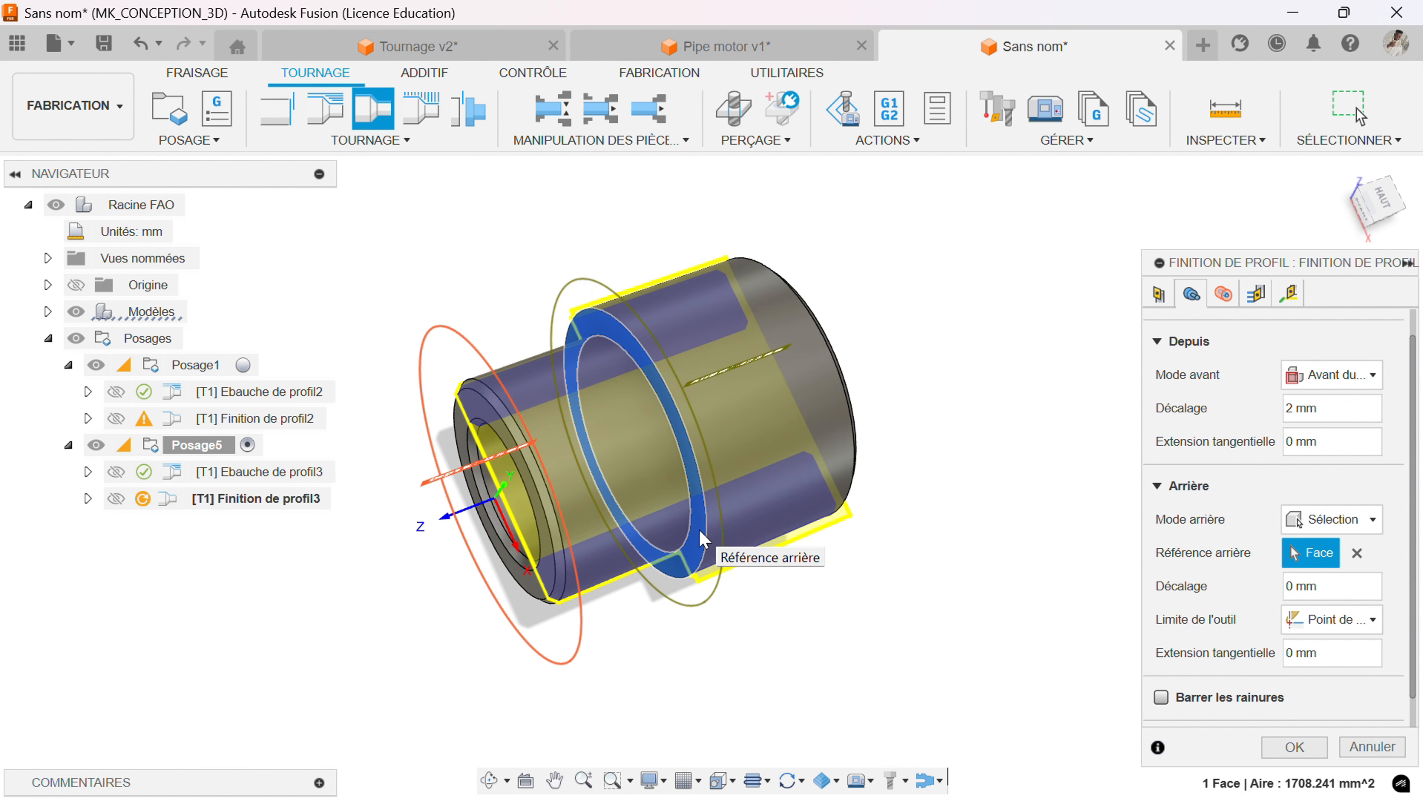
pyautogui.keyDown('shift'); pyautogui.moveTo(959, 602); pyautogui.dragTo(994, 508, button='middle'); pyautogui.keyUp('shift')
pyautogui.scroll(-1, 1217, 588)
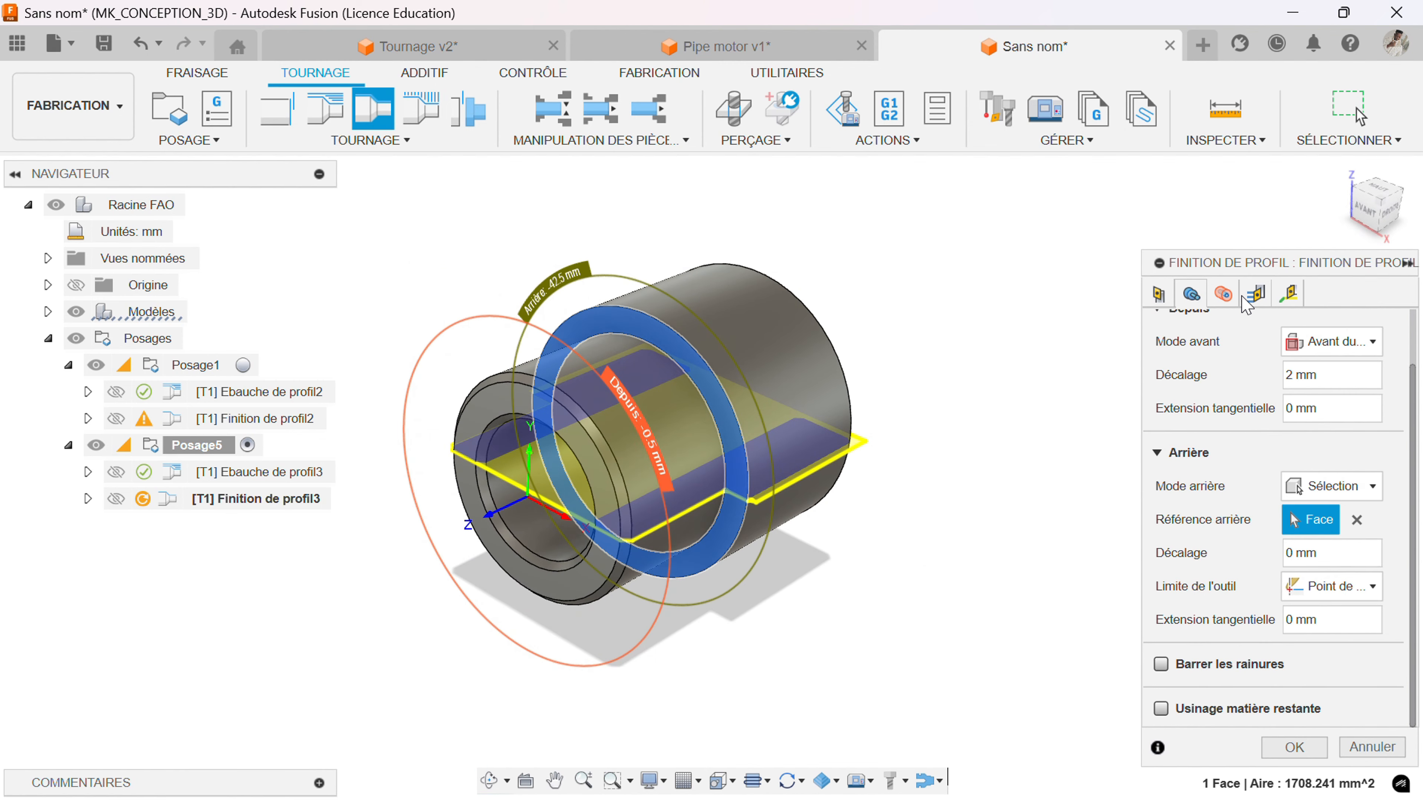
# Set the finishing passes' stepover to 0.5 mm and enable stock to leave with 0 mm in X.
pyautogui.click(1256, 303)
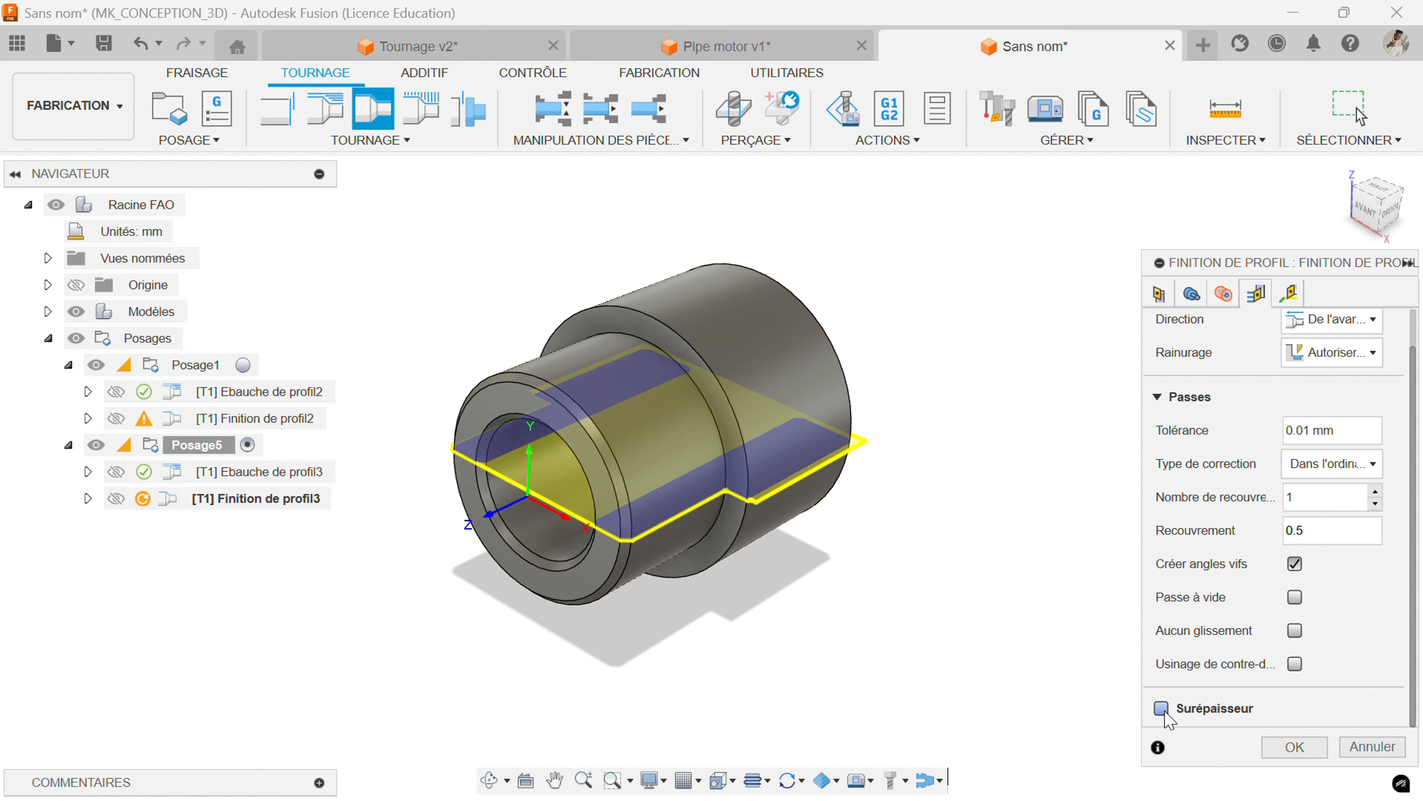
pyautogui.scroll(-1, 1174, 633)
pyautogui.moveTo(1337, 679); pyautogui.dragTo(1256, 679)
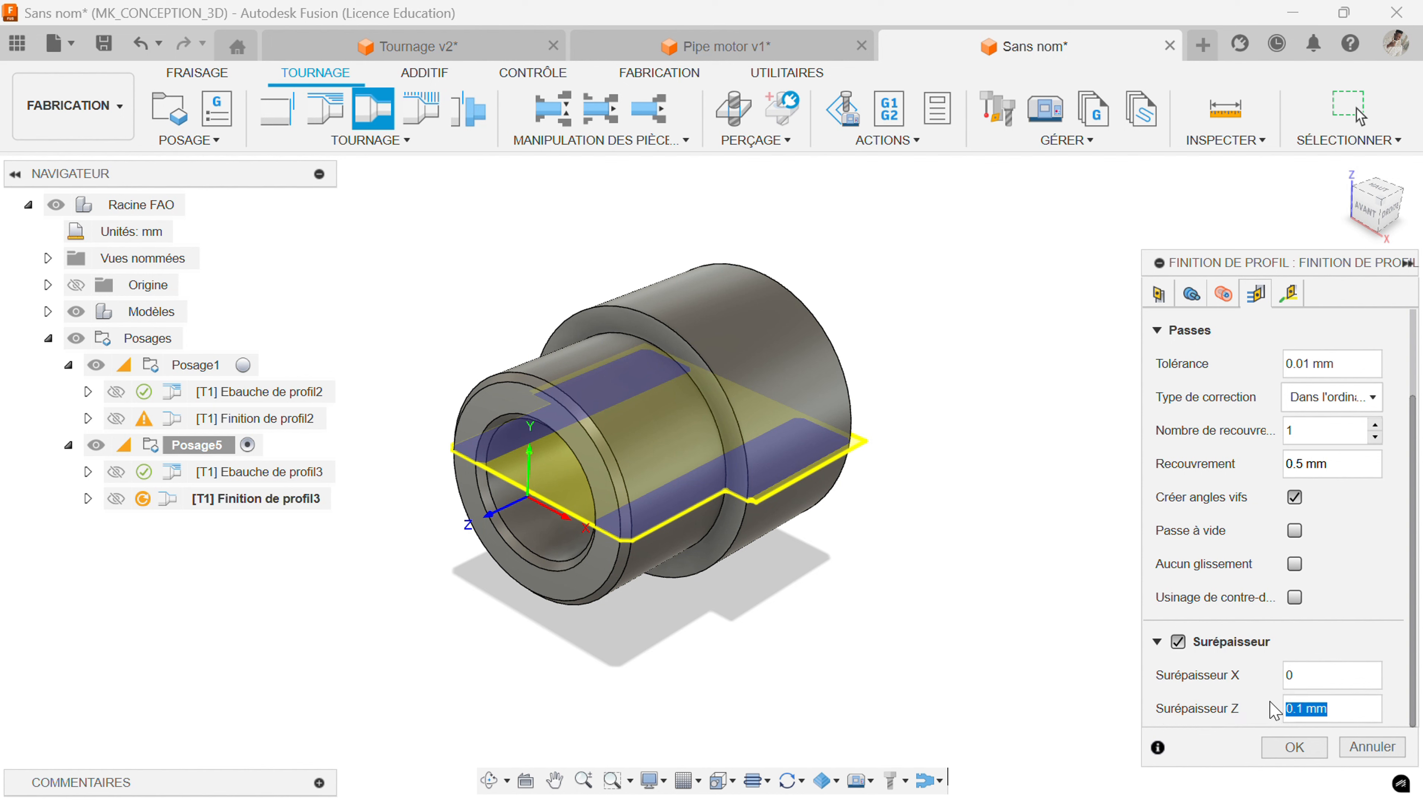
pyautogui.scroll(2, 1238, 609)
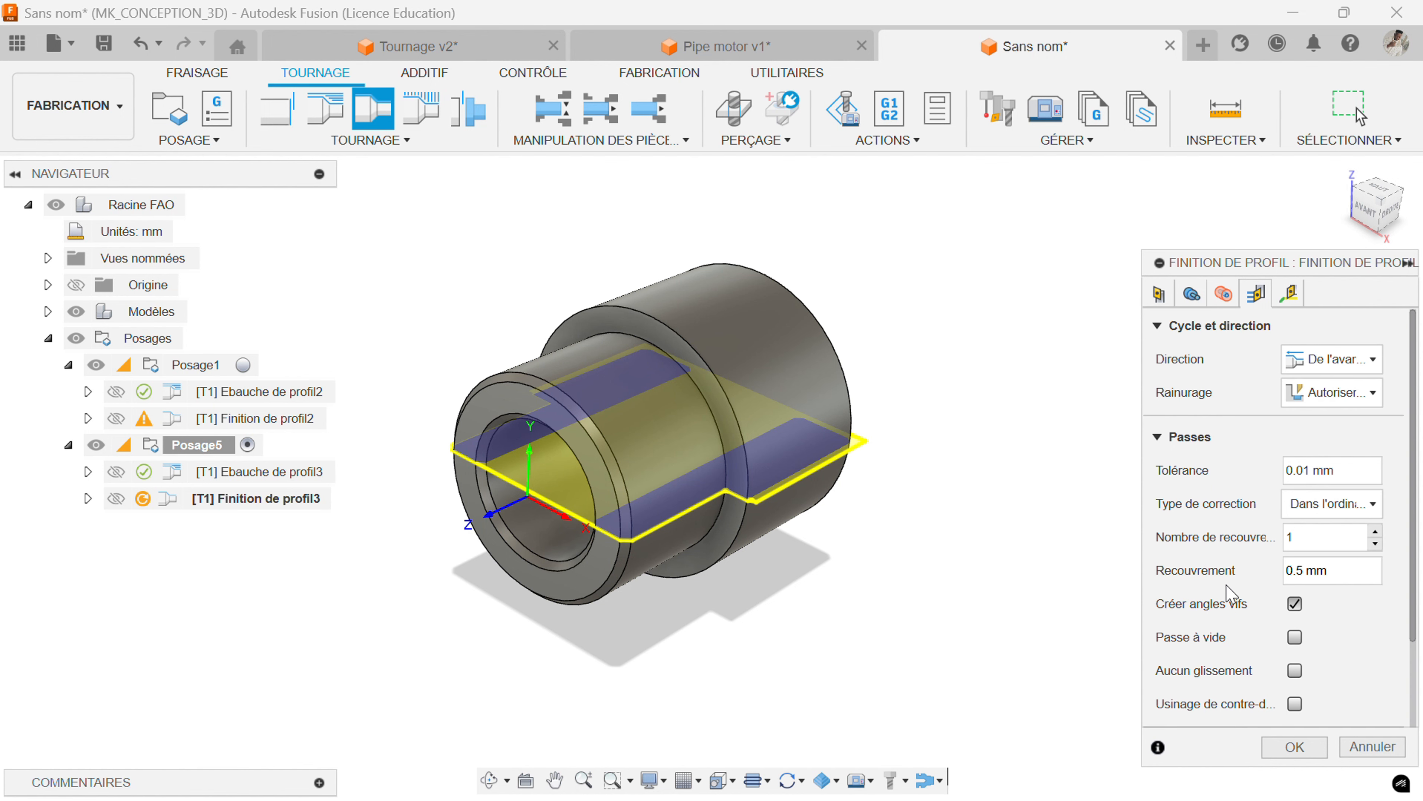
# Review the finishing operation's radius and geometry limits, and generate its toolpath.
pyautogui.click(1226, 297)
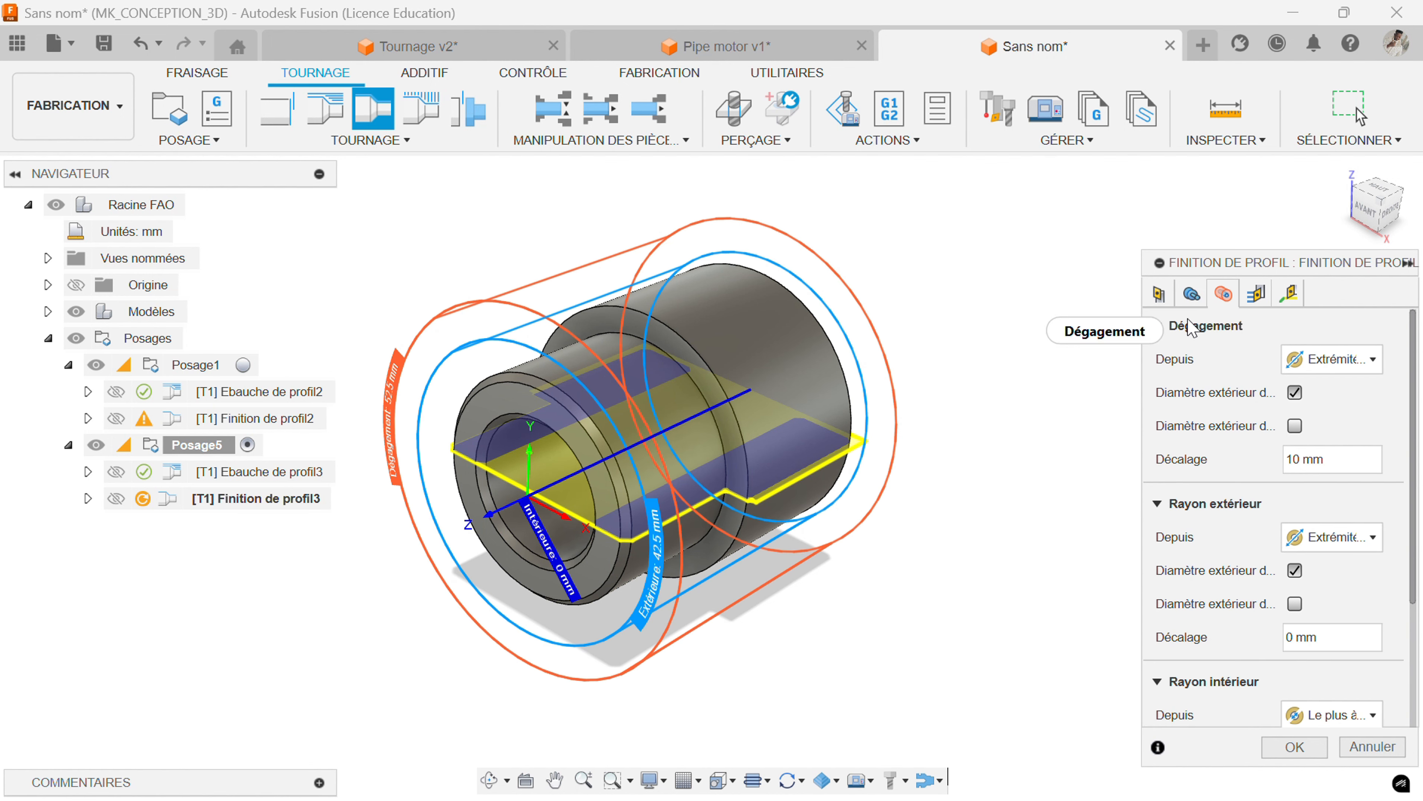
pyautogui.click(1189, 304)
pyautogui.scroll(-1, 1237, 479)
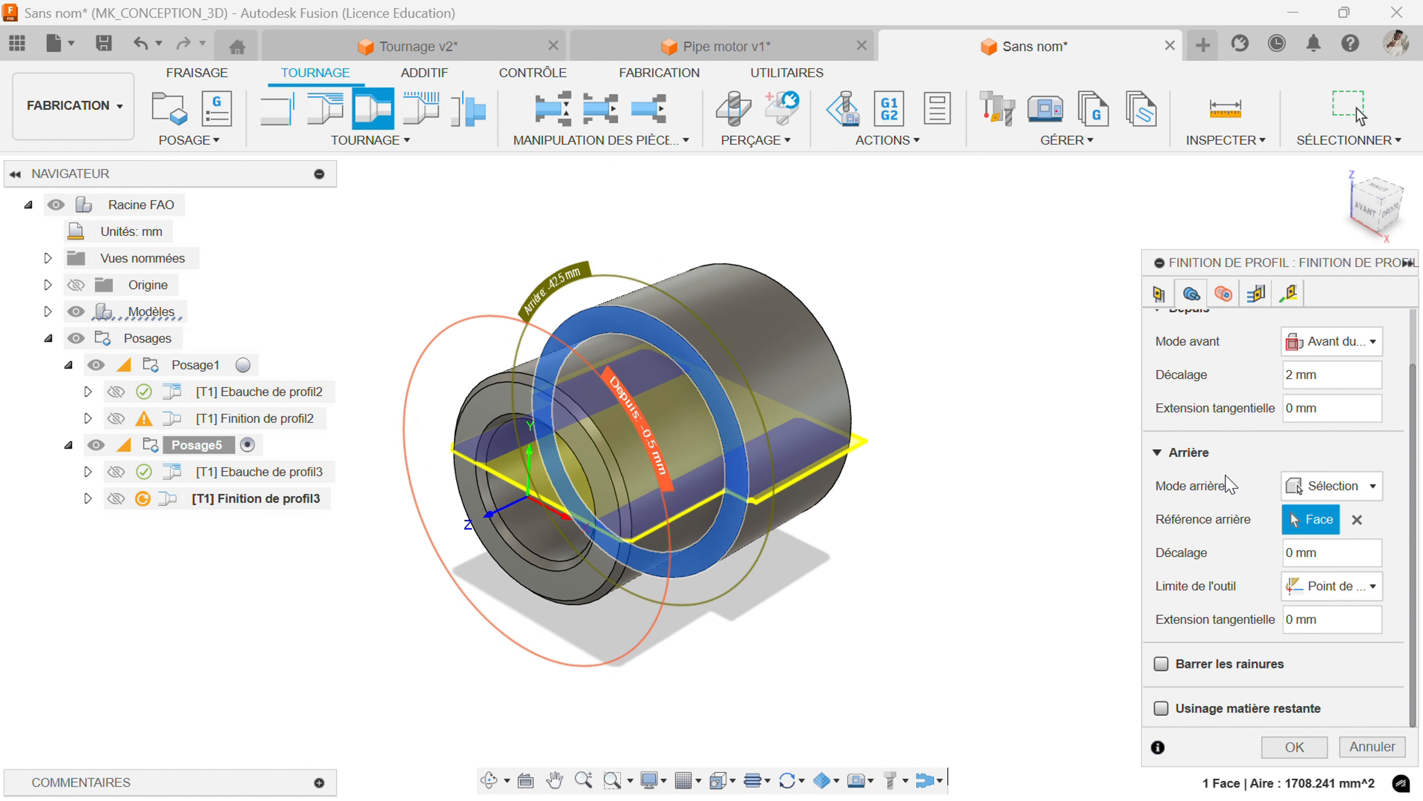
pyautogui.scroll(1, 1229, 485)
pyautogui.click(1294, 747)
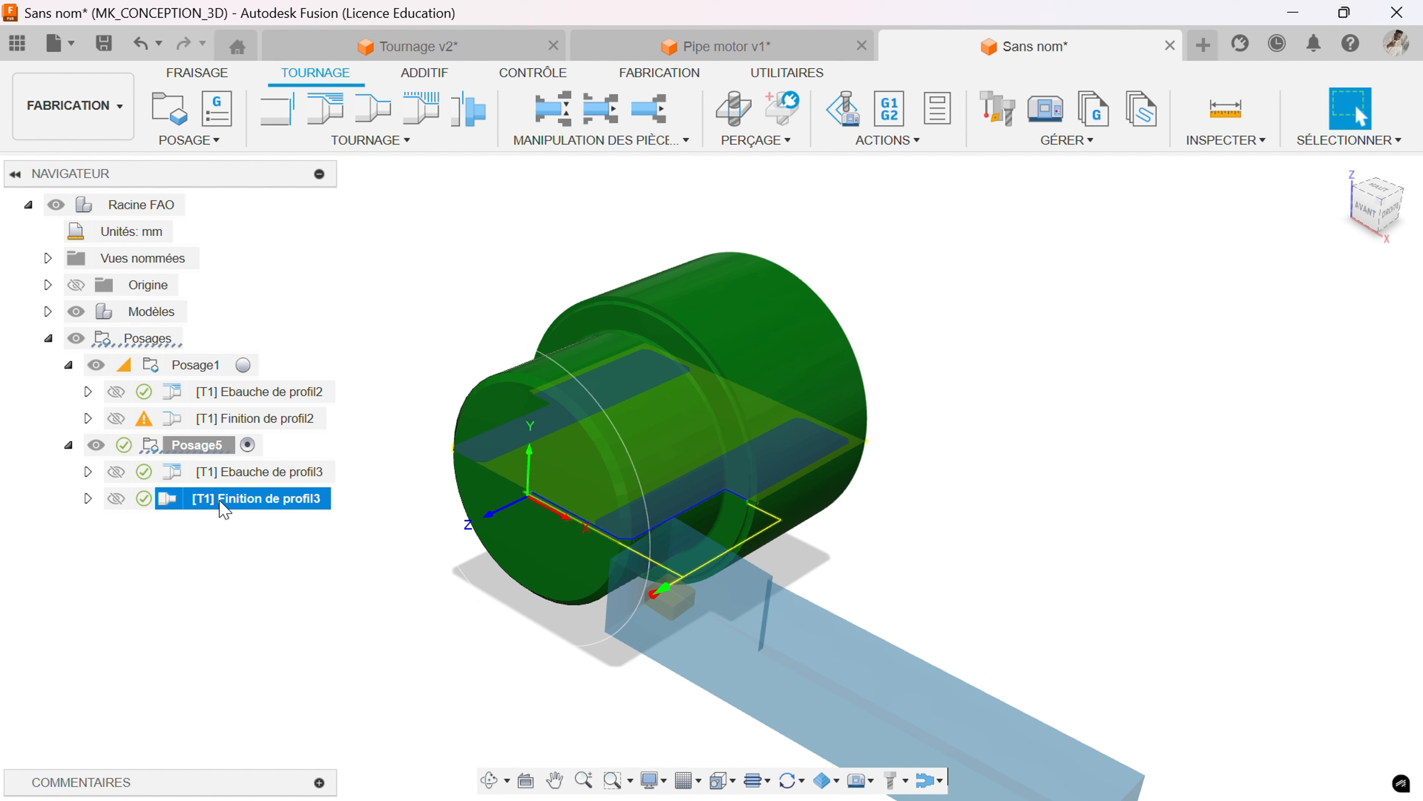
pyautogui.keyDown('shift'); pyautogui.moveTo(626, 645); pyautogui.dragTo(556, 620, button='middle'); pyautogui.keyUp('shift')
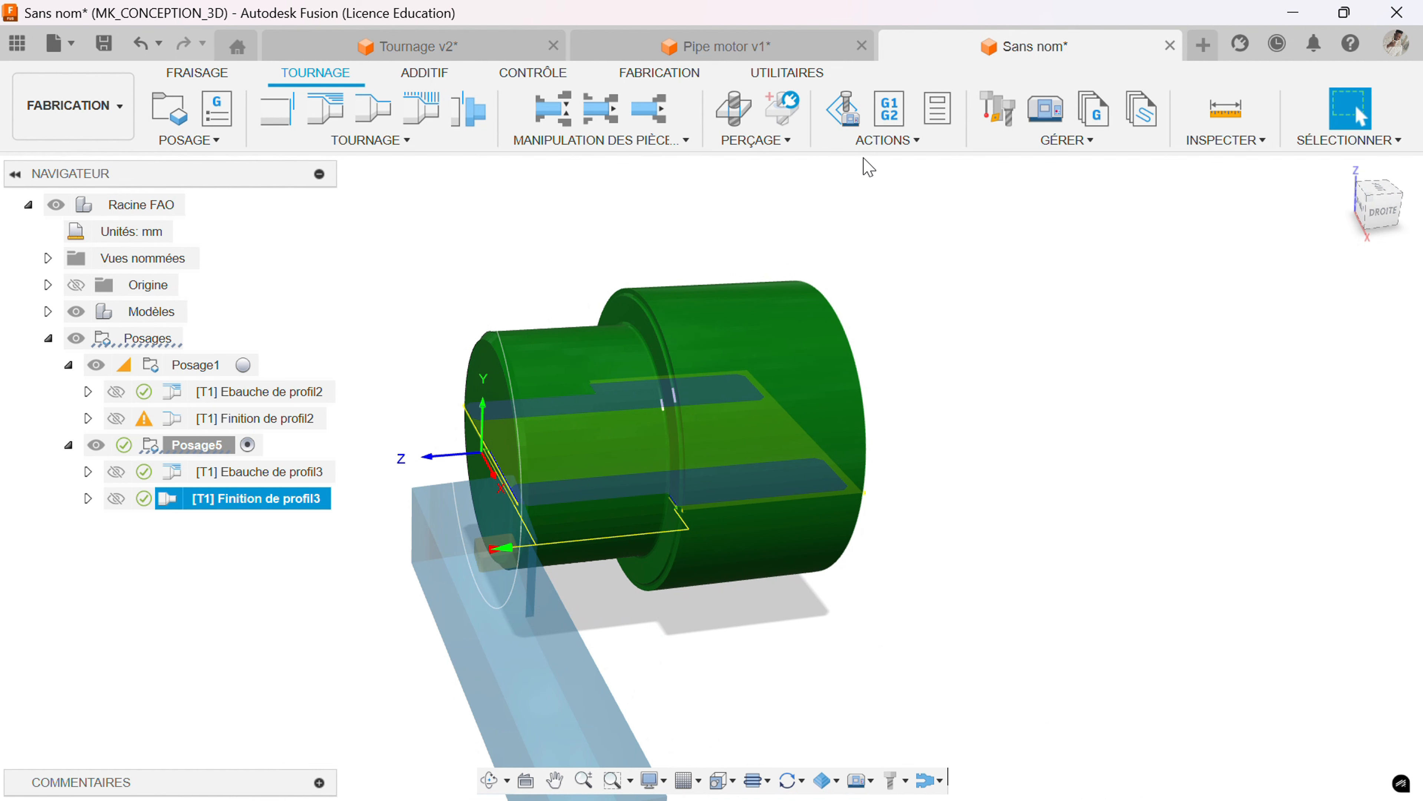
# Simulate the second setup's profile finishing toolpath, and exit the simulation.
pyautogui.click(878, 140)
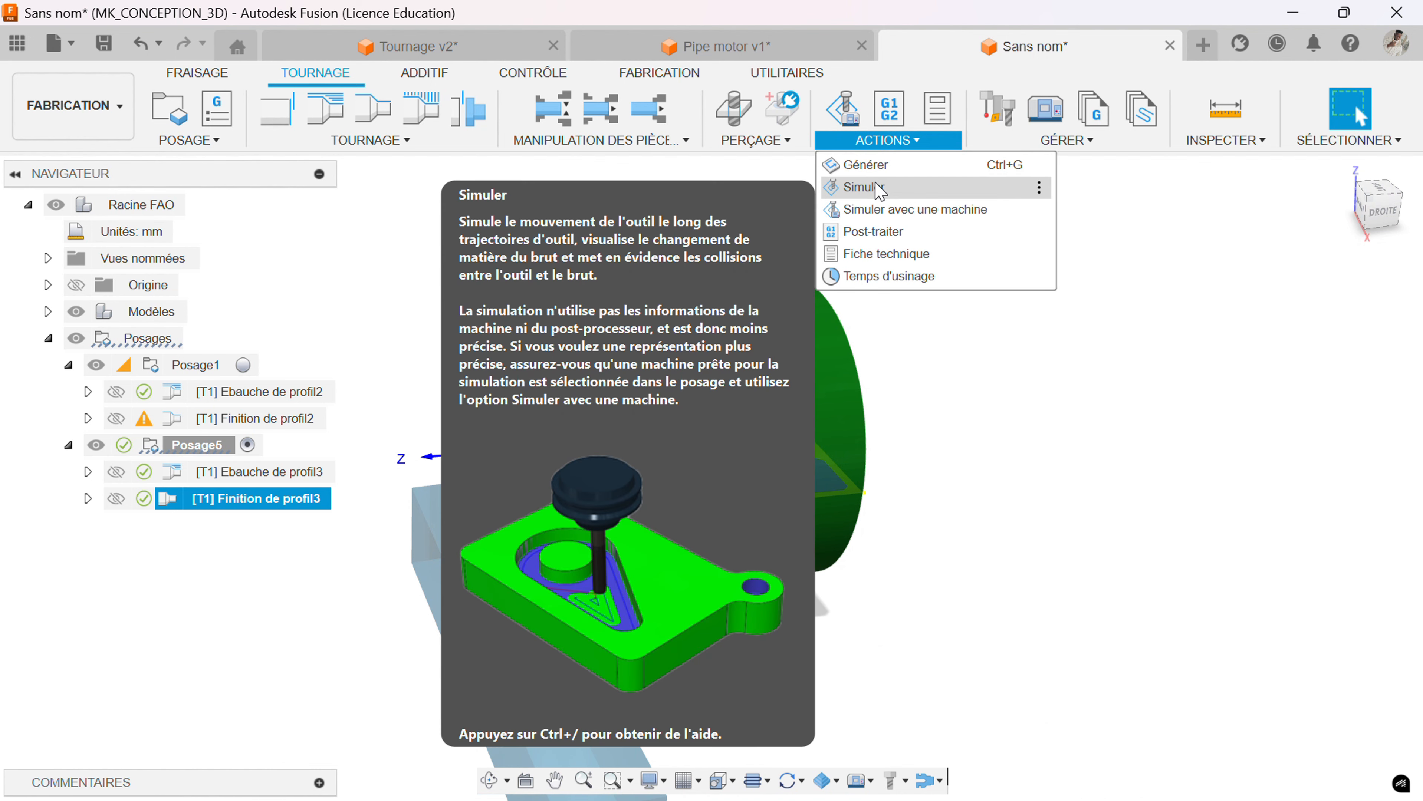
pyautogui.click(880, 190)
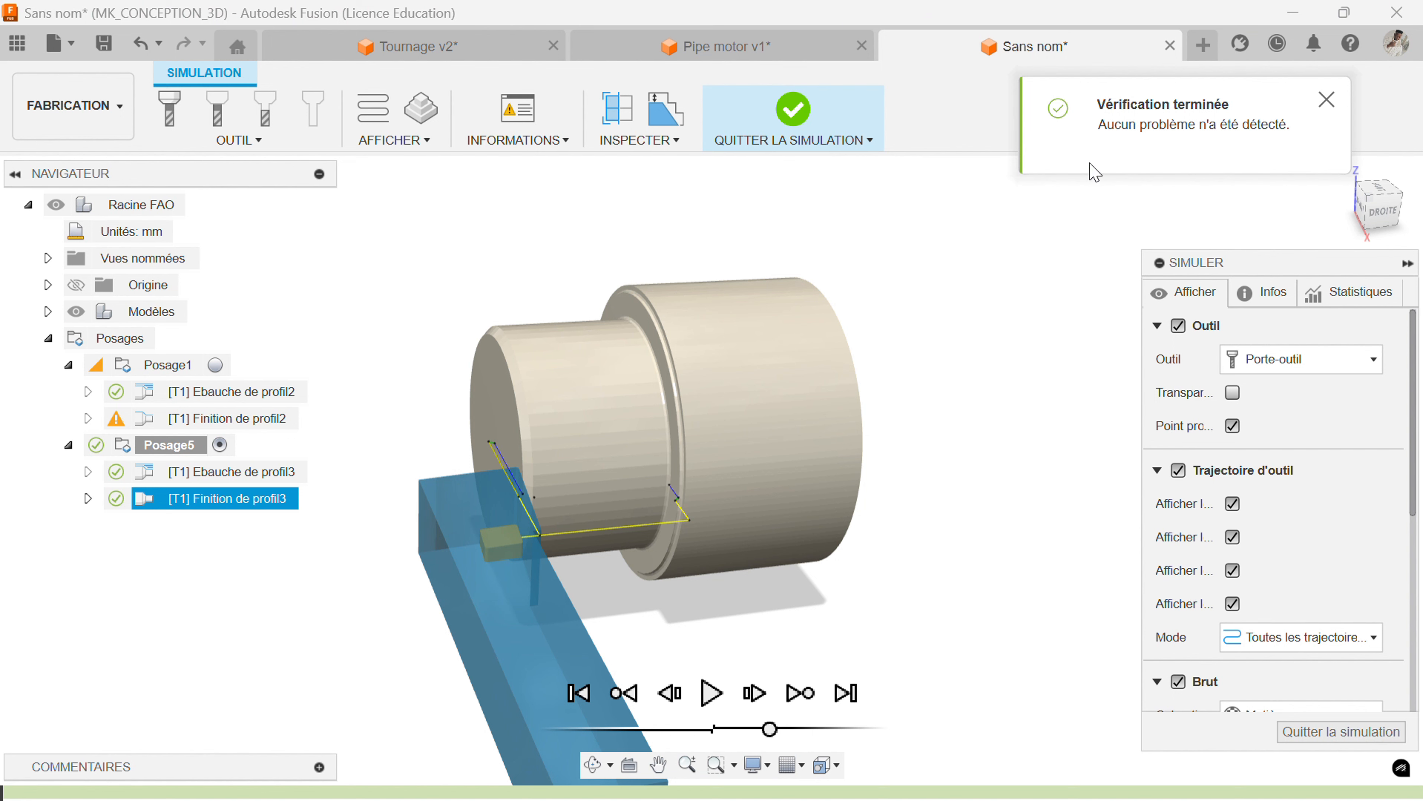
pyautogui.click(711, 699)
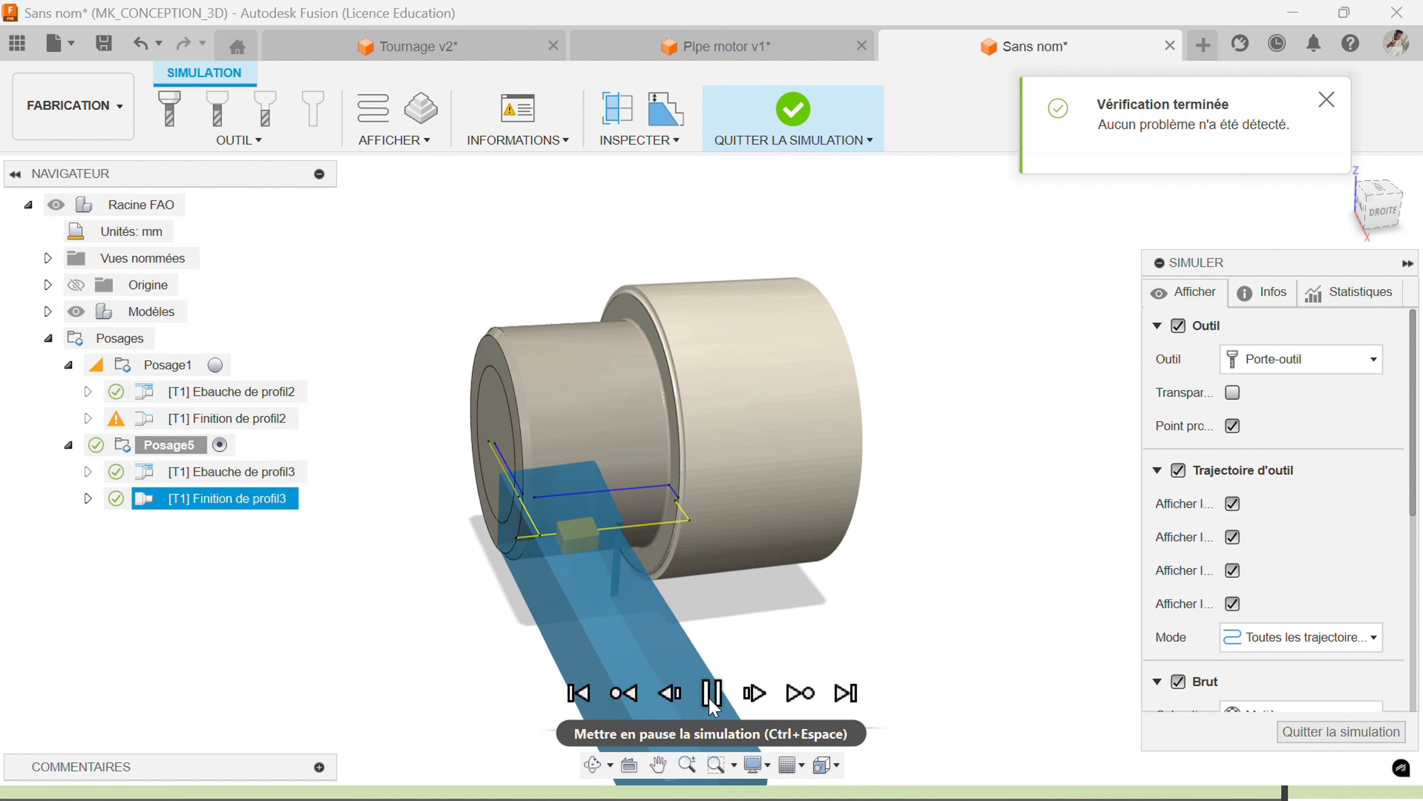
pyautogui.click(1290, 733)
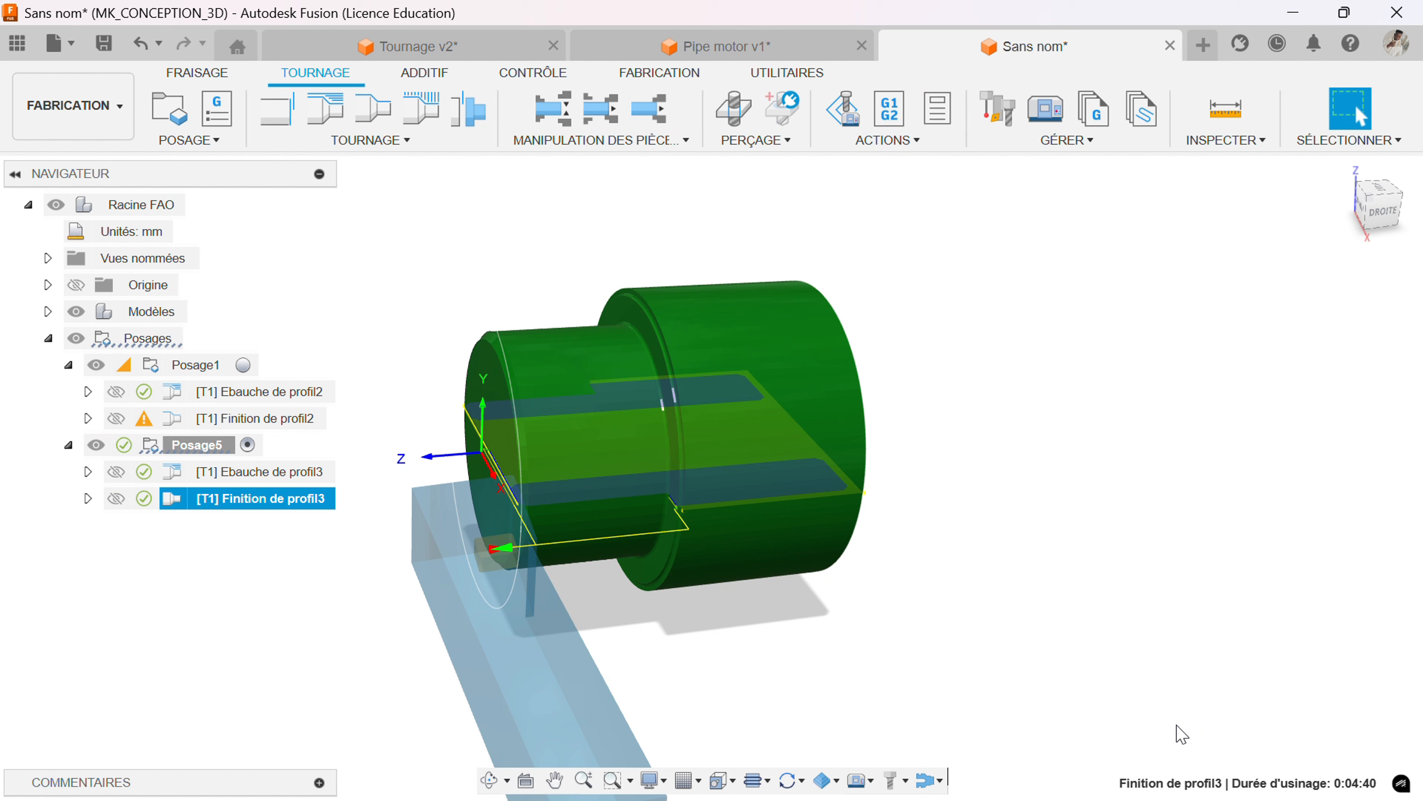
# Check the warning on the first setup's profile finishing operation, clear the selection and inspect the stepped, bored part.
pyautogui.click(145, 420)
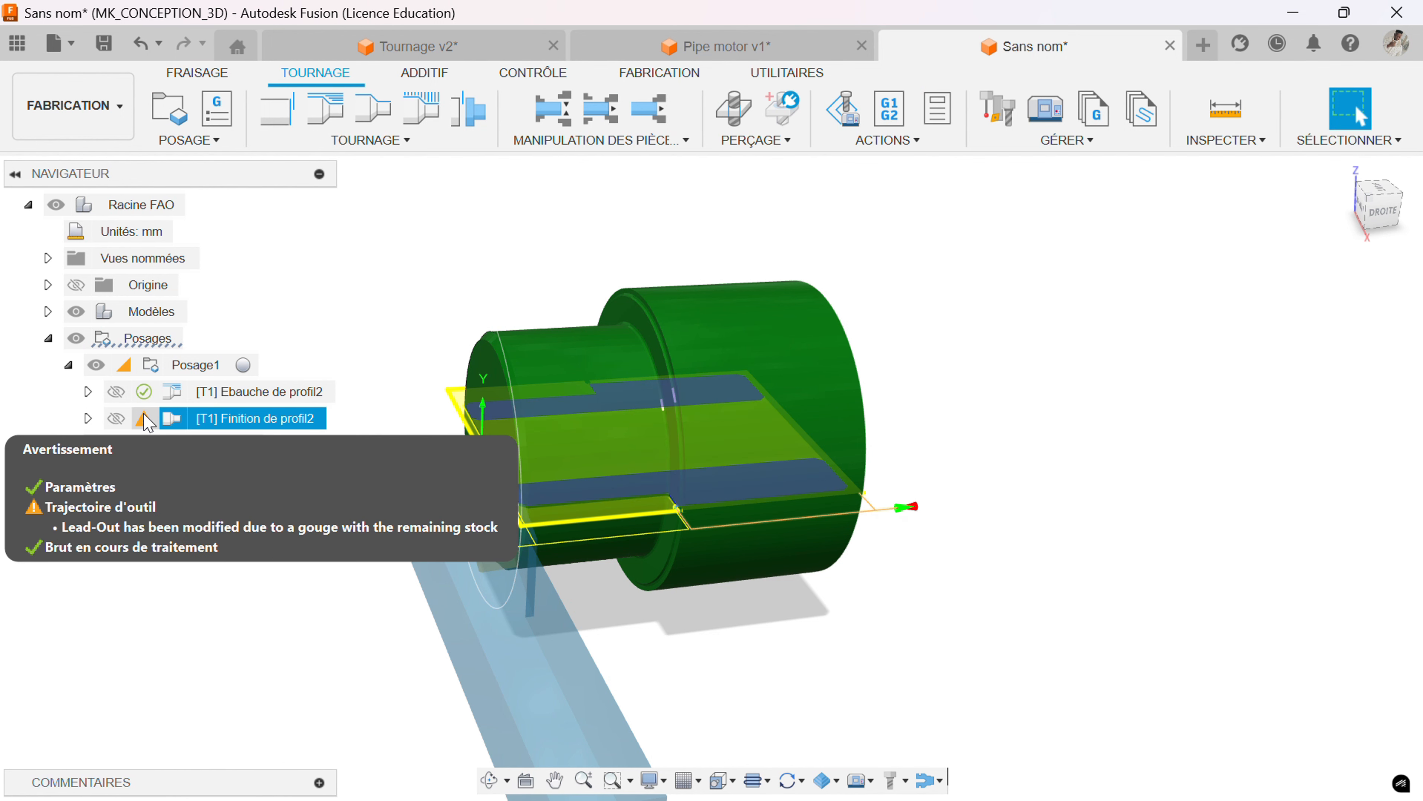
pyautogui.scroll(-5, 865, 589)
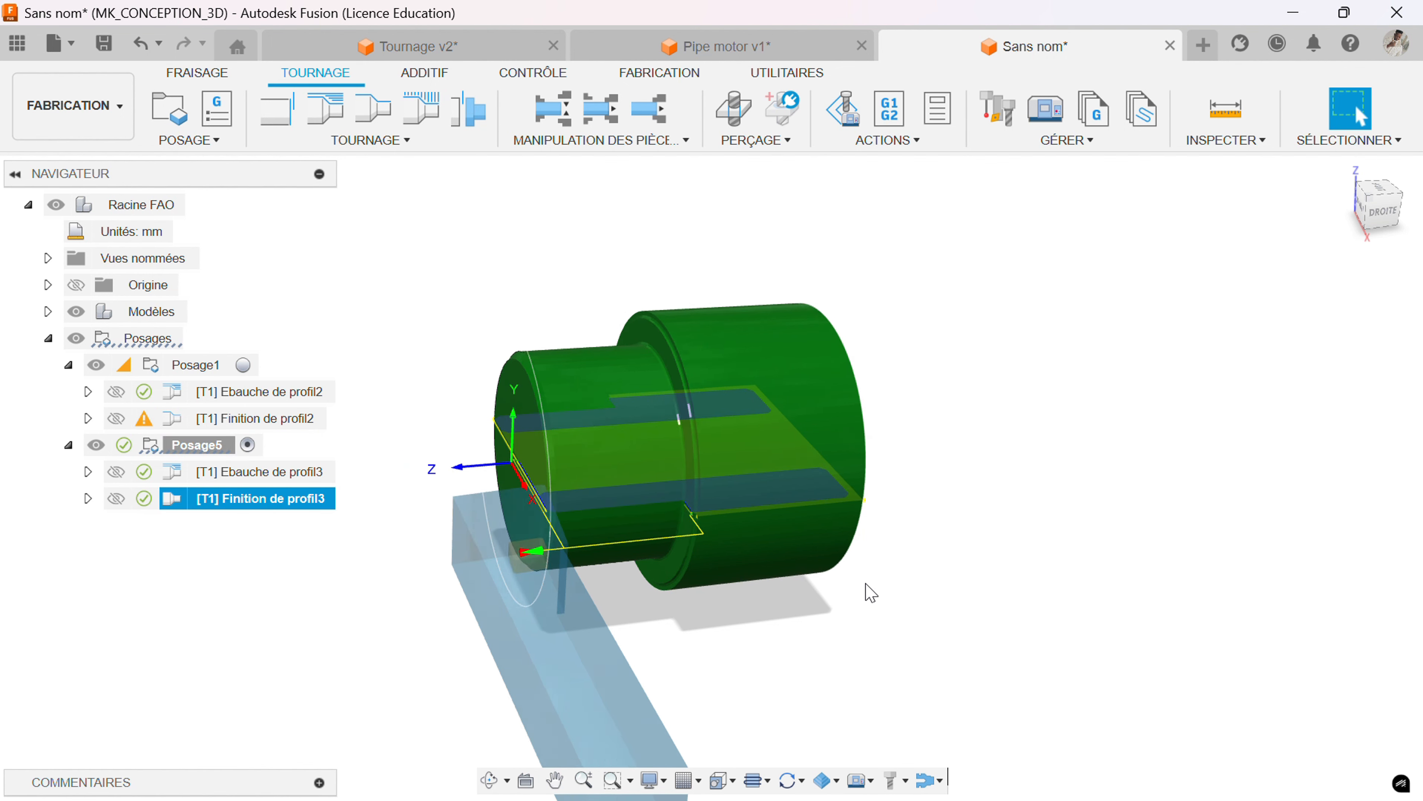
pyautogui.moveTo(810, 609); pyautogui.dragTo(787, 559, button='middle')
pyautogui.scroll(4, 755, 522)
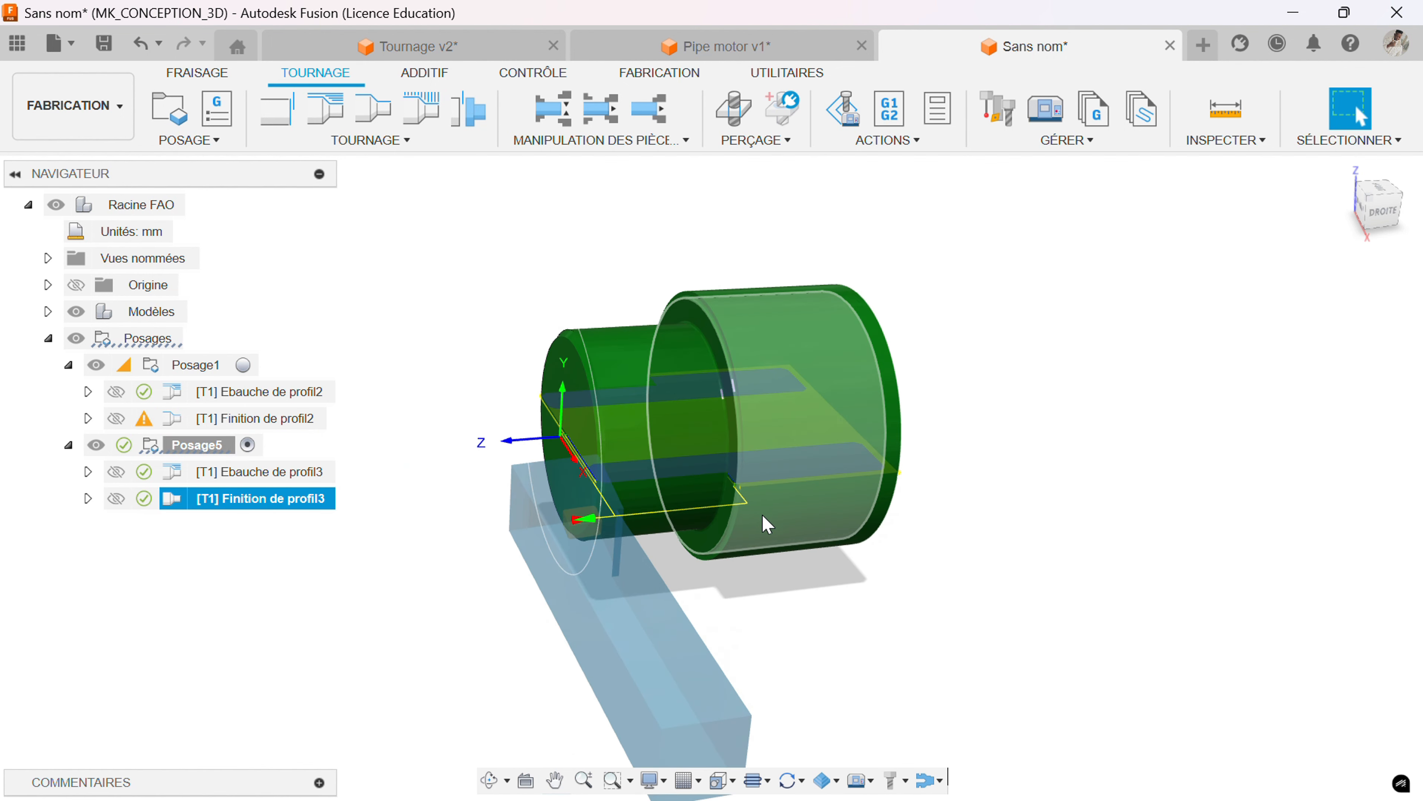
pyautogui.click(787, 622)
pyautogui.keyDown('shift'); pyautogui.moveTo(787, 622); pyautogui.dragTo(819, 651, button='middle'); pyautogui.keyUp('shift')
pyautogui.scroll(2, 730, 448)
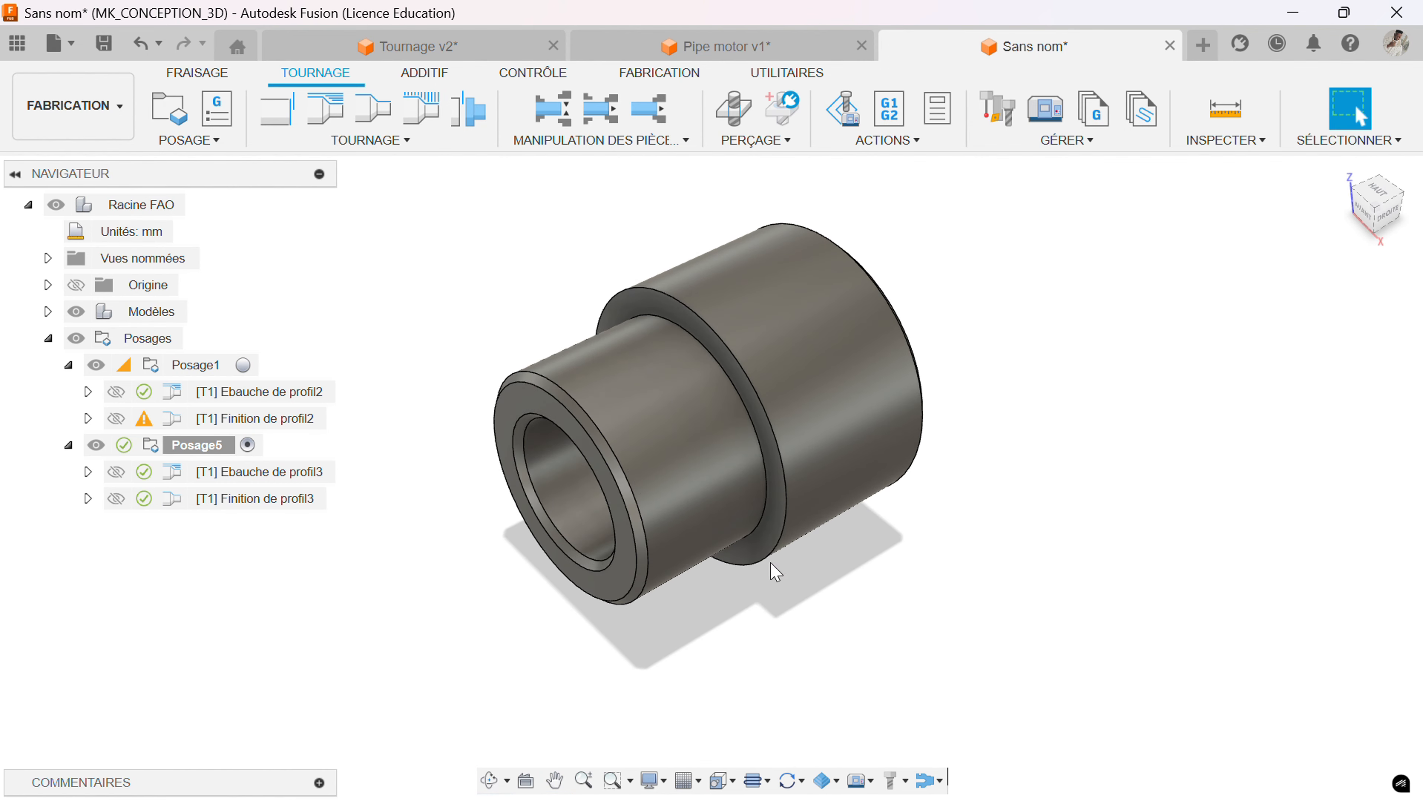
pyautogui.keyDown('shift'); pyautogui.moveTo(776, 573); pyautogui.dragTo(680, 575, button='middle'); pyautogui.keyUp('shift')
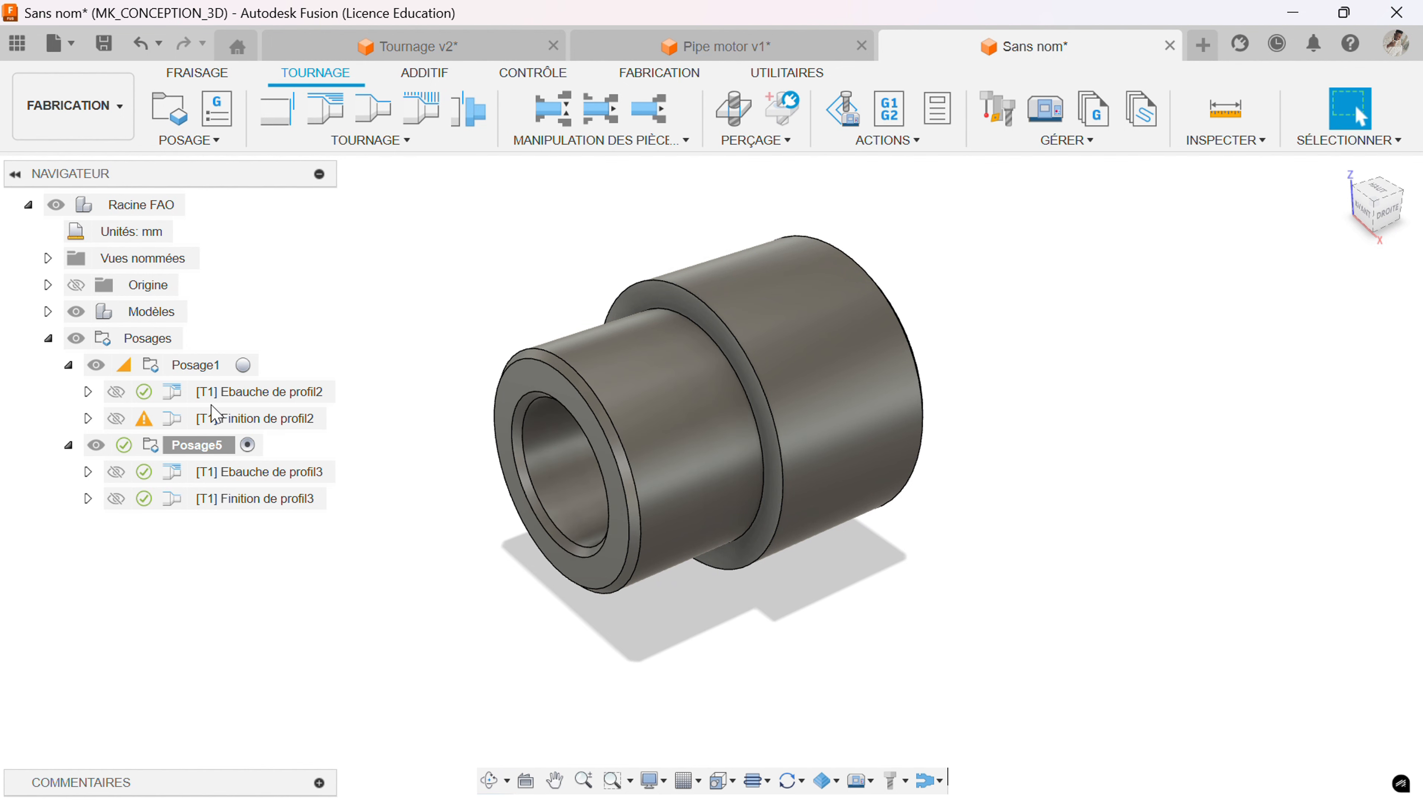
# Select both setups with all their roughing and finishing operations, and start a combined simulation.
pyautogui.click(190, 365)
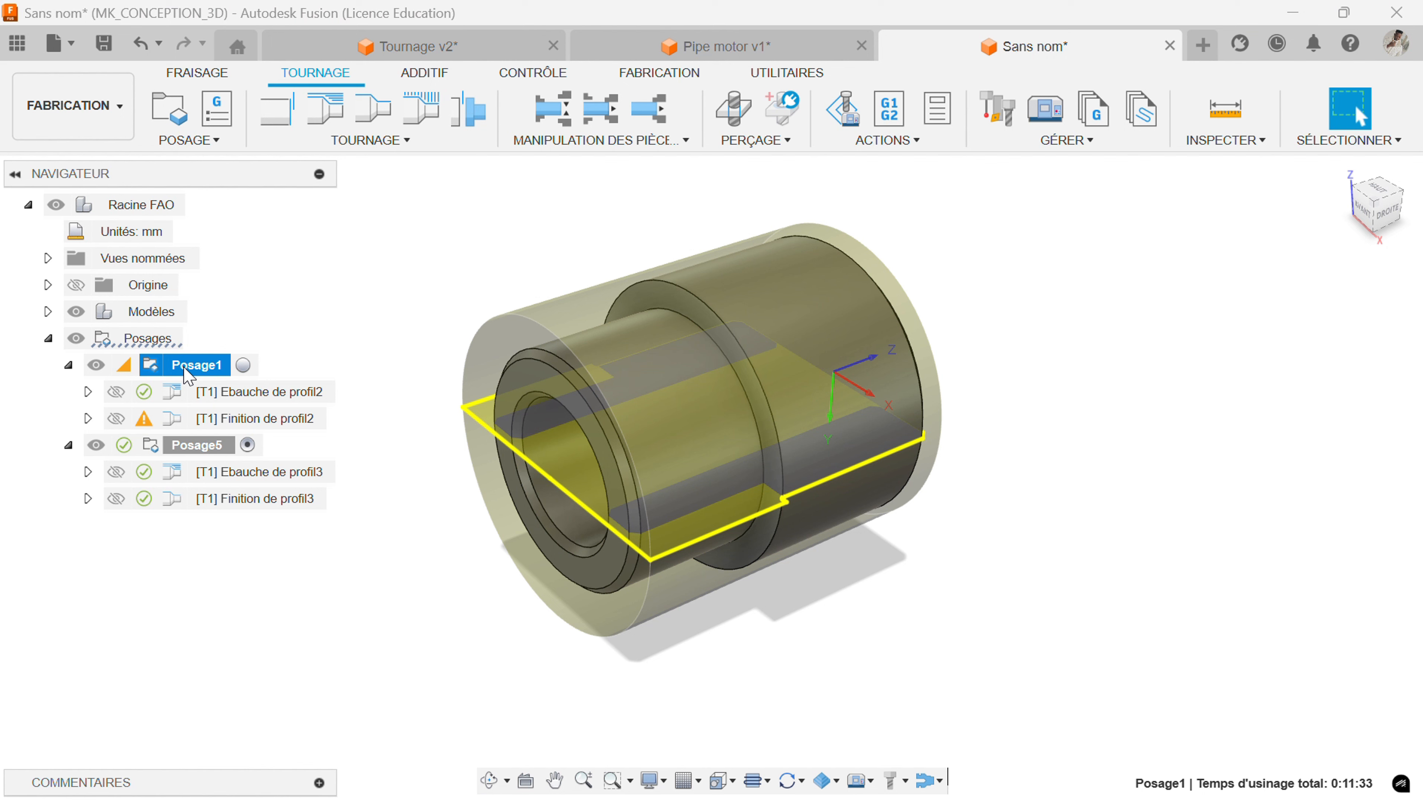
pyautogui.click(224, 392)
pyautogui.keyDown('ctrl'); pyautogui.click(218, 420); pyautogui.keyUp('ctrl')
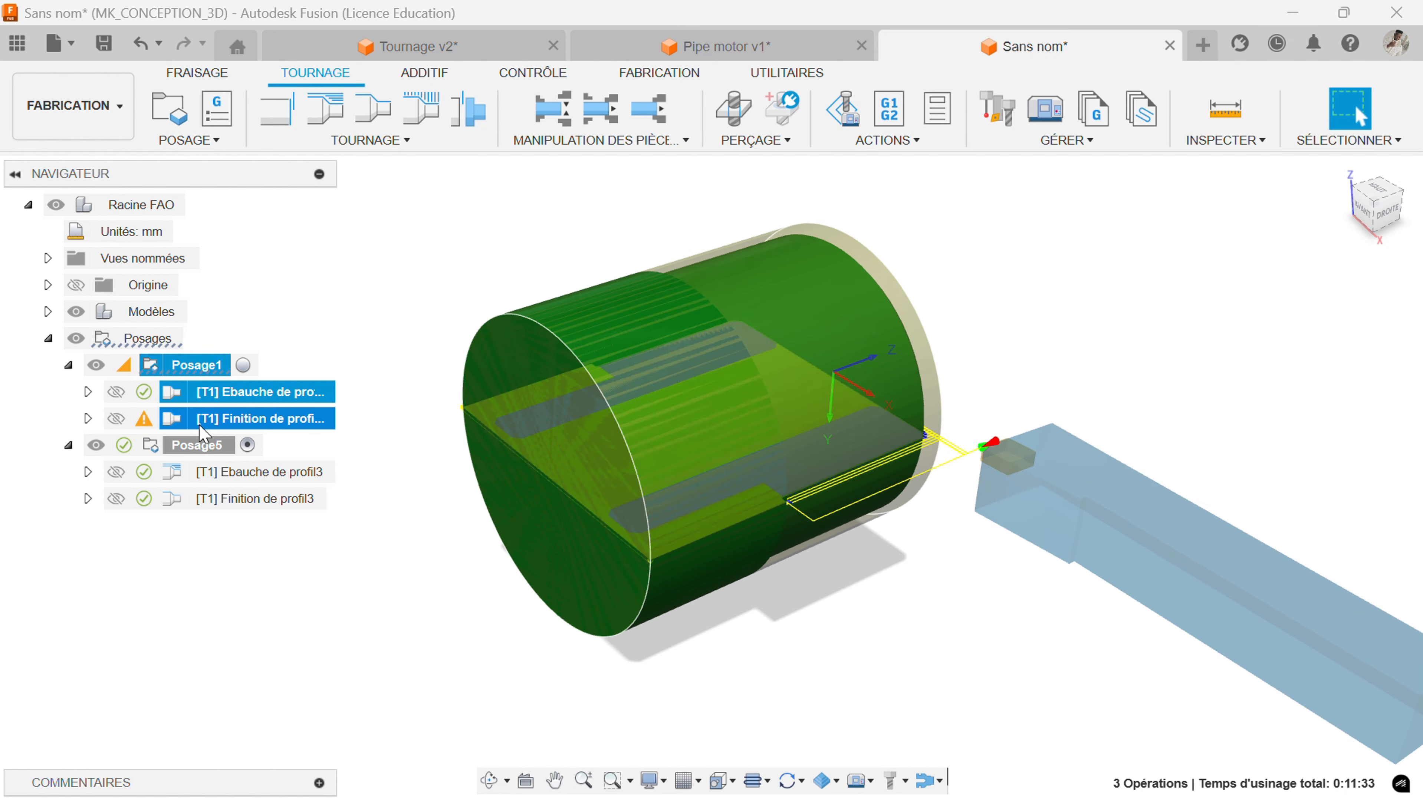
pyautogui.keyDown('ctrl'); pyautogui.click(190, 446); pyautogui.keyUp('ctrl')
pyautogui.keyDown('ctrl'); pyautogui.click(222, 472); pyautogui.keyUp('ctrl')
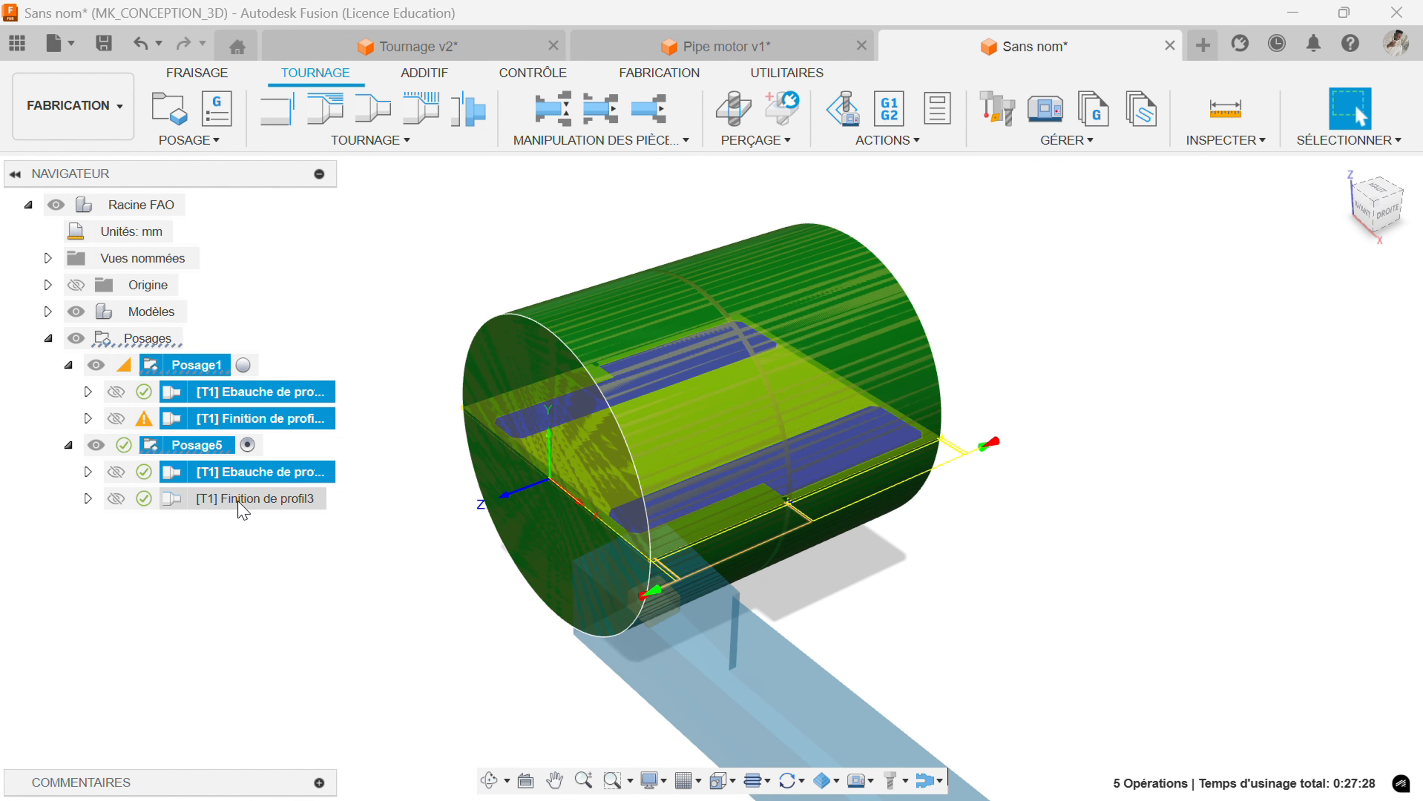
pyautogui.keyDown('ctrl'); pyautogui.click(239, 501); pyautogui.keyUp('ctrl')
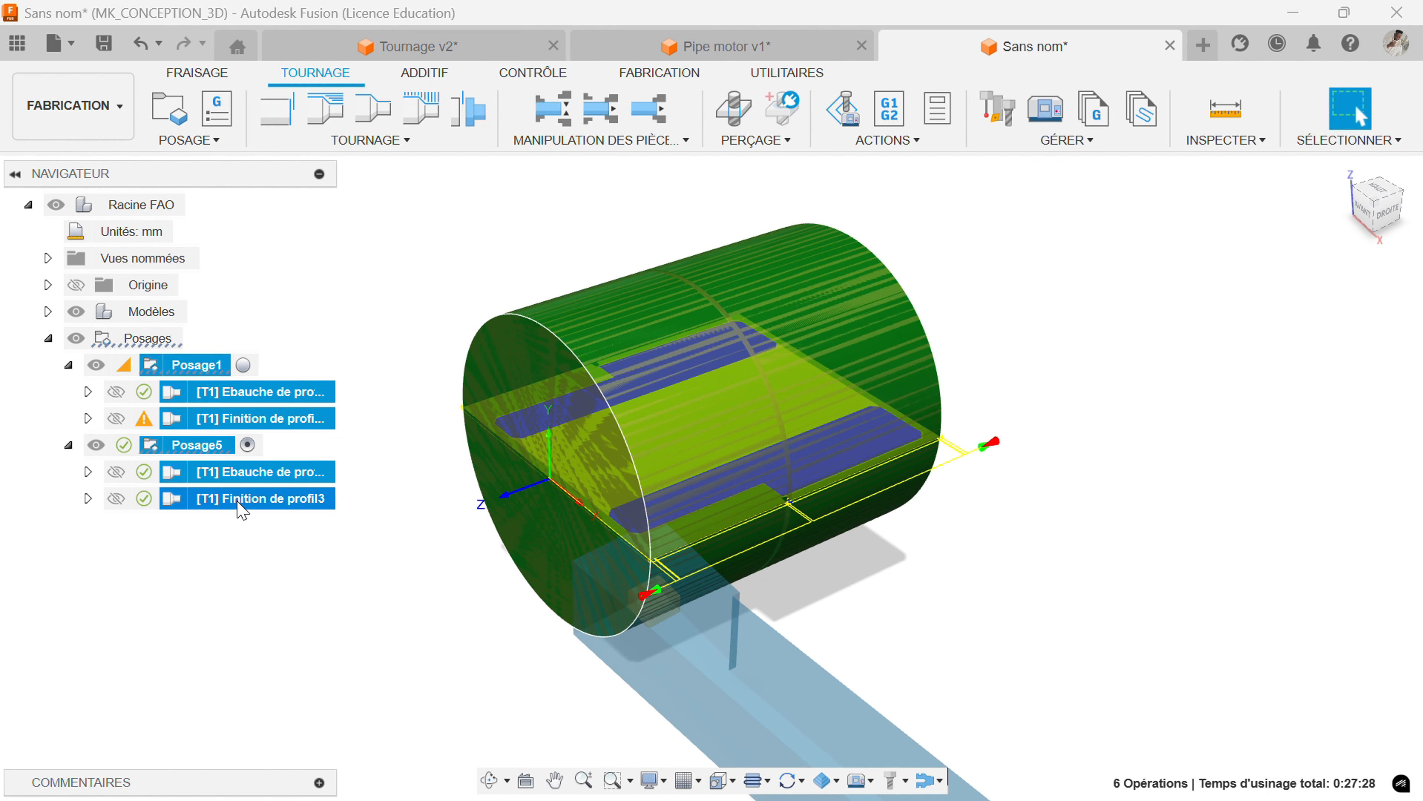
pyautogui.click(845, 145)
pyautogui.click(849, 197)
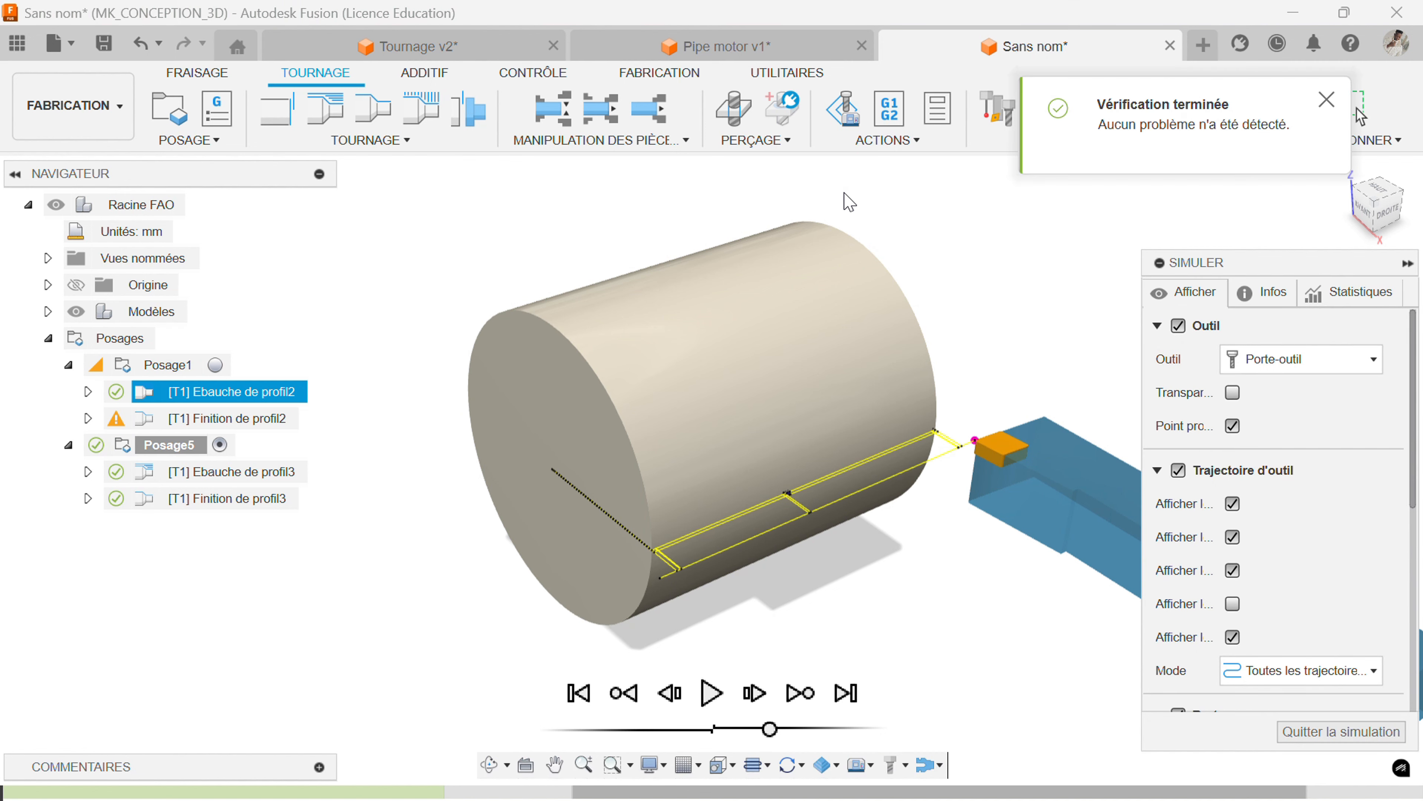
# Collapse the simulation settings and play the combined turning simulation of both setups to the end.
pyautogui.scroll(-2, 814, 474)
pyautogui.moveTo(839, 451); pyautogui.dragTo(763, 430, button='middle')
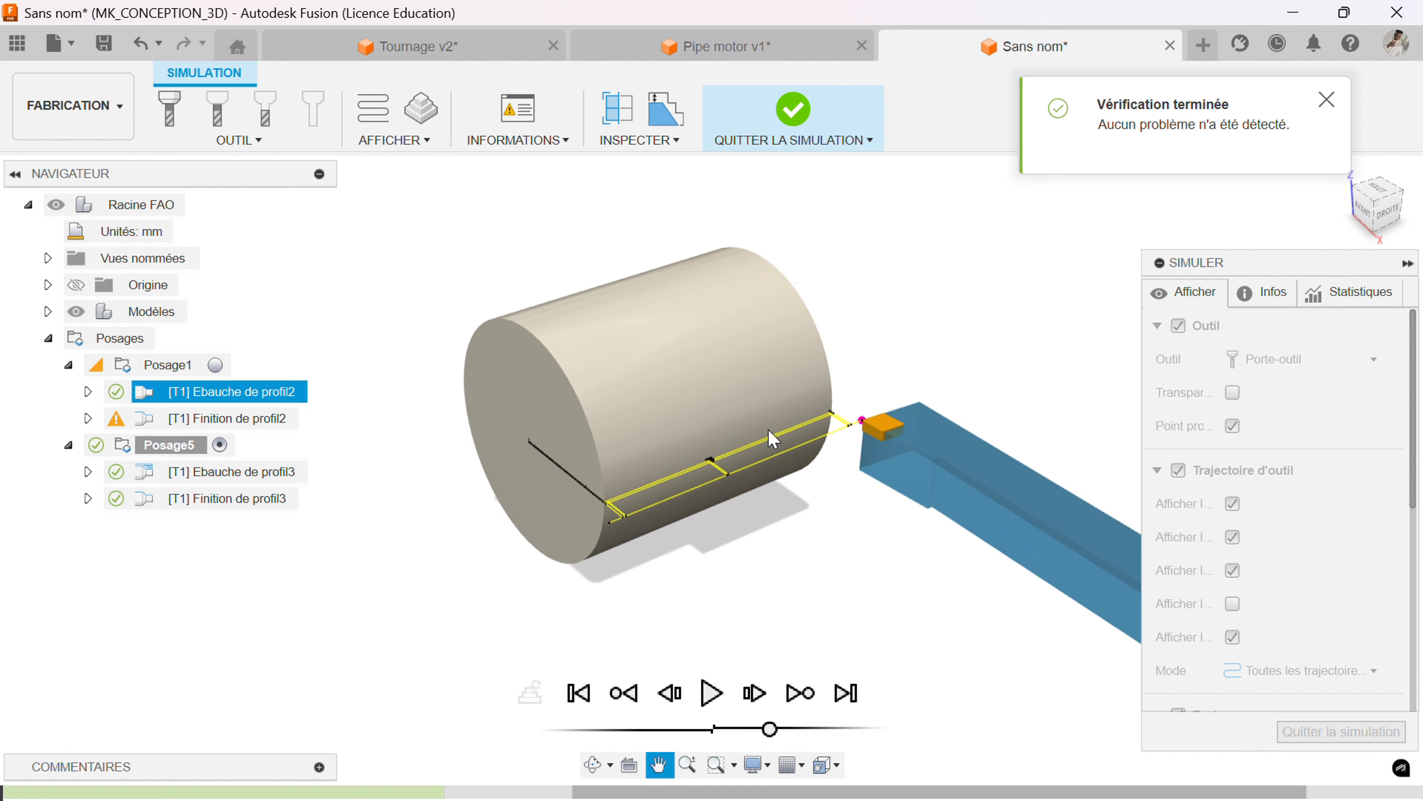
pyautogui.click(1407, 264)
pyautogui.scroll(2, 752, 525)
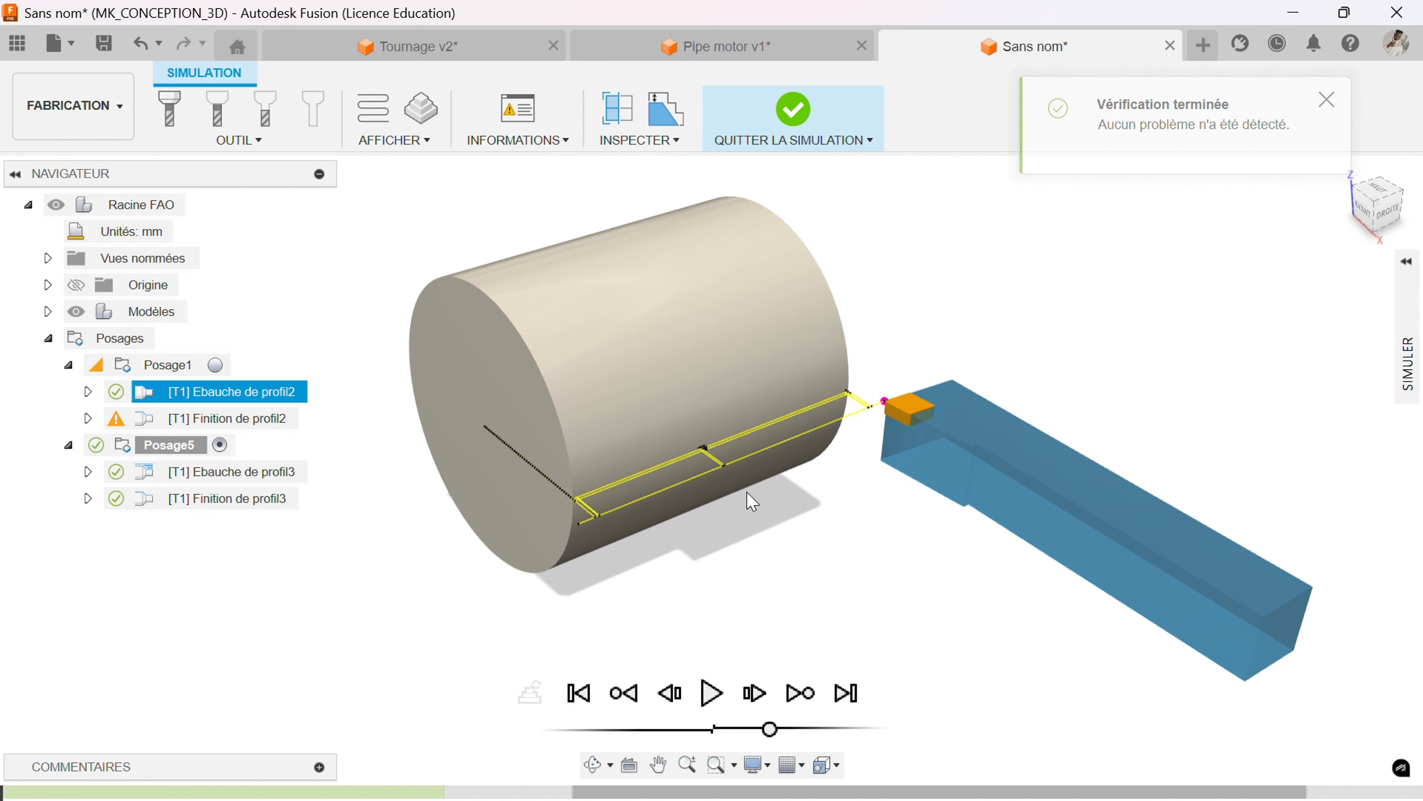
pyautogui.scroll(1, 752, 503)
pyautogui.scroll(1, 724, 530)
pyautogui.moveTo(724, 530); pyautogui.dragTo(745, 569, button='middle')
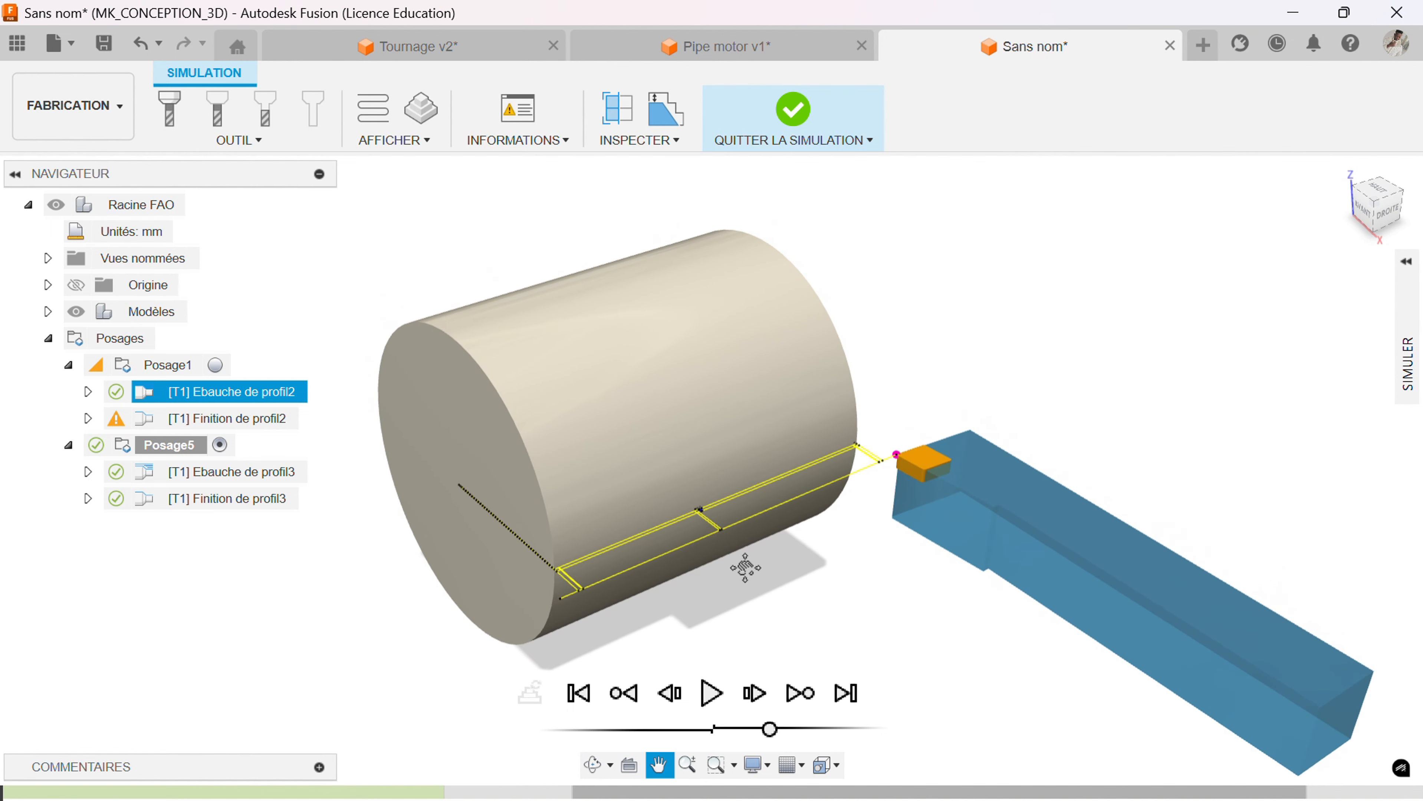
pyautogui.click(710, 699)
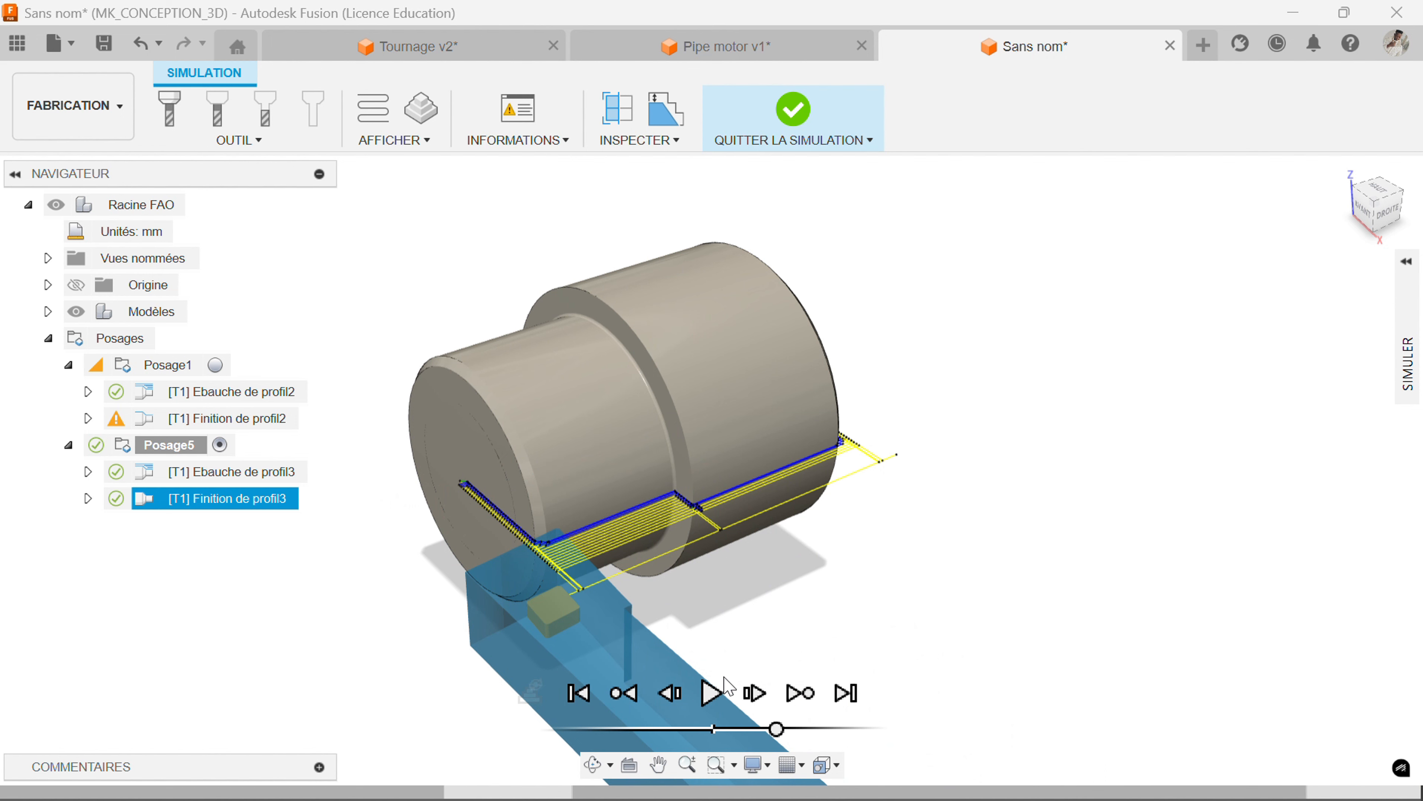
# Replay the combined simulation from the start at a slightly slower speed and examine the cutting from the side.
pyautogui.click(724, 691)
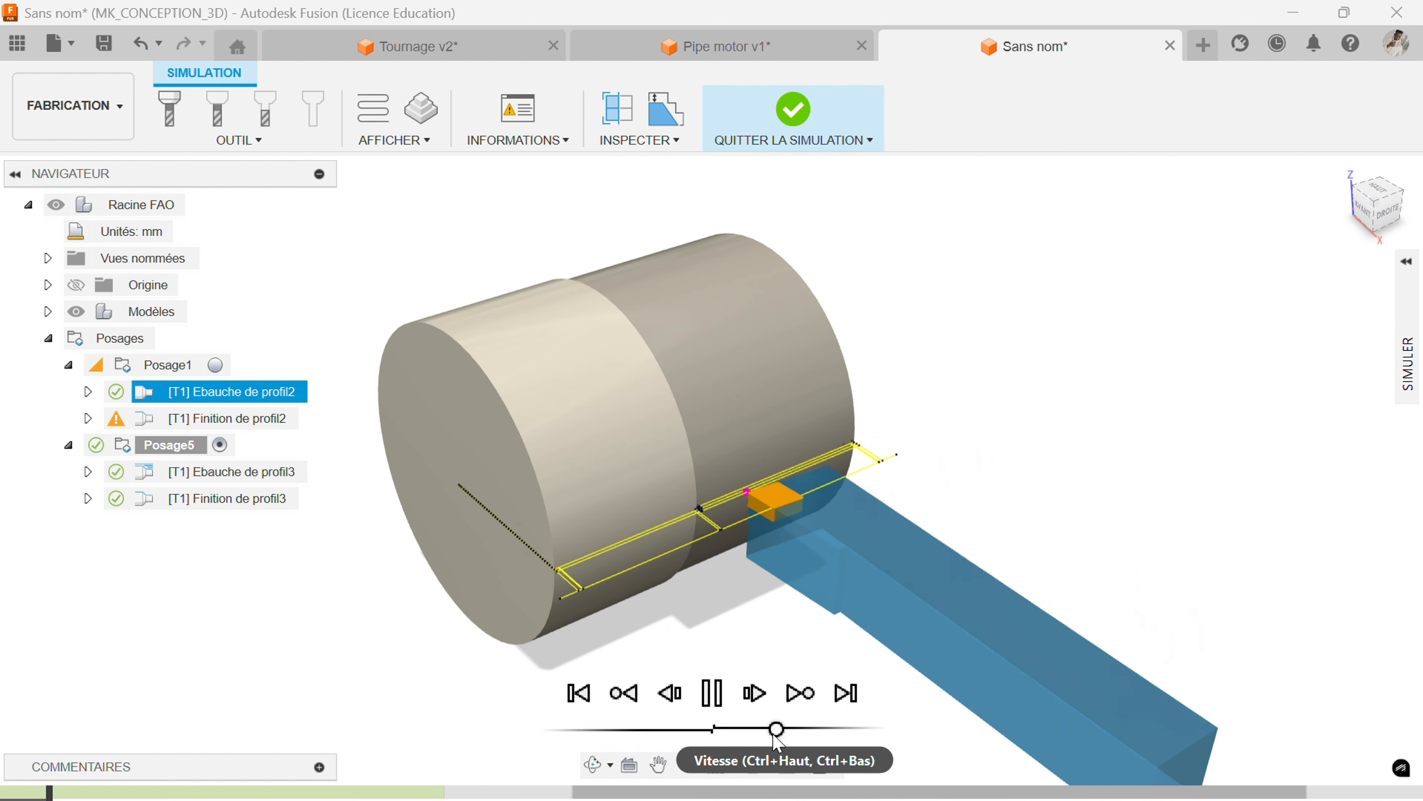
pyautogui.moveTo(774, 734); pyautogui.dragTo(774, 731)
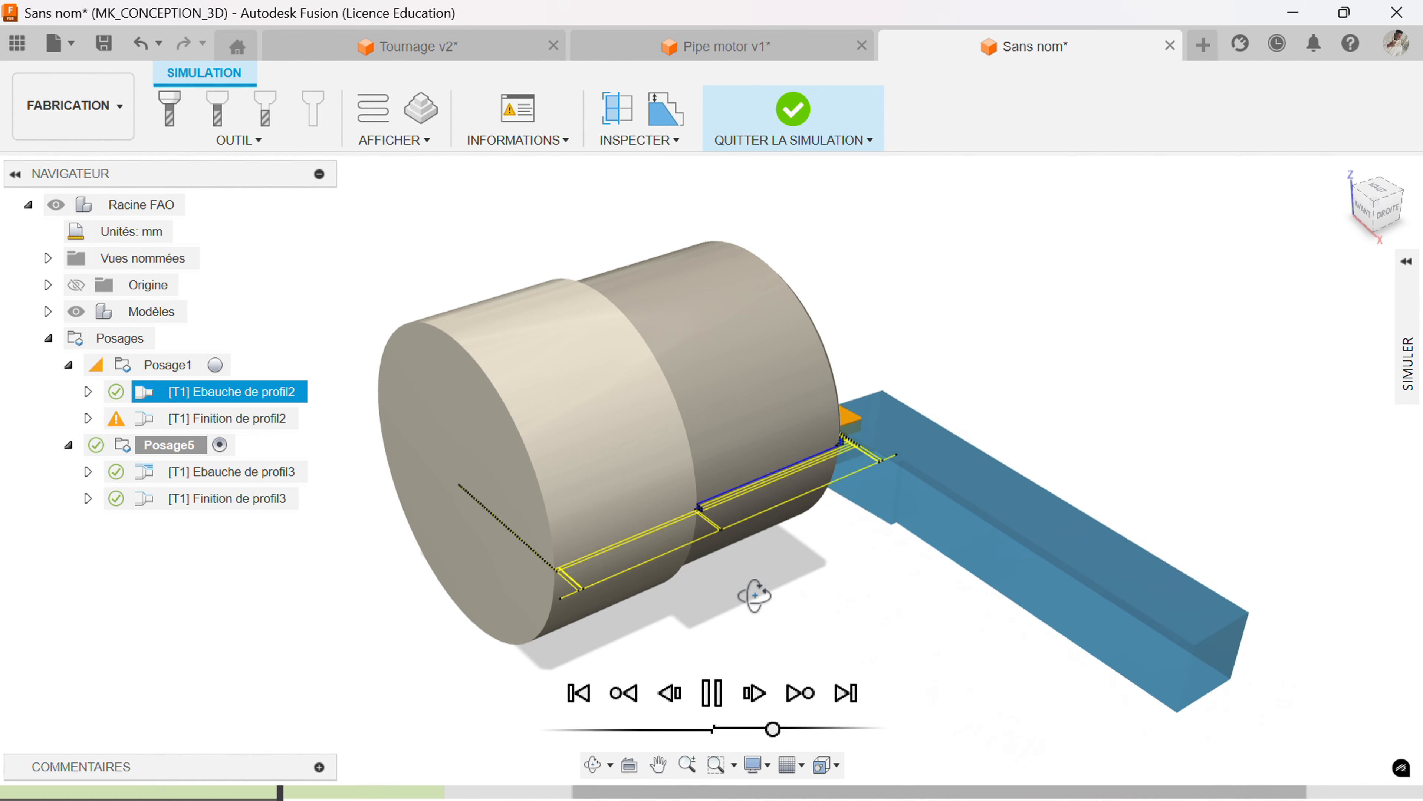
pyautogui.keyDown('shift'); pyautogui.moveTo(754, 596); pyautogui.dragTo(721, 605, button='middle'); pyautogui.keyUp('shift')
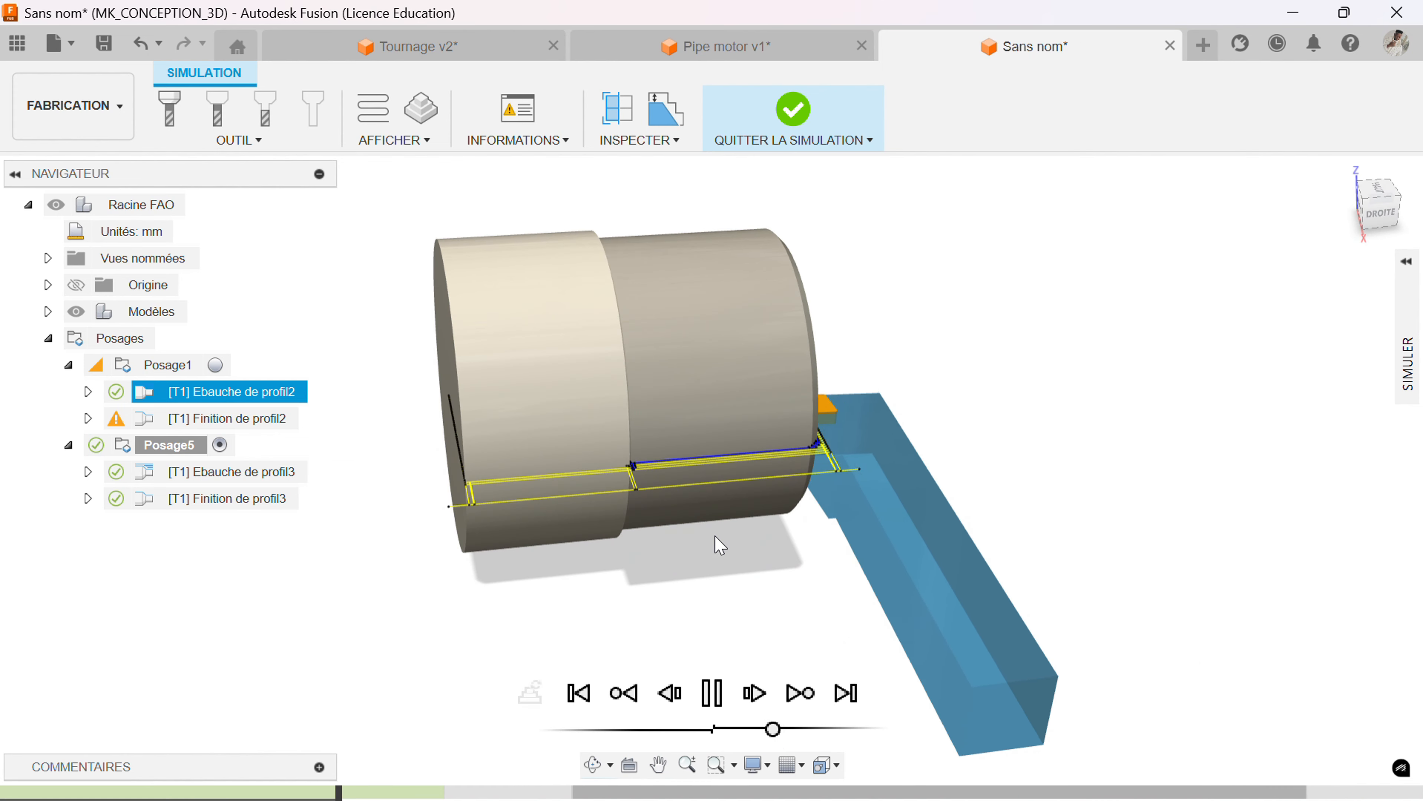